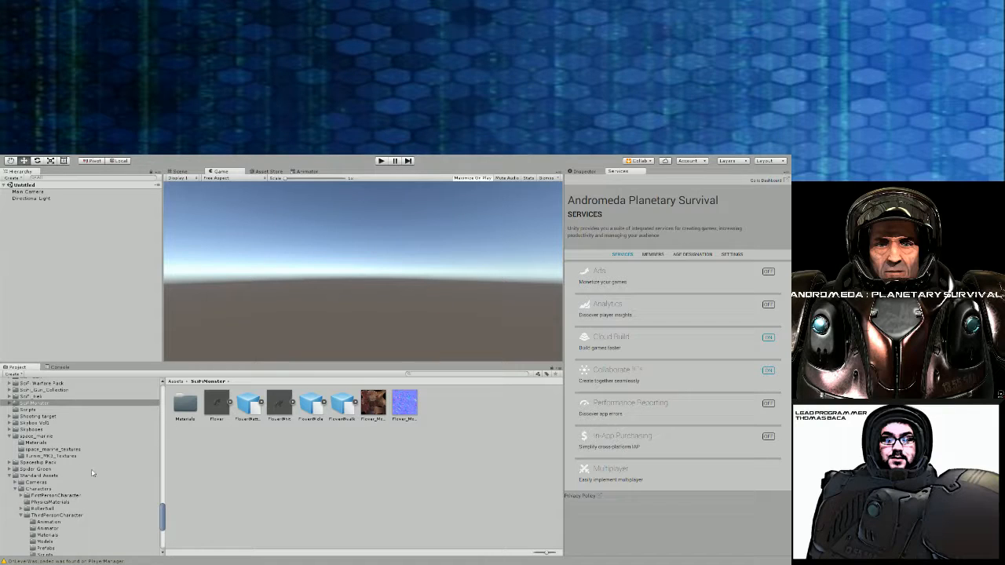
Switch to the scene view and add a plane to the untitled scene as the ground
scroll(85, 493, up, 3)
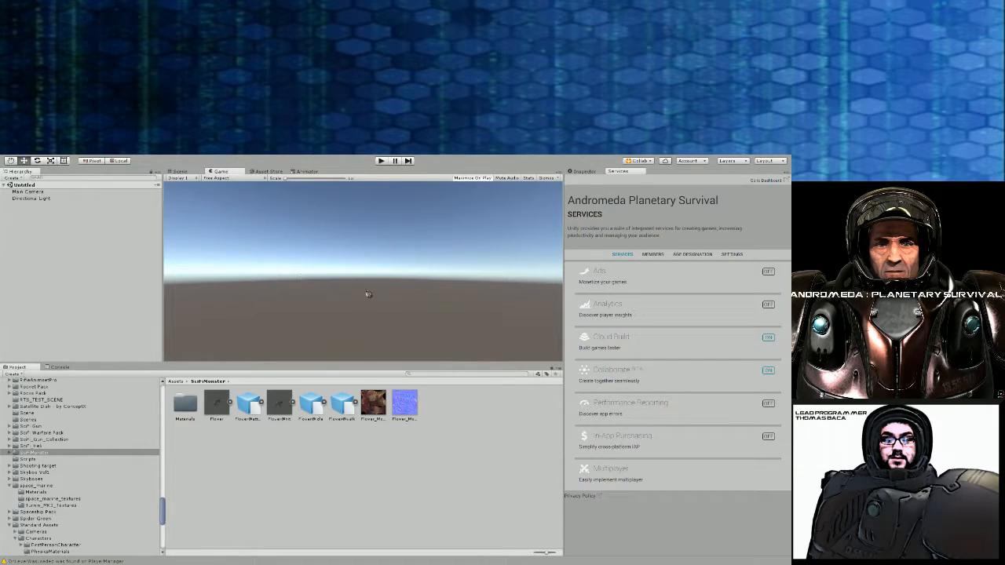
click(188, 172)
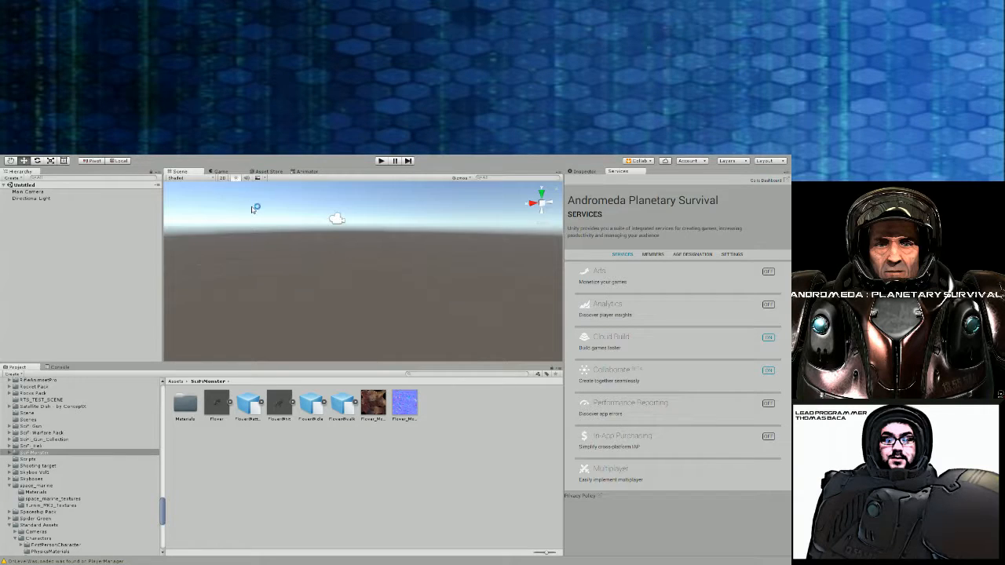
right_drag(255, 210, 202, 248)
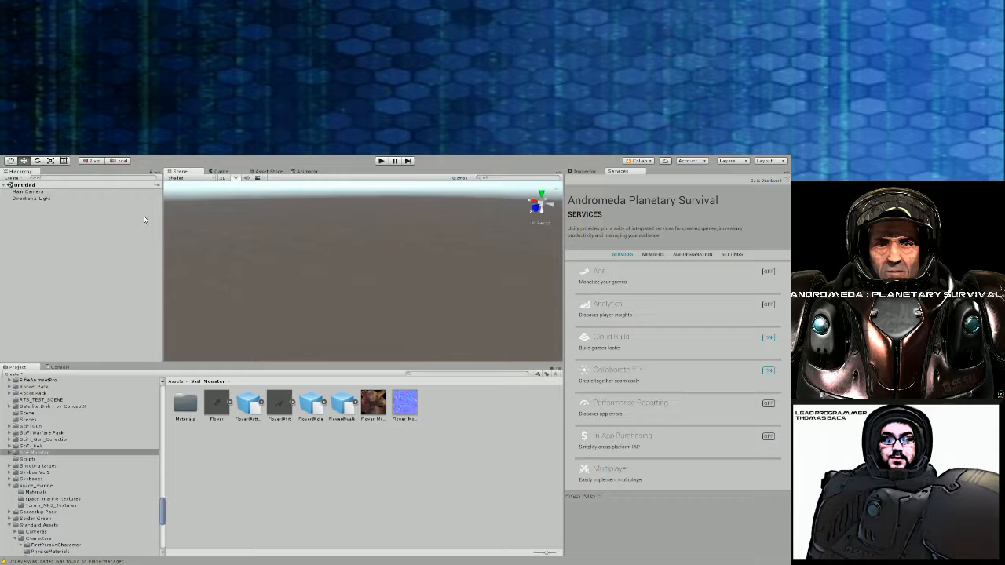
click(201, 214)
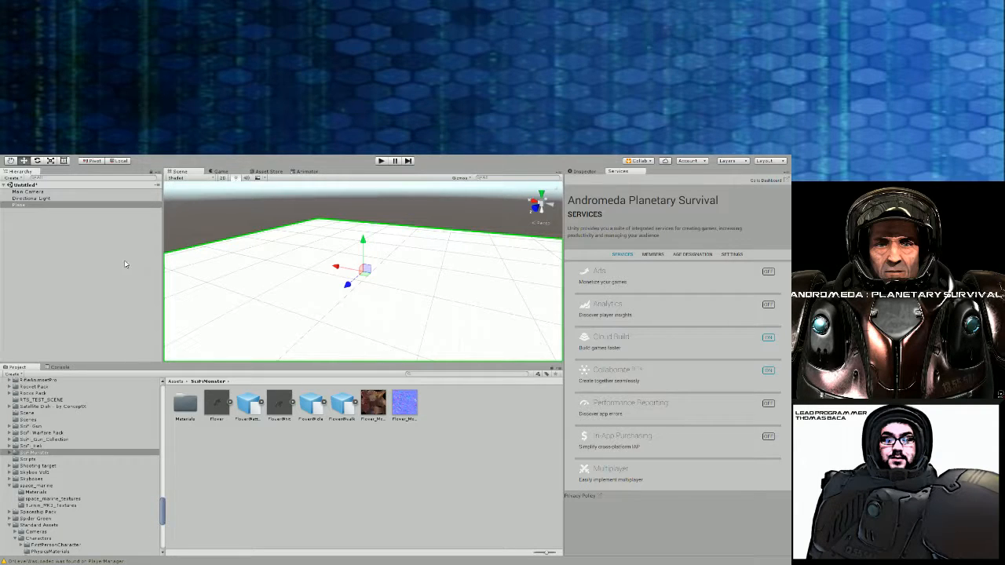
Go to the root Assets folder and search the project assets for "space"
scroll(112, 444, up, 5)
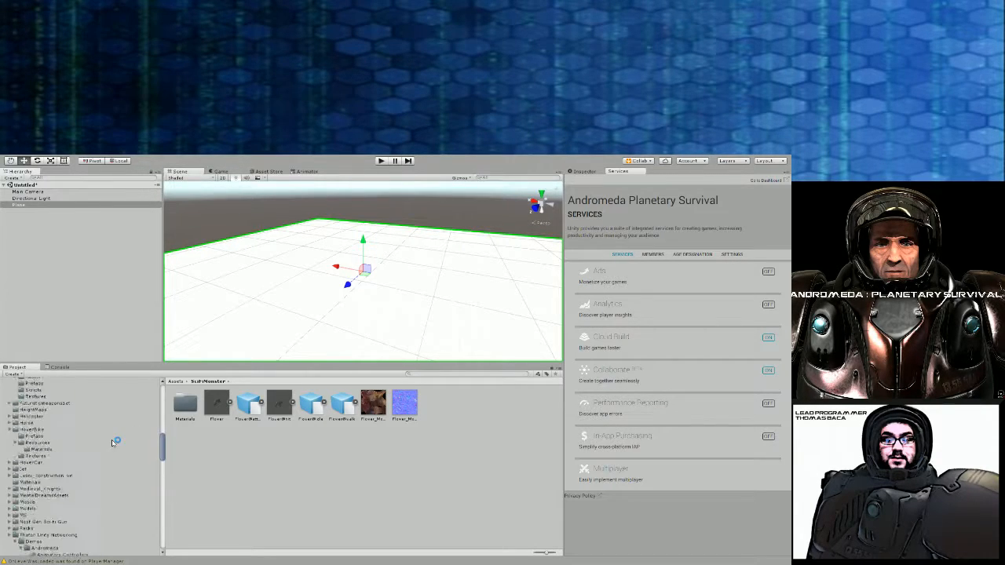
scroll(112, 443, up, 5)
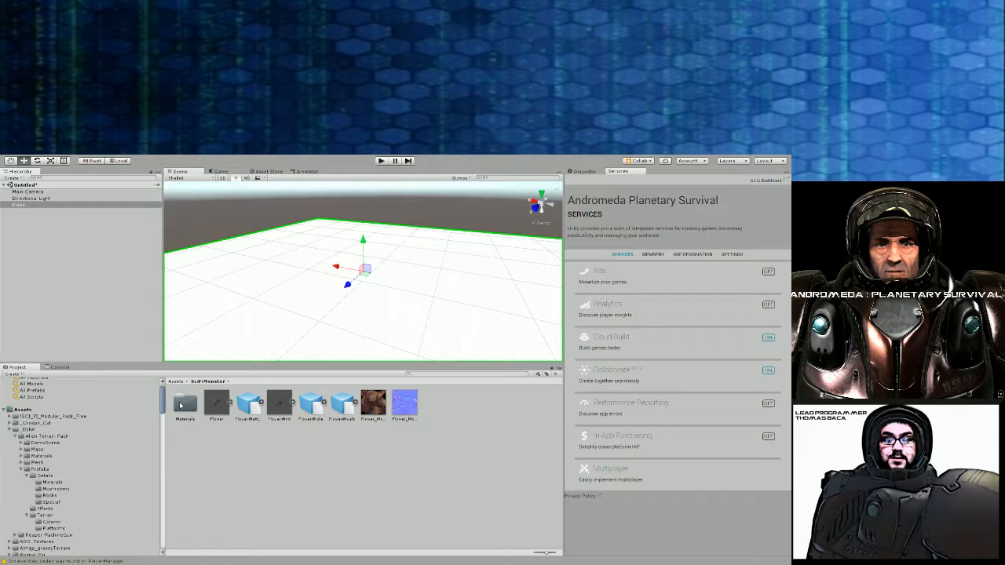
click(33, 409)
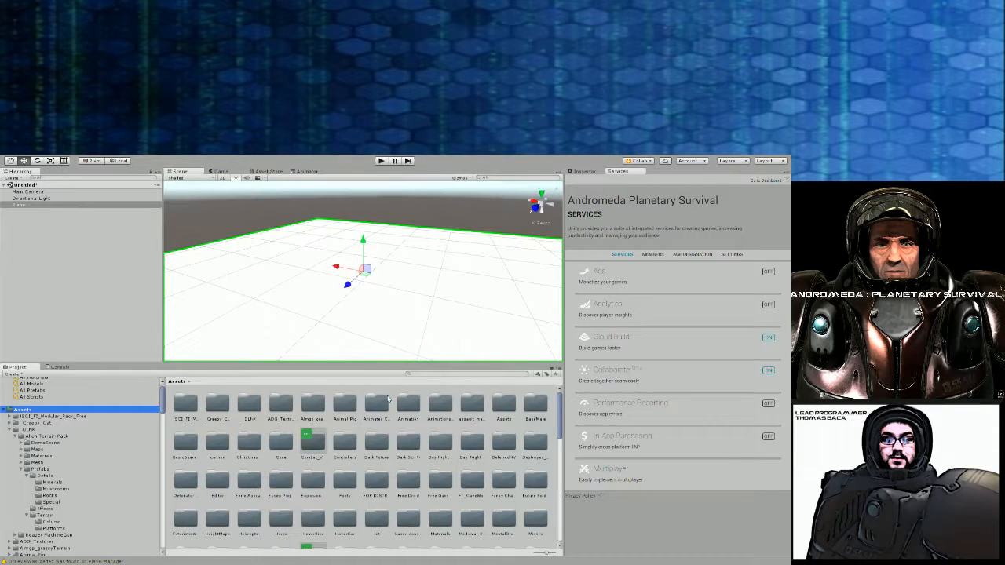
click(421, 375)
text(sp)
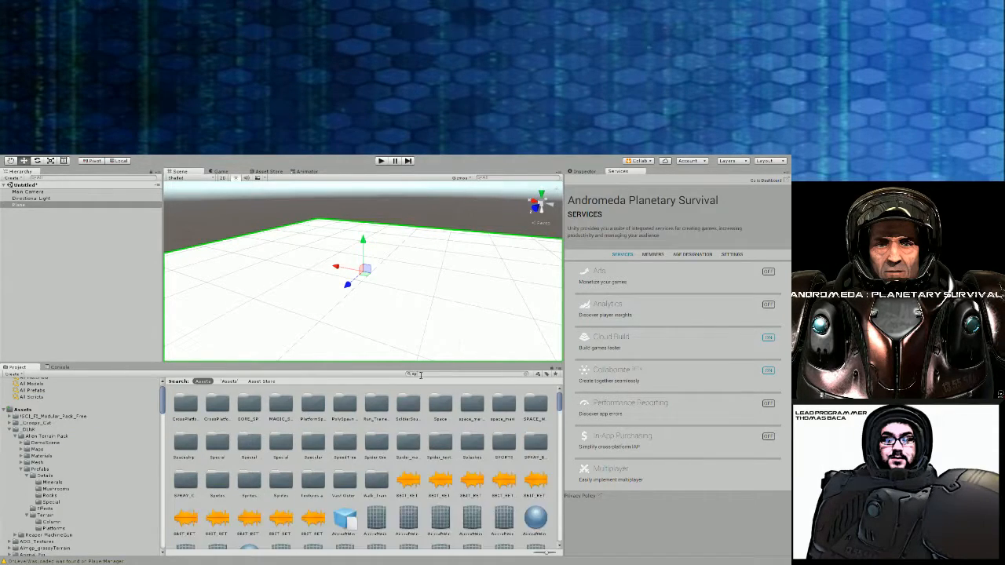
text(ace)
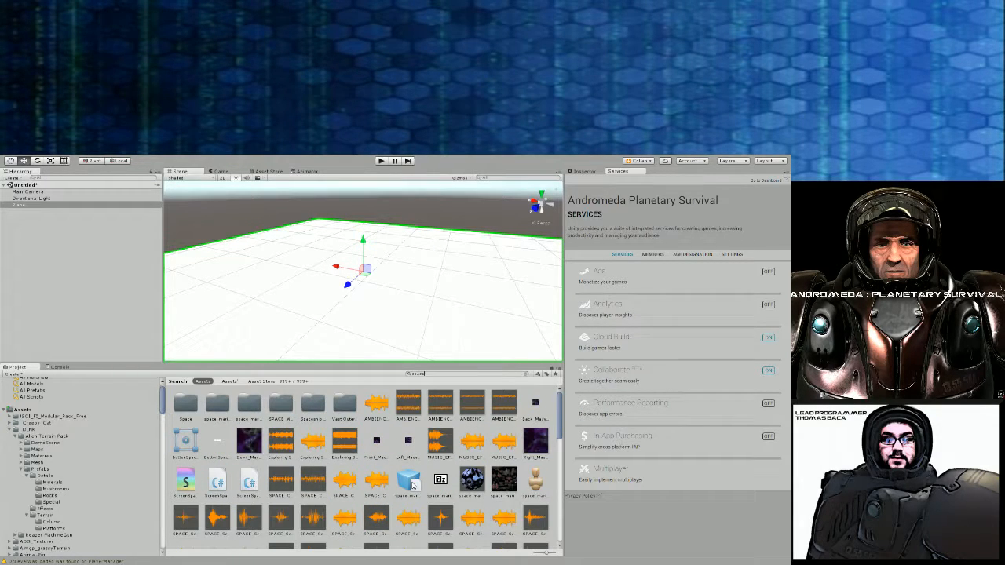
Place the space_marine model from the search results onto the plane in the scene
click(409, 480)
mouse_move(355, 304)
mouse_down()
mouse_move(366, 292)
mouse_move(363, 309)
mouse_up()
key(w)
mouse_move(422, 293)
right_down()
mouse_move(415, 299)
mouse_move(442, 309)
mouse_move(513, 298)
mouse_move(402, 275)
mouse_move(393, 284)
mouse_move(440, 290)
right_up()
key(s)
key(w)
key(a)
Expand the space_marine bone hierarchy from Bip001 through the pelvis and spine bones down to the neck's children
click(11, 205)
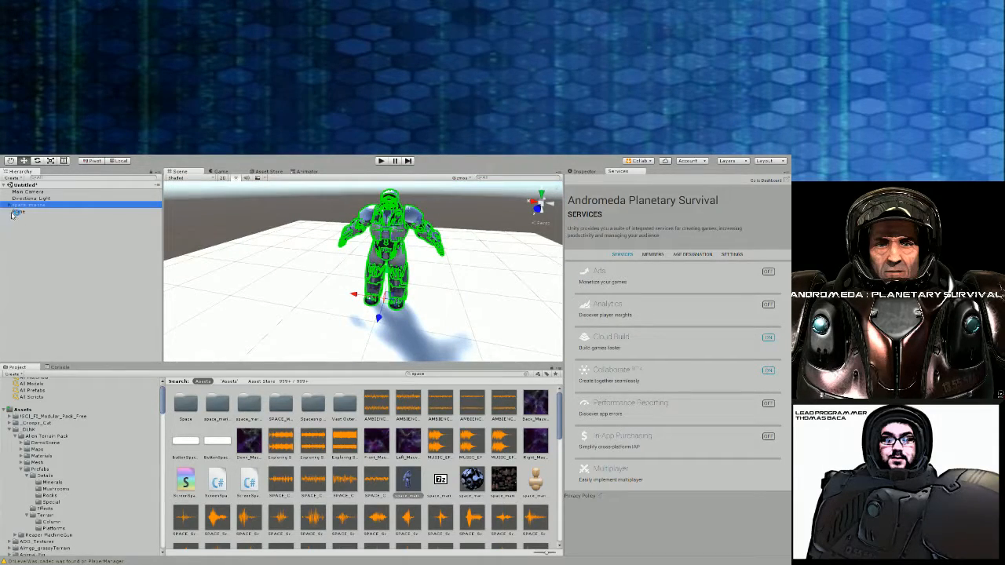
click(8, 206)
click(15, 212)
click(14, 212)
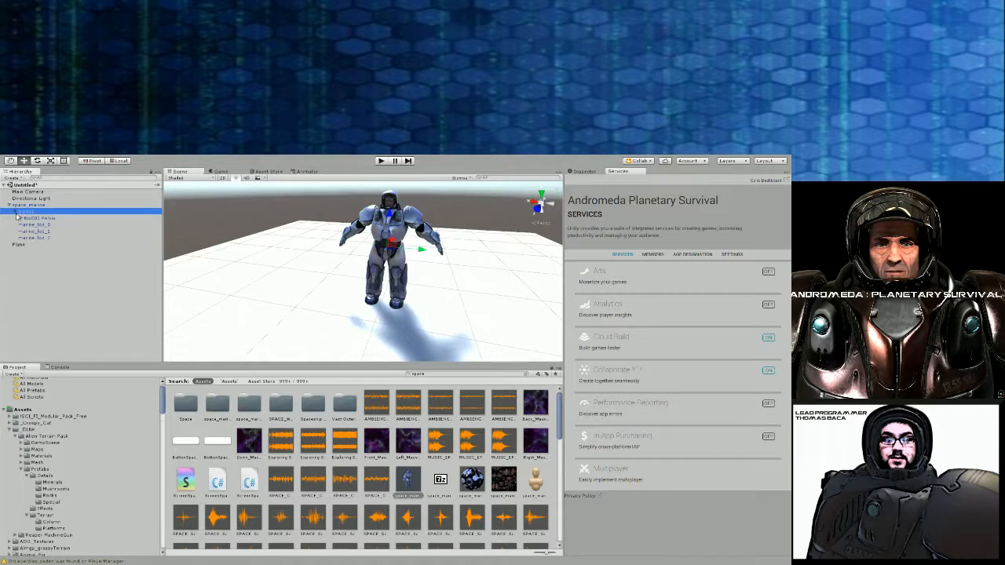
click(21, 218)
click(26, 225)
click(36, 245)
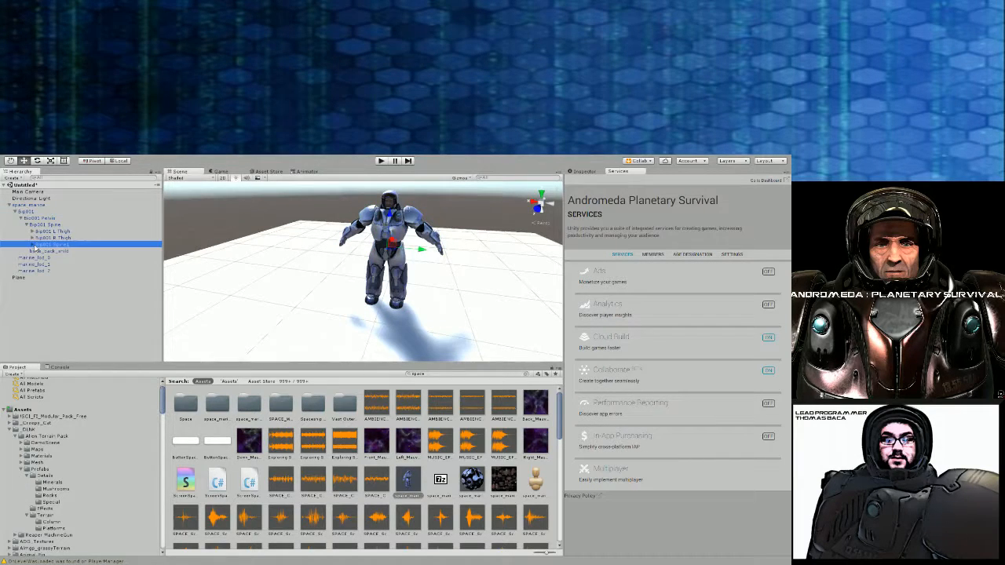
click(32, 244)
click(38, 251)
click(38, 251)
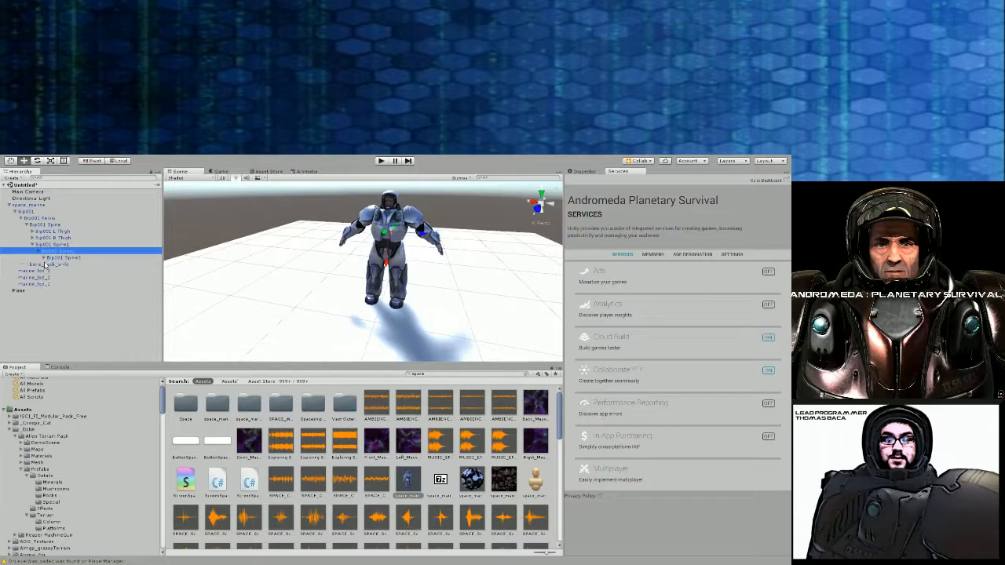
click(44, 258)
click(50, 264)
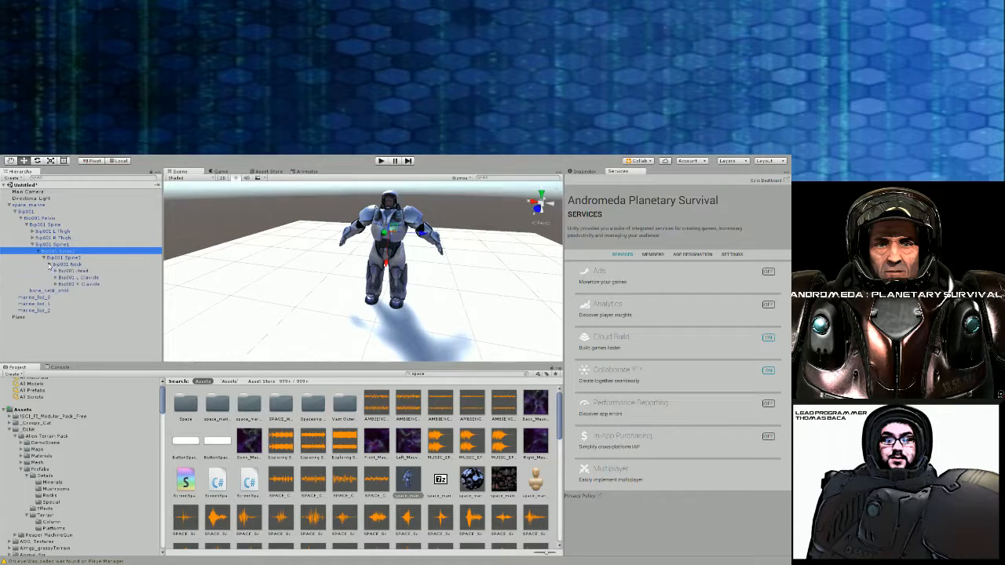
Create an empty child object under the Bip001 Head bone and show its properties
click(56, 271)
click(84, 285)
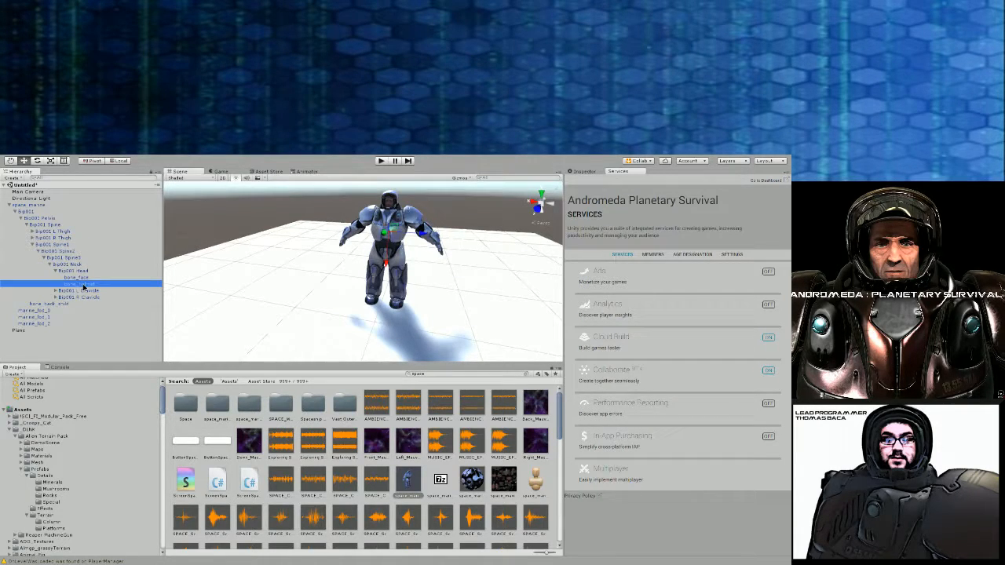
click(75, 272)
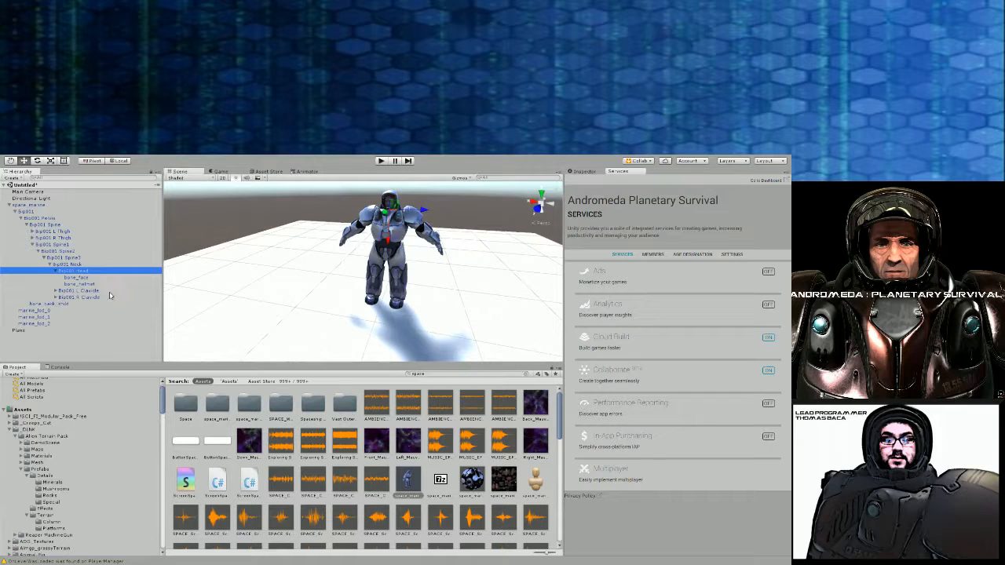
key(alt+shift+n)
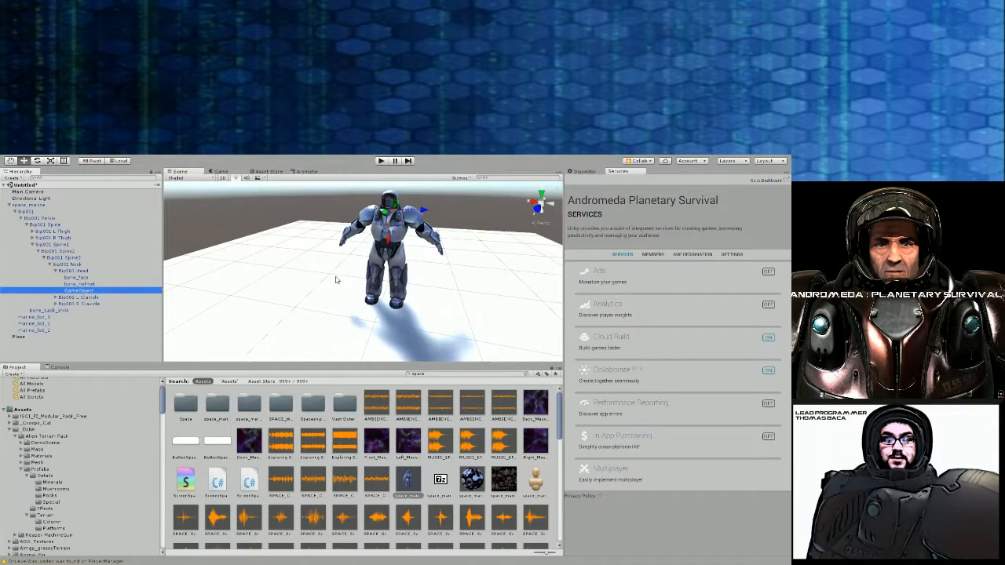
click(579, 172)
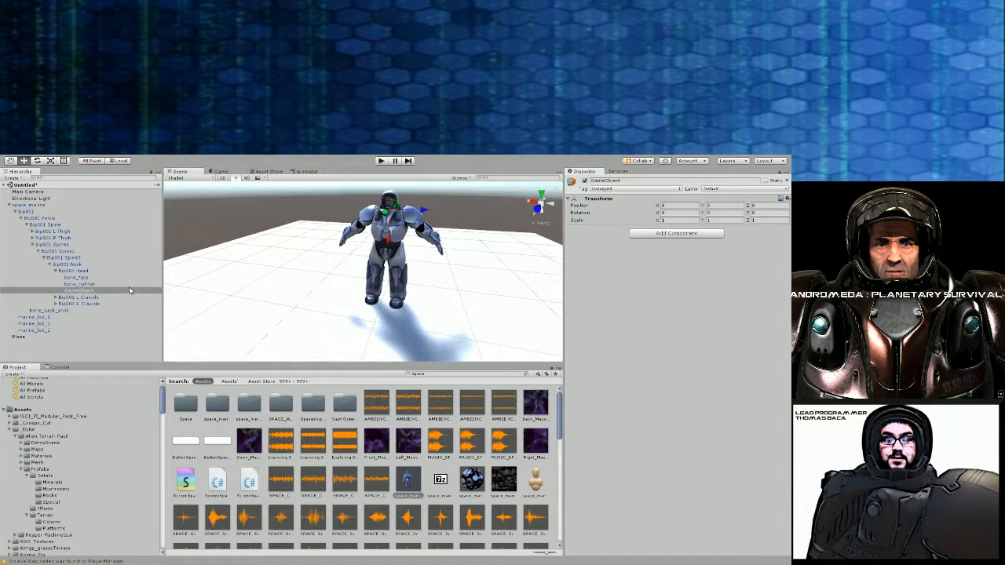
Parent bone_helmet to the empty GameObject under the head bone and check both objects' transforms
click(650, 163)
click(597, 180)
click(86, 285)
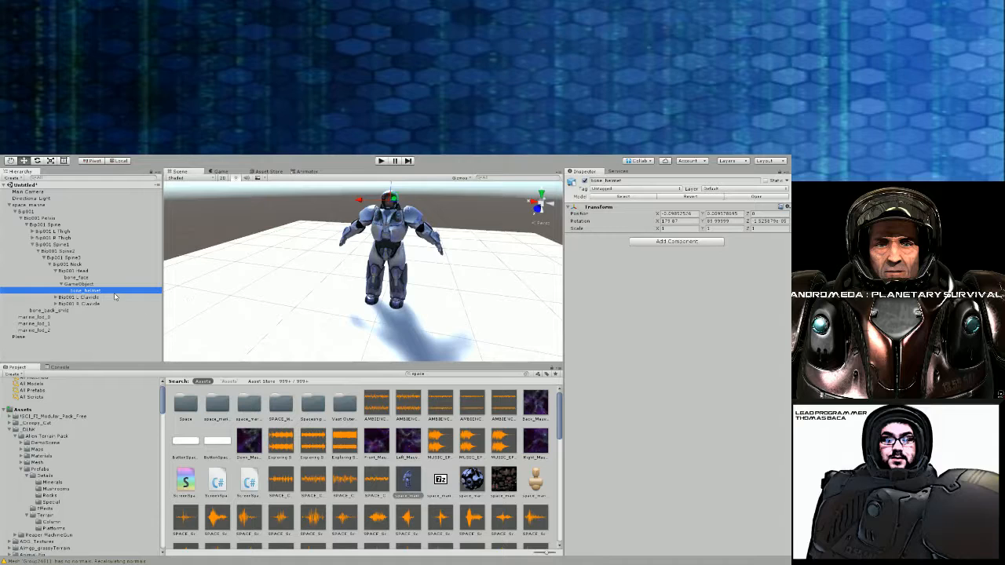
click(96, 284)
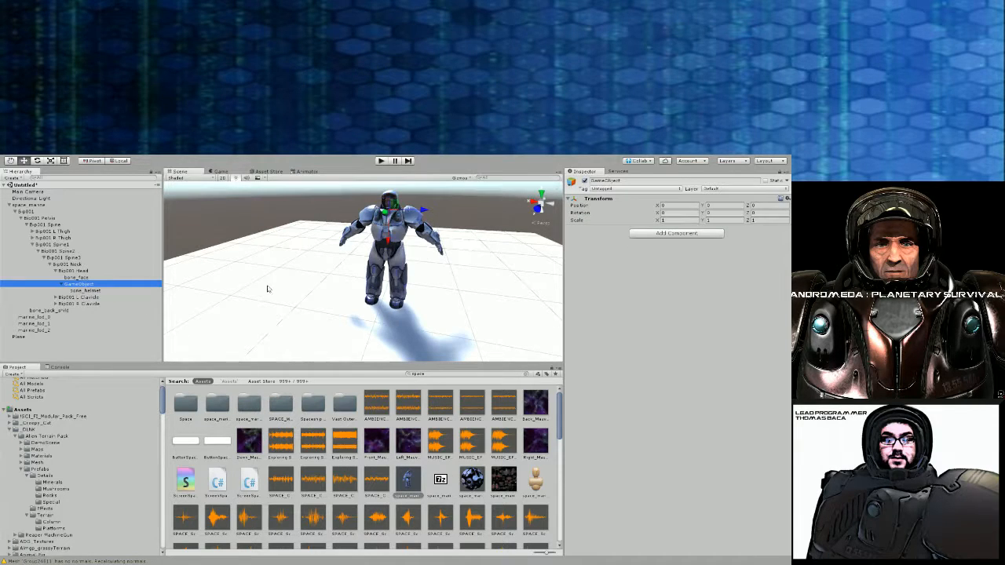
click(99, 293)
Rotate bone_helmet about its X axis to tilt the helmet on the marine's head
right_drag(417, 314, 253, 263)
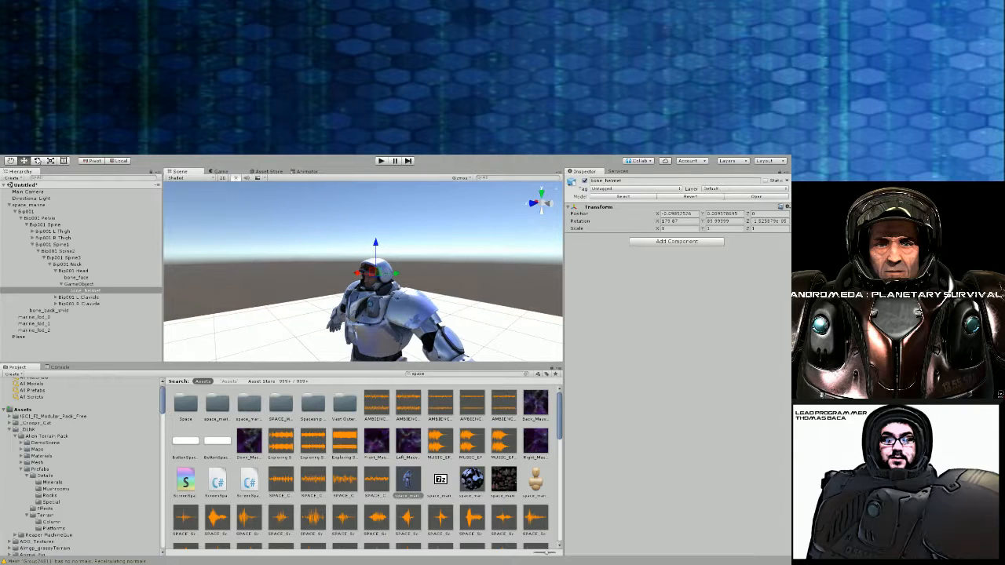
click(37, 160)
drag(343, 256, 333, 312)
right_drag(331, 312, 435, 321)
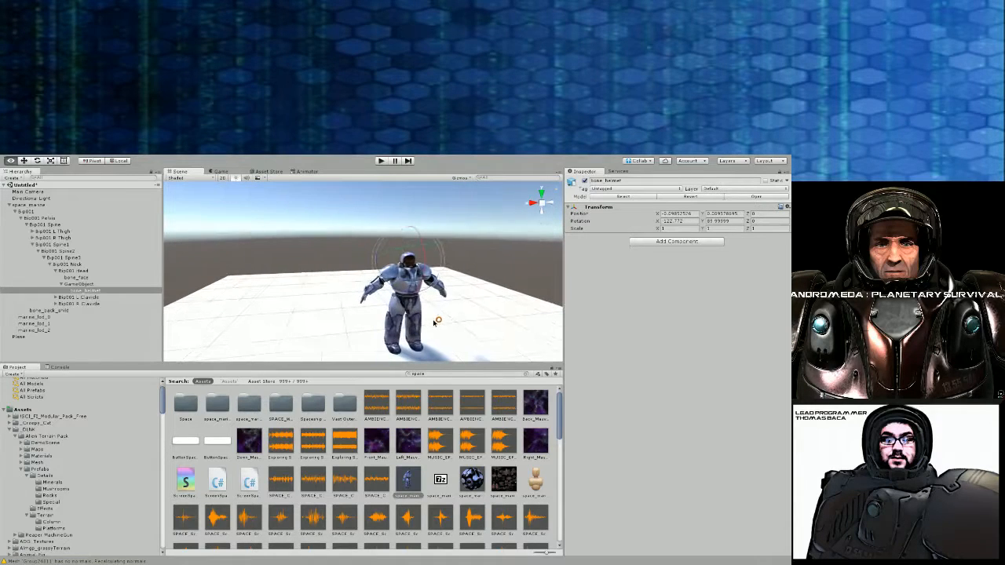
Select and collapse the GameObject holding bone_helmet, and examine the marine from several angles and distances
click(79, 284)
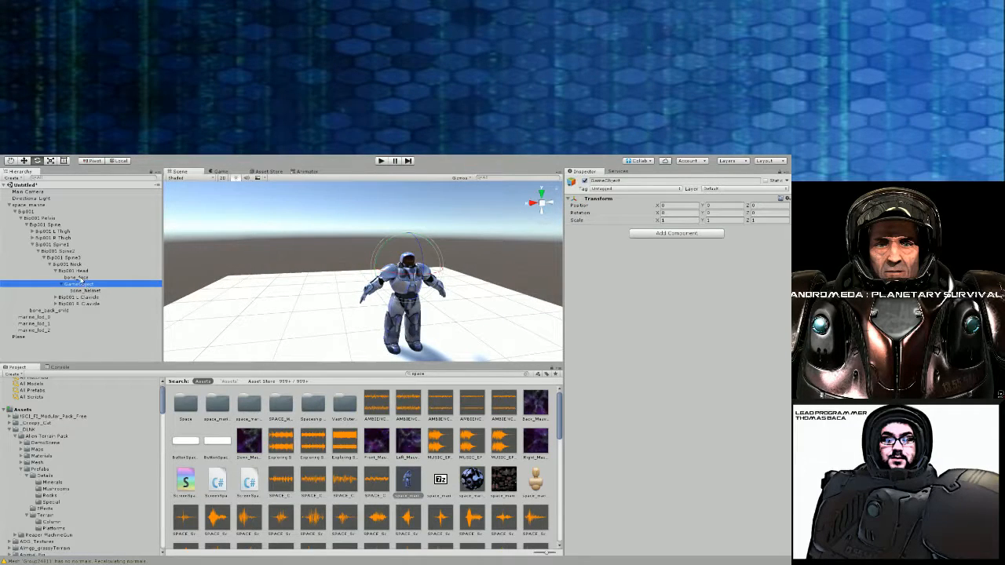
click(62, 285)
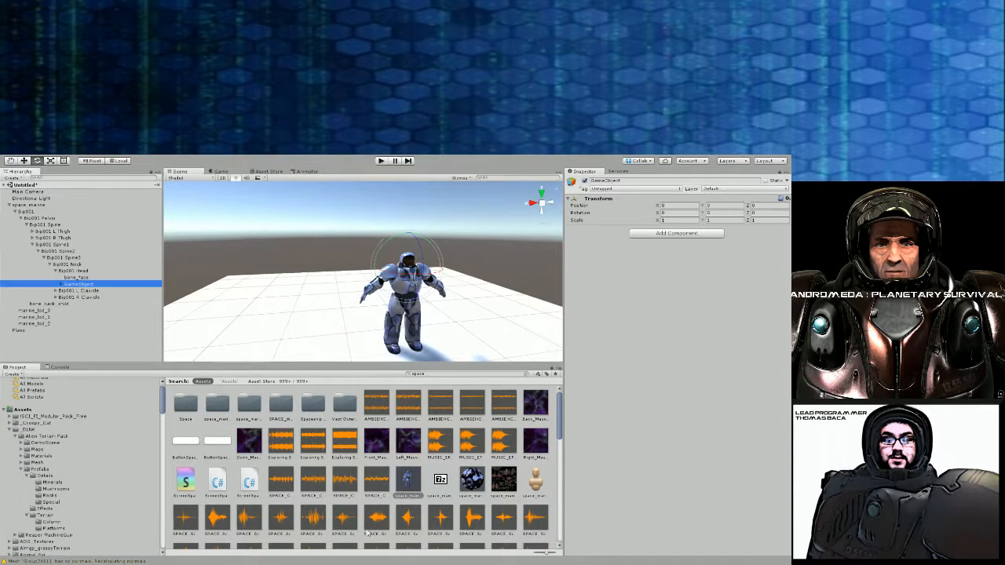
alt+drag(354, 272, 267, 263)
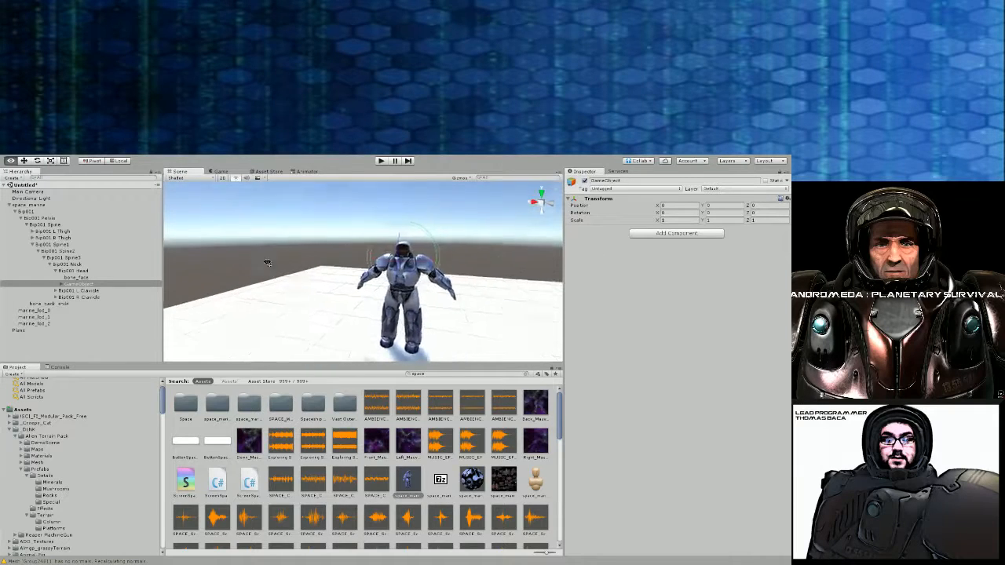
scroll(261, 267, up, 4)
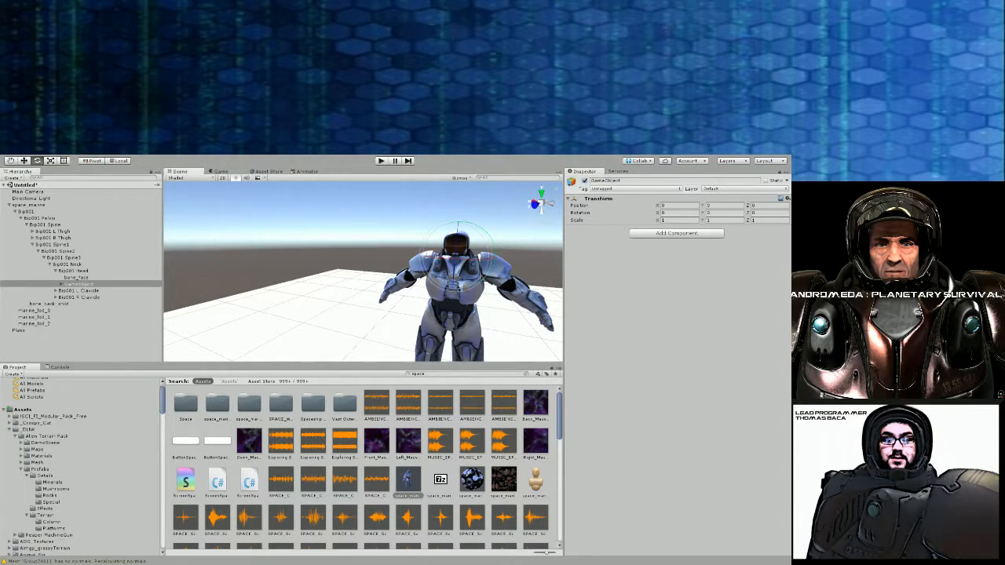
scroll(318, 289, down, 5)
alt+drag(318, 289, 393, 303)
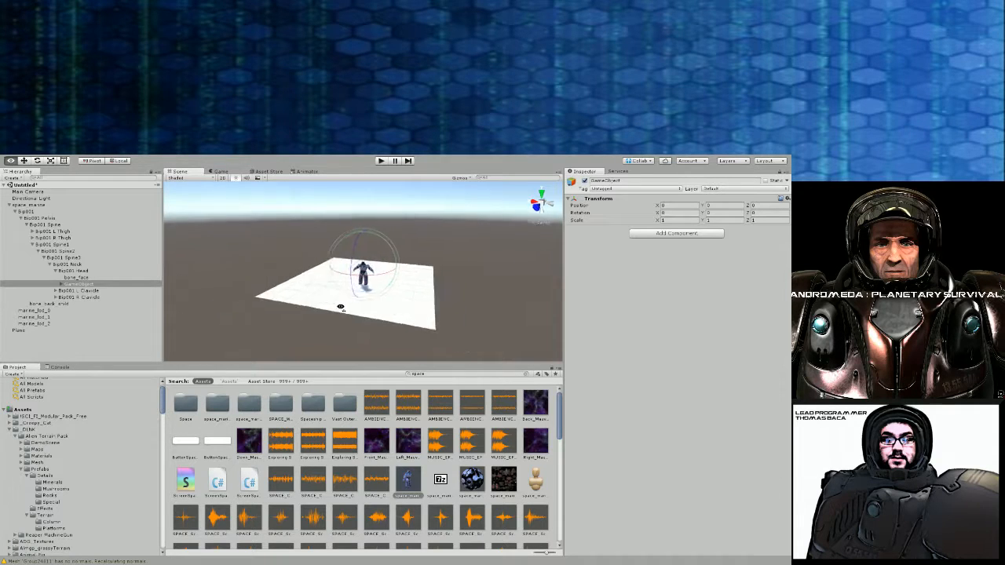
scroll(393, 304, up, 5)
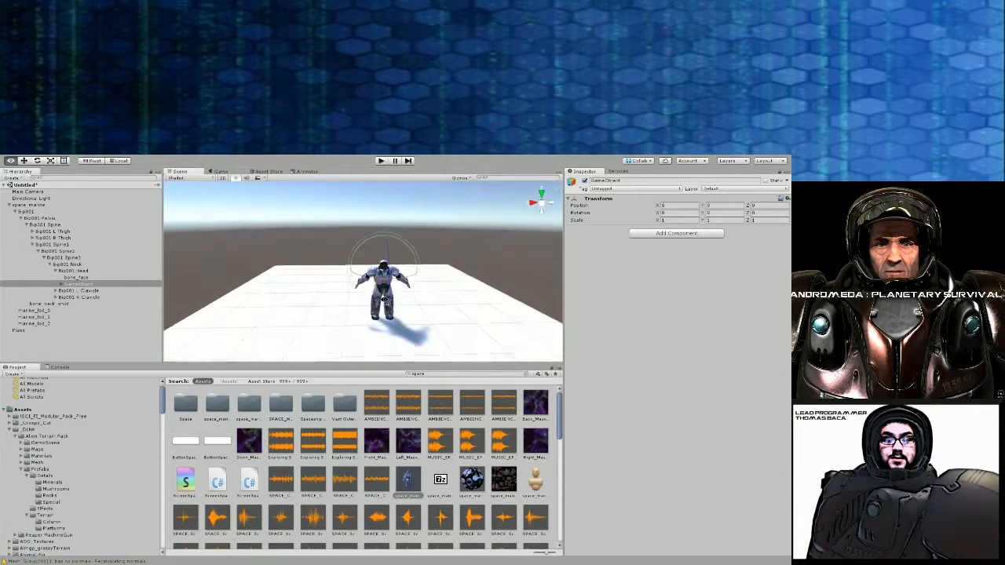
Select space_marine, search the project assets for "id" and try assigning the humanoid idle avatar to its Animator
click(37, 205)
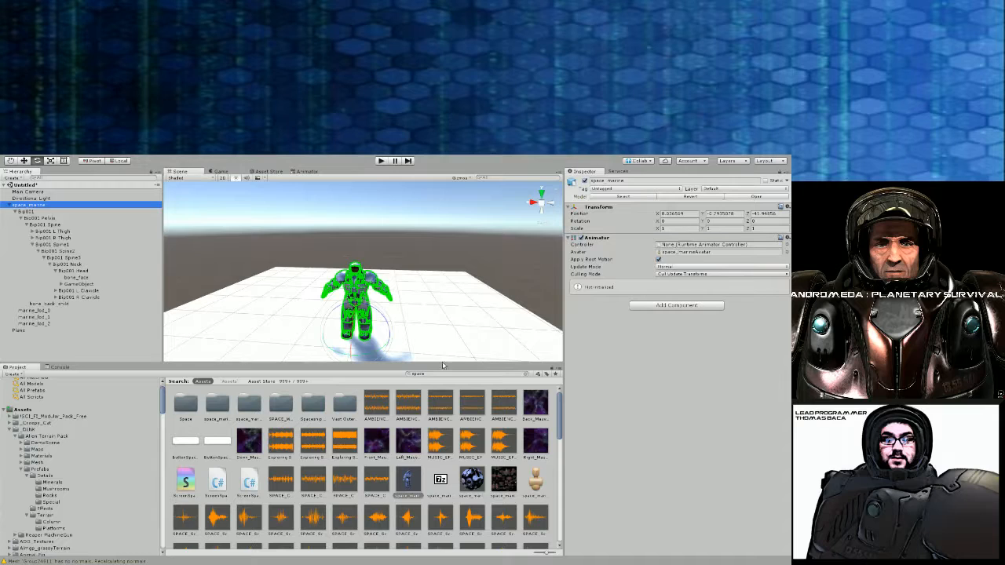
click(34, 411)
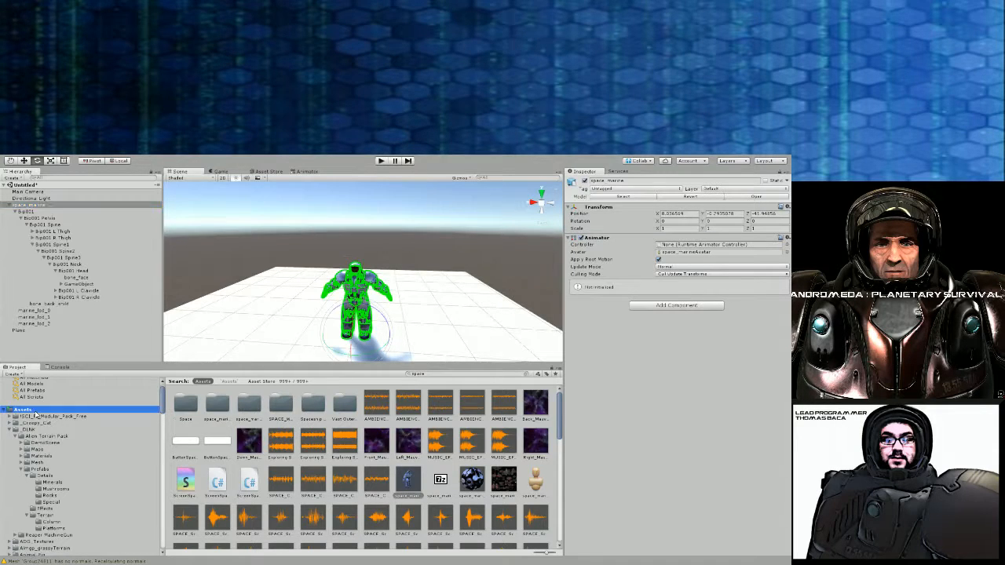
click(409, 374)
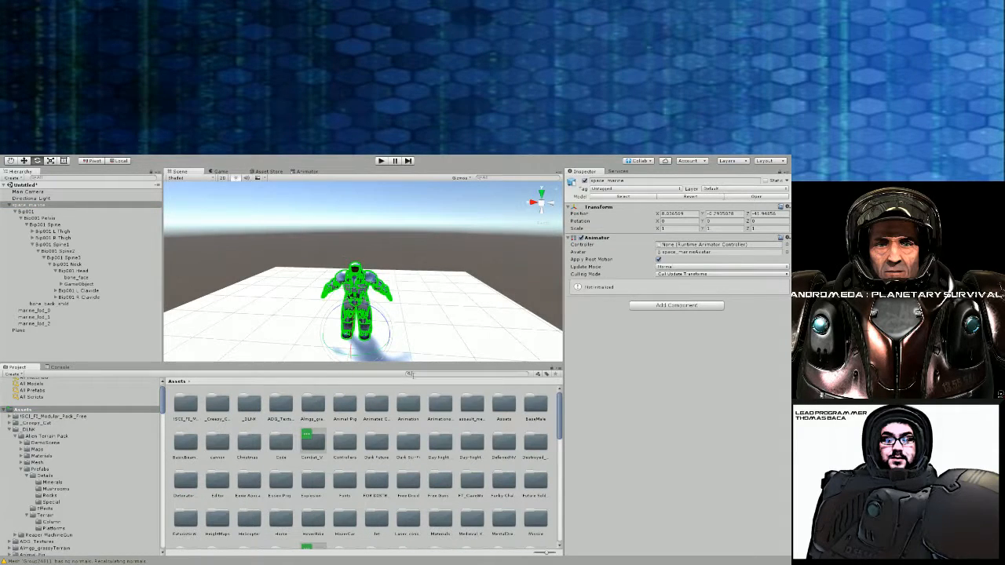
text(id)
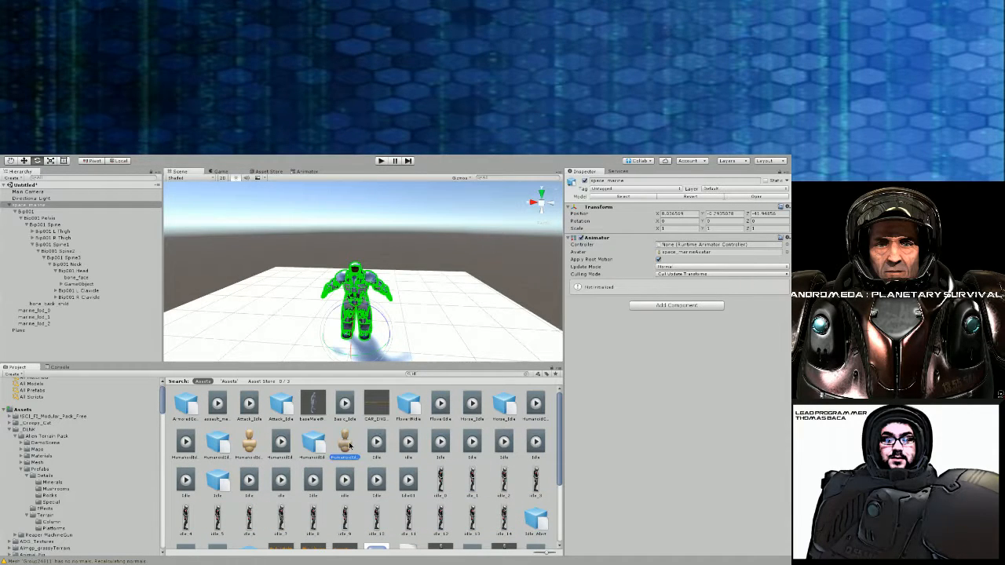
click(697, 252)
drag(696, 248, 703, 253)
Locate the HumanoidIdle model in its Animation folder and open the parent ThirdPersonCharacter folder
click(219, 446)
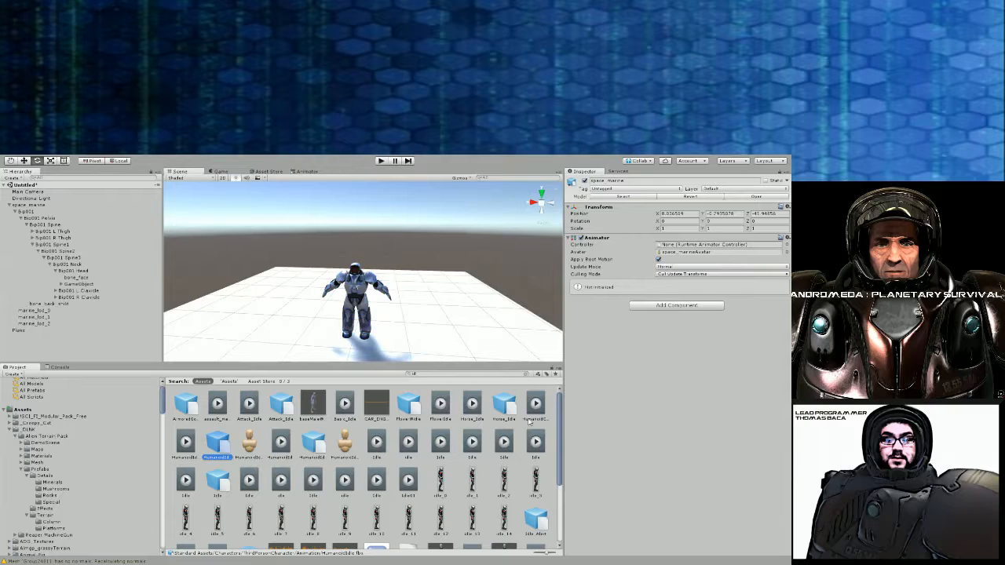
click(525, 374)
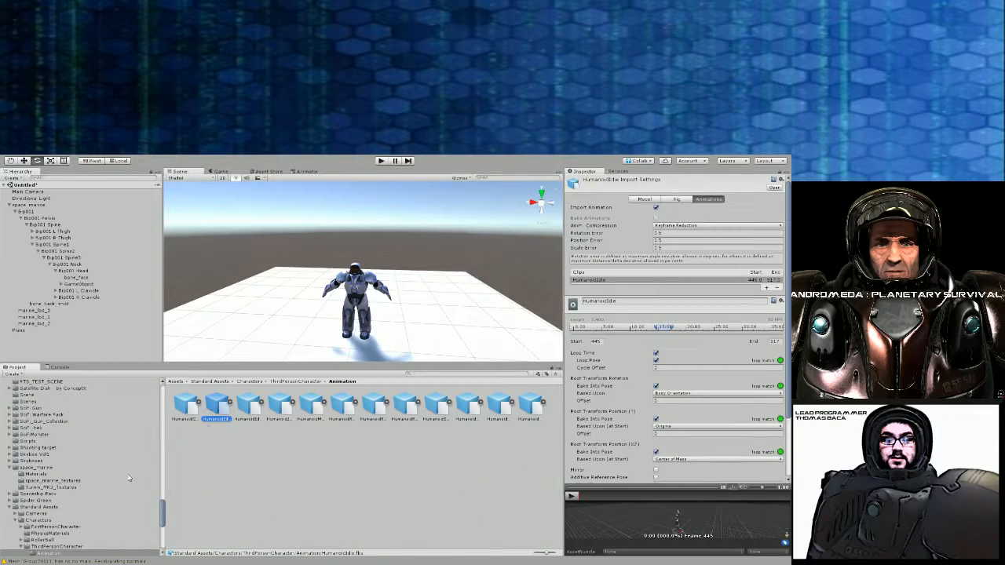
click(78, 547)
scroll(71, 519, down, 3)
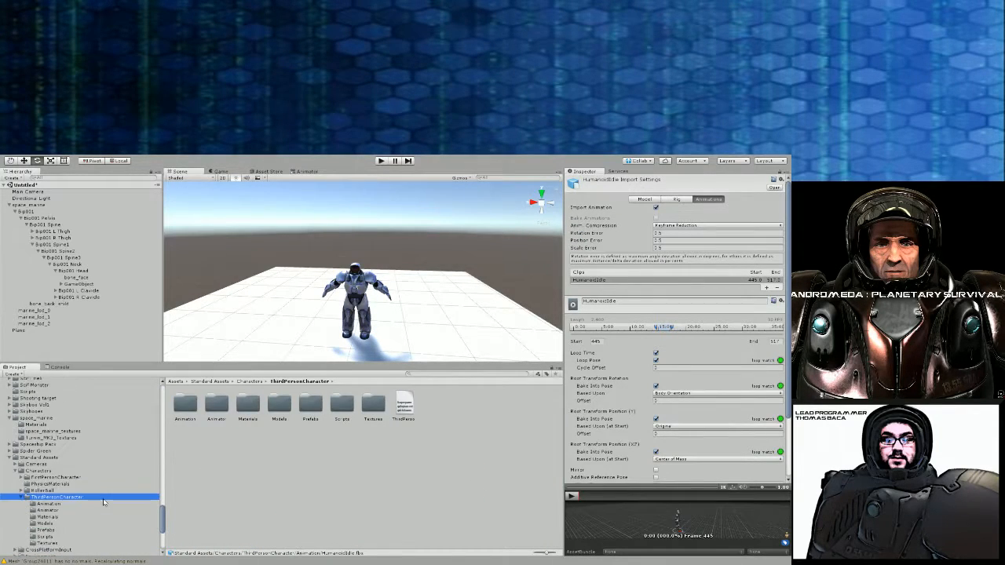
Locate the animator controller used by the ThirdPersonController prefab and assign ThirdPersonAnimatorController to space_marine
click(47, 530)
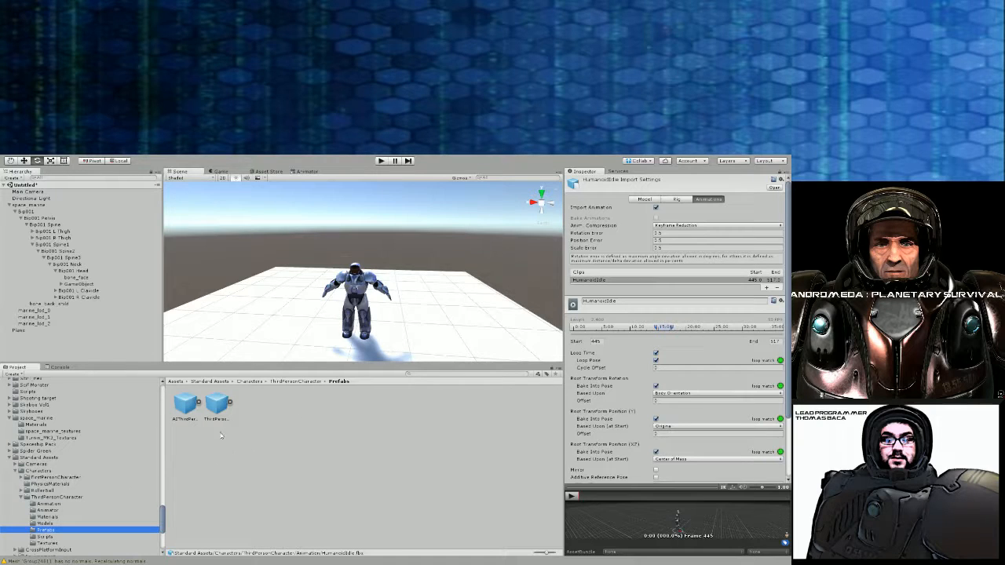
click(212, 407)
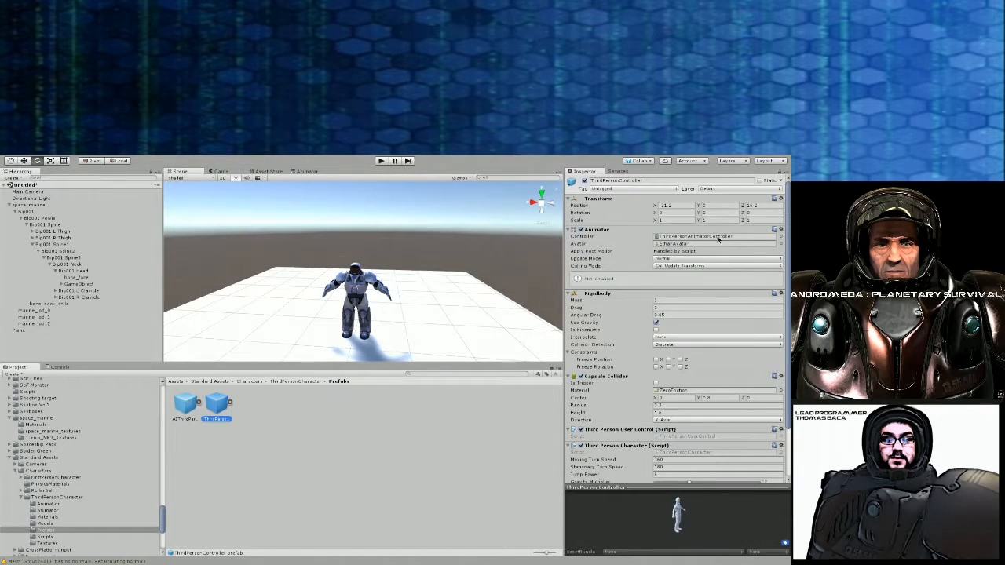
click(717, 238)
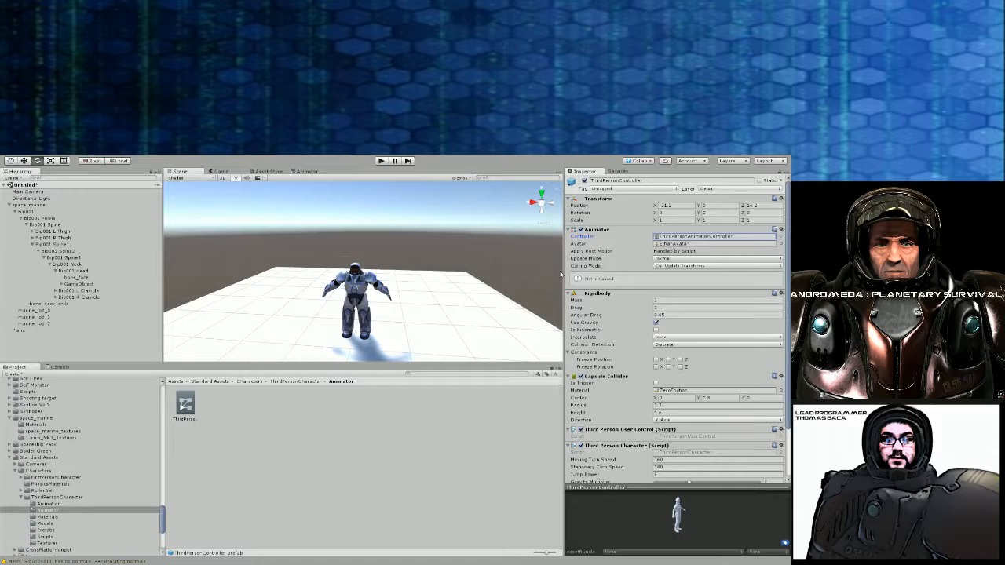
click(190, 405)
drag(193, 406, 33, 207)
click(32, 207)
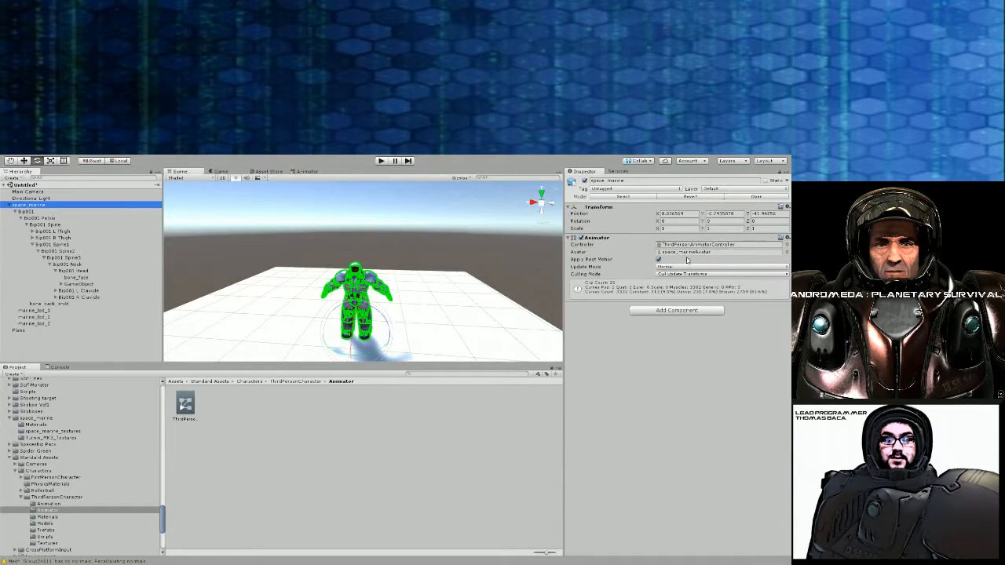
Play the scene to check the marine through the Main Camera, and stop playback
click(380, 161)
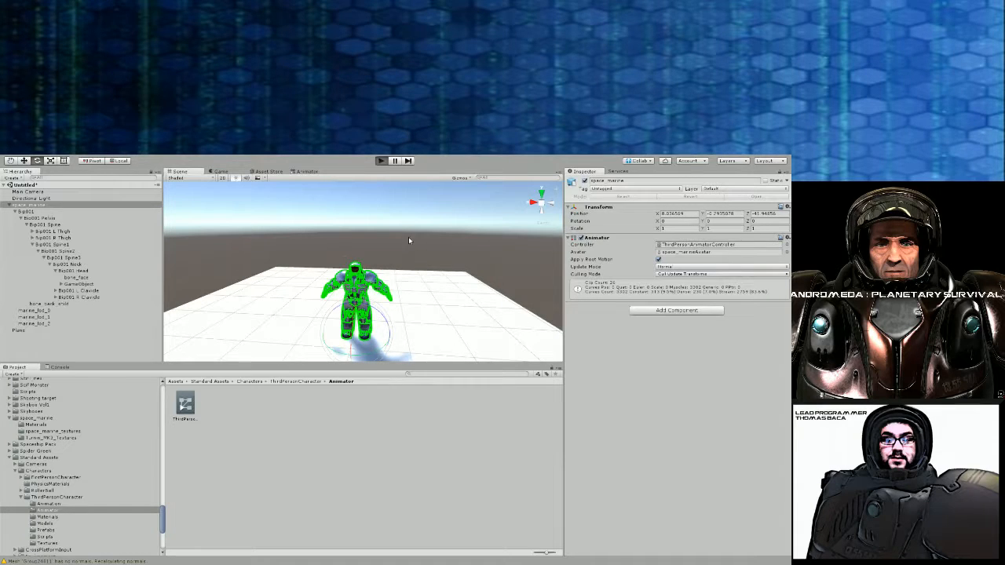
key(ctrl+p)
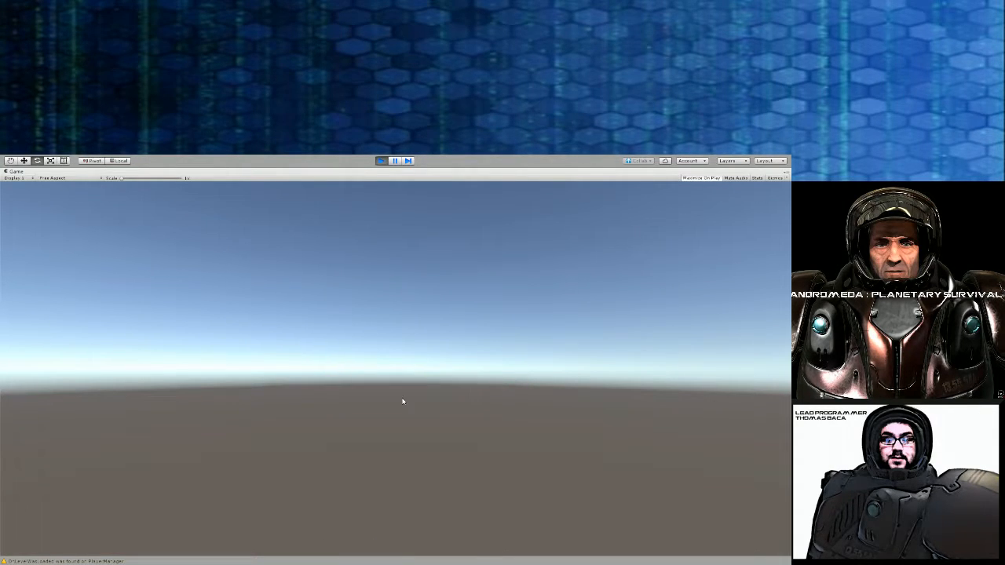
click(380, 161)
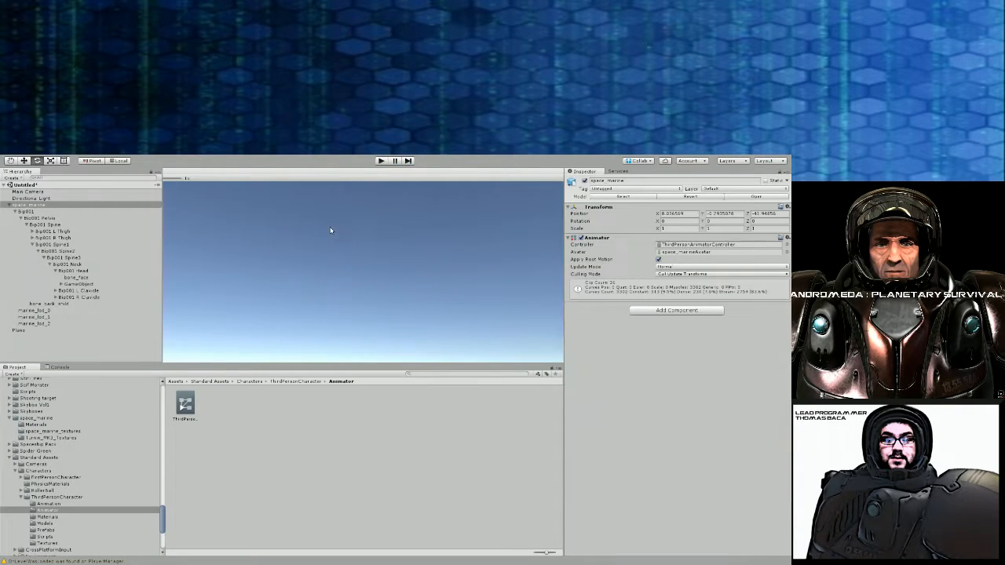
Select the Main Camera and rotate it about its Y axis to face the opposite way
click(47, 191)
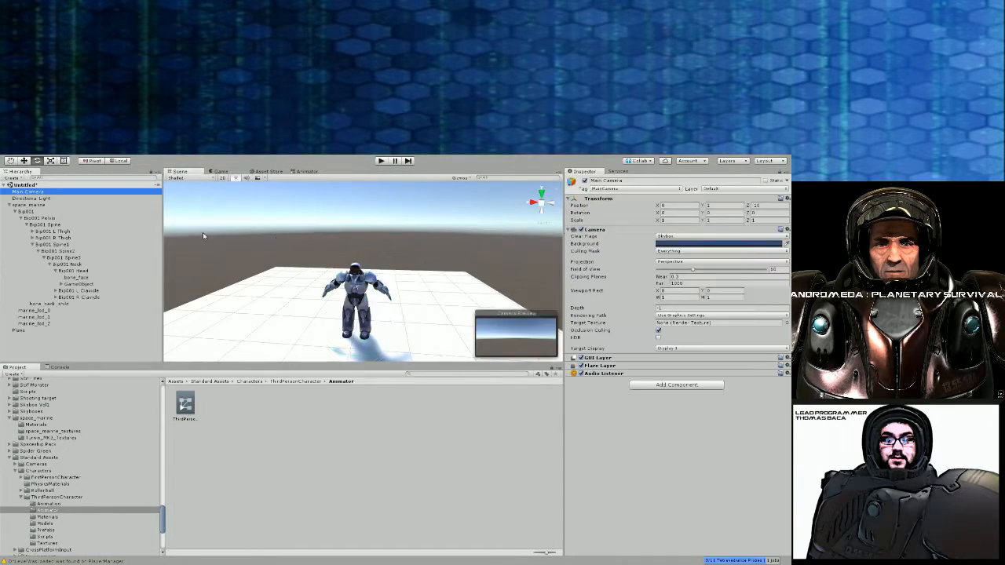
alt+drag(203, 235, 240, 291)
alt+scroll(241, 292, down, 12)
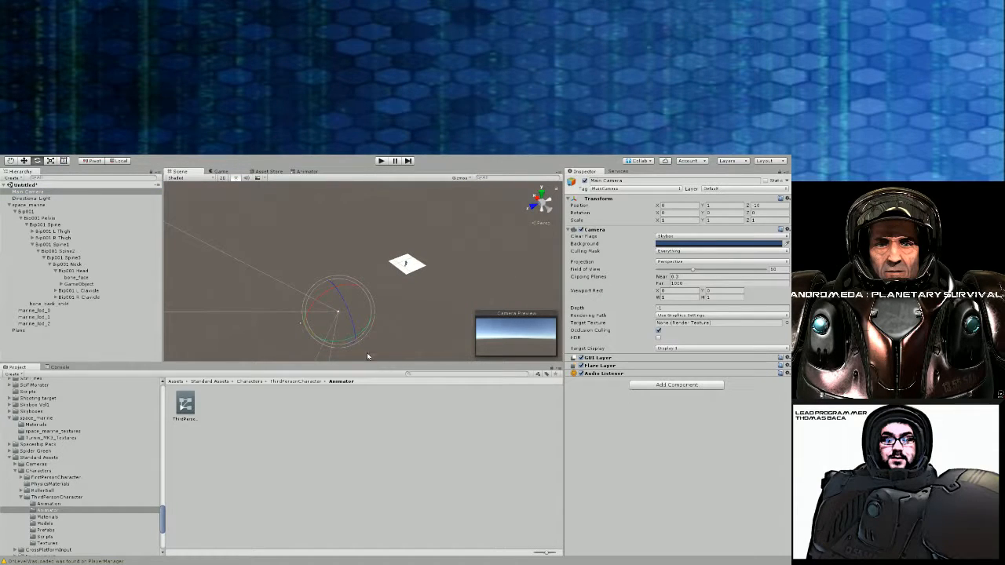
drag(351, 344, 228, 378)
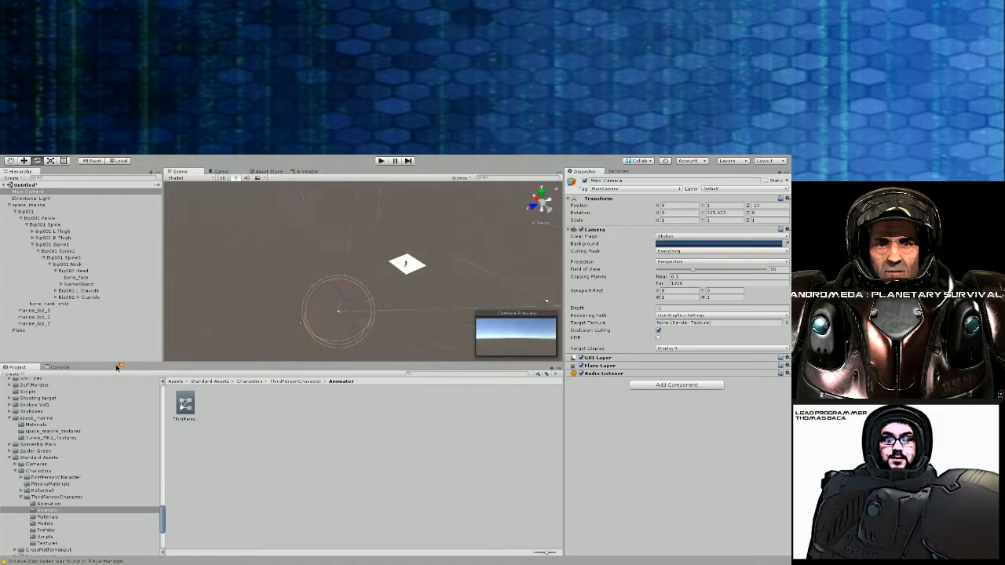
Move the Main Camera onto the plane in front of the marine so the whole character is framed
key(w)
drag(338, 316, 386, 272)
key(f)
right_drag(330, 265, 508, 286)
key(w)
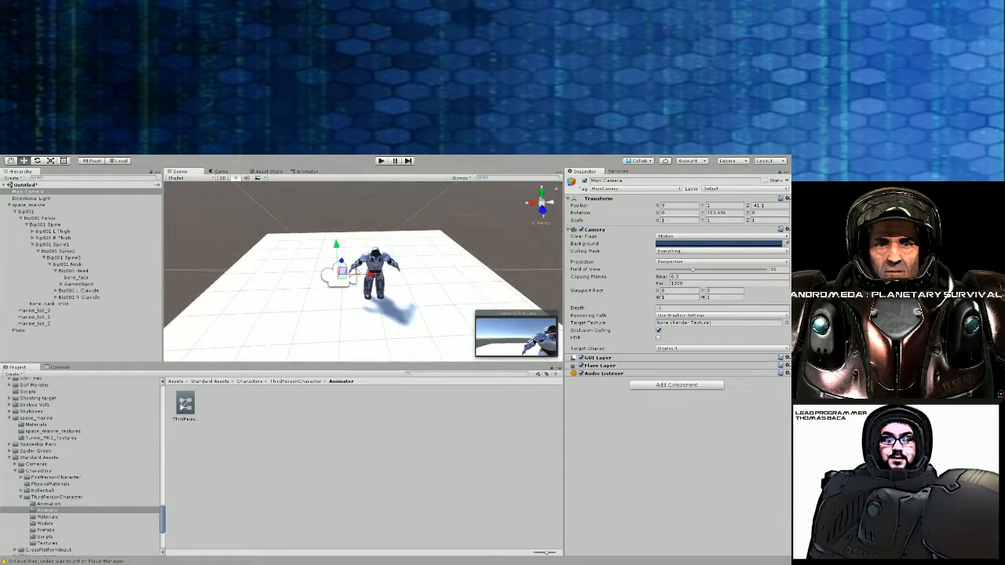
drag(370, 278, 594, 303)
drag(318, 249, 431, 221)
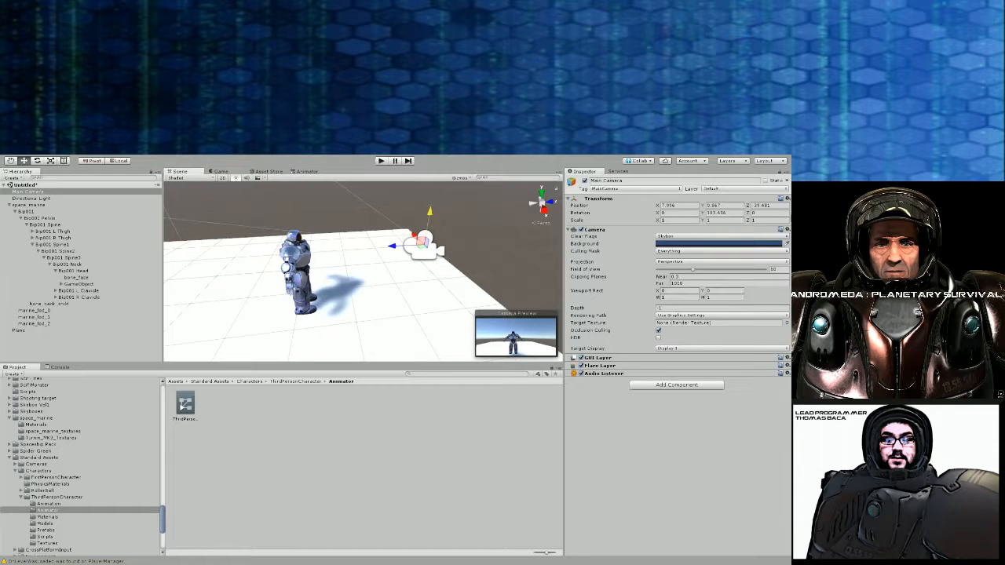
Set the Main Camera's Clear Flags to Solid Color and its background colour to white
click(741, 239)
click(697, 249)
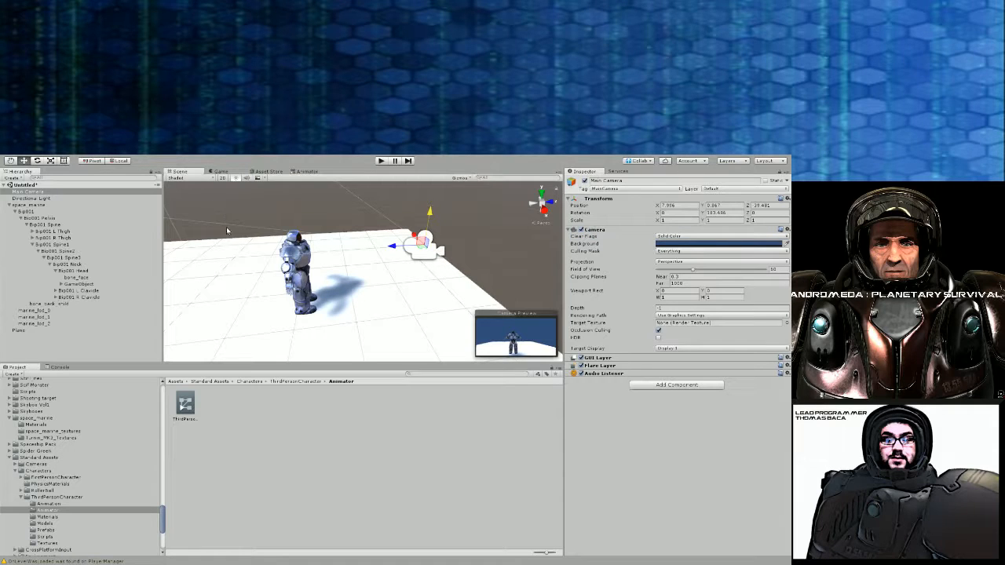
drag(261, 242, 134, 204)
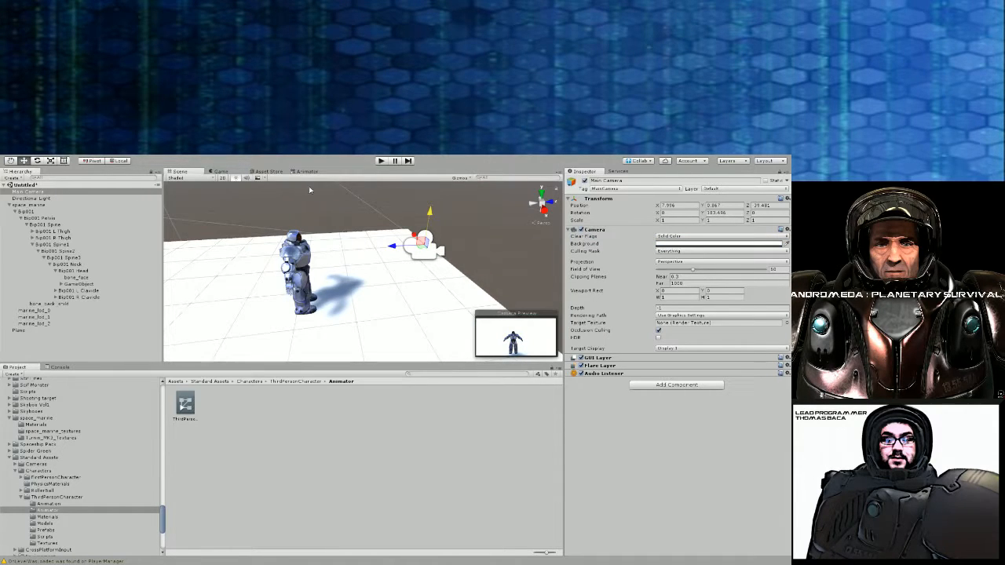
Preview the marine in the Game view and play the scene to check the idle animation, then stop playback
click(215, 171)
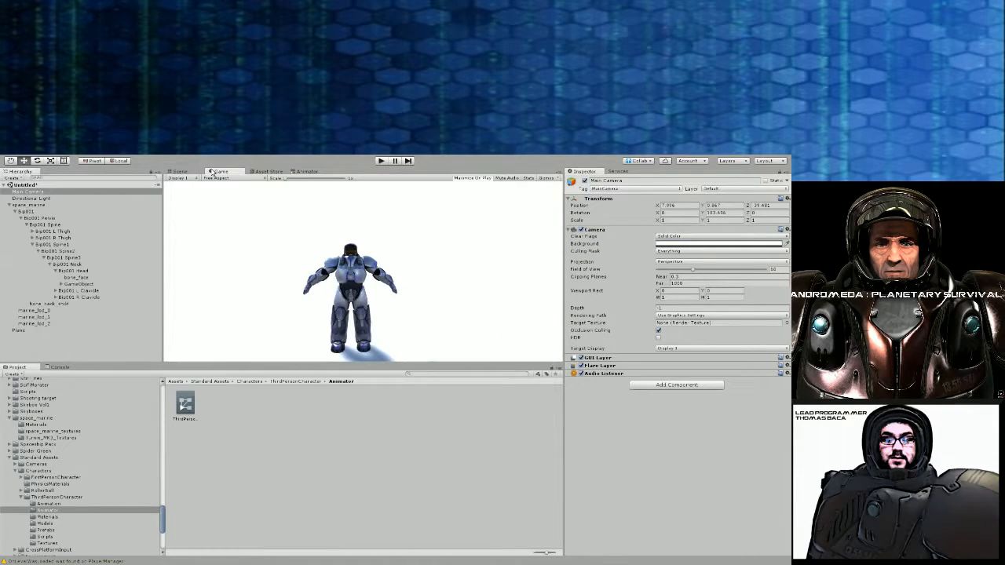
click(192, 173)
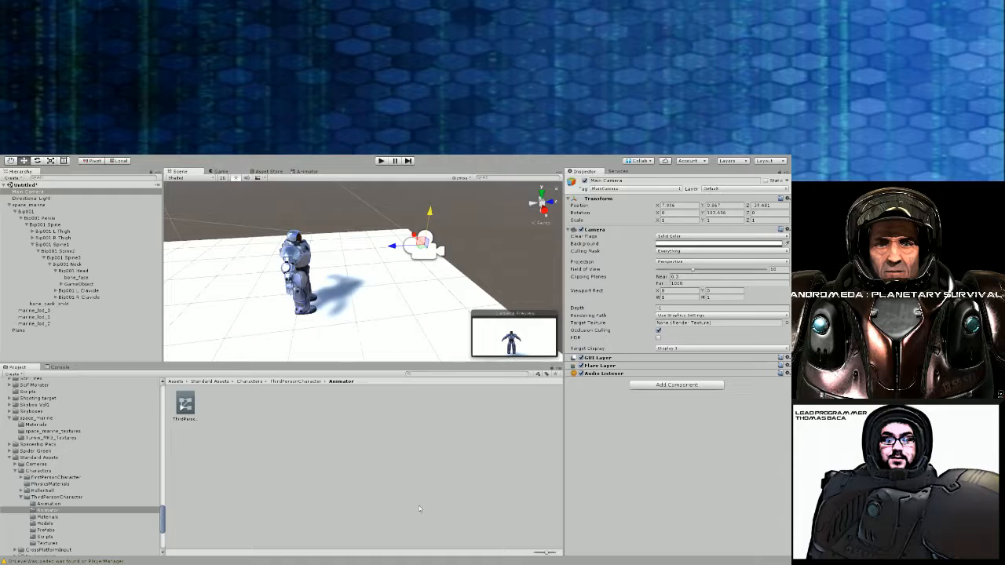
click(381, 161)
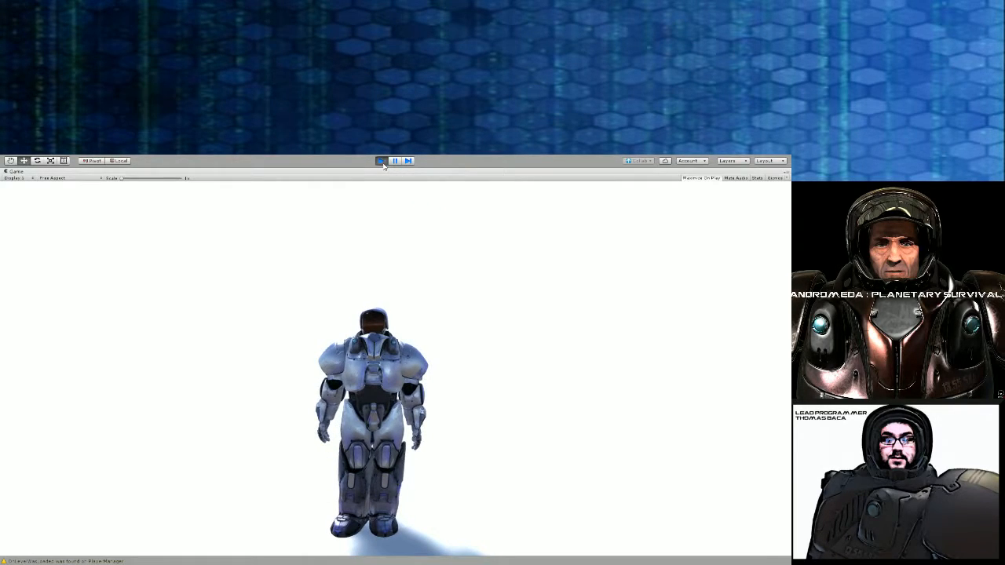
click(382, 161)
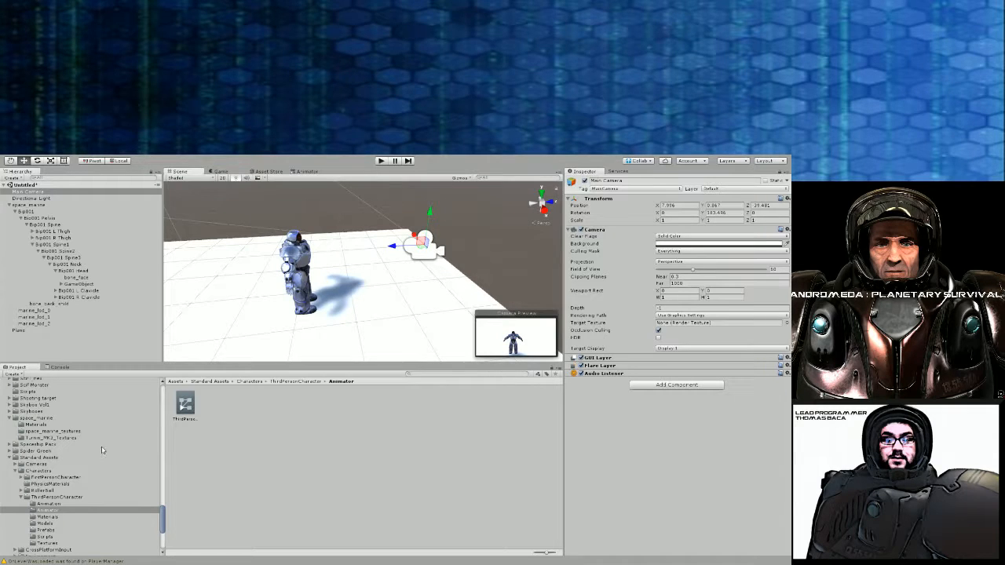
Collapse the expanded project folders, including Standard Assets, space_marine, Photon Unity Networking, HoverBike, Future Soldier and _DLNK
click(9, 459)
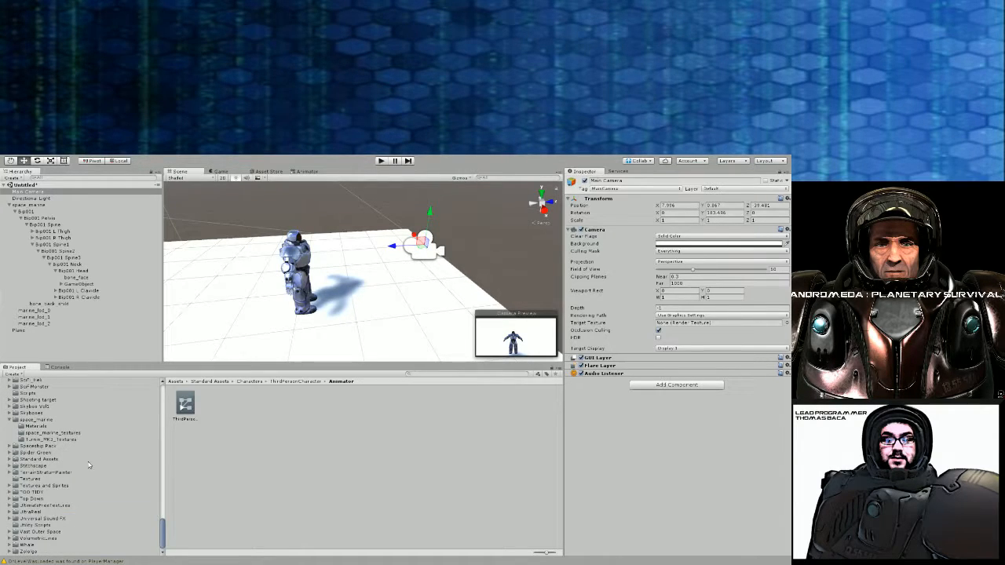
scroll(89, 474, up, 1)
click(9, 448)
scroll(31, 459, up, 10)
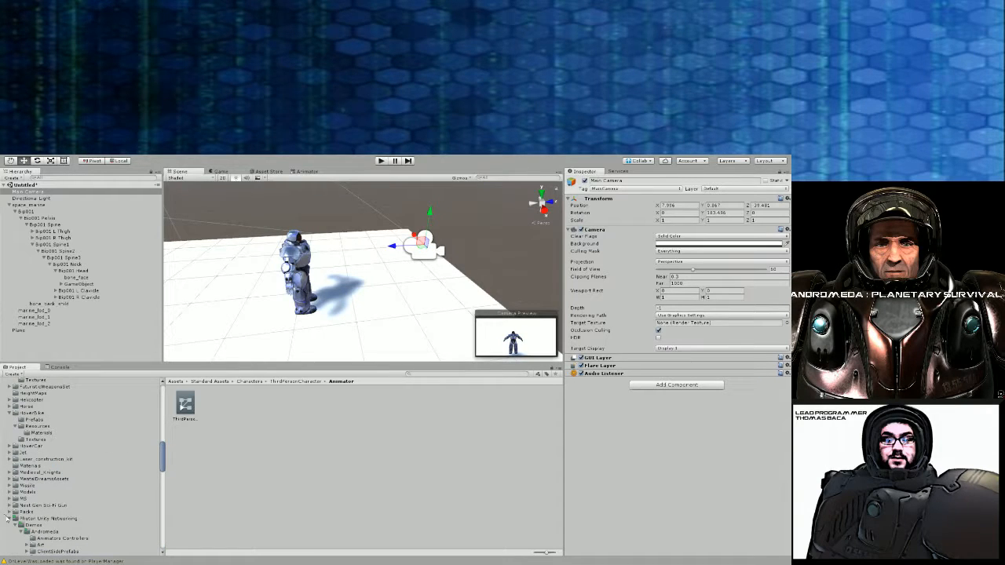
click(9, 519)
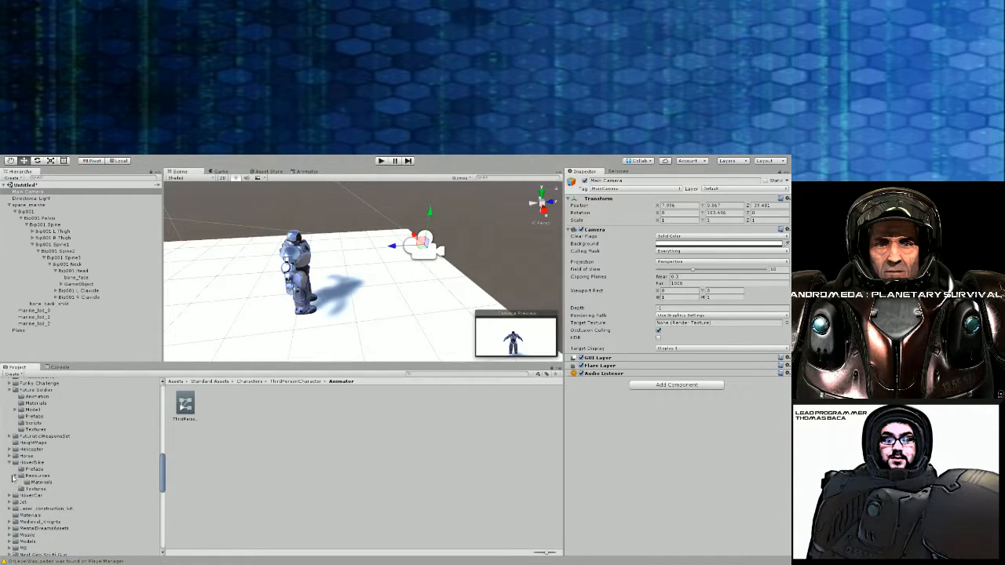
click(10, 463)
scroll(11, 463, up, 1)
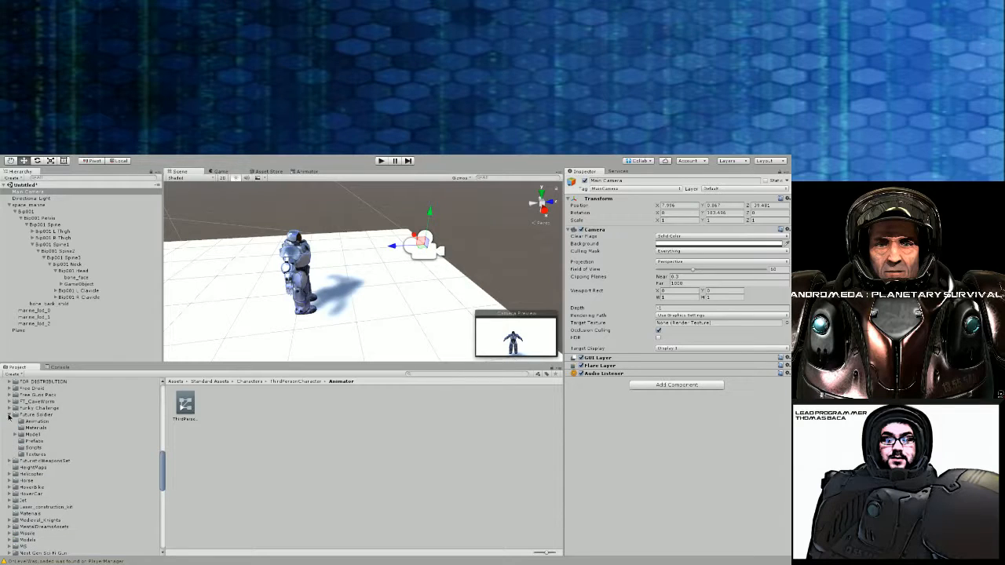
scroll(11, 423, up, 2)
scroll(36, 434, up, 8)
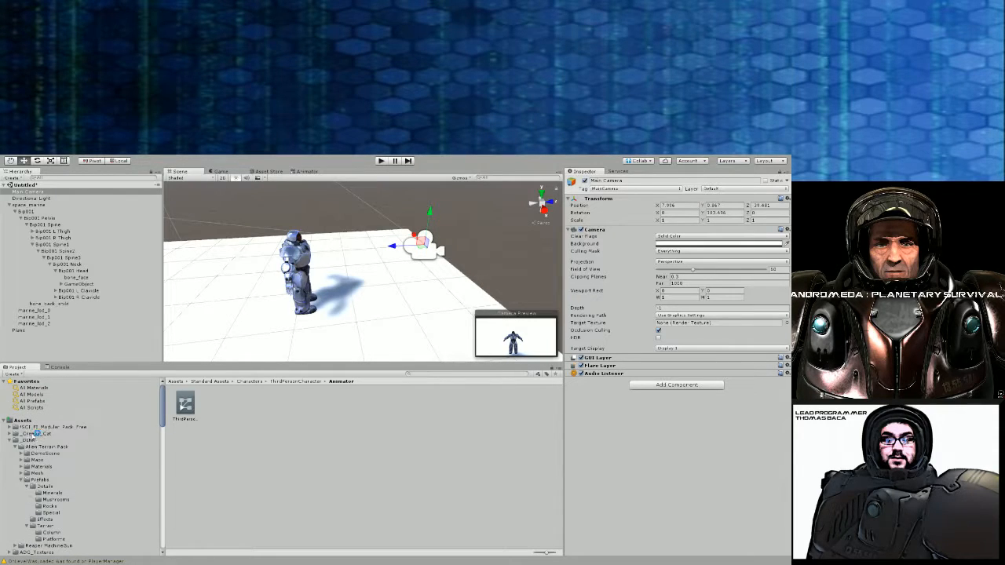
click(10, 445)
Look through the project's whole folder list, briefly examining the contents of the Missile folder
scroll(118, 460, down, 10)
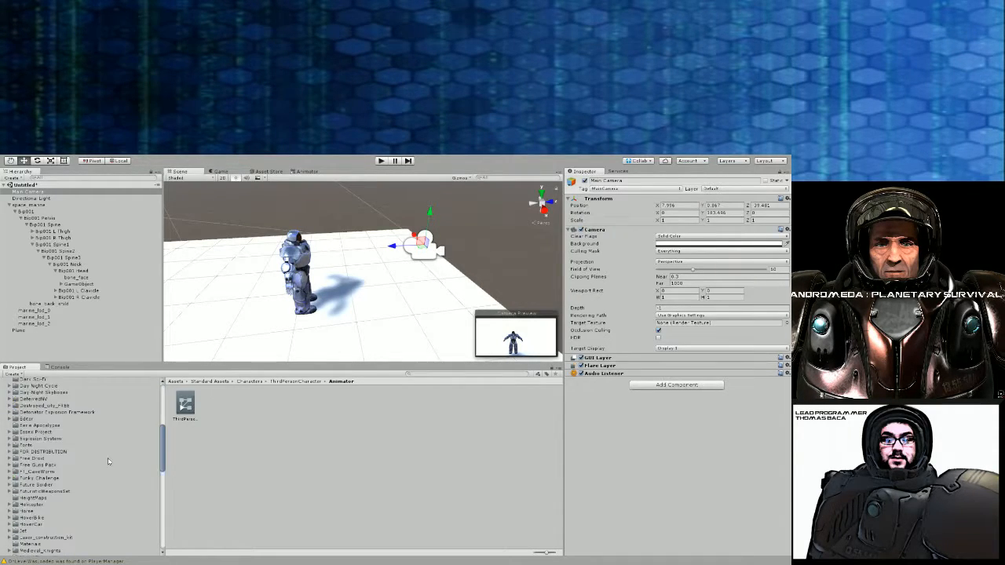
scroll(98, 469, up, 10)
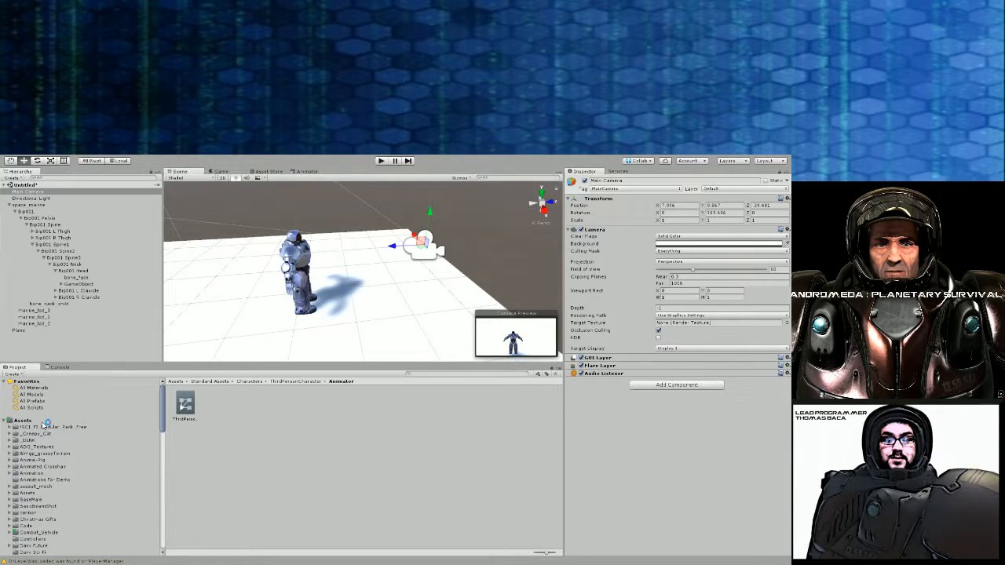
scroll(75, 431, down, 5)
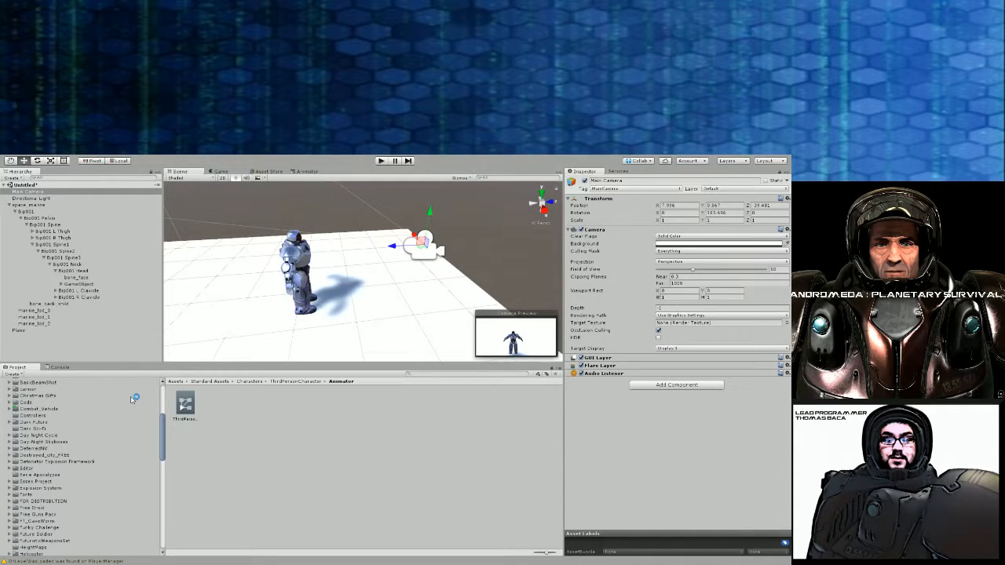
scroll(100, 415, down, 10)
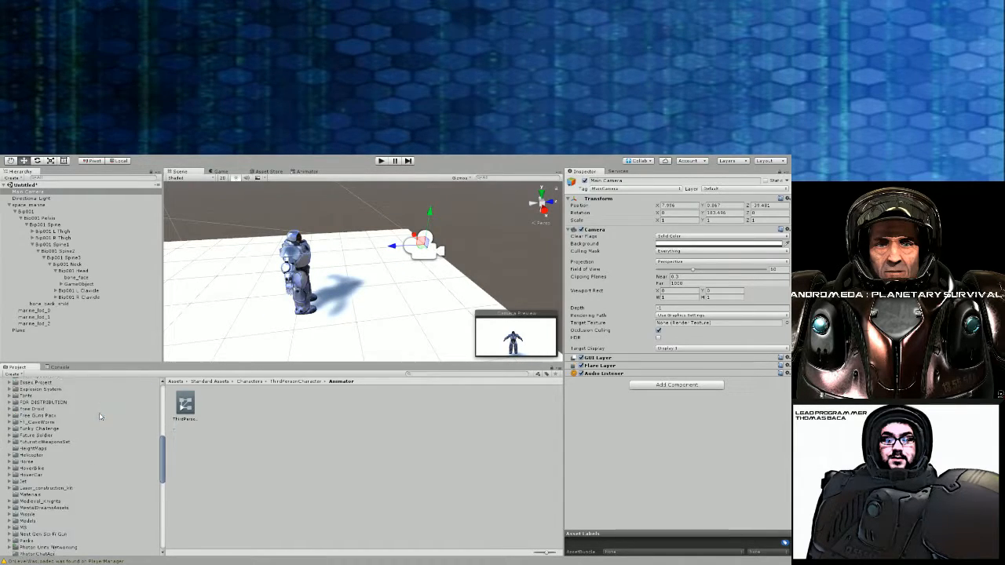
scroll(100, 417, down, 3)
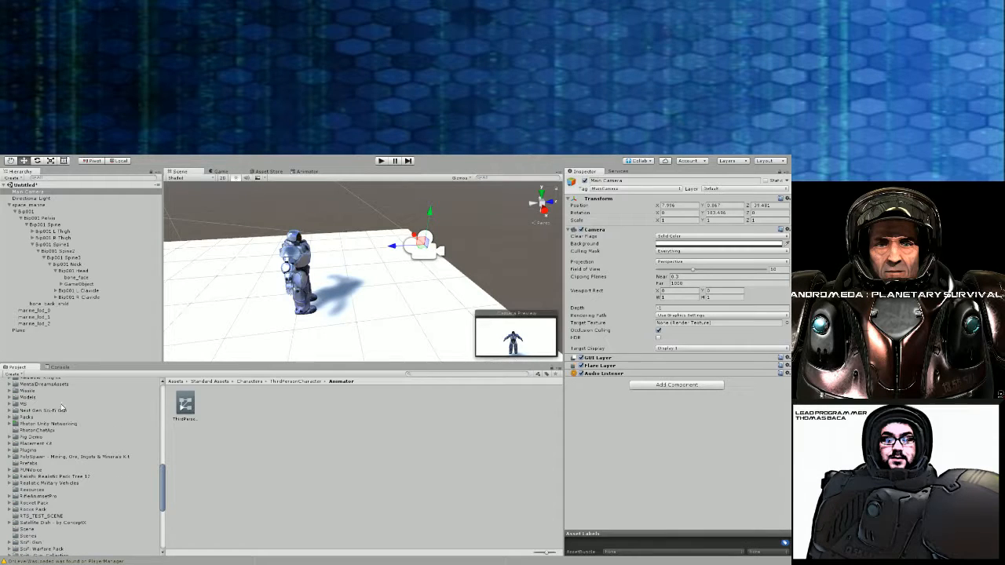
click(10, 391)
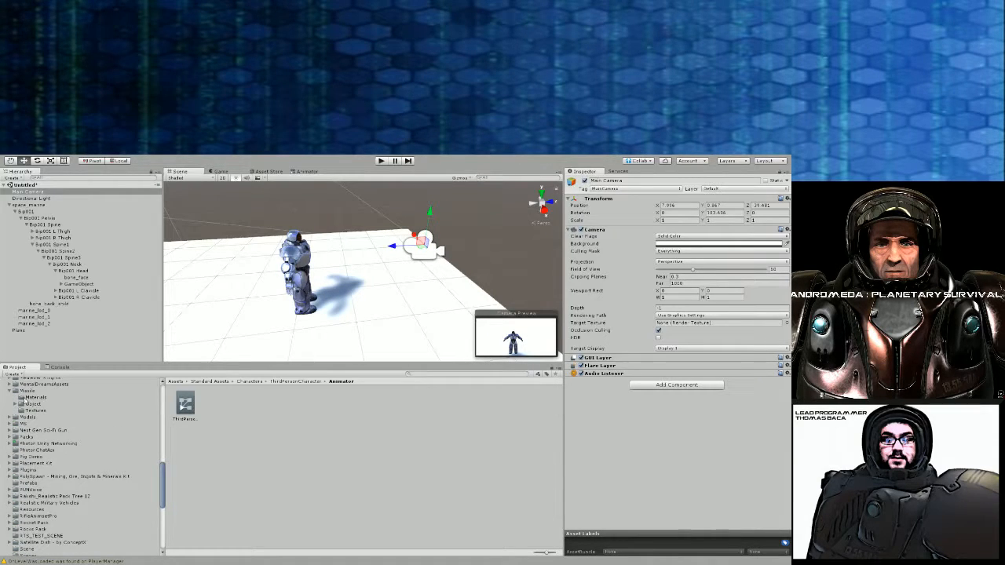
click(10, 392)
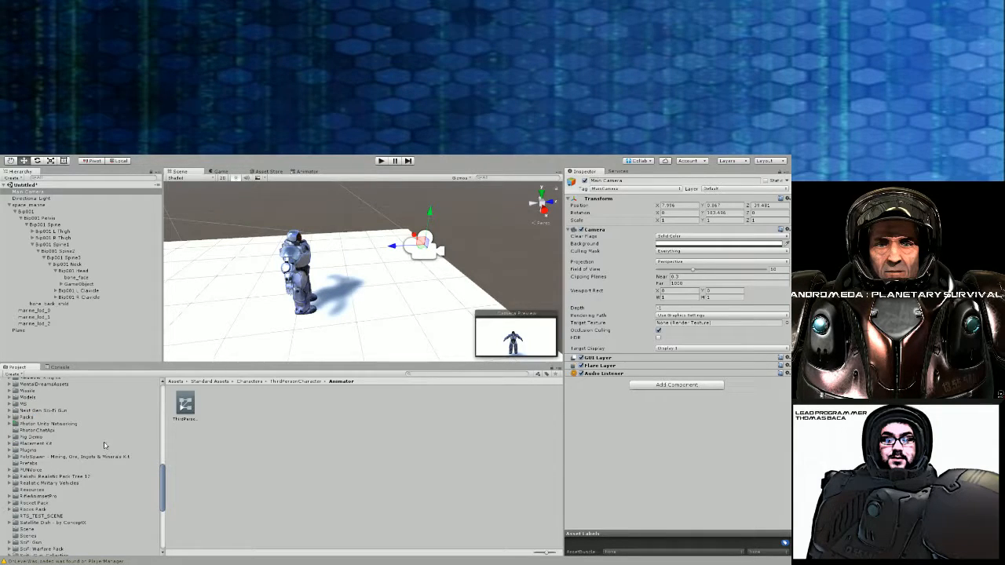
scroll(99, 444, down, 4)
scroll(90, 459, down, 2)
scroll(83, 469, up, 15)
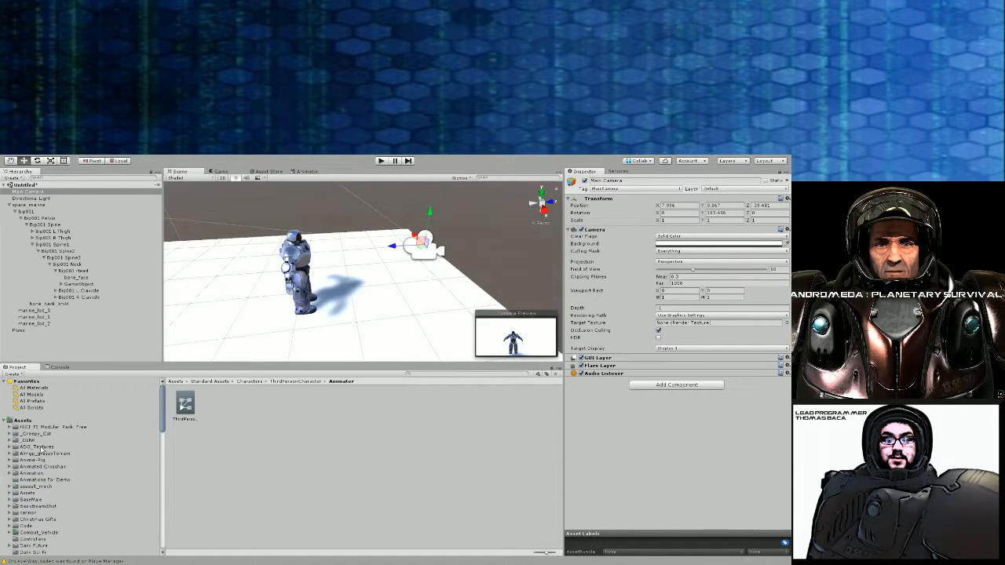
Create a new folder named "3rd Party Assets" in the root Assets folder
click(32, 423)
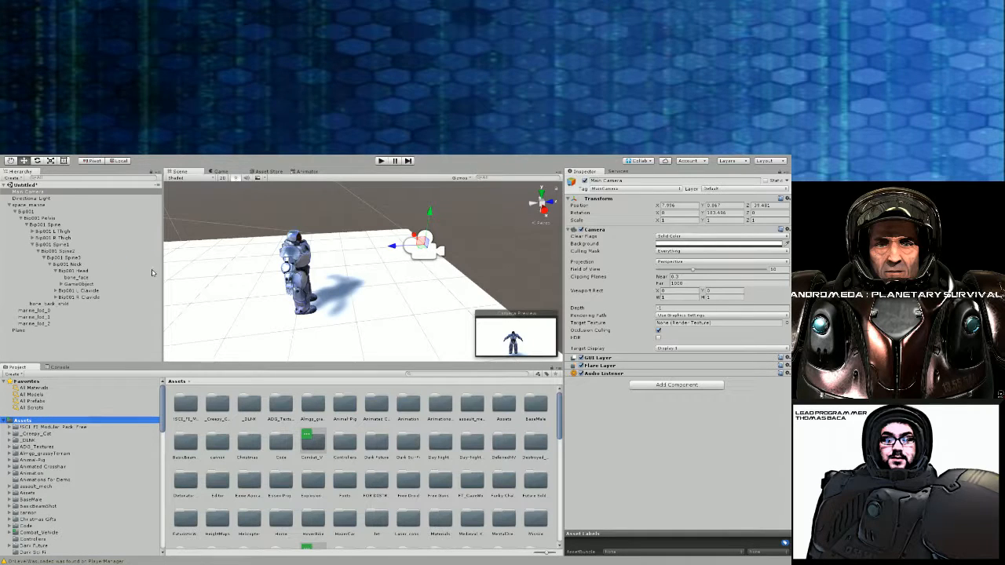
scroll(255, 463, down, 3)
click(250, 468)
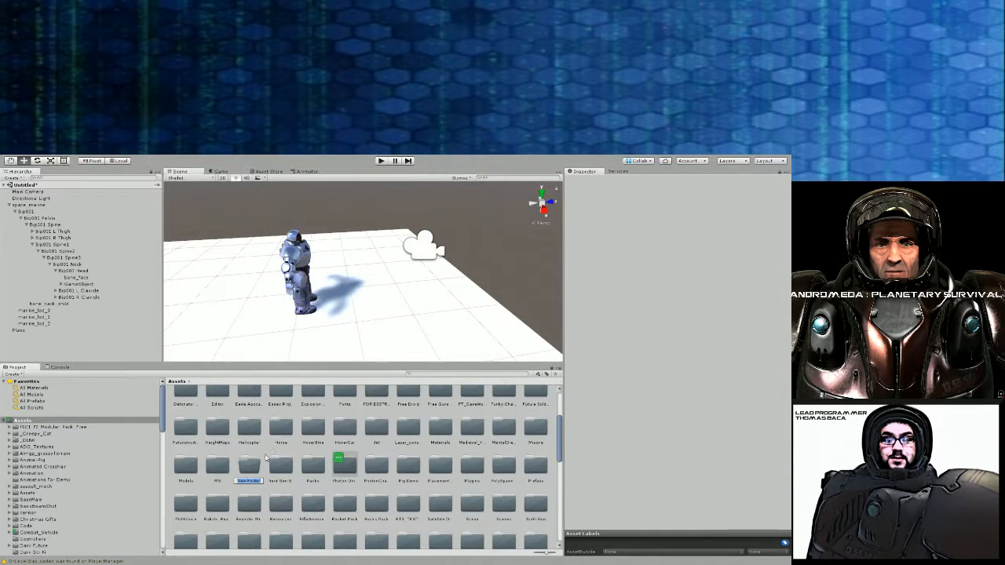
text(Sc)
text(d Party Asse)
text(ts)
key(Return)
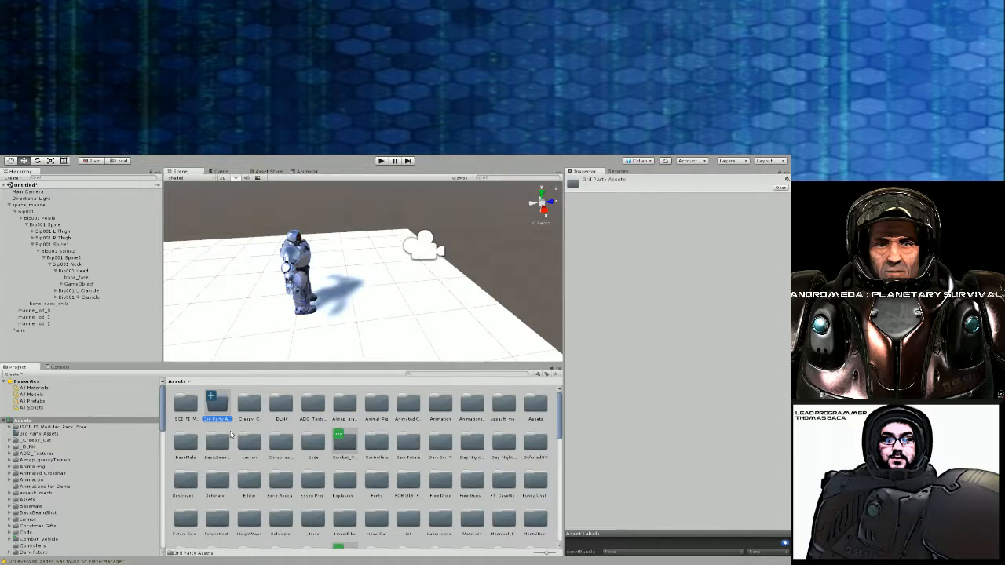
Move the SCI_FI_Modular_Pack_Free folder into the 3rd Party Assets folder
click(52, 428)
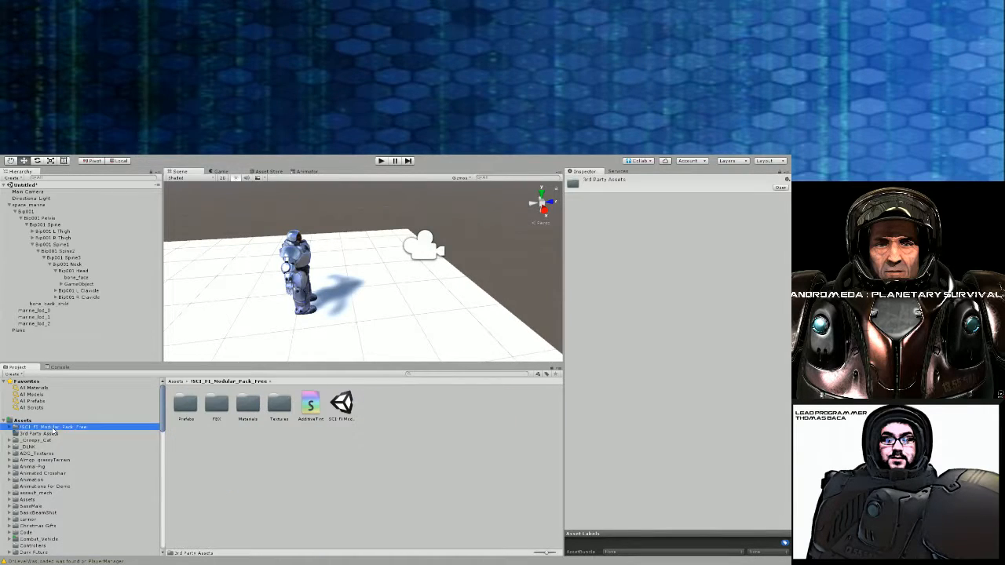
drag(55, 433, 51, 433)
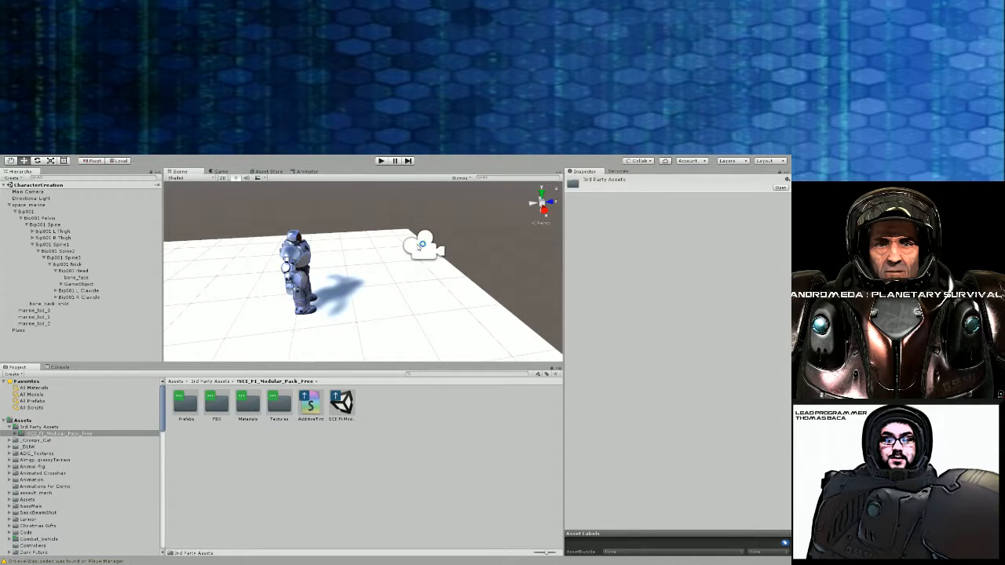
Frame the space_marine object and examine its shadow from different angles and distances
alt+drag(401, 233, 201, 218)
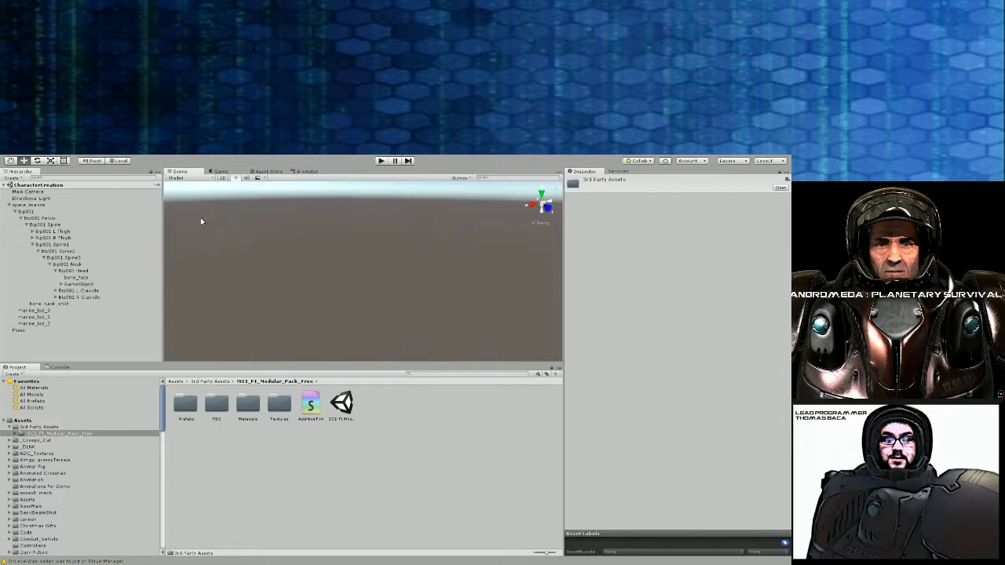
click(49, 203)
key(f)
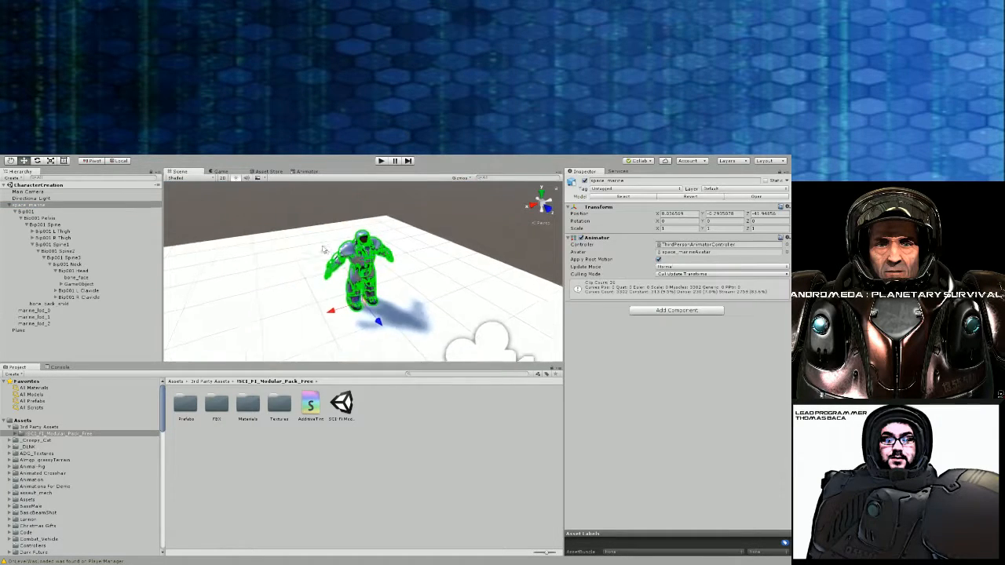
alt+drag(342, 279, 310, 282)
alt+scroll(309, 283, down, 5)
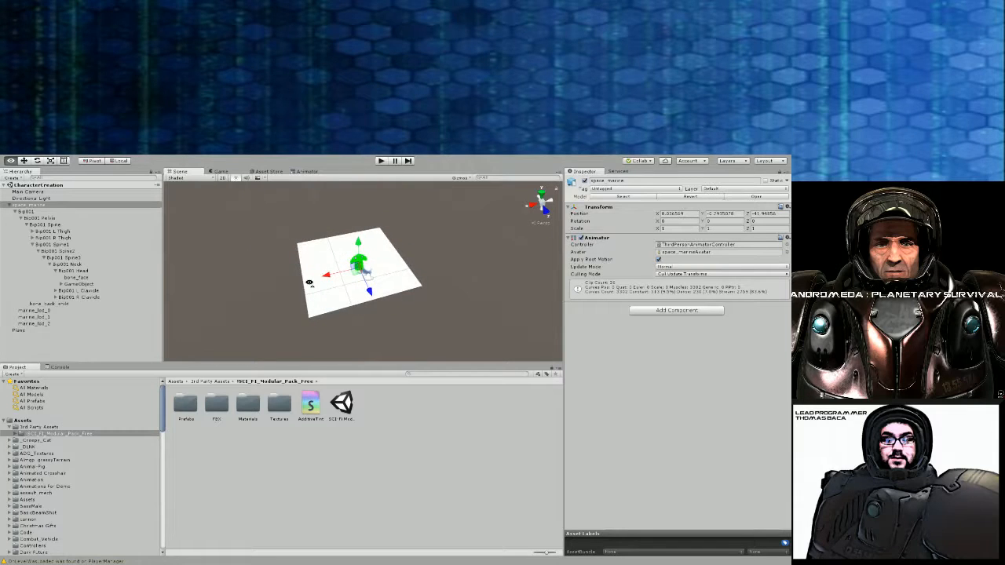
alt+scroll(309, 282, up, 10)
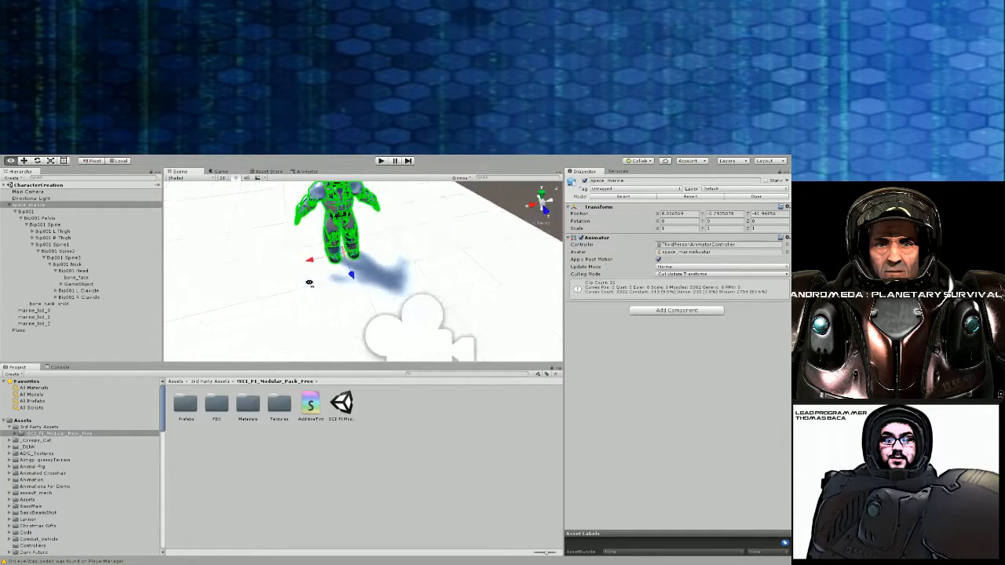
alt+scroll(310, 283, down, 8)
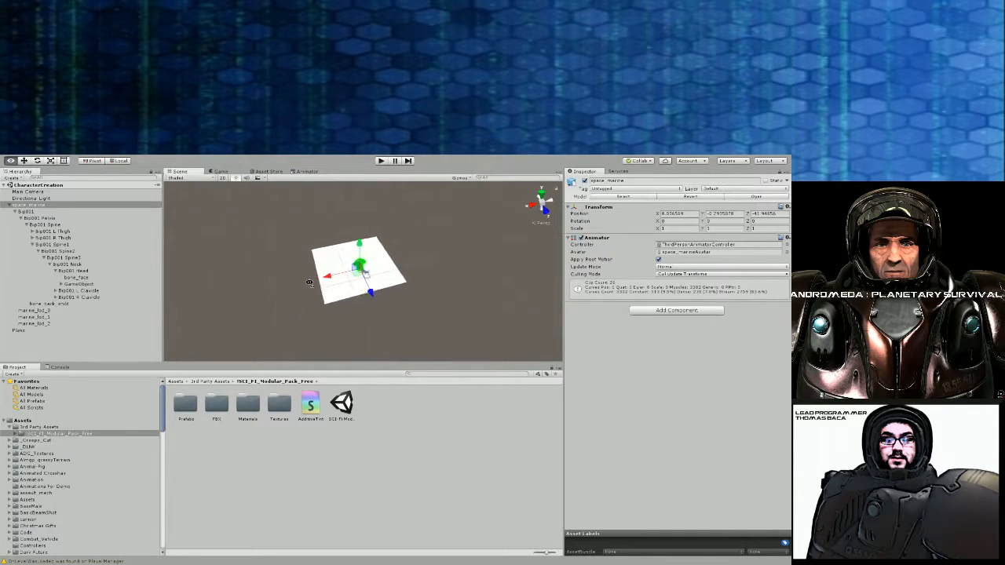
alt+scroll(309, 283, up, 10)
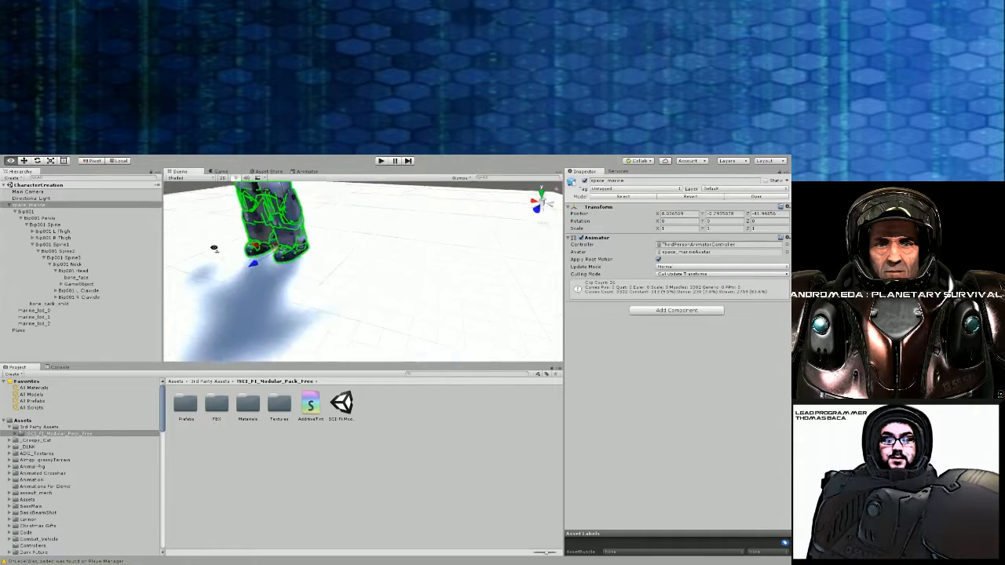
alt+scroll(214, 248, down, 10)
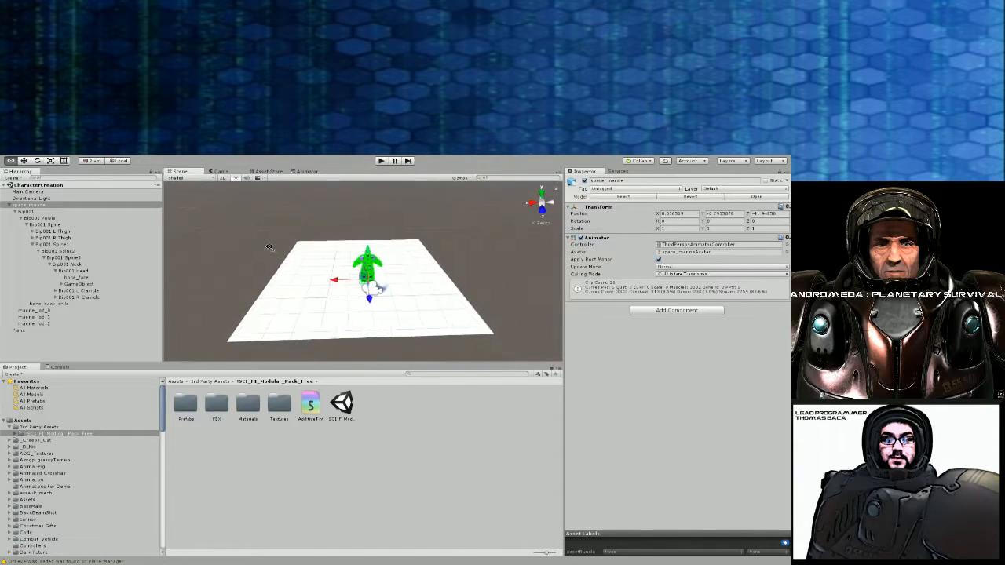
alt+scroll(269, 247, up, 10)
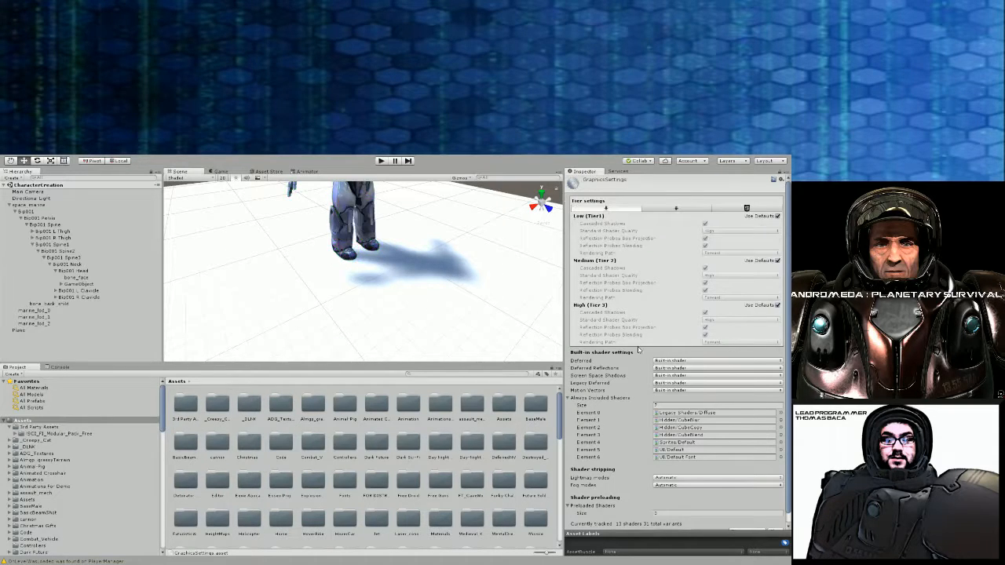
Review the project's graphics settings and the Directional Light's properties for shadow options
scroll(626, 333, down, 1)
scroll(621, 333, up, 1)
scroll(622, 333, down, 1)
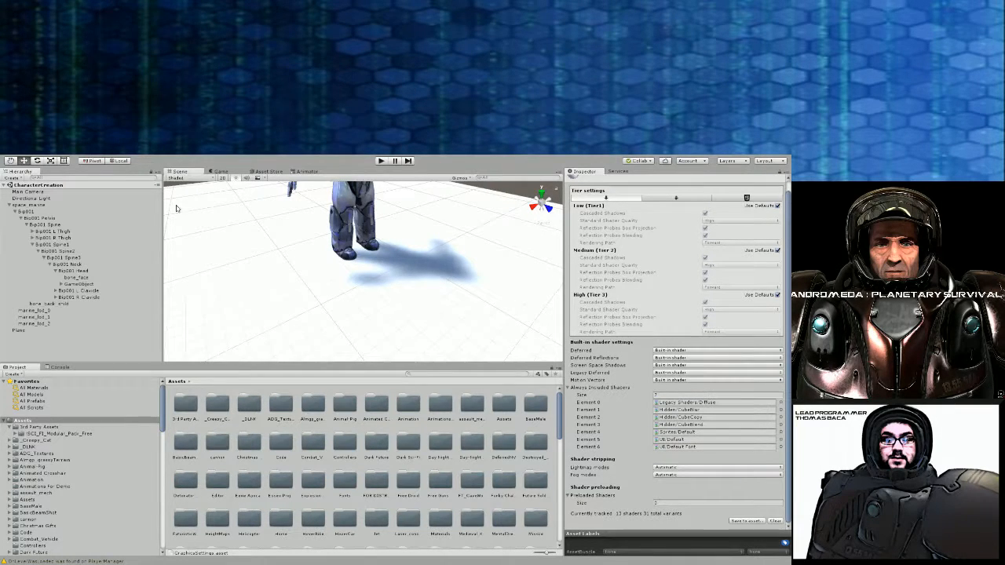
click(35, 199)
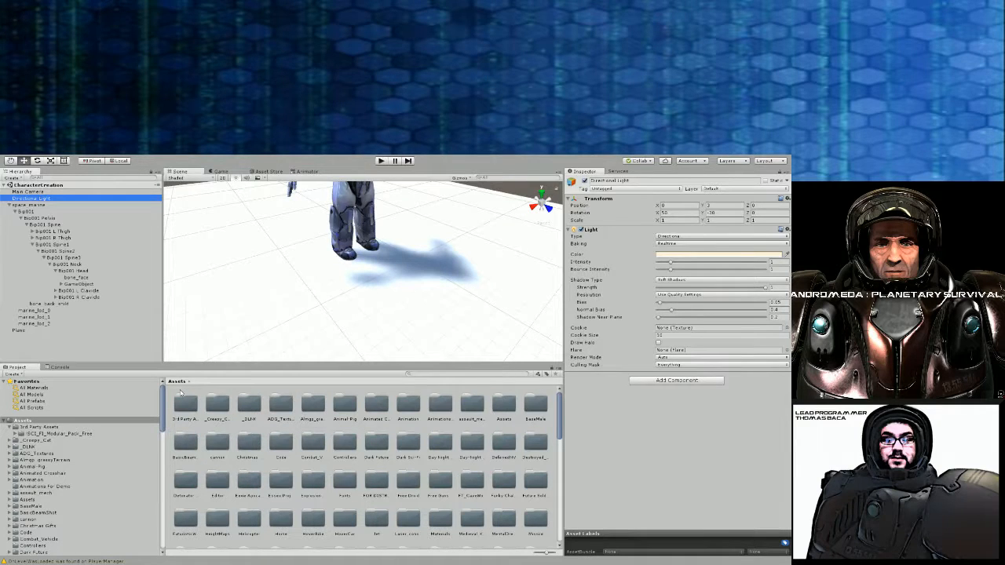
scroll(688, 322, down, 2)
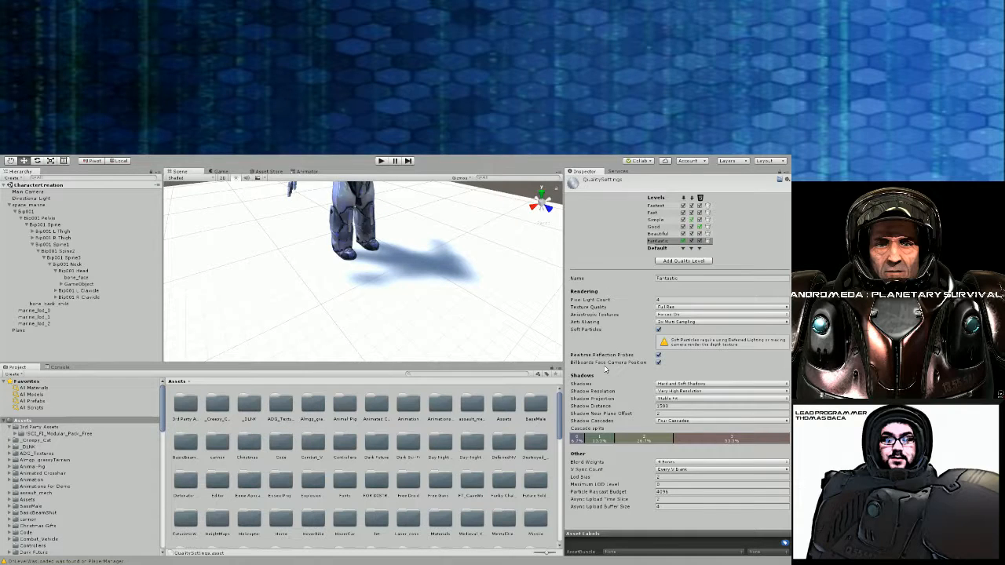
Examine the marine's shadow up close from several angles alongside the Fantastic quality level's shadow settings
click(673, 415)
right_drag(461, 272, 322, 272)
key(s)
key(w)
key(s)
key(w)
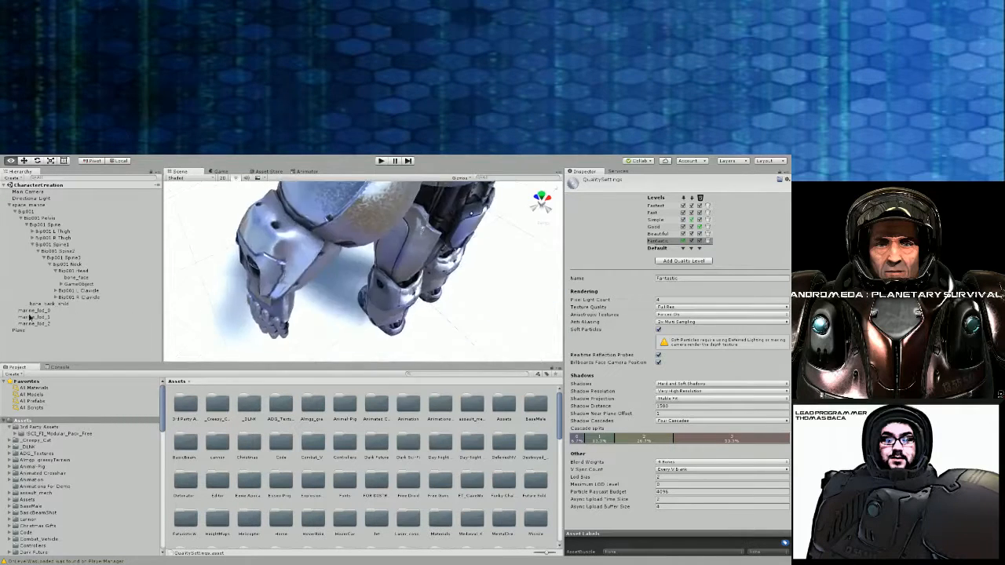
right_drag(31, 318, 155, 296)
key(s)
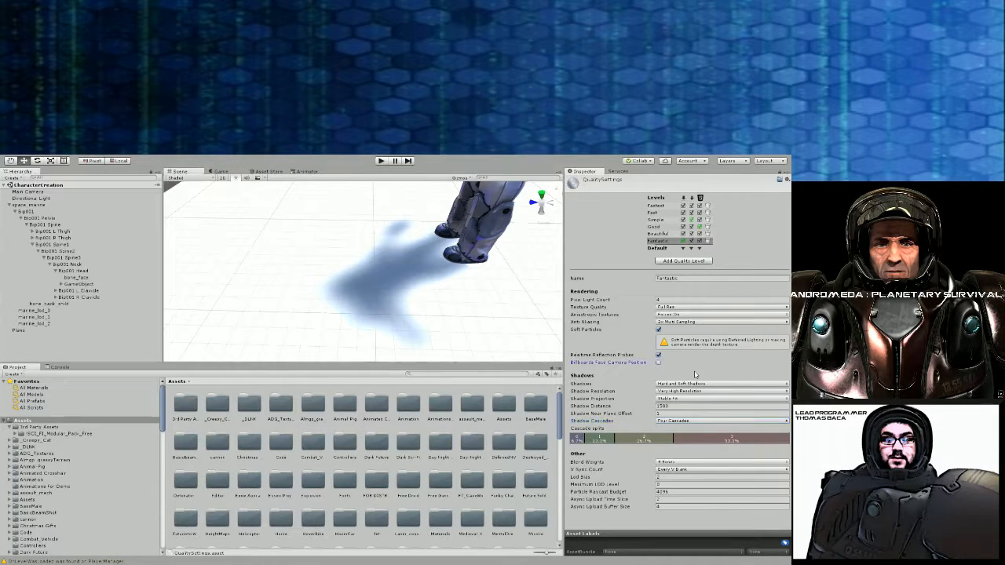
Enable Billboards Face Camera Position for the Fantastic quality level and check the marine's shadow from near and far
click(659, 362)
right_drag(413, 299, 465, 288)
key(w)
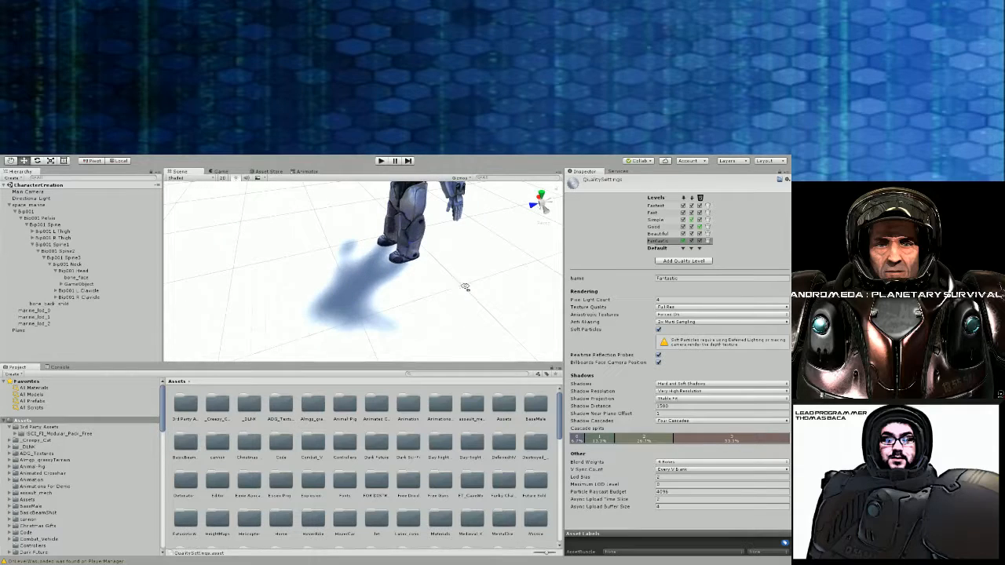
click(585, 445)
scroll(428, 304, down, 10)
scroll(428, 304, down, 5)
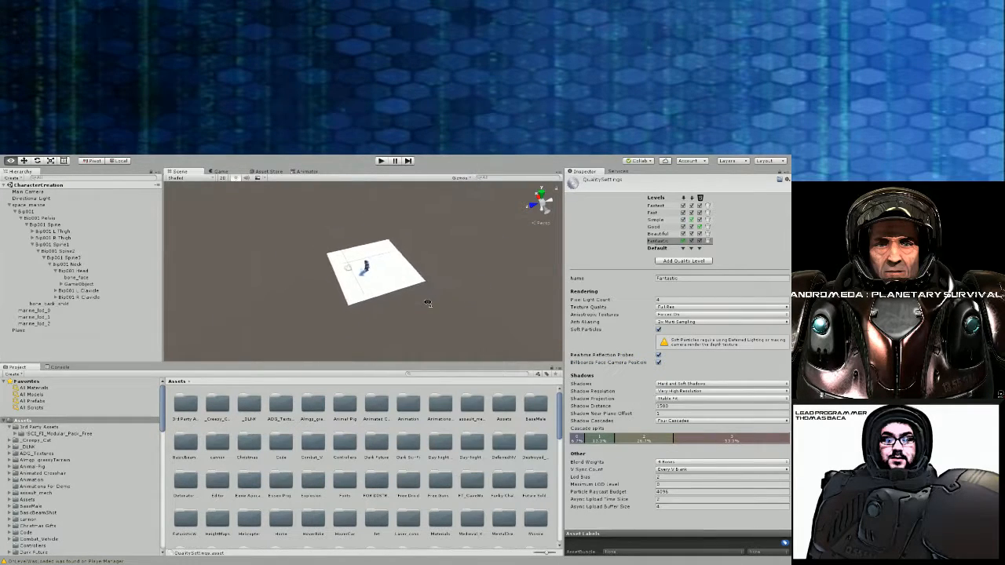
scroll(428, 304, up, 8)
scroll(428, 303, up, 5)
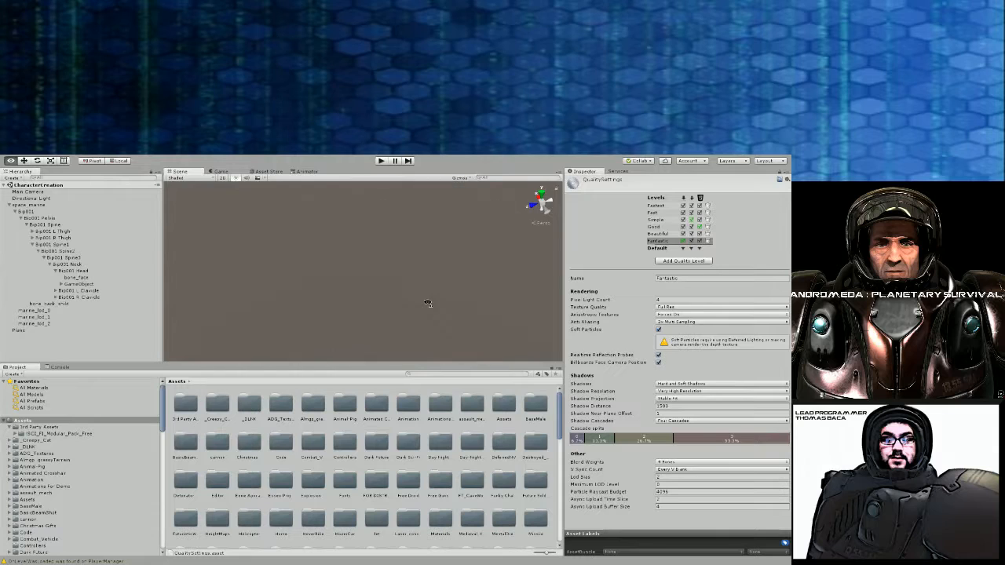
scroll(428, 303, down, 5)
alt+drag(428, 302, 560, 292)
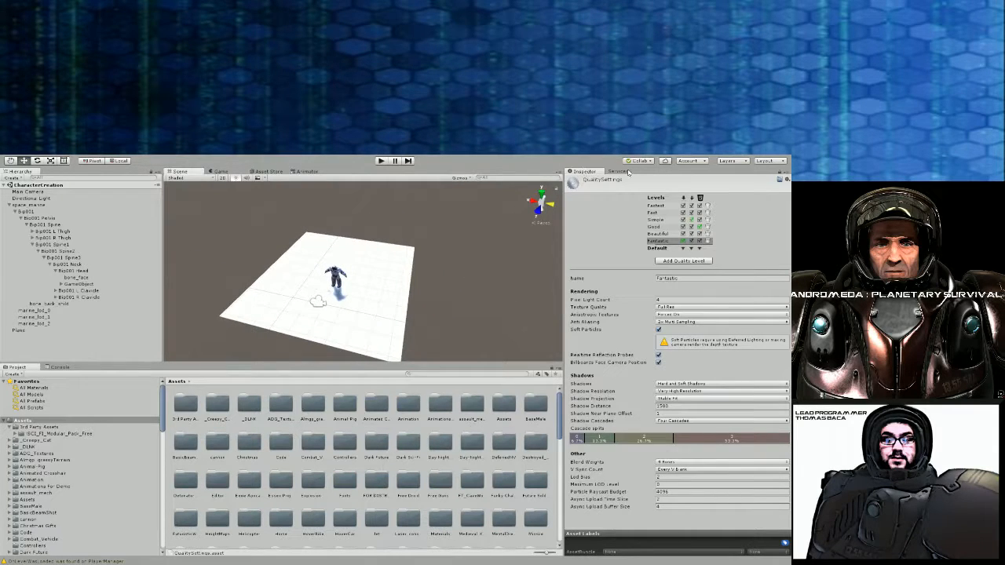
Select the space_marine object, frame it in the scene and view it up close from another angle
click(618, 171)
click(588, 175)
double_click(30, 206)
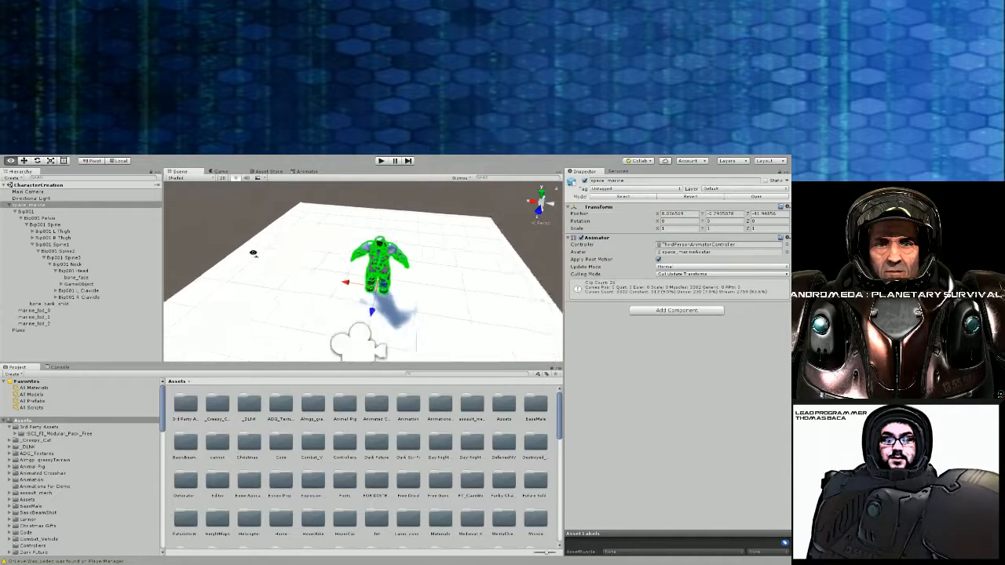
scroll(288, 271, up, 5)
alt+drag(288, 271, 371, 229)
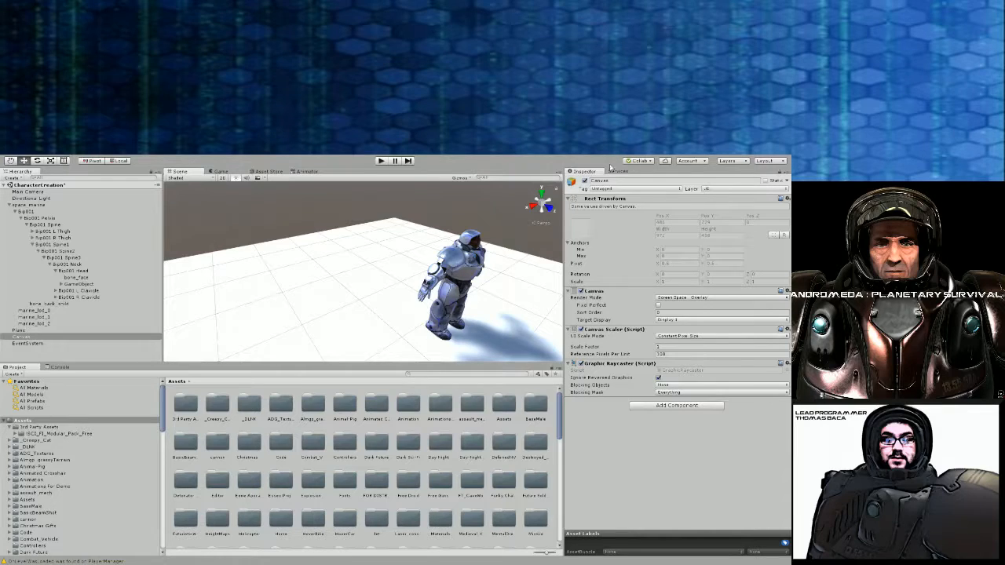
Rename the new canvas as "Player Interface Canvas" and frame it in the scene
click(608, 183)
text(Pa)
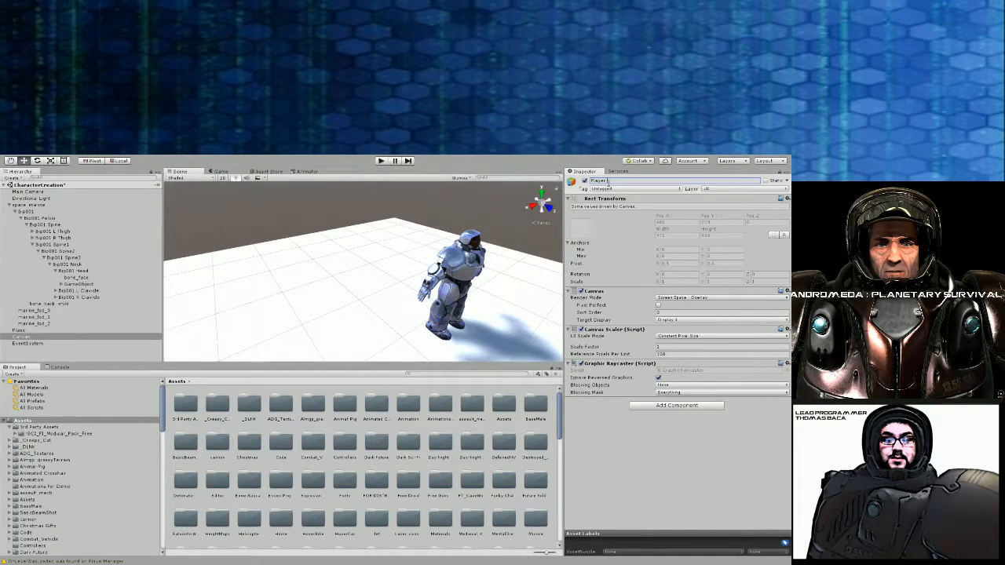
text(ayer Inter)
text(face)
text( Canvas)
key(Return)
key(f)
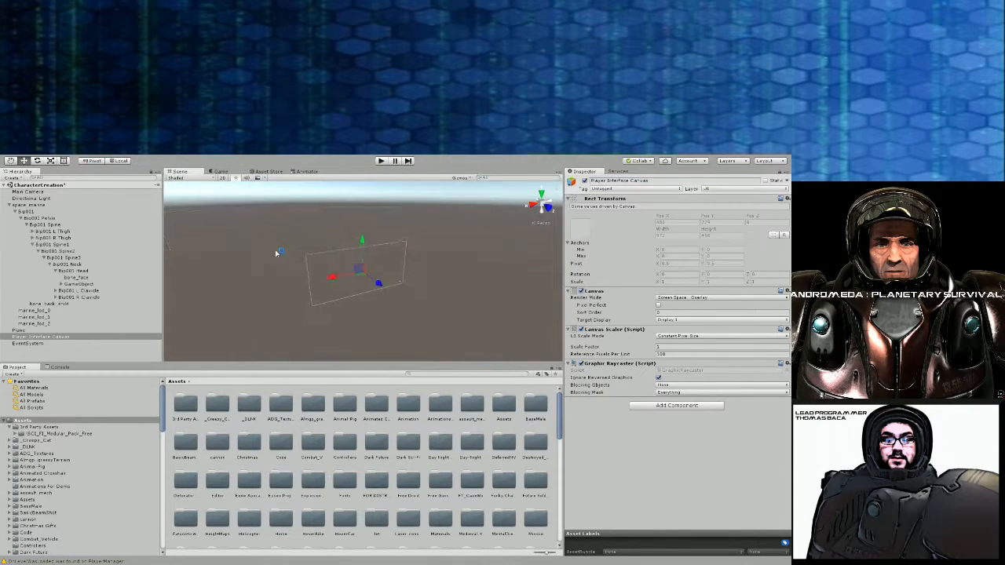
scroll(349, 281, up, 12)
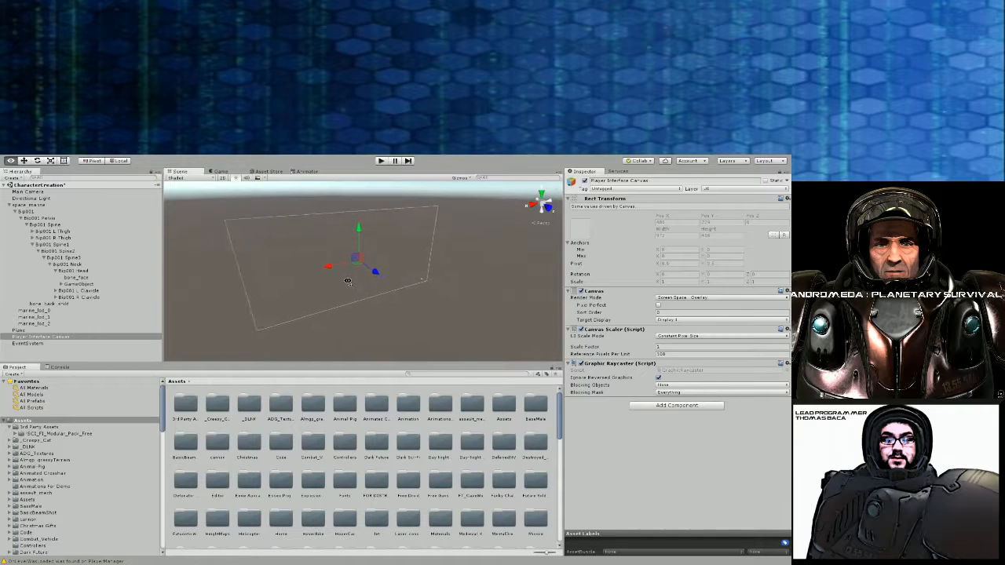
Add a UI image to the Player Interface Canvas and preview it in the Game view
click(45, 337)
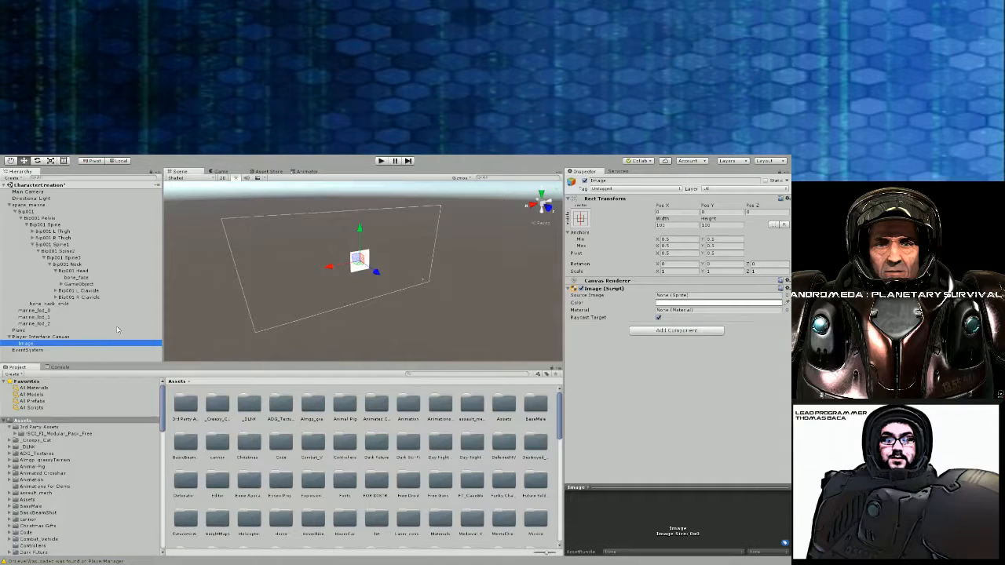
middle_drag(342, 258, 326, 245)
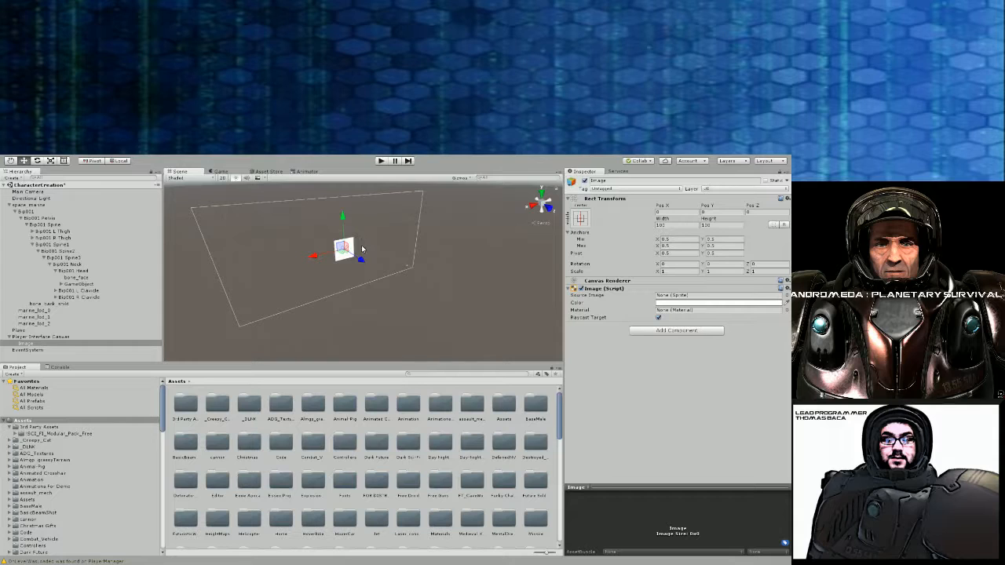
click(221, 171)
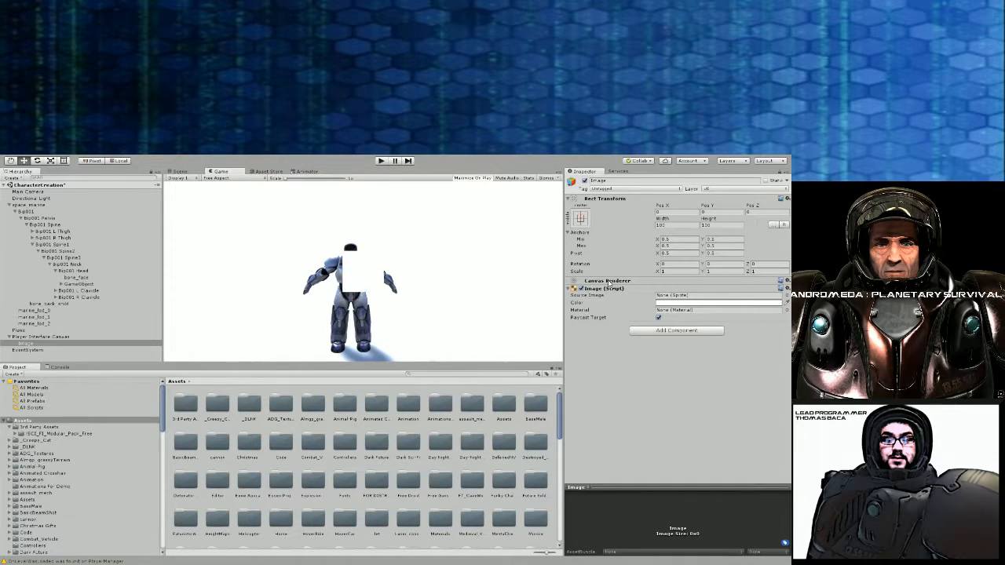
Anchor the image to the middle of the canvas's left edge and set its Pos X to 100
click(610, 297)
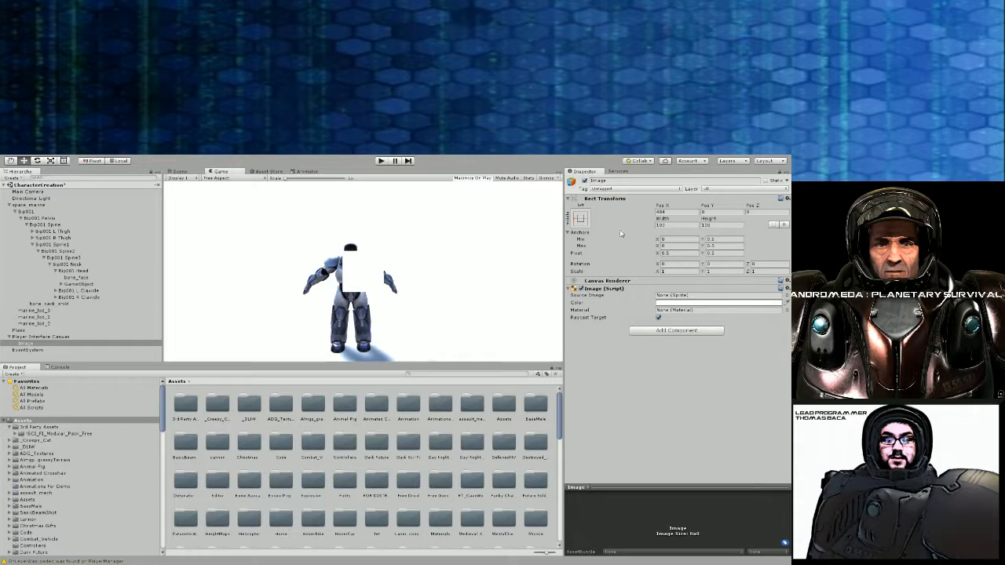
click(675, 210)
text(100)
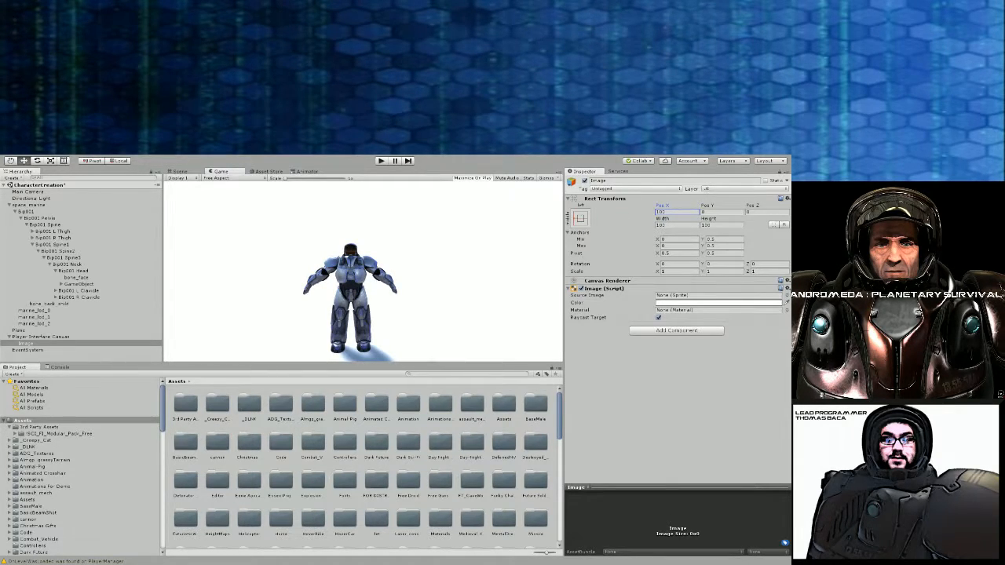
key(Return)
Try out various sprites as the Image object's source image, including the speech bubble and SF Window
click(565, 282)
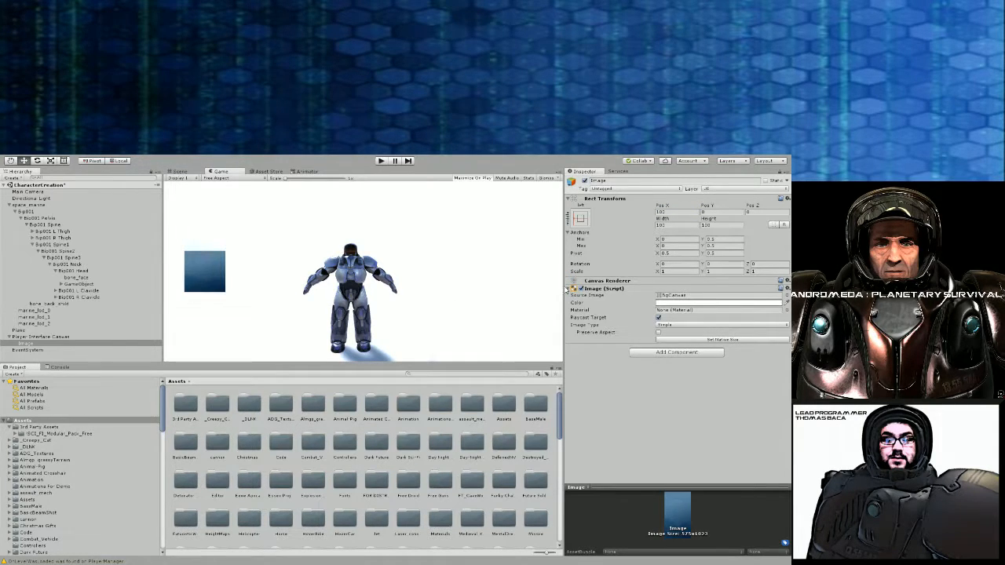
click(566, 290)
click(581, 303)
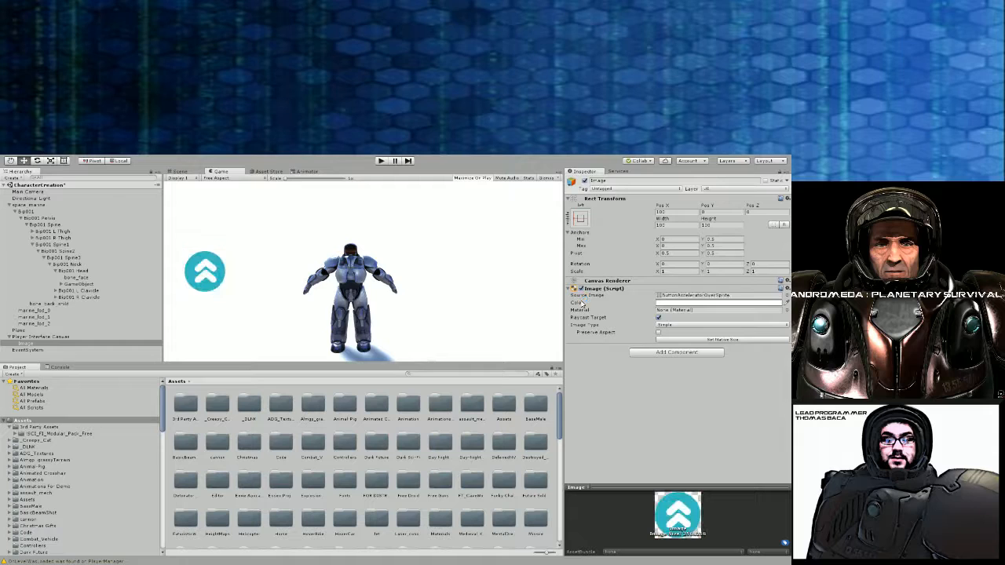
click(567, 335)
click(560, 344)
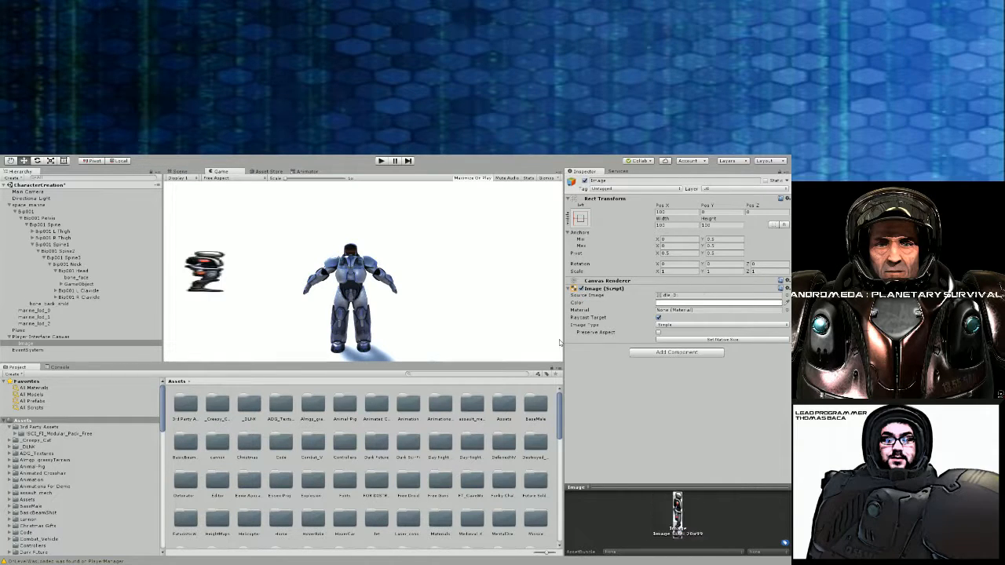
click(571, 332)
click(572, 329)
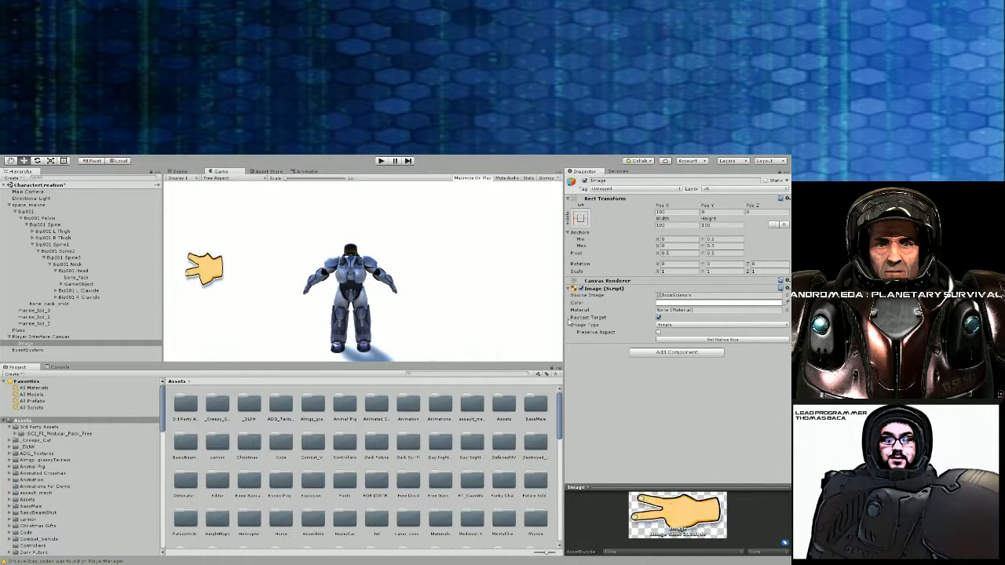
click(569, 318)
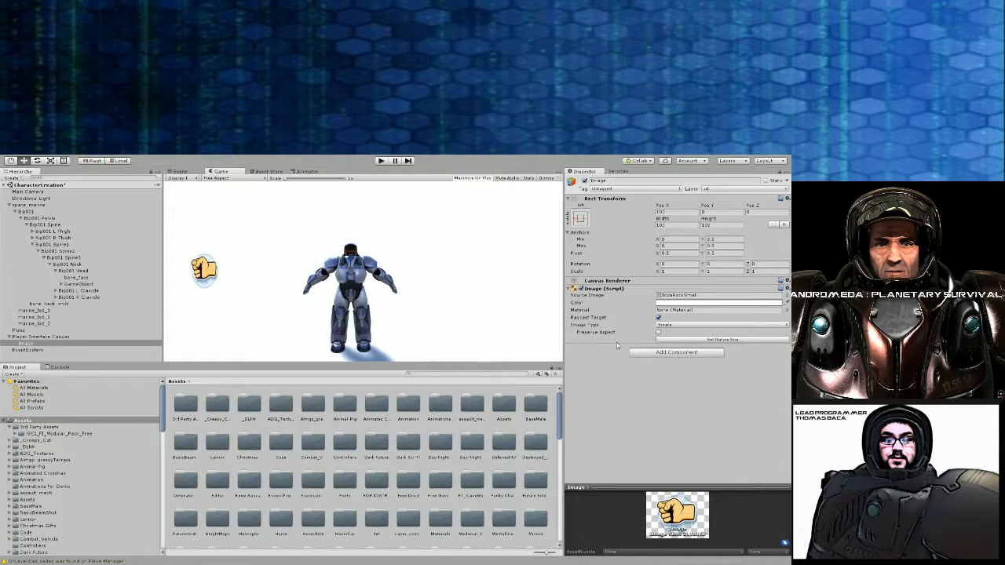
click(562, 334)
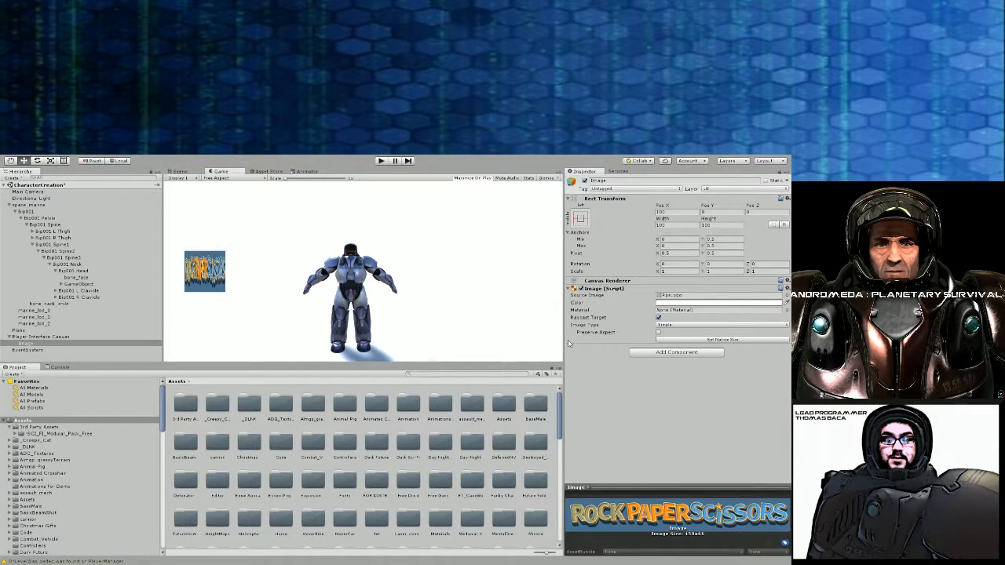
click(564, 341)
click(569, 337)
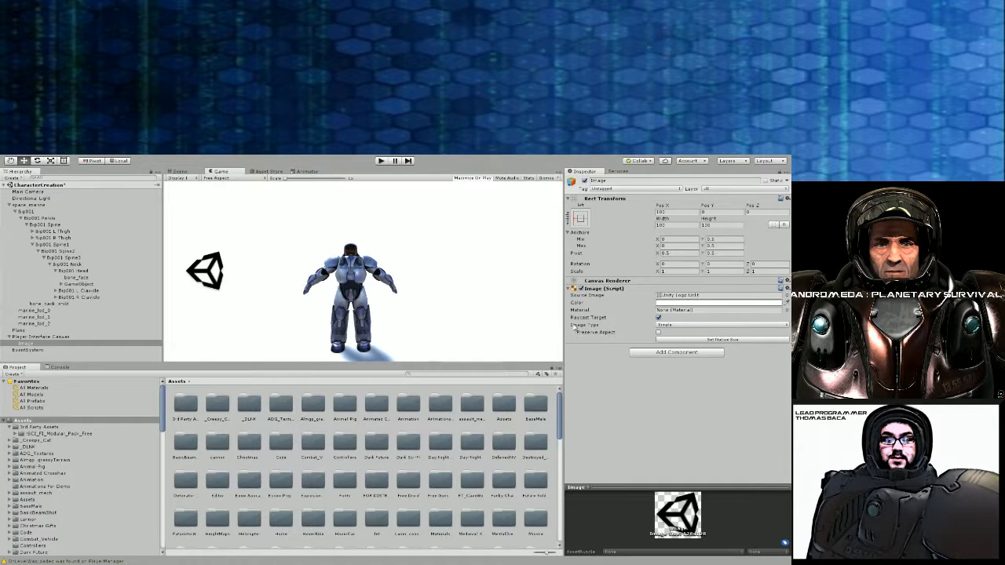
click(575, 327)
click(577, 320)
click(578, 315)
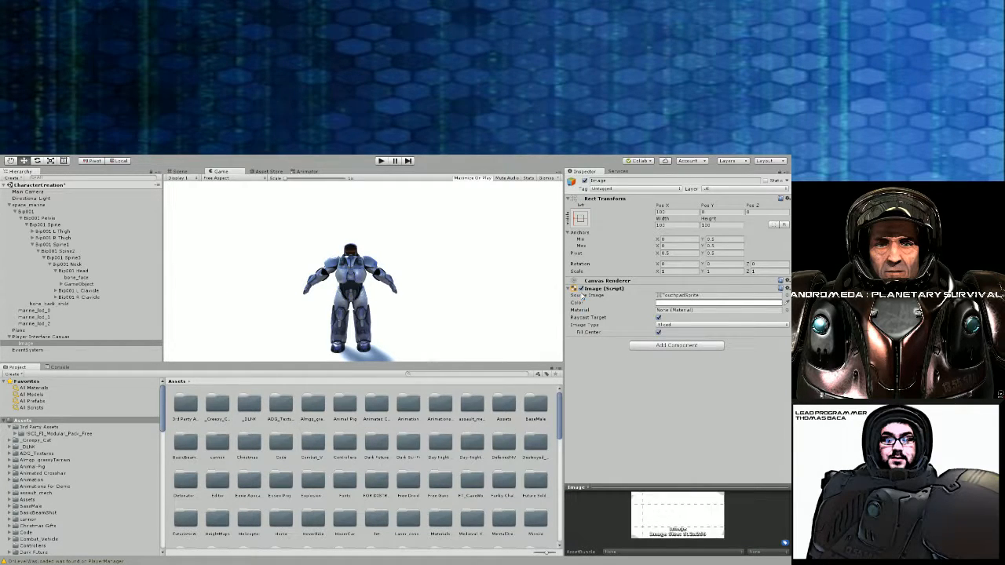
click(583, 295)
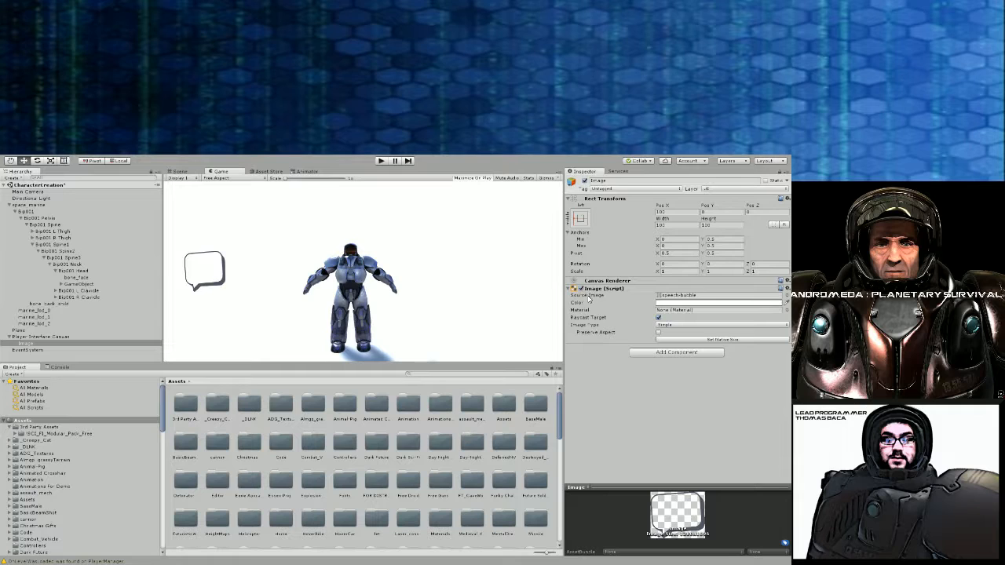
click(571, 300)
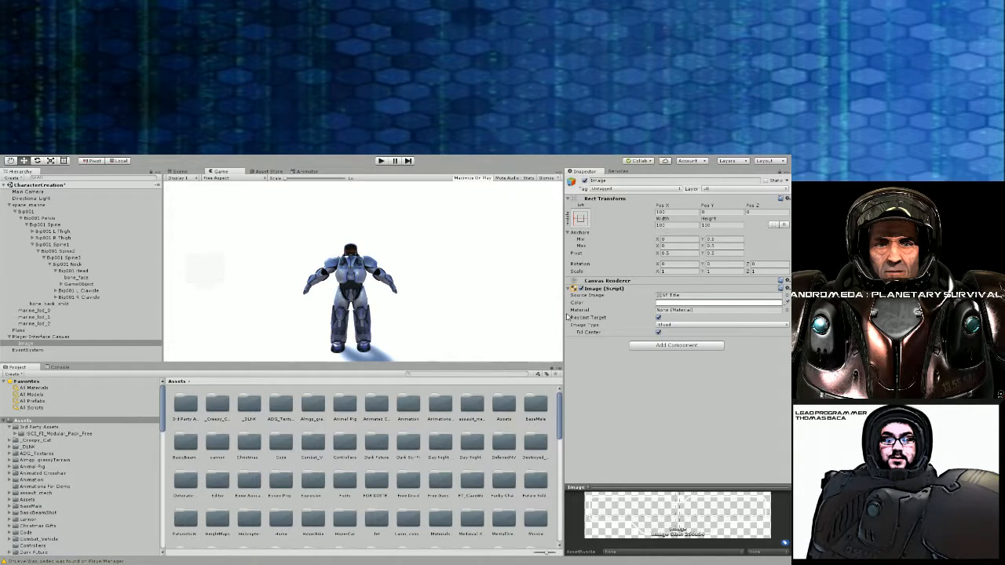
click(565, 307)
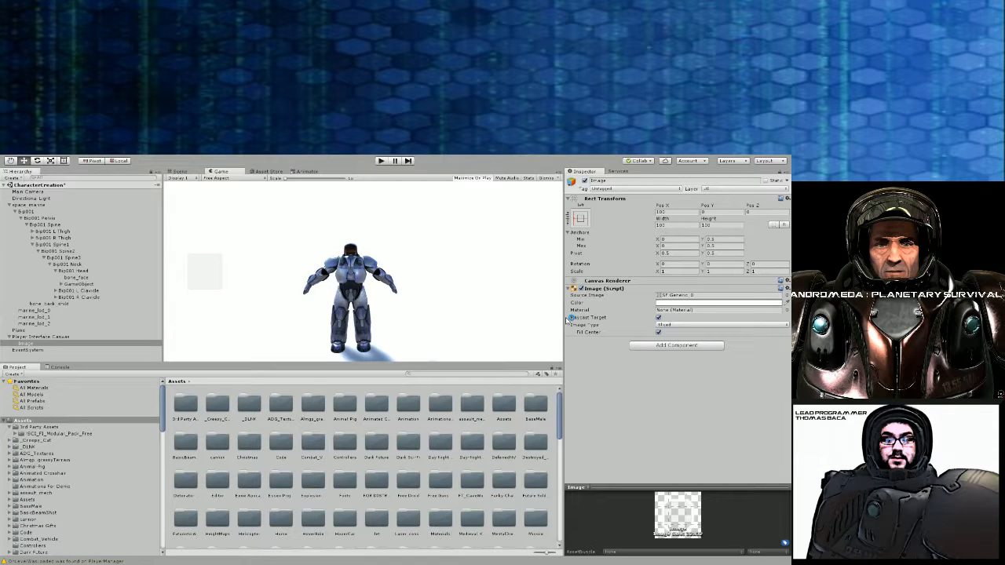
click(569, 319)
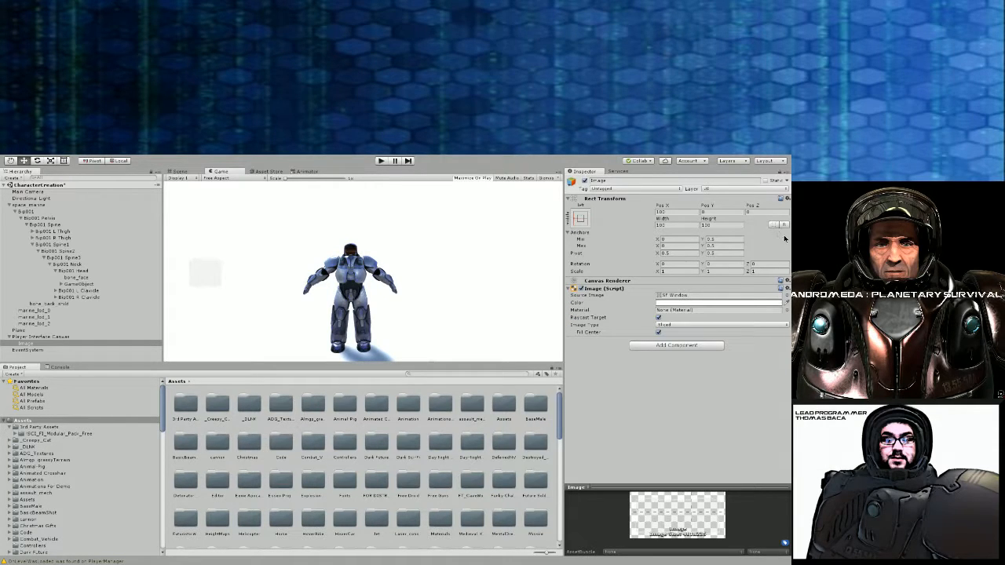
Return to the Scene view and delete the Image object from the Player Interface Canvas
click(191, 172)
click(28, 344)
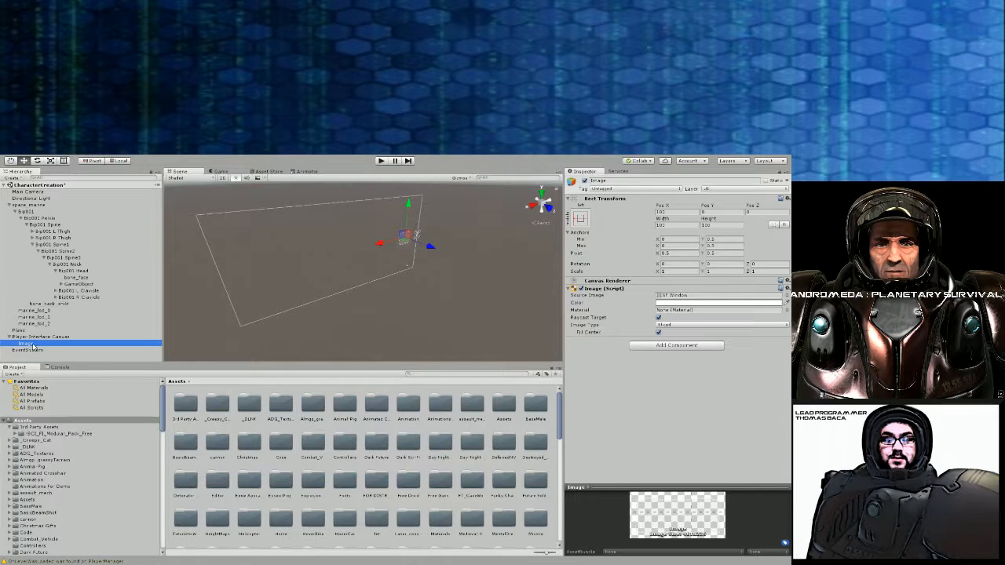
key(Delete)
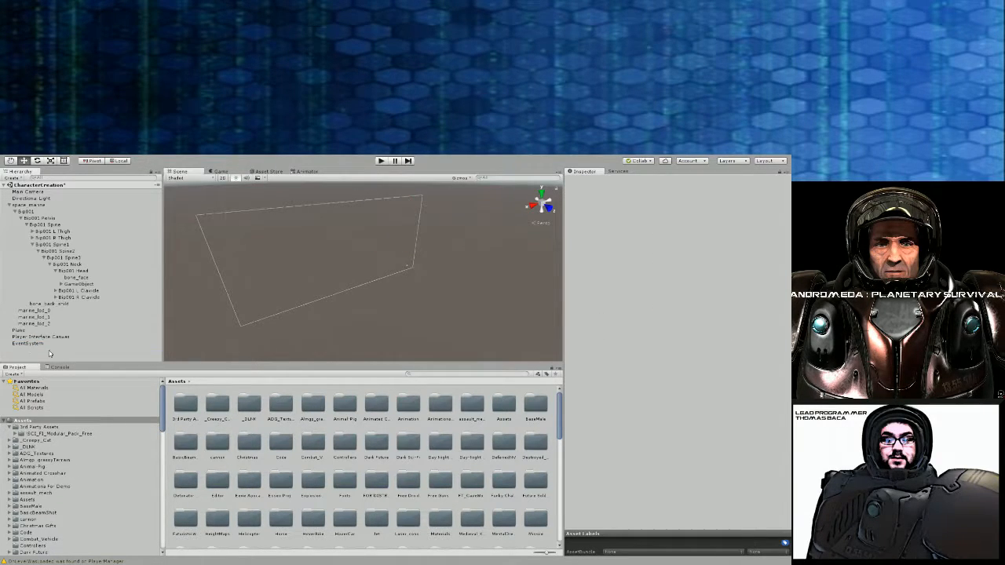
Add a UI text object to the Player Interface Canvas and preview it in the Game view
click(43, 337)
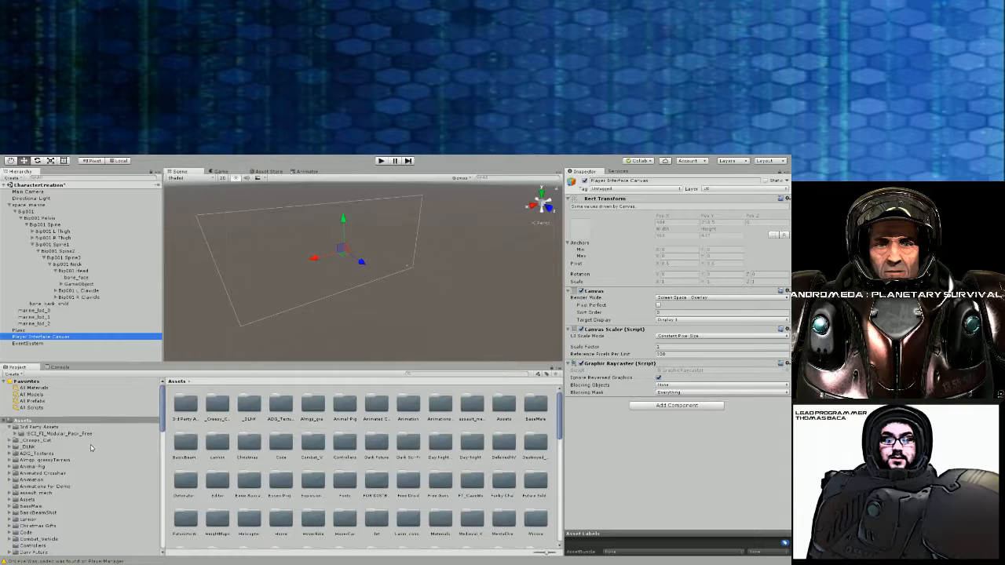
click(140, 454)
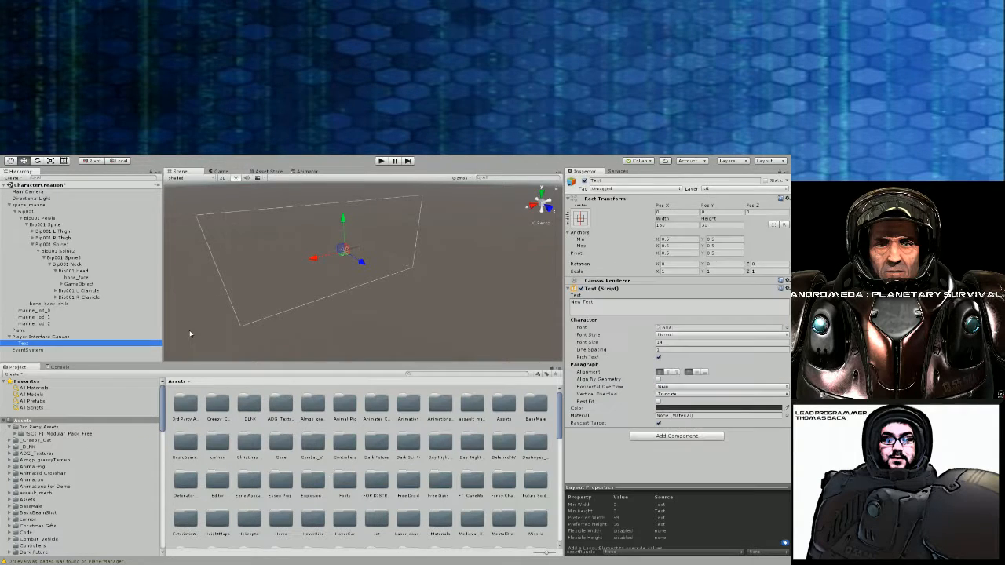
click(222, 173)
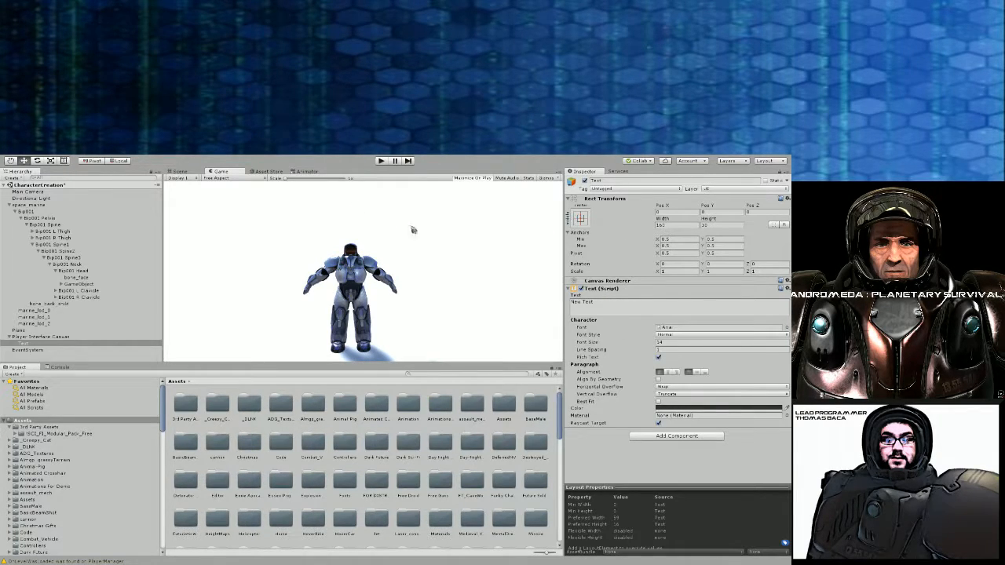
Move the text in the scene to about Pos X -58 and Pos Z -20, checking it in the Game view
click(191, 173)
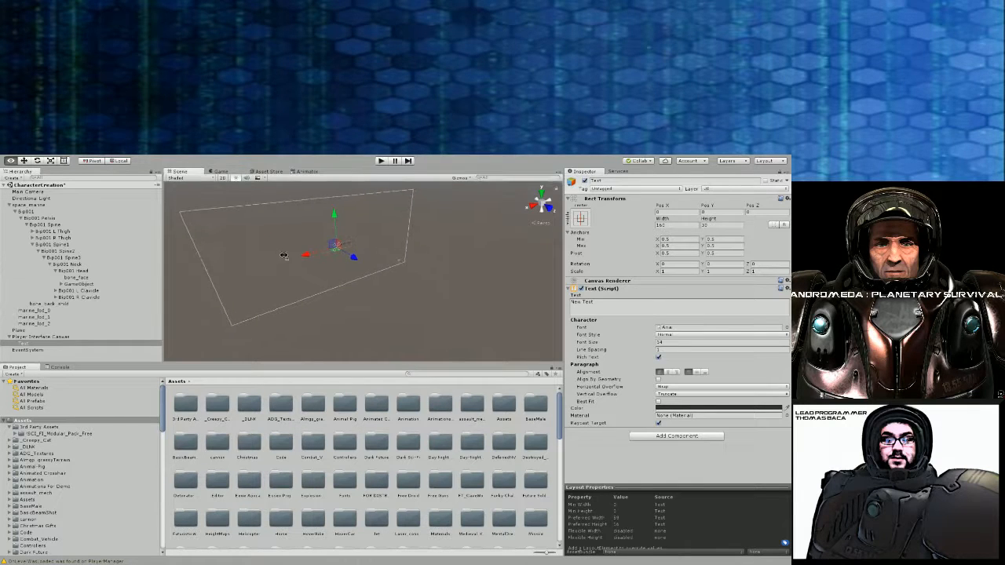
scroll(278, 261, up, 3)
right_drag(279, 261, 467, 242)
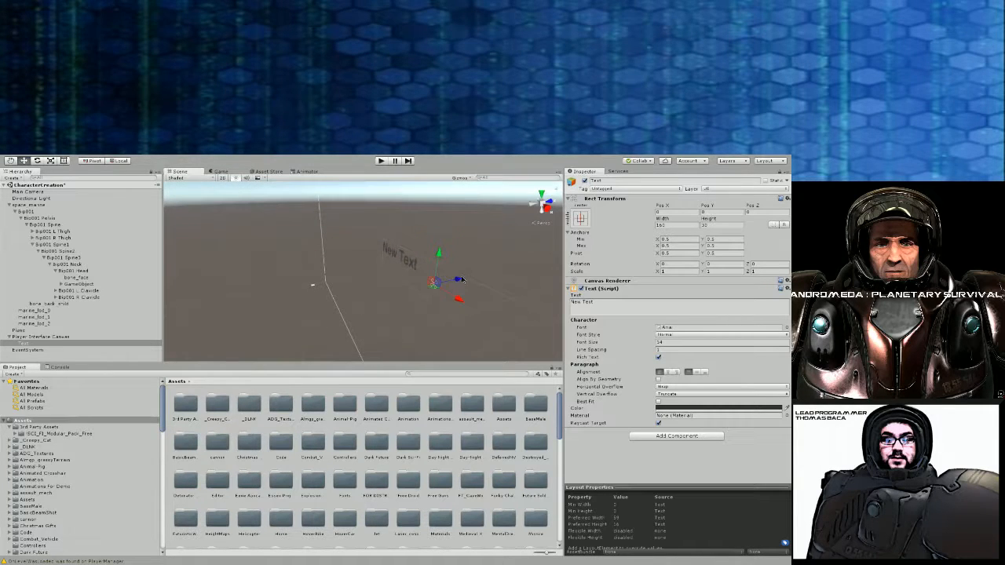
click(225, 171)
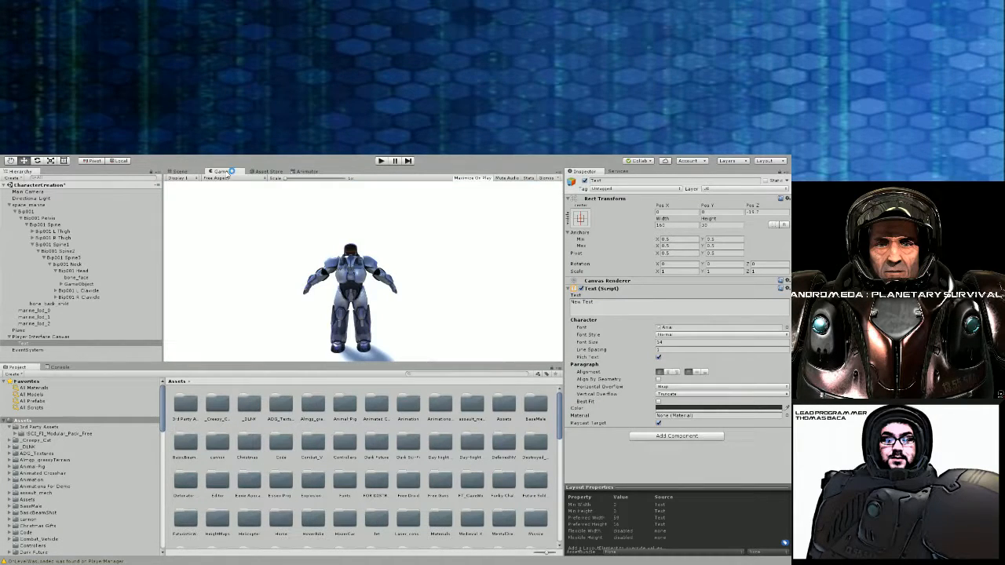
click(177, 171)
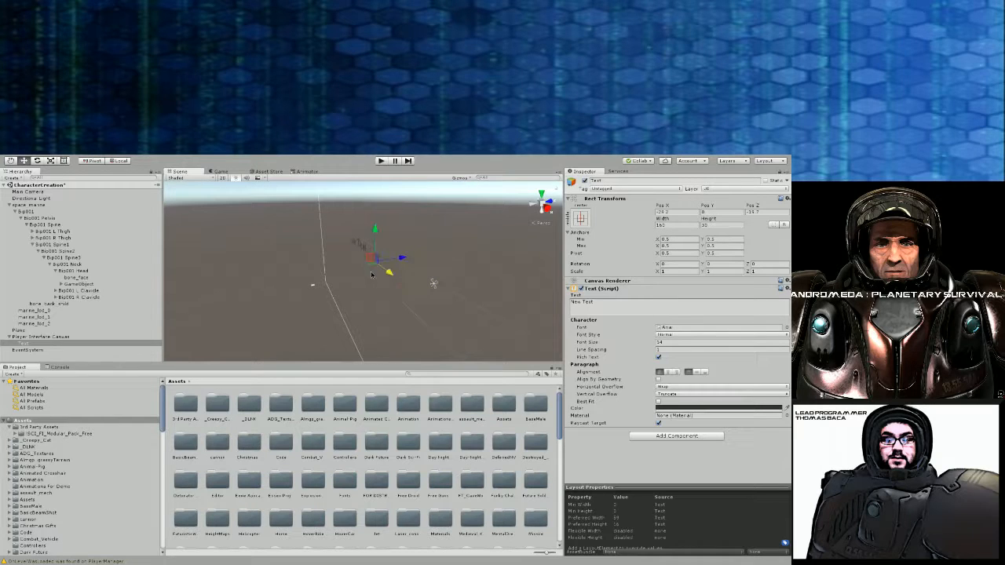
click(214, 172)
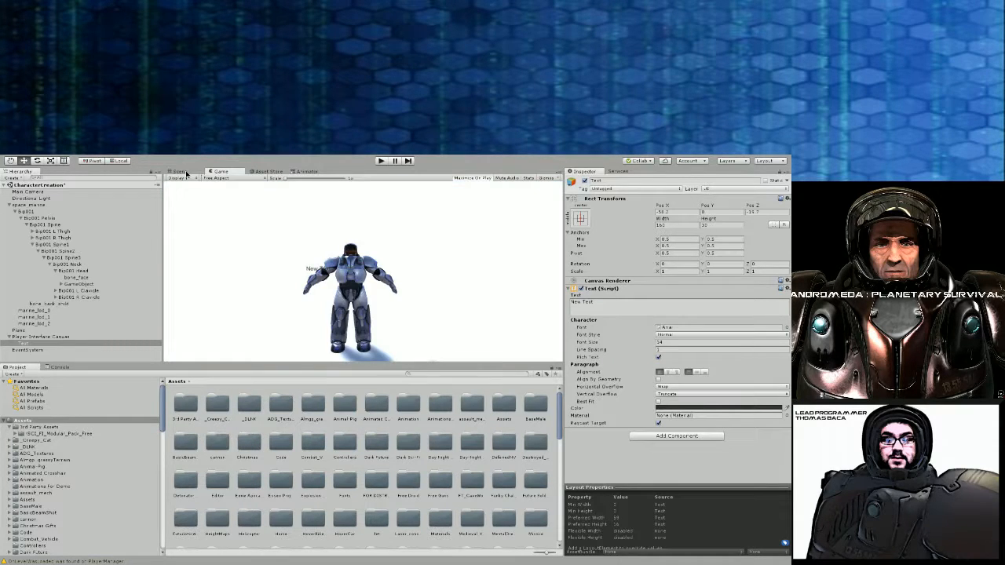
Anchor the text to the canvas's top-left corner and set its Pos X to 100 and Pos Y to -30
click(180, 171)
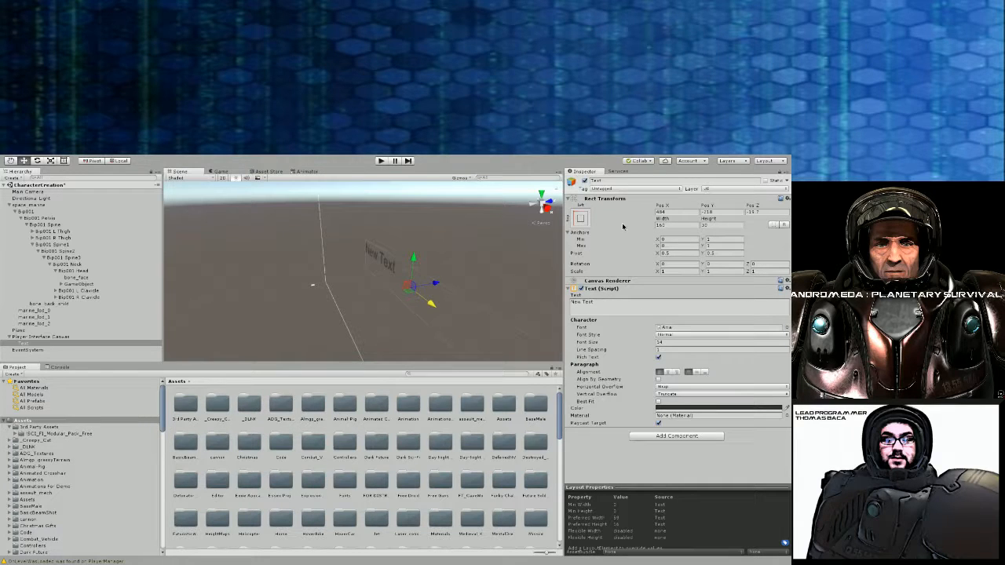
click(675, 213)
click(223, 171)
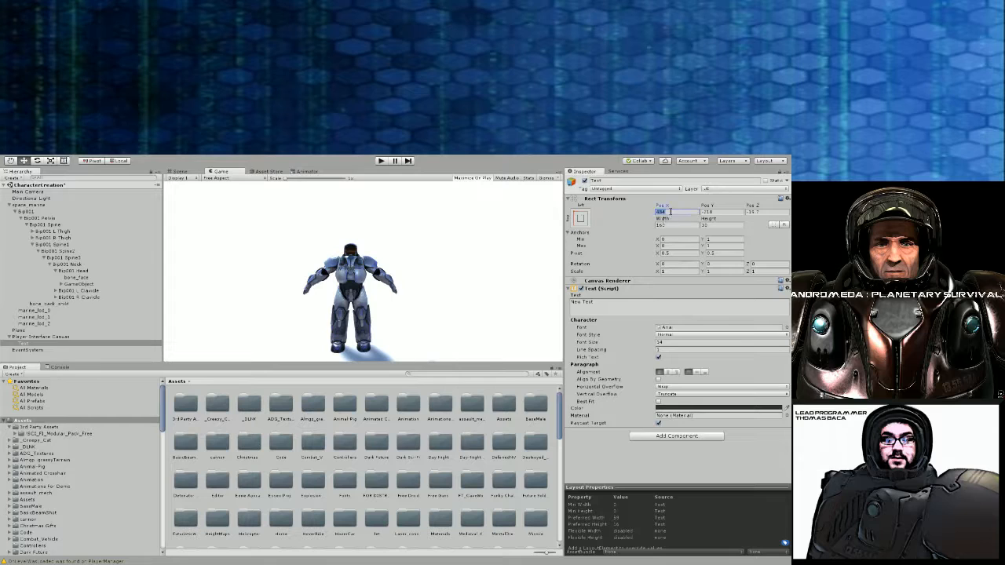
text(100)
key(Tab)
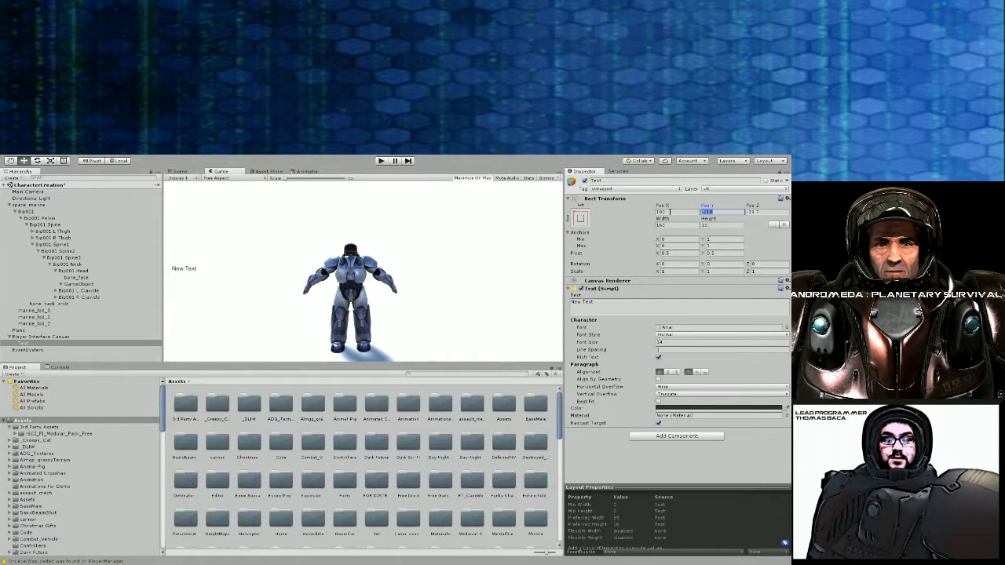
key(BackSpace)
text(-30)
Change the text's content to "Character Creation Menu"
click(683, 303)
text(C)
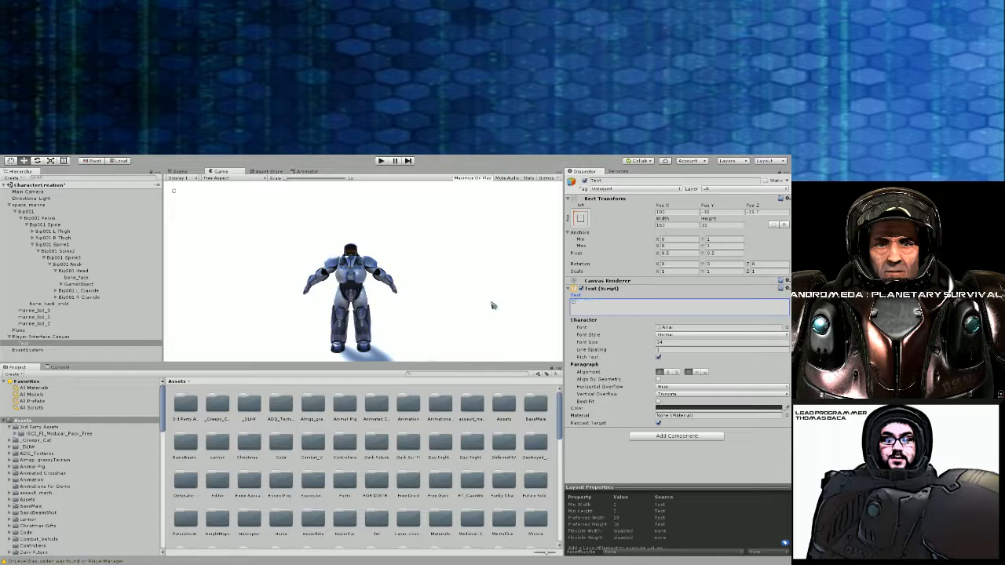
text(haracter Creation Menu)
Set the title text's width to 300 and adjust its Pos X so the whole title fits inside the canvas's left edge
click(678, 226)
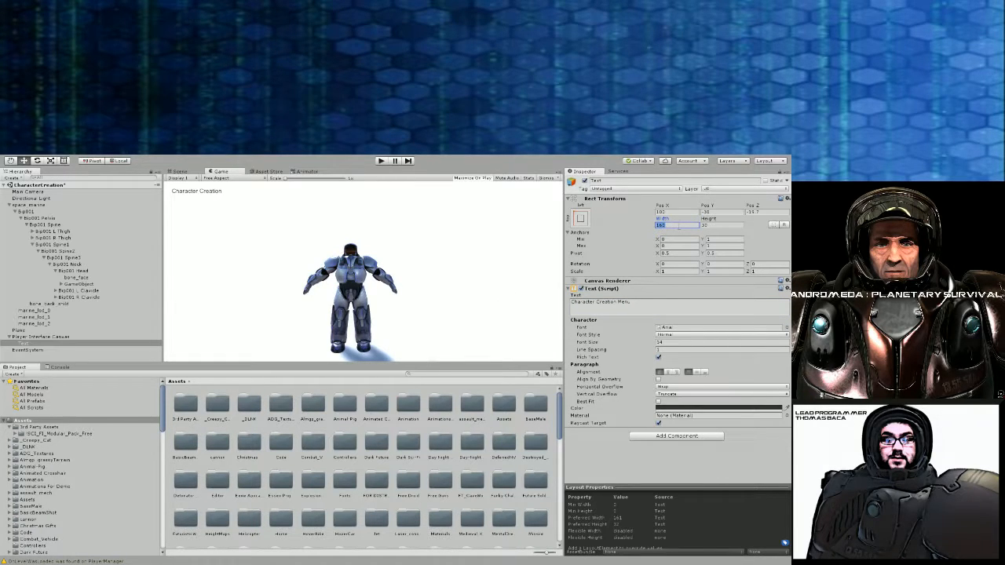
text(200)
click(681, 211)
text(1500)
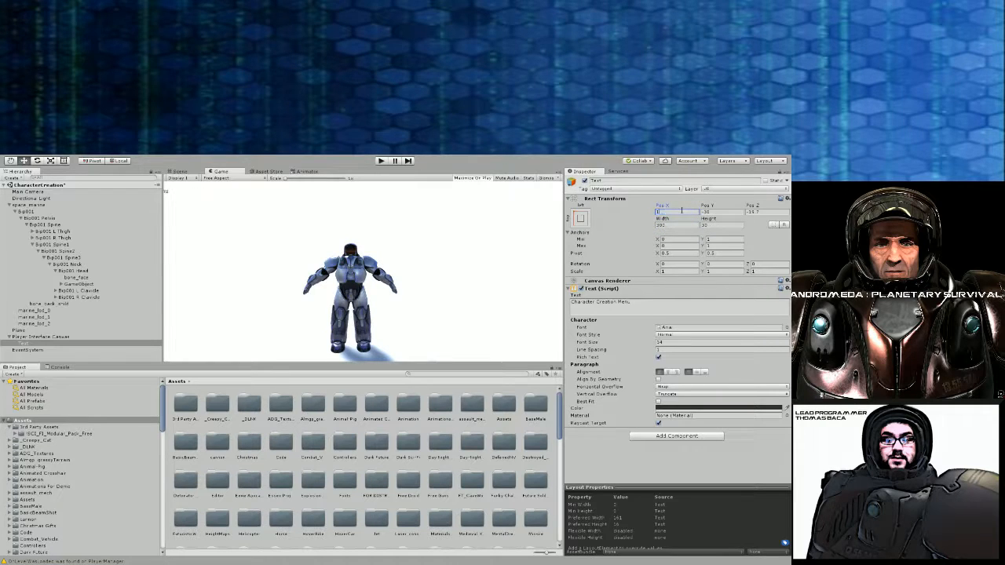
double_click(682, 210)
text(150200)
key(BackSpace)
key(BackSpace)
text(5)
Add a UI button to the Player Interface Canvas and anchor it to the canvas's bottom-right corner
click(45, 337)
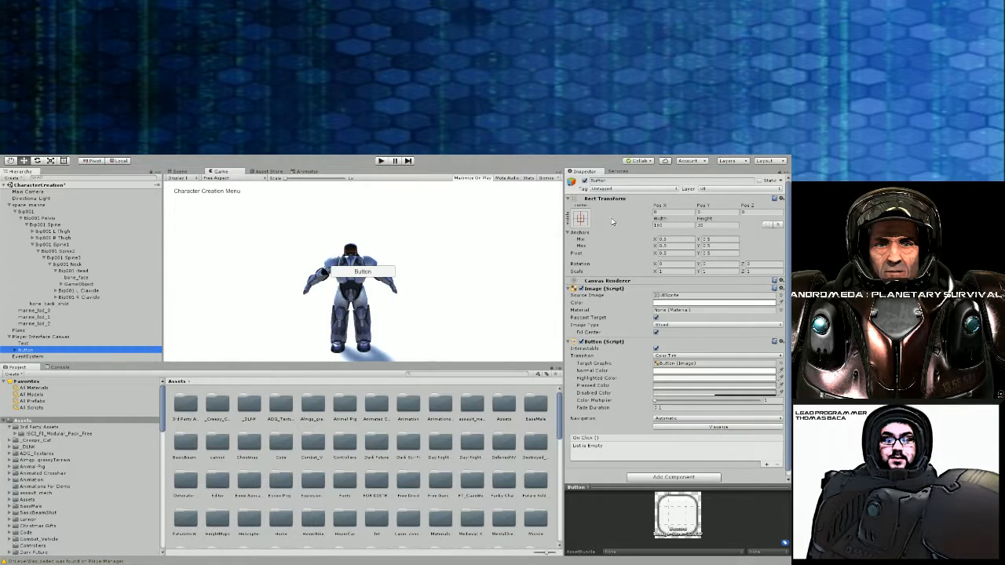
click(585, 223)
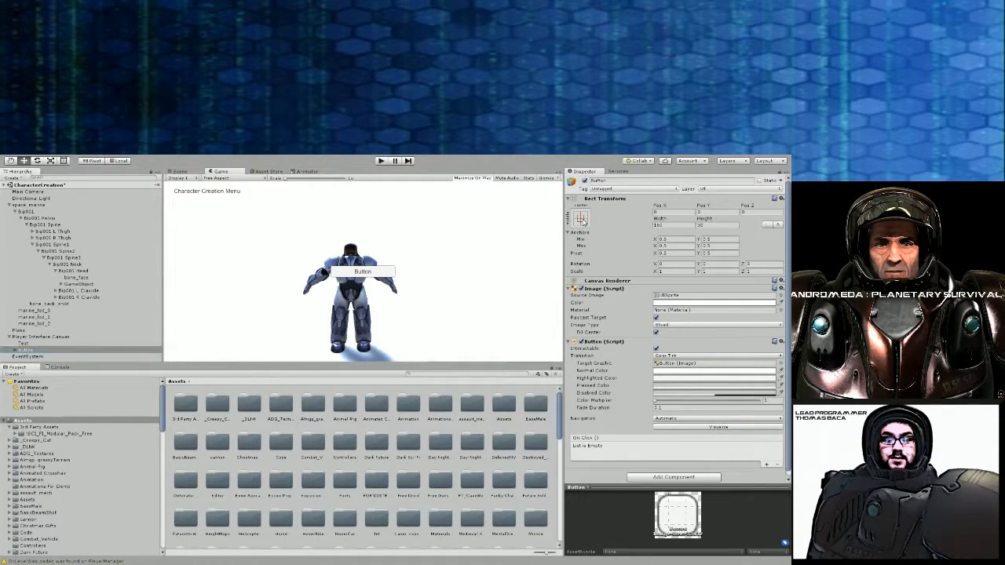
click(626, 320)
click(656, 333)
Position the button at Pos X -100 and Pos Y 30 from its bottom-right anchor
click(707, 212)
text(30)
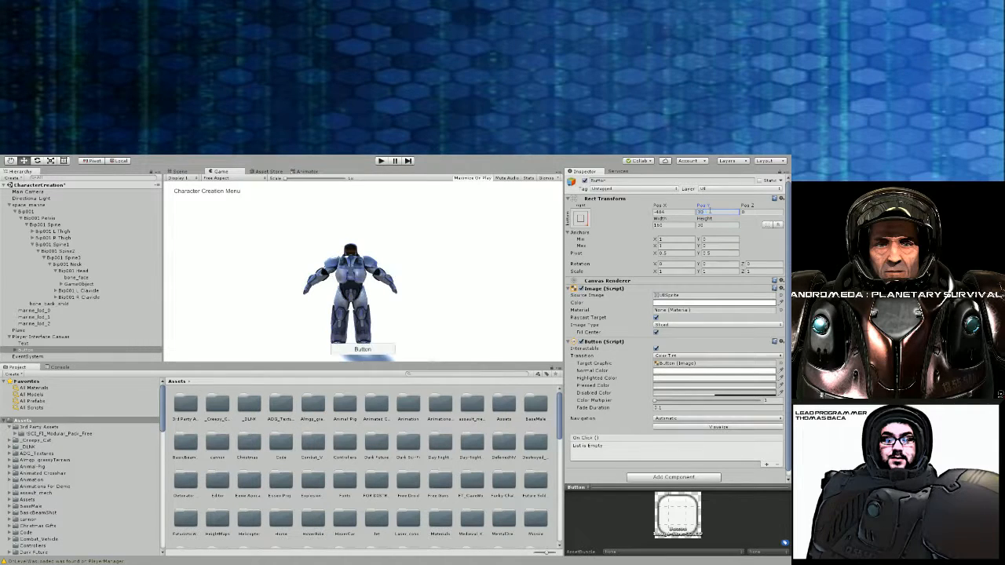
click(668, 212)
text(0)
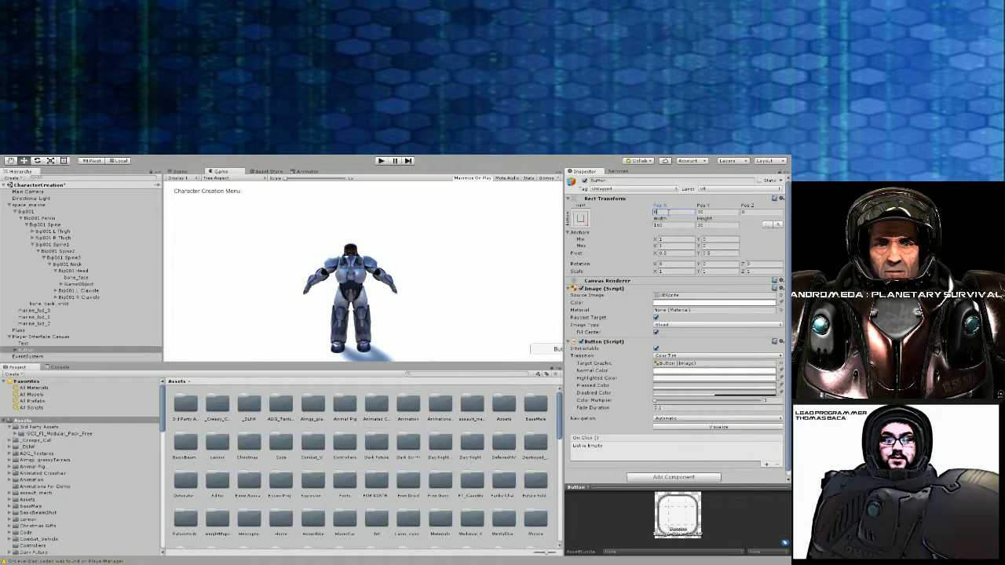
text(100)
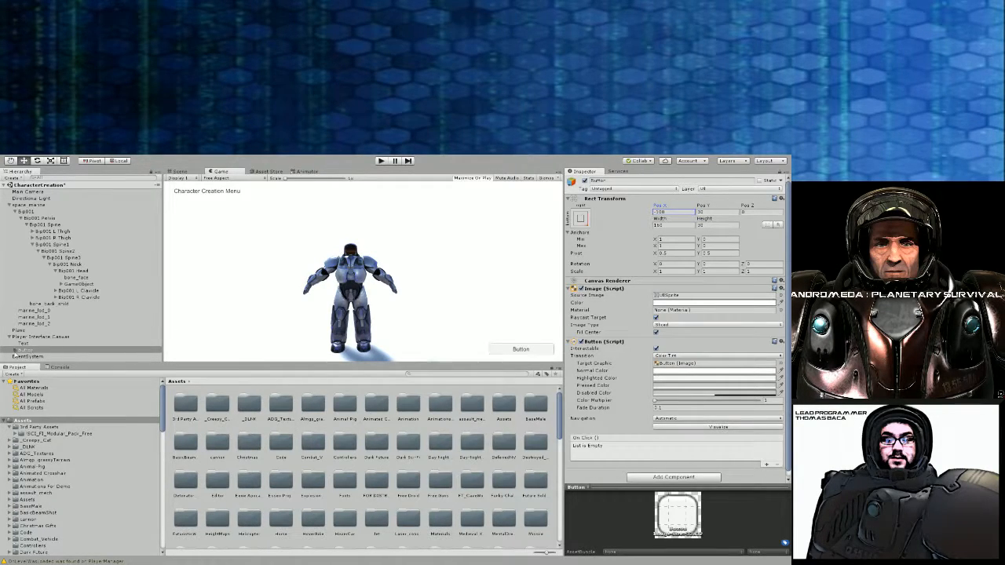
Change the text of the button's child label to "Create Characterw"
click(16, 350)
click(25, 358)
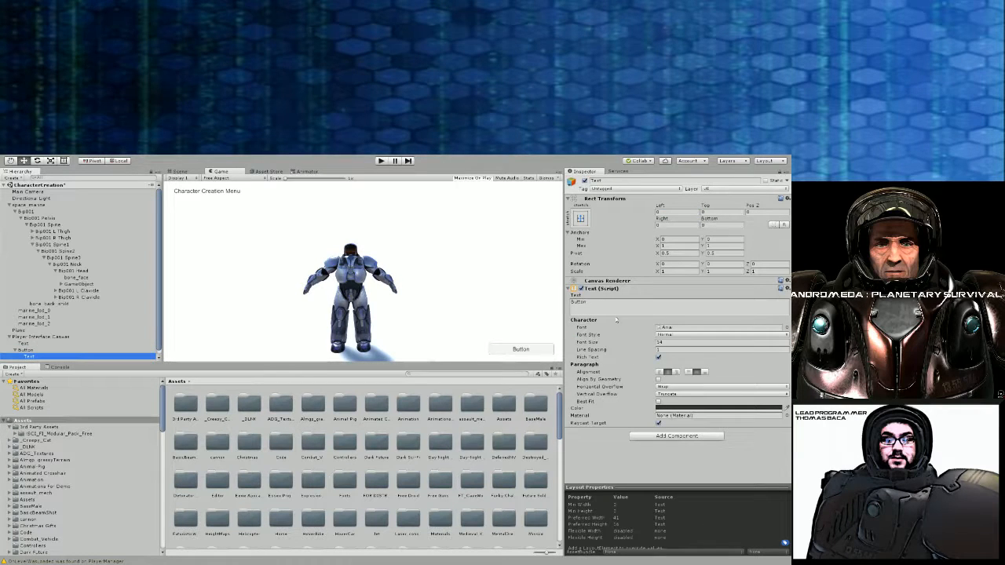
drag(590, 303, 495, 291)
text(Cr)
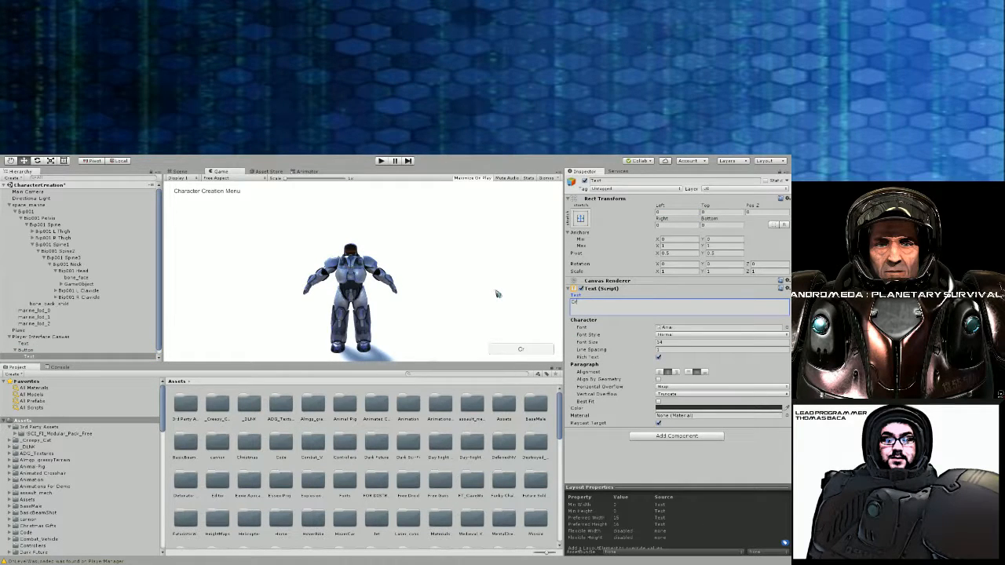
text(eate Characterw)
Open the Prefabs folder inside the Future Soldier assets
click(52, 426)
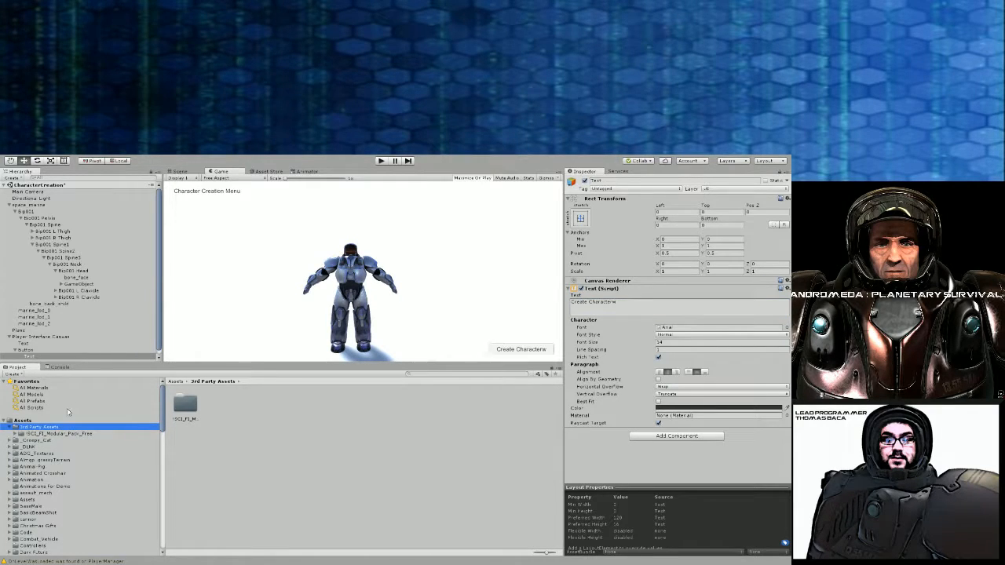
scroll(95, 439, down, 10)
scroll(102, 446, up, 4)
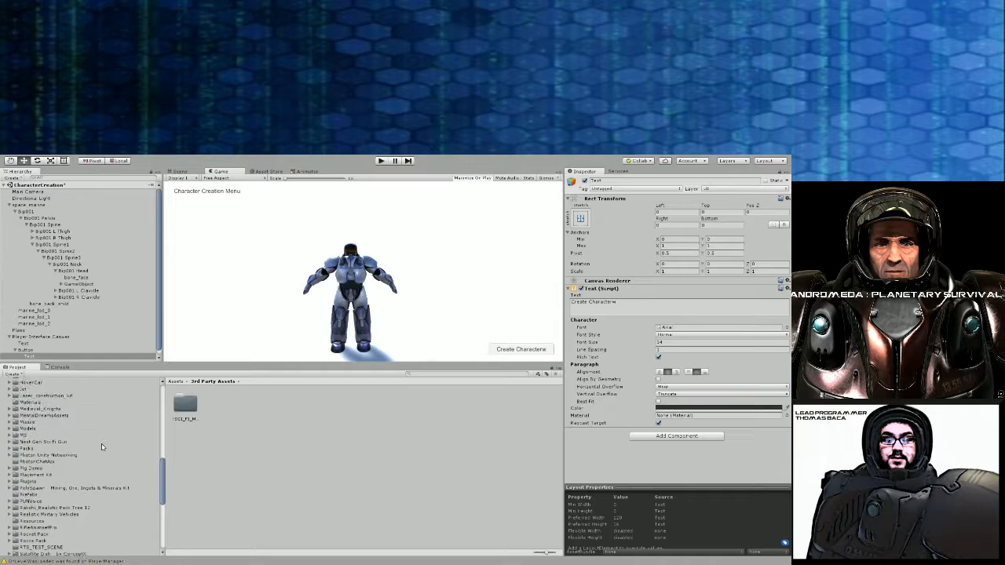
scroll(94, 439, up, 3)
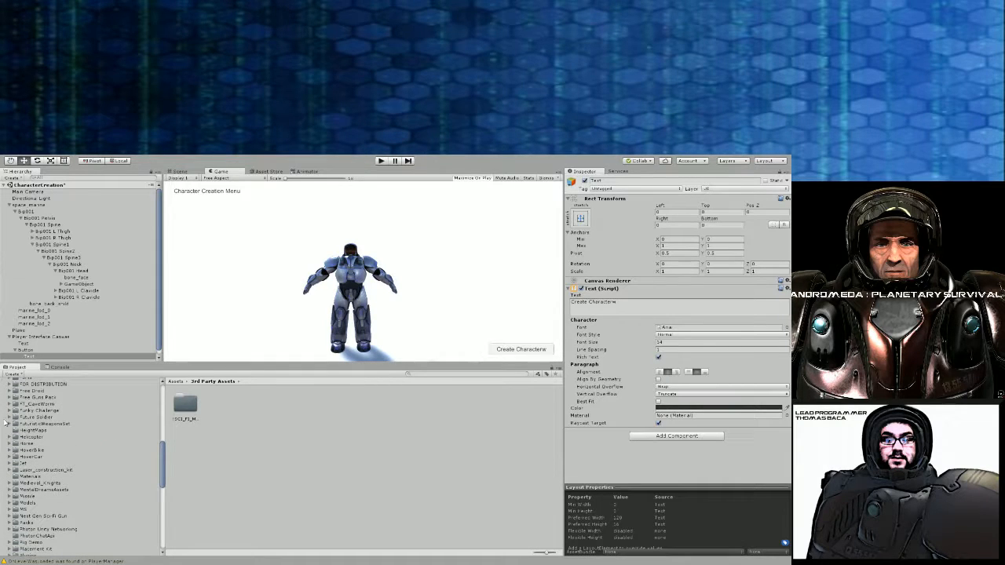
click(10, 417)
click(35, 418)
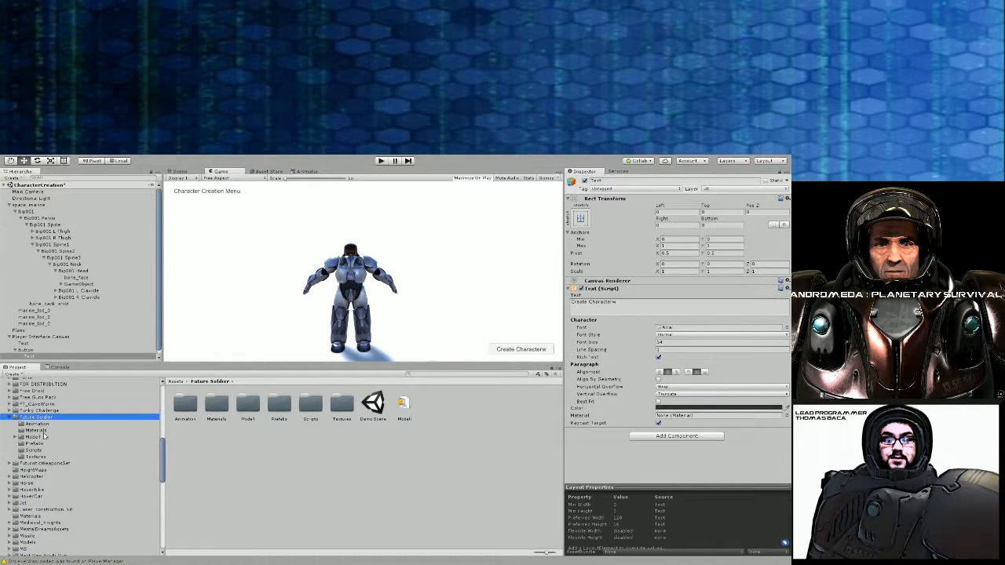
click(37, 444)
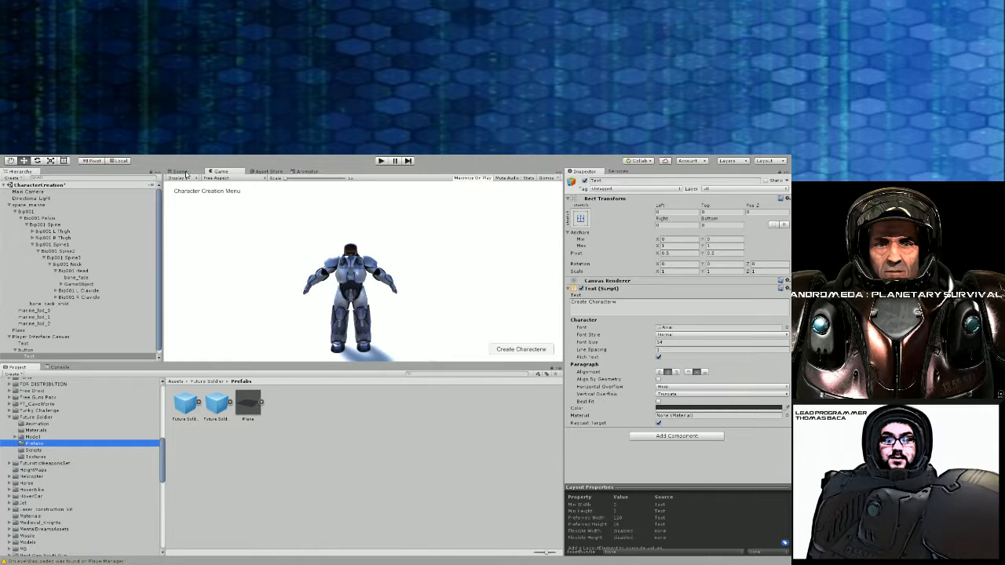
Delete the space marine from the scene
click(186, 173)
click(39, 206)
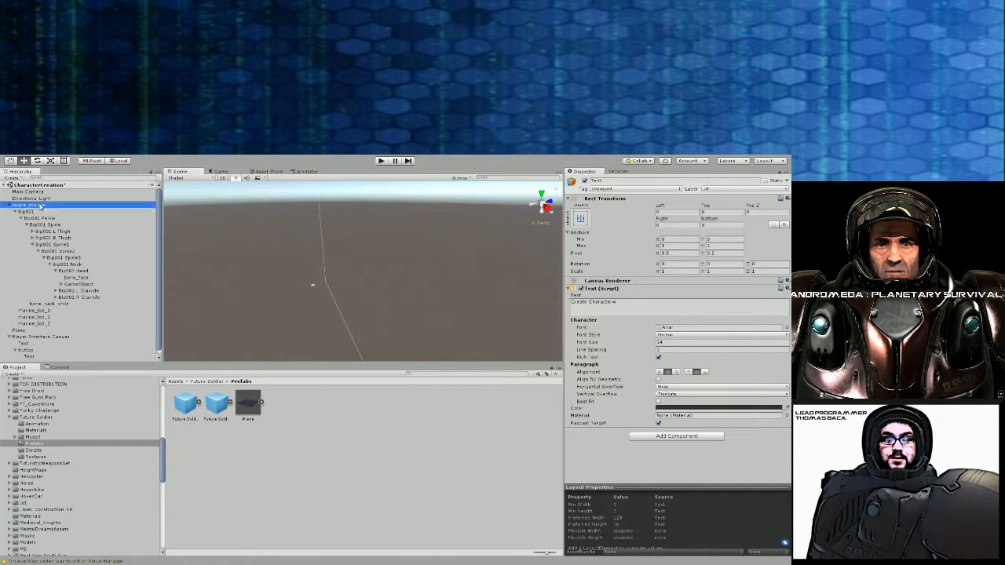
right_drag(267, 264, 265, 268)
key(f)
right_drag(369, 306, 231, 324)
key(Delete)
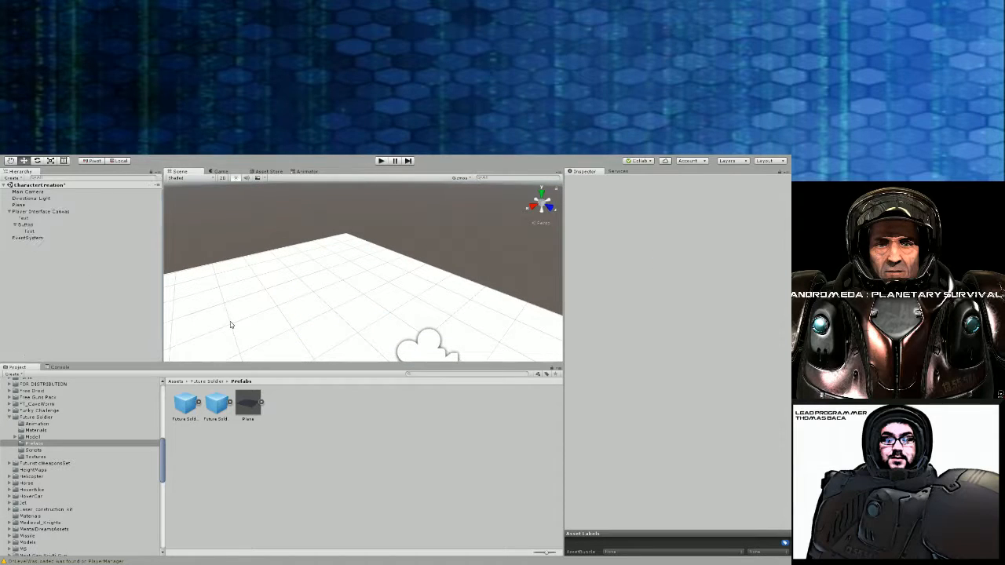
Place both Future Soldier prefabs on the plane, and delete the masked Future Soldier 1 so only the bare-headed one is kept
drag(215, 411, 274, 328)
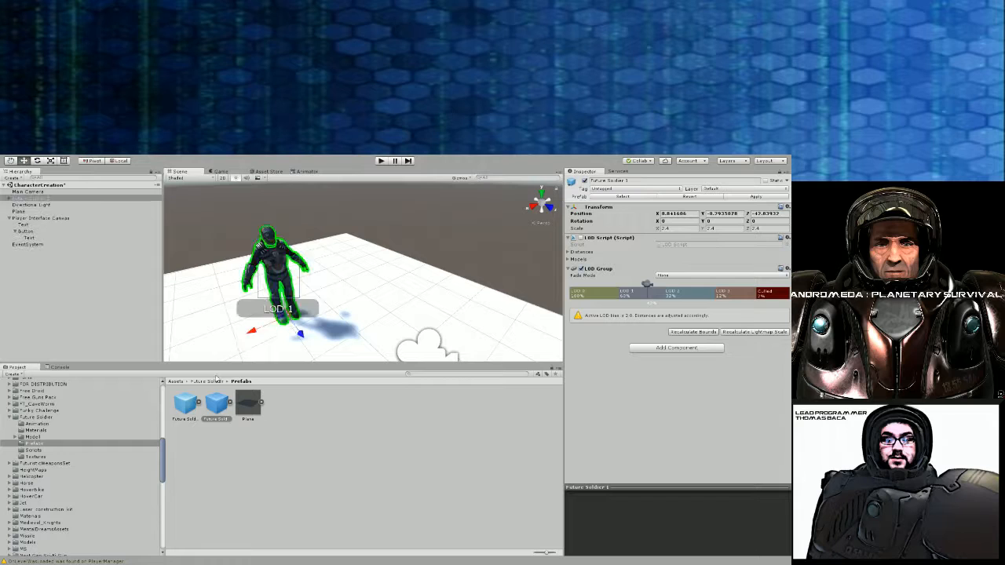
drag(187, 404, 238, 343)
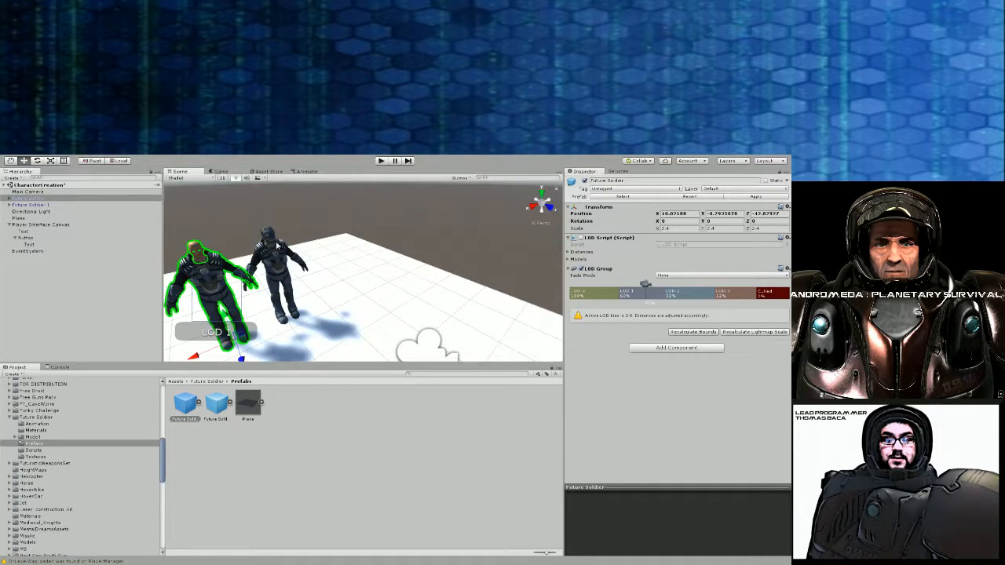
click(278, 246)
key(Delete)
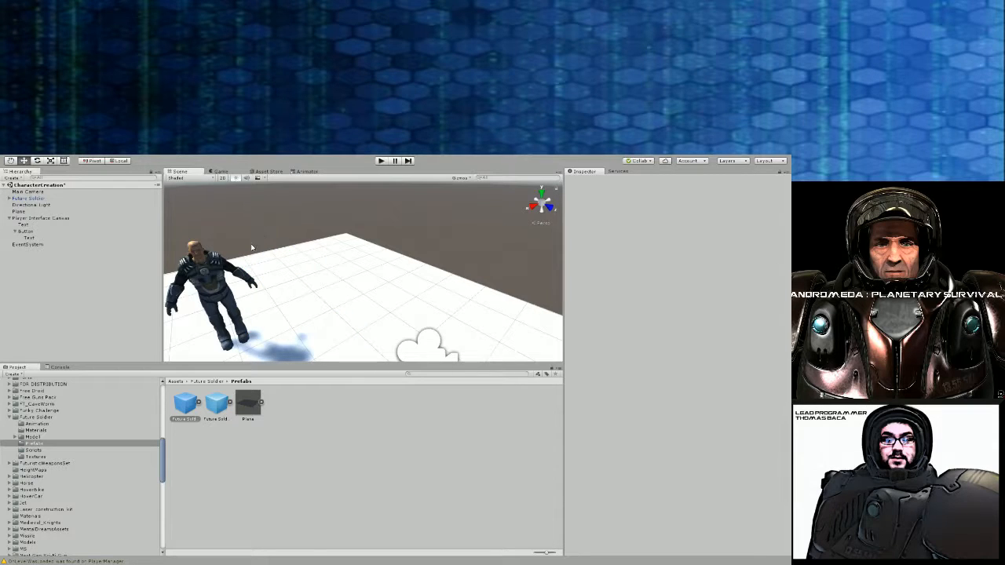
Move the Future Soldier to about X 7.8, Z -41.9 so it stands centred in the game camera's view
click(234, 283)
drag(244, 345, 305, 327)
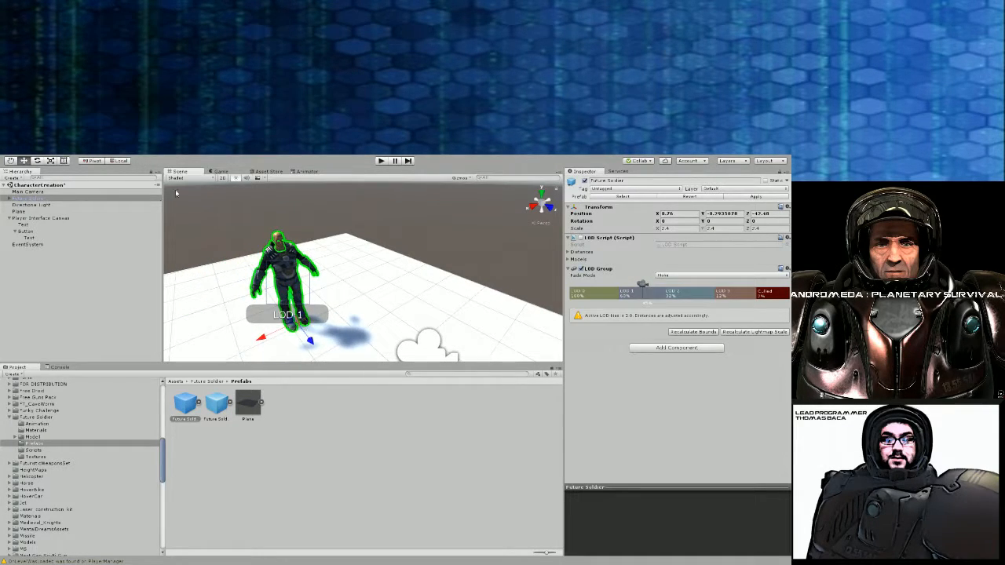
click(219, 171)
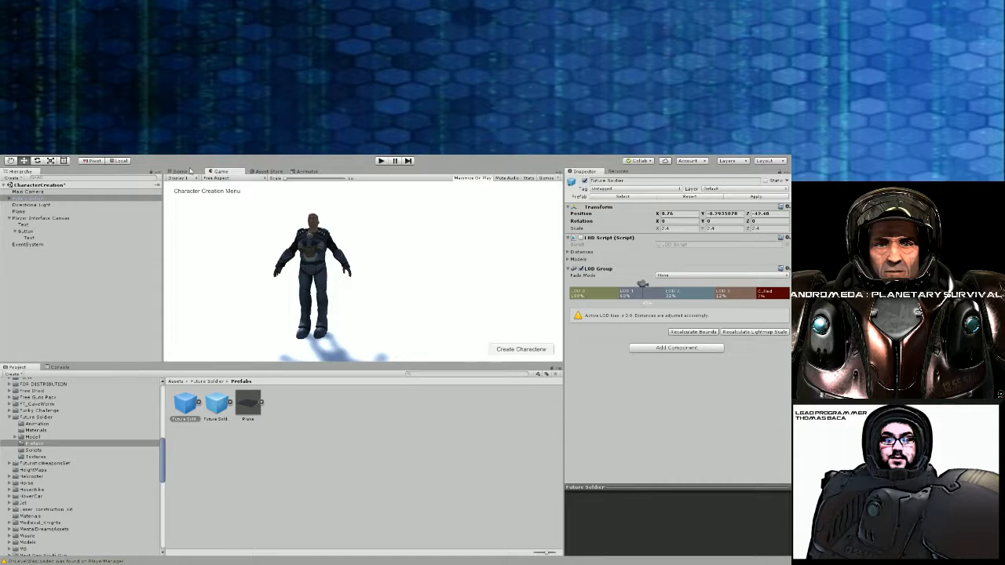
click(190, 172)
drag(299, 328, 342, 322)
click(221, 172)
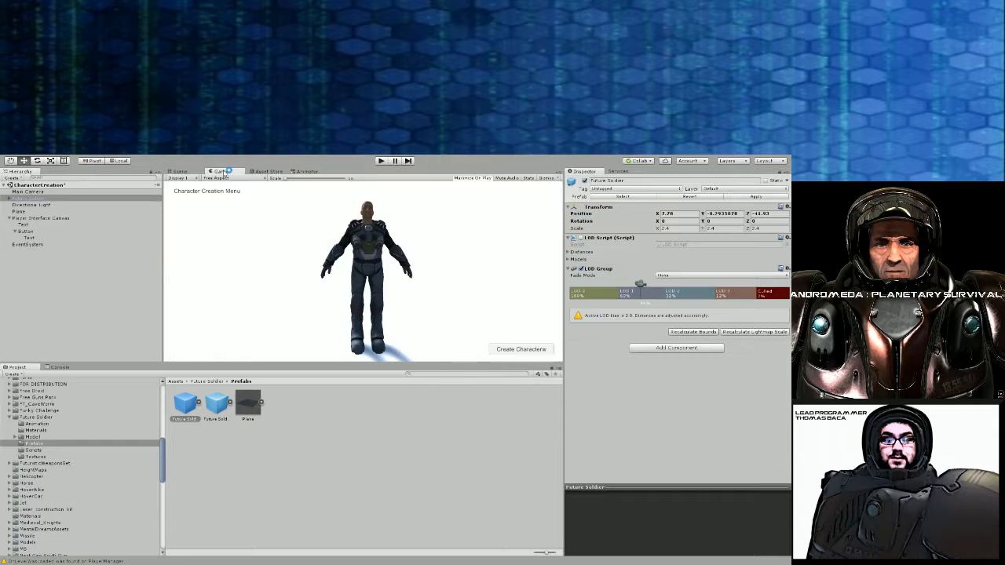
Rotate the Directional Light around its X axis to about 151 degrees so it lights the soldier's front
click(70, 205)
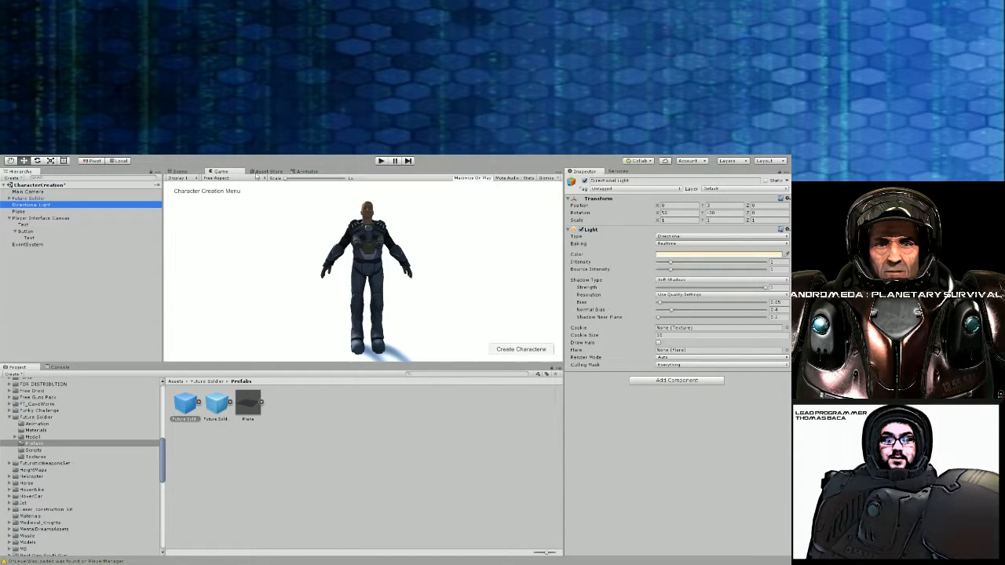
click(196, 172)
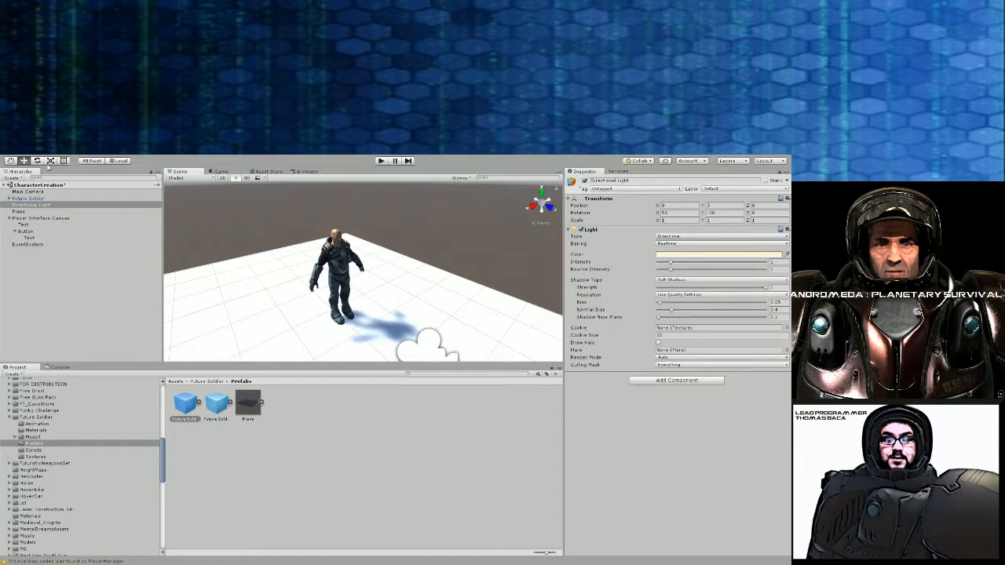
key(f)
drag(357, 251, 476, 301)
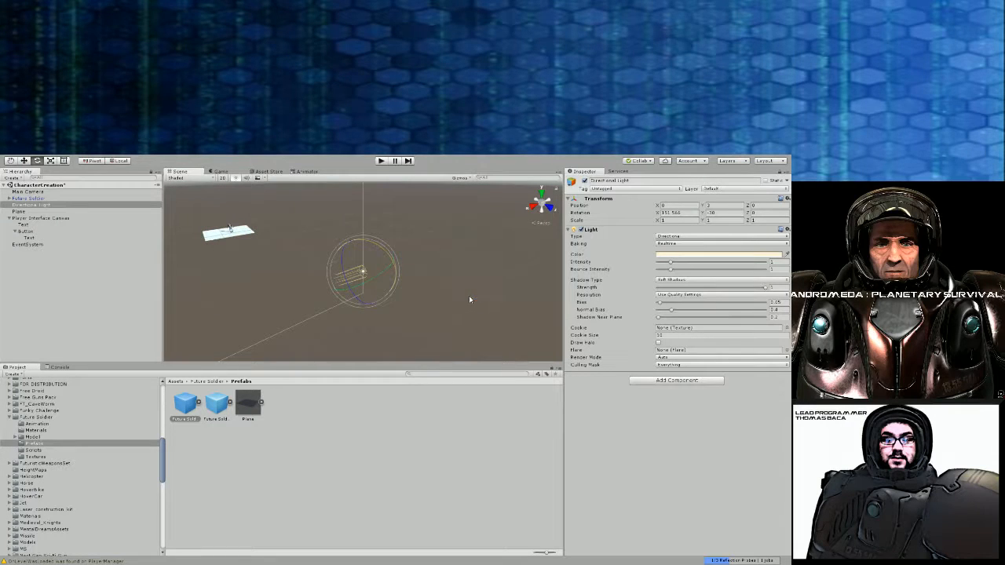
Duplicate the Directional Light, rotate the copy to about 6.4 degrees on X, and set its shadow type to No Shadows
key(ctrl+d)
drag(384, 254, 380, 270)
drag(317, 245, 175, 227)
click(666, 280)
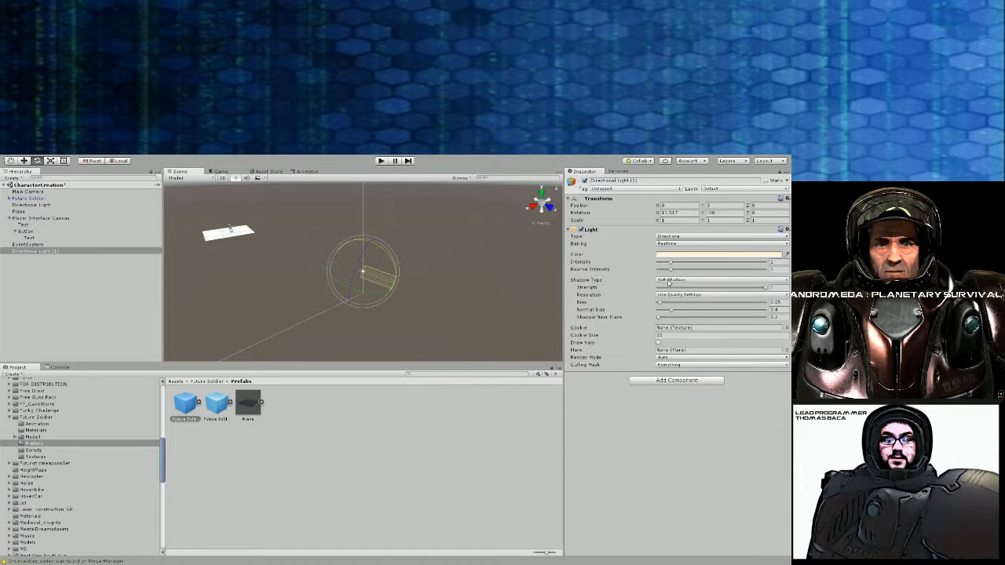
click(673, 288)
drag(384, 253, 378, 252)
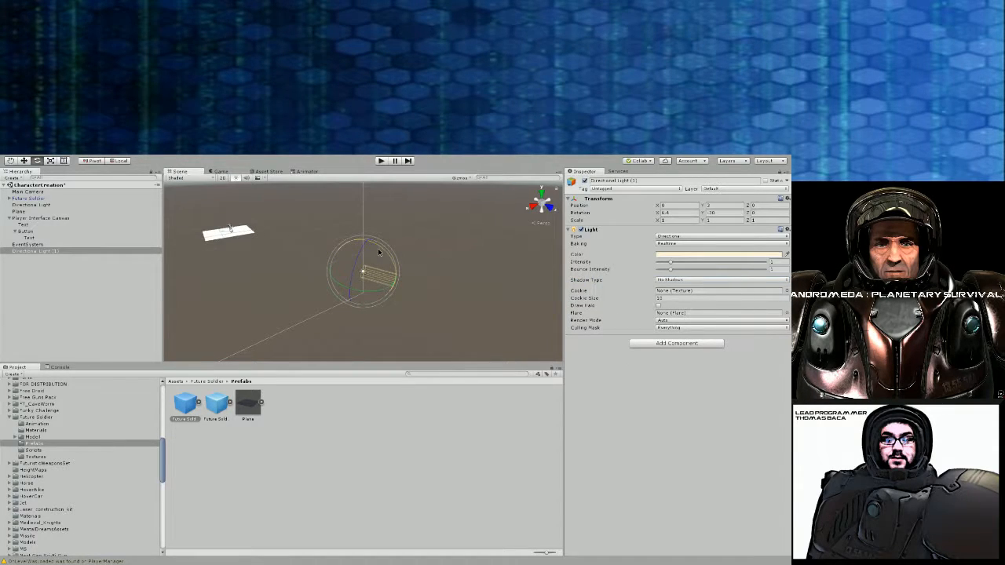
Set the original Directional Light's intensity to about 0.66 and its bounce intensity to about 1.06
click(220, 171)
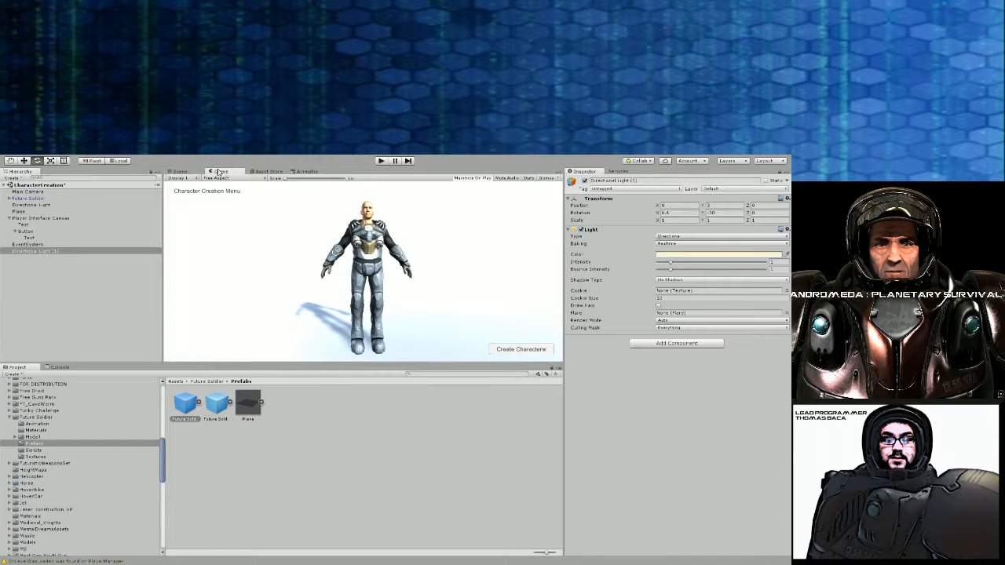
click(39, 205)
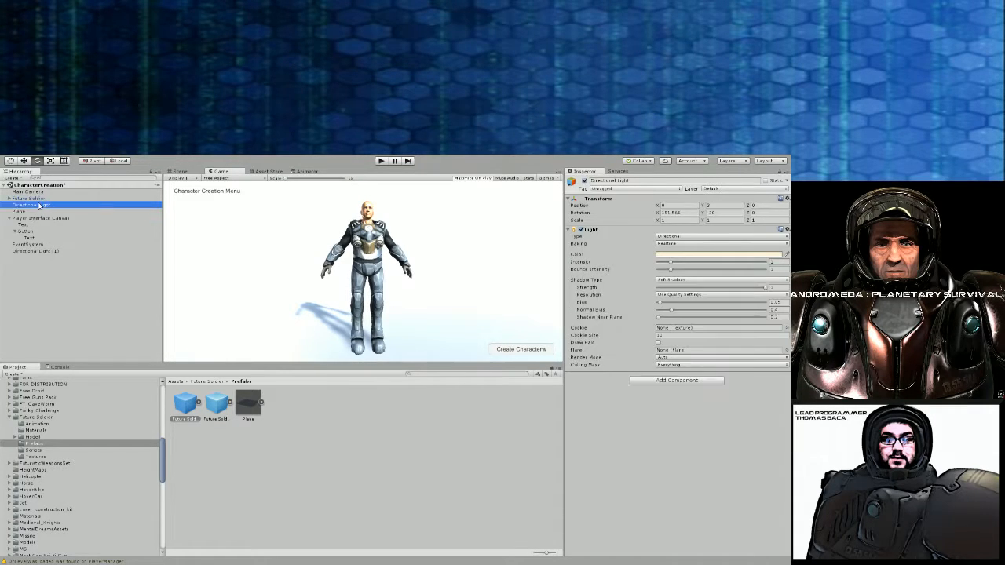
drag(671, 264, 672, 270)
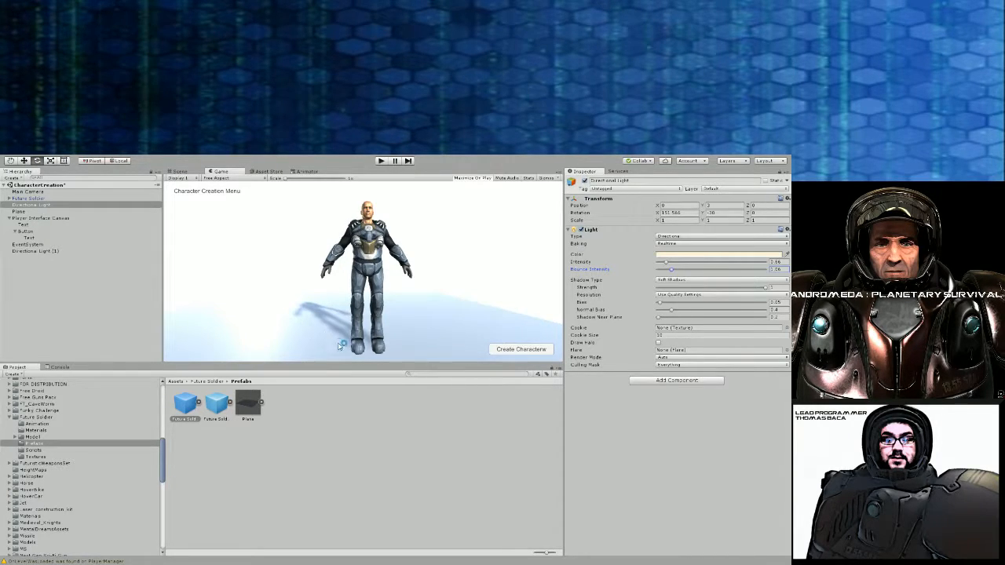
click(424, 308)
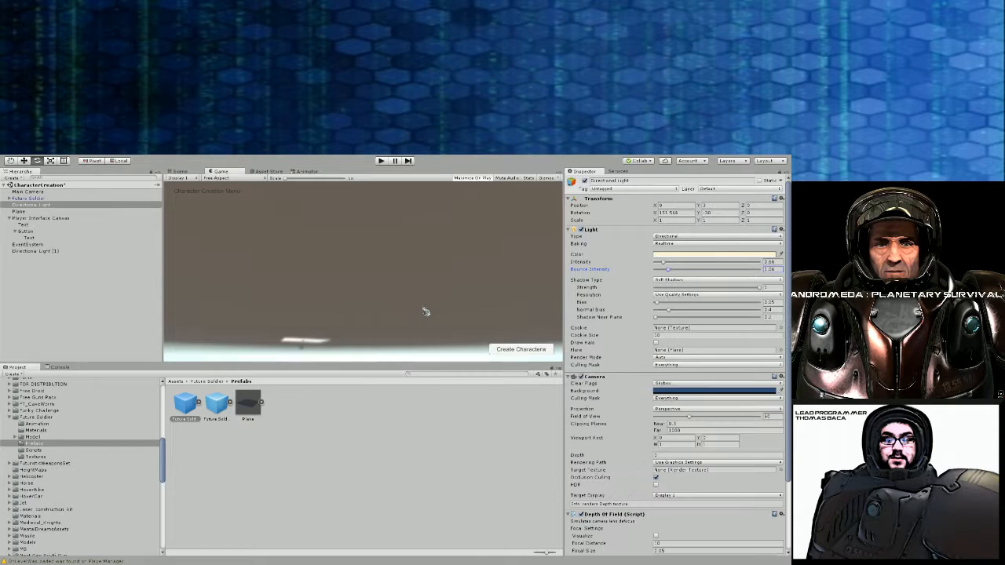
scroll(649, 397, down, 3)
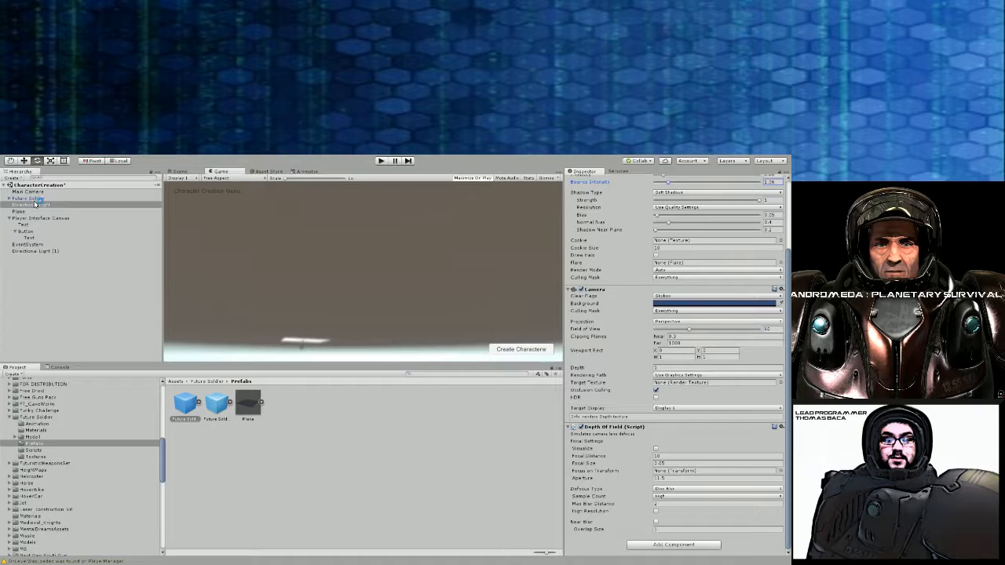
drag(34, 201, 668, 475)
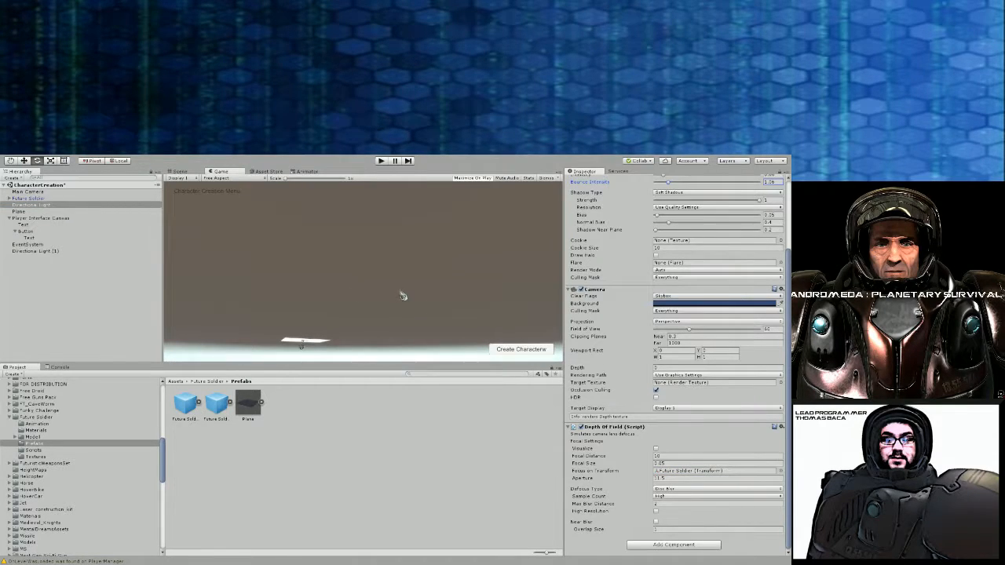
click(179, 171)
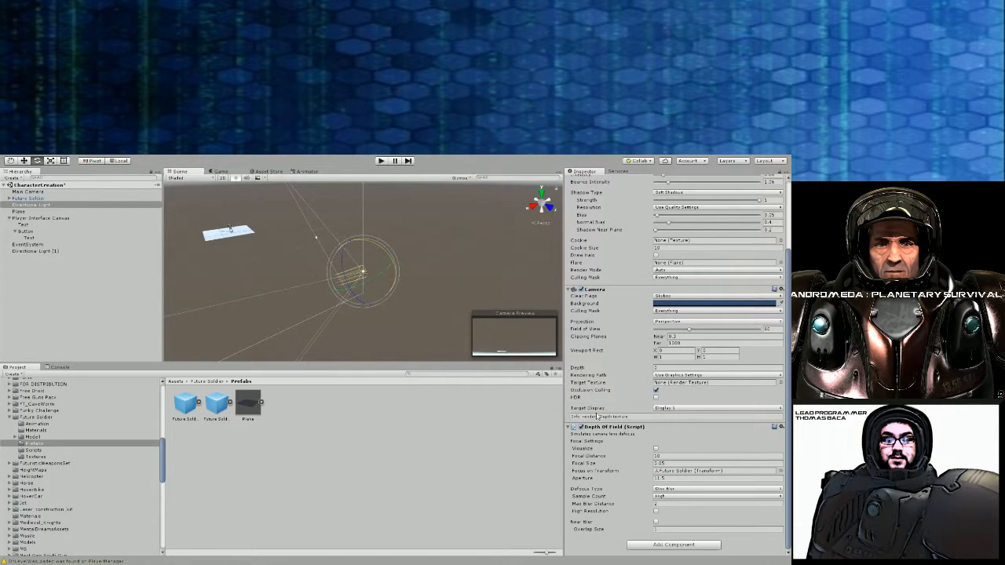
key(ctrl+z)
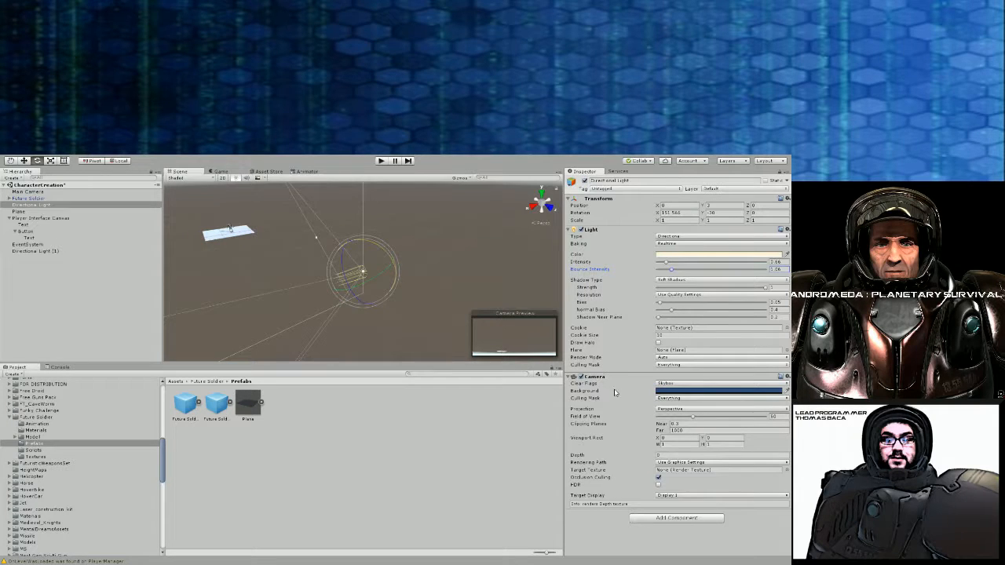
key(ctrl+z)
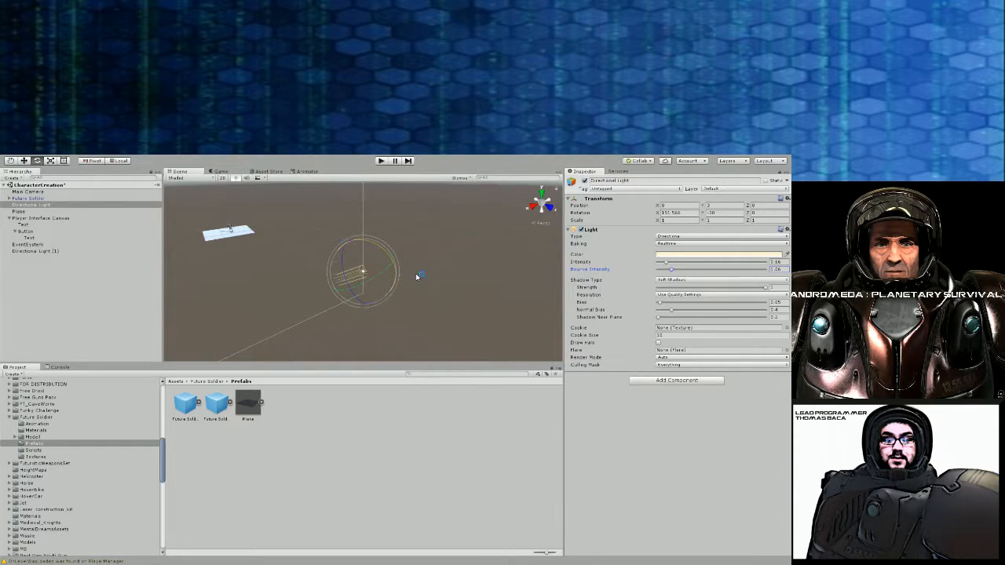
Add Bloom Optimized and Depth Of Field components to the Main Camera and assign the Future Soldier as the Focus on Transform
click(37, 193)
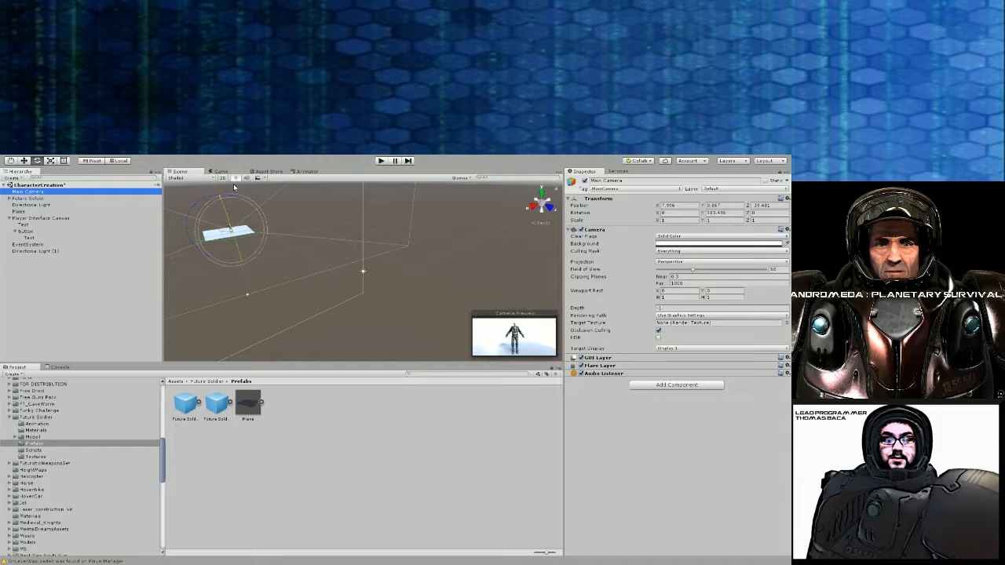
click(662, 386)
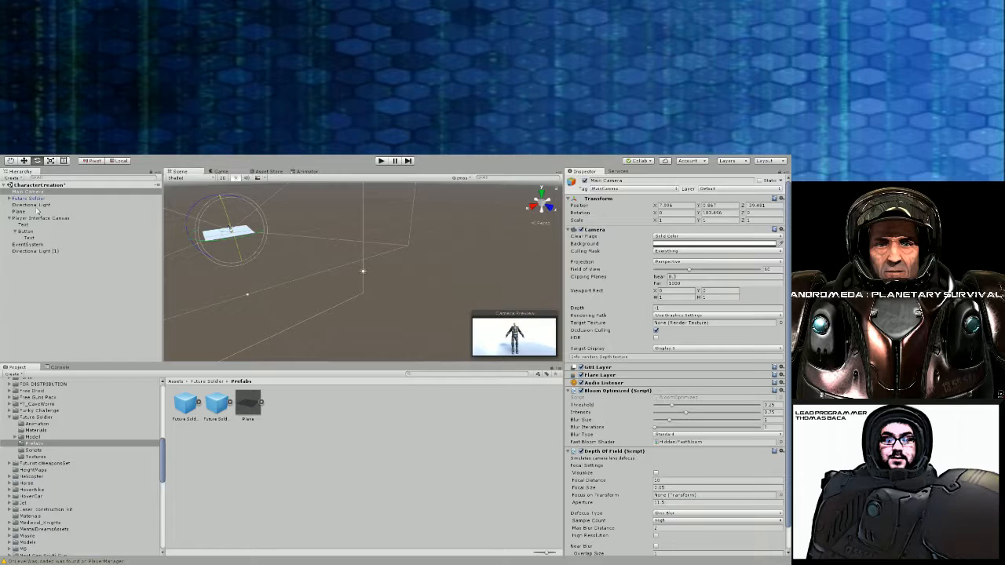
drag(31, 199, 673, 499)
scroll(674, 499, down, 1)
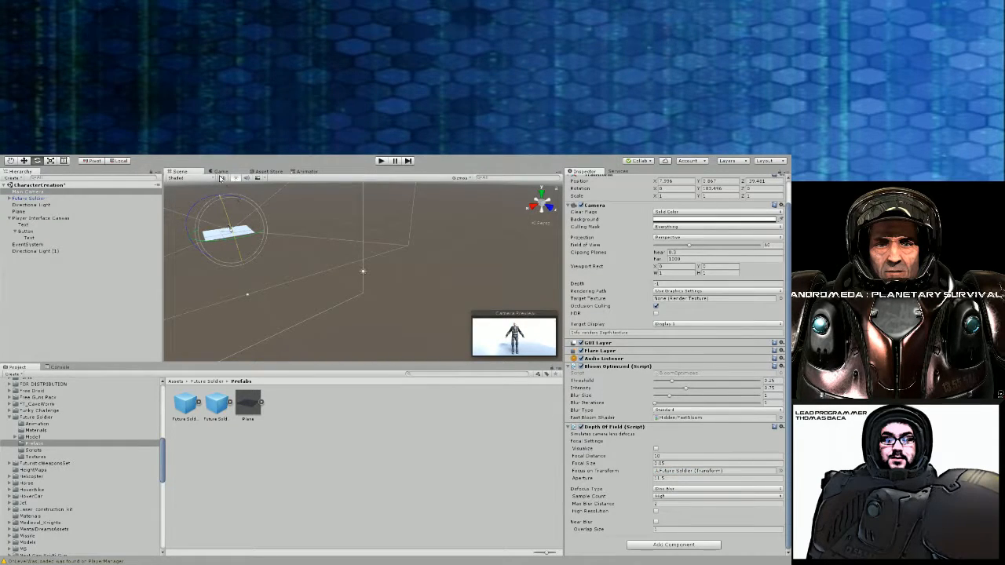
Set the Main Camera's bloom threshold to about 0.38 and its bloom intensity to about 0.229, checking the game view
click(220, 173)
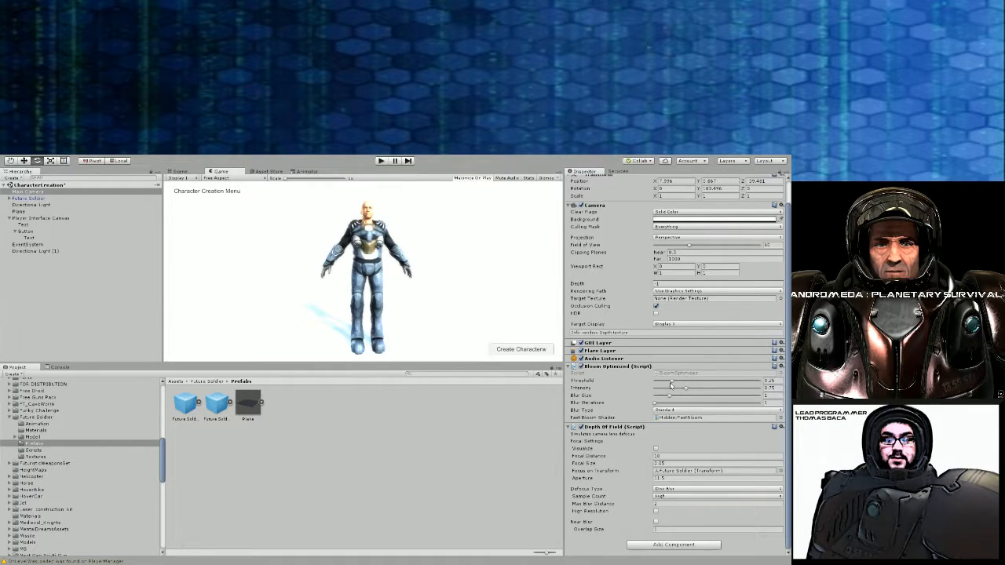
mouse_move(672, 385)
mouse_down()
mouse_move(687, 388)
mouse_move(665, 394)
mouse_up()
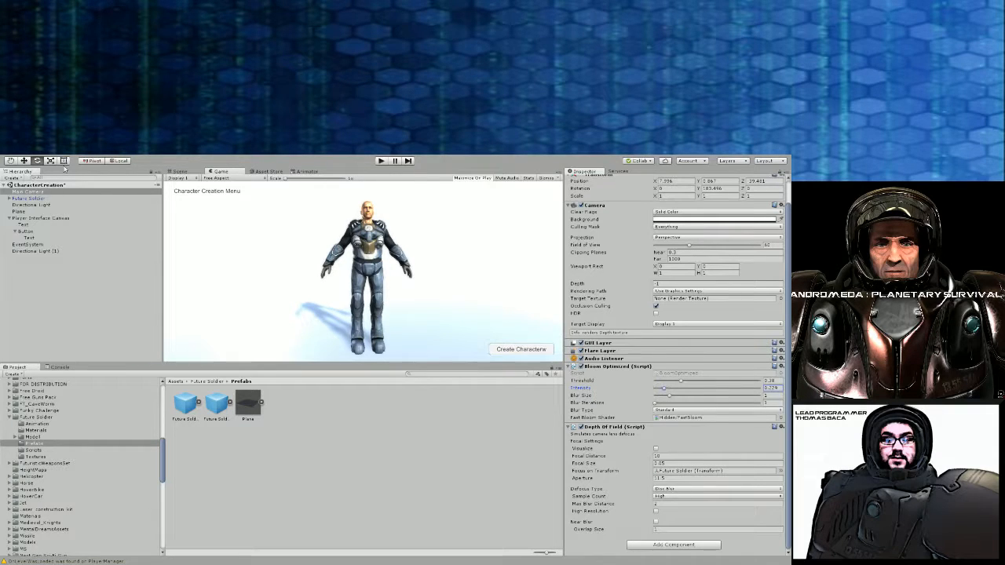
Correct the canvas button's label text to "Create Character"
click(26, 219)
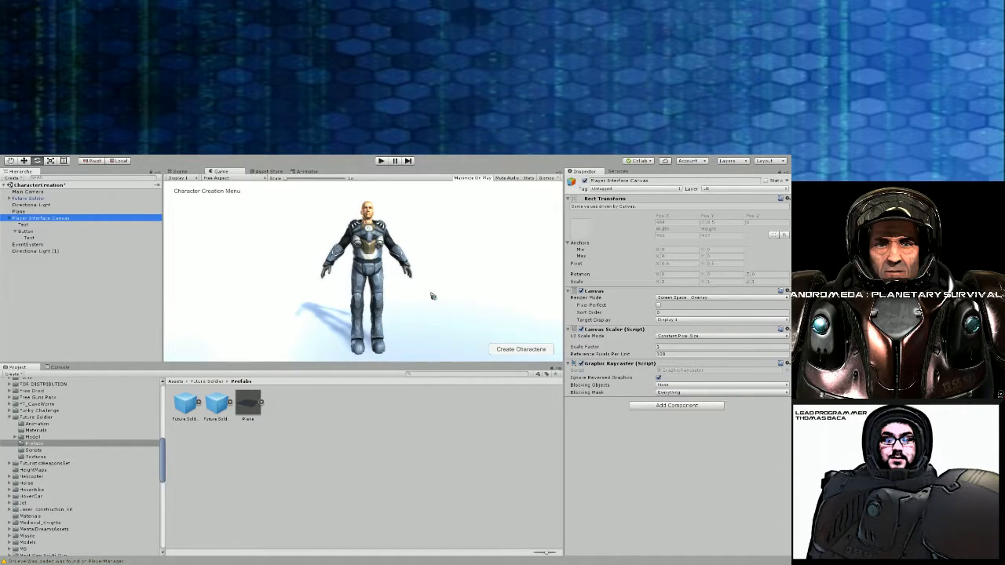
click(24, 238)
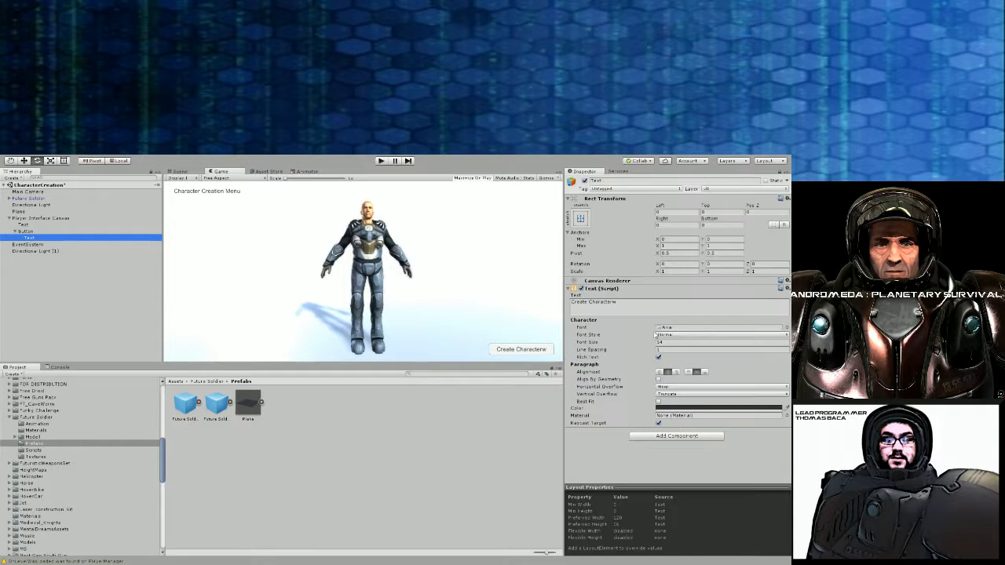
click(619, 304)
key(BackSpace)
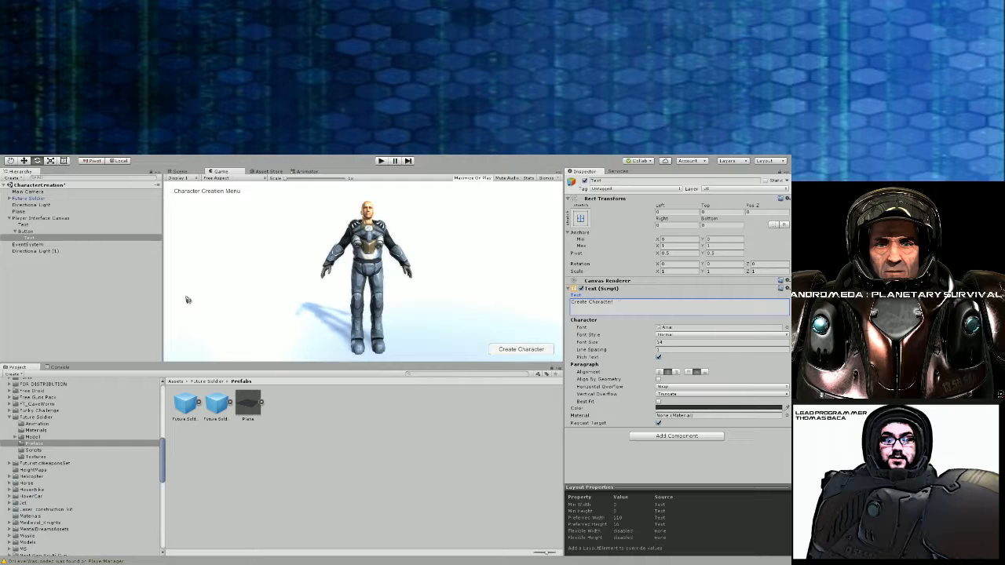
Rename the canvas's Button object to "Create Character Button"
click(47, 252)
click(31, 233)
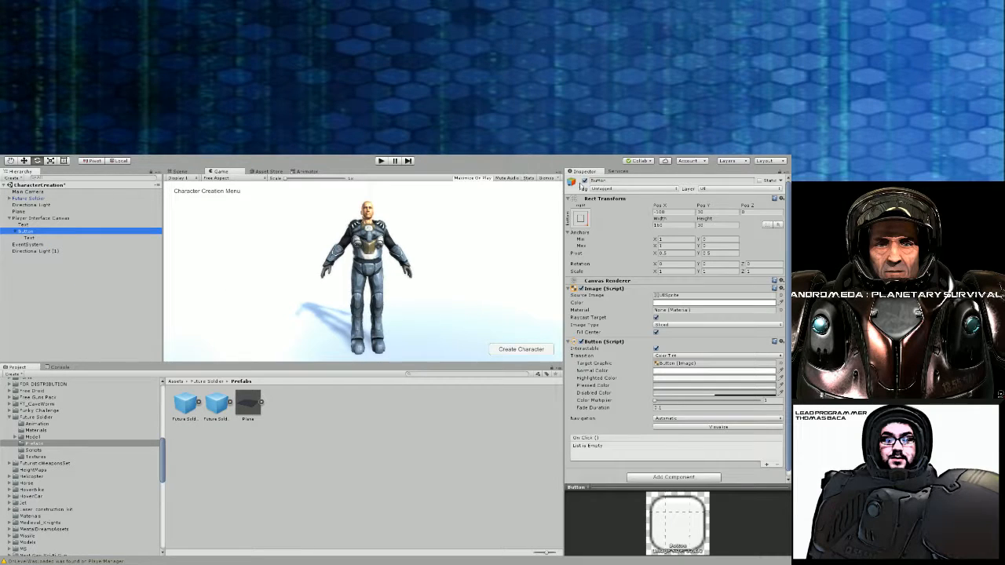
click(599, 181)
text(C)
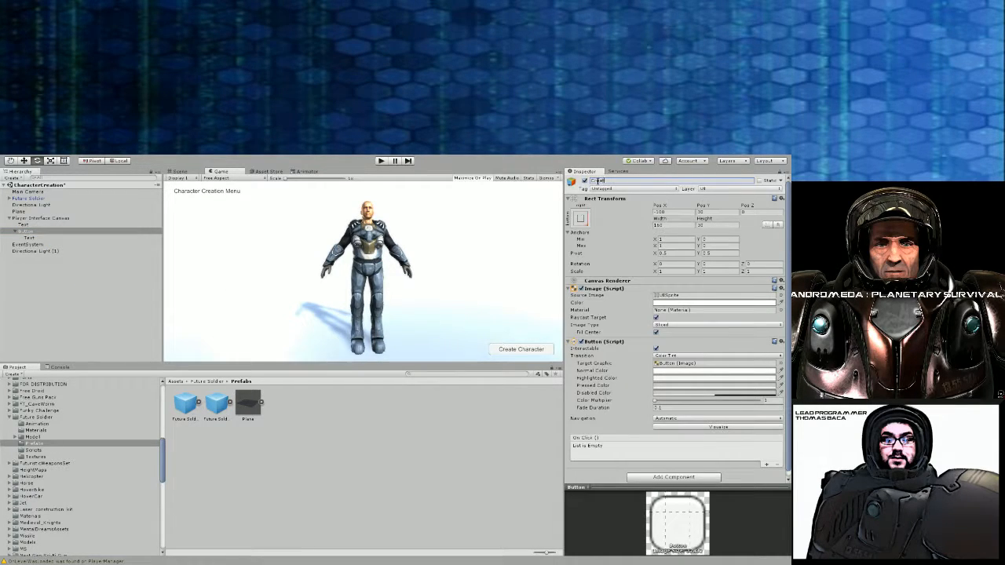
text(reate Character Button)
key(Return)
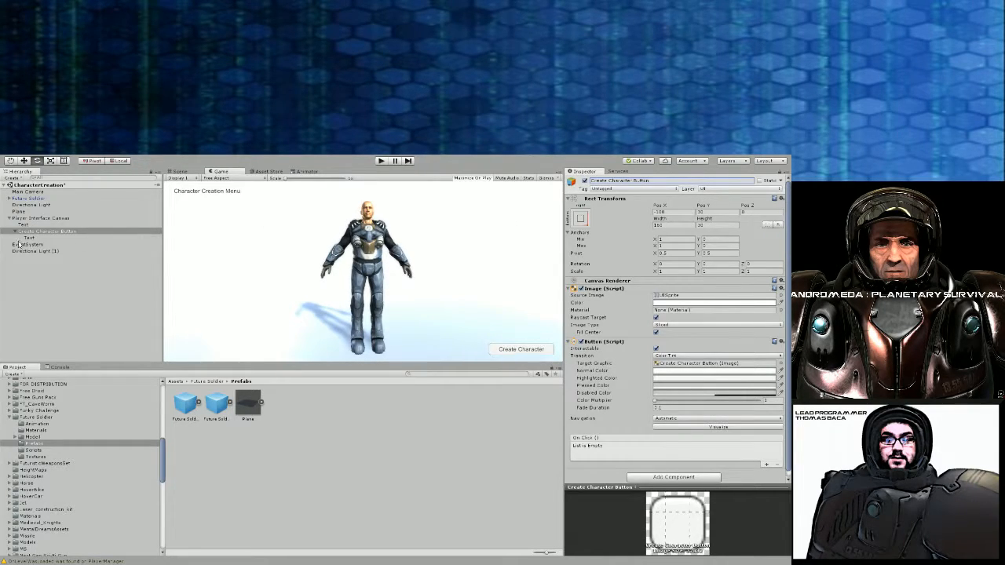
Add an input field to the Player Interface Canvas, anchor it to top center, and set its Pos Y to -30
click(29, 220)
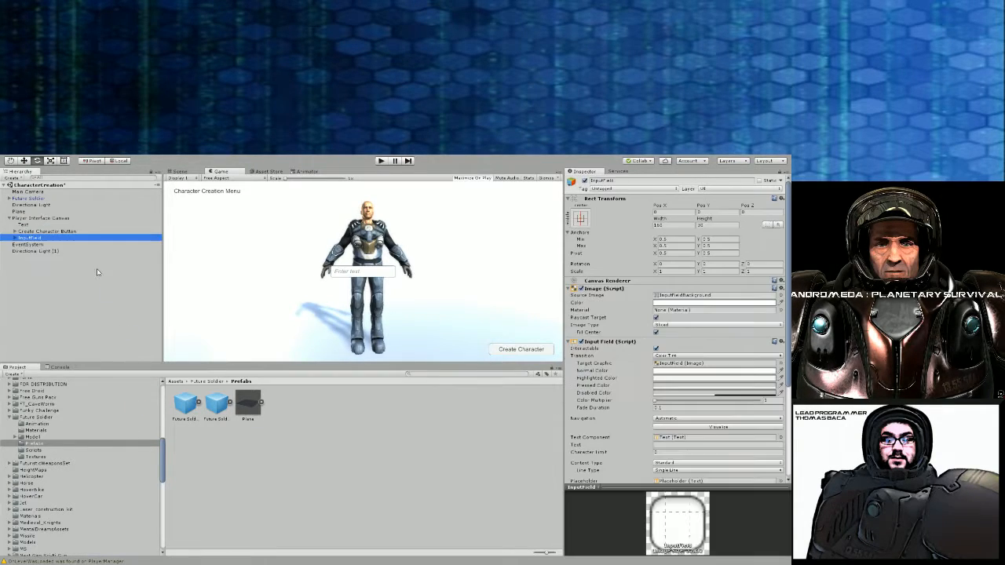
click(584, 222)
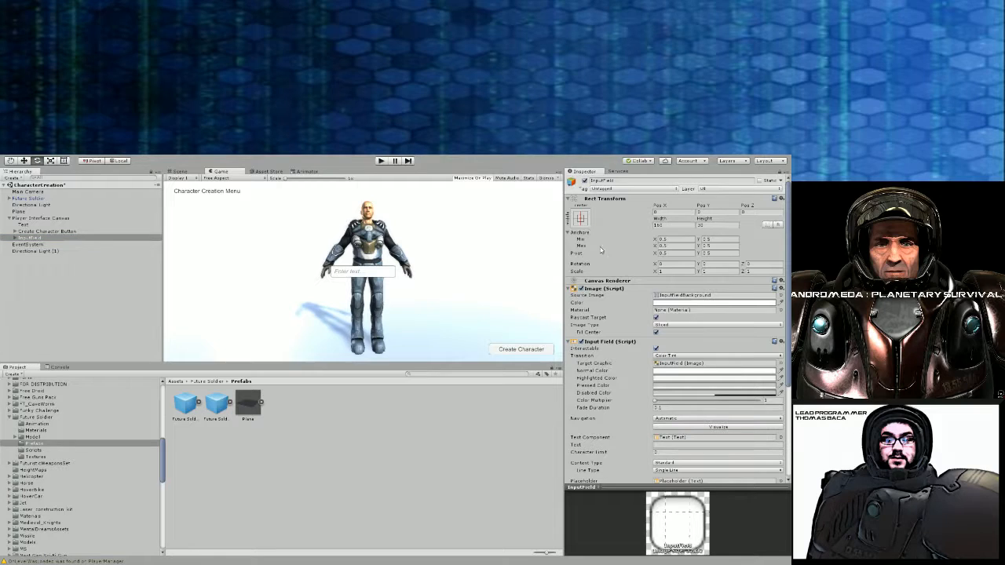
click(629, 283)
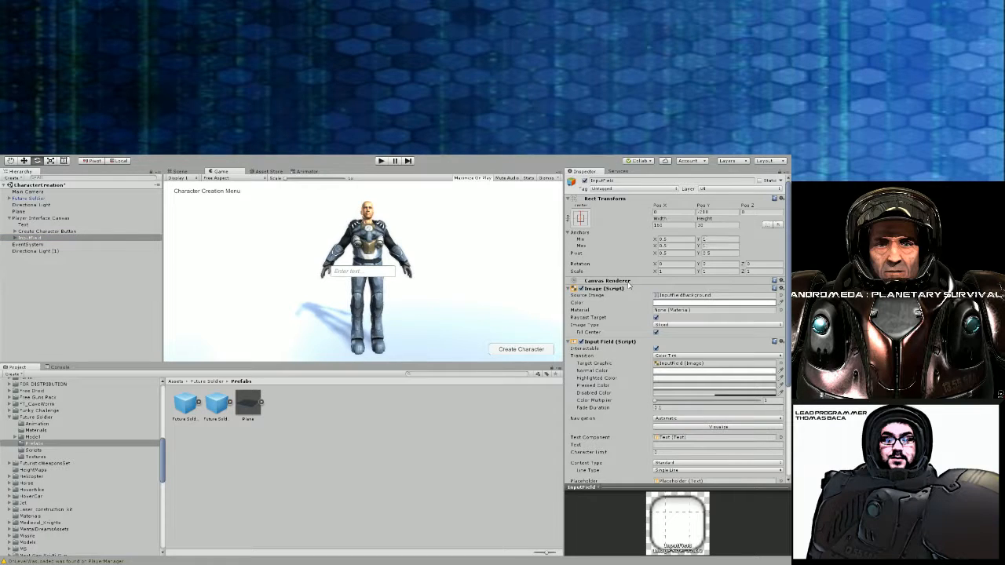
click(710, 211)
text(-30)
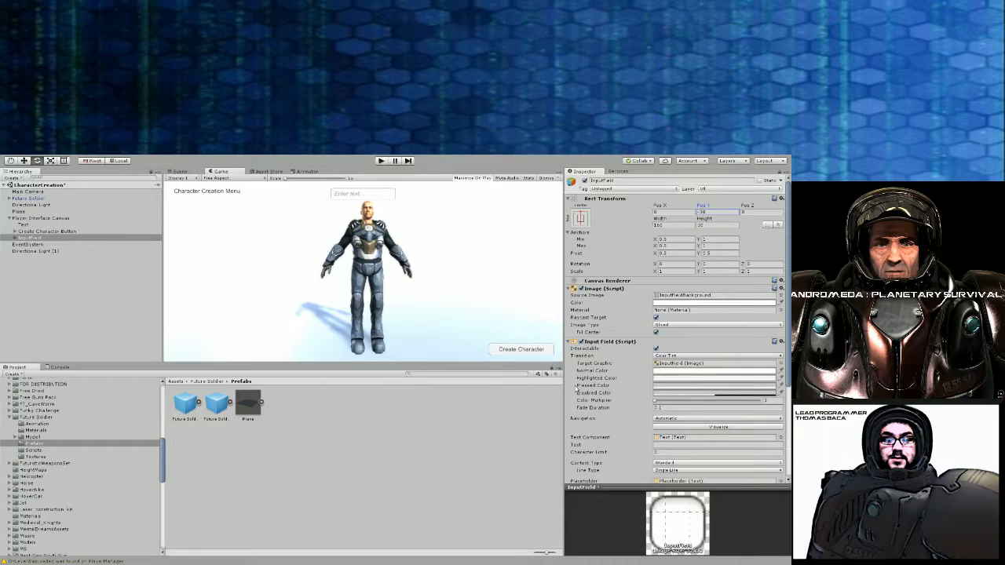
Try to enter text in the input field's child Text object, and check the placeholder and input field settings
click(14, 237)
click(27, 250)
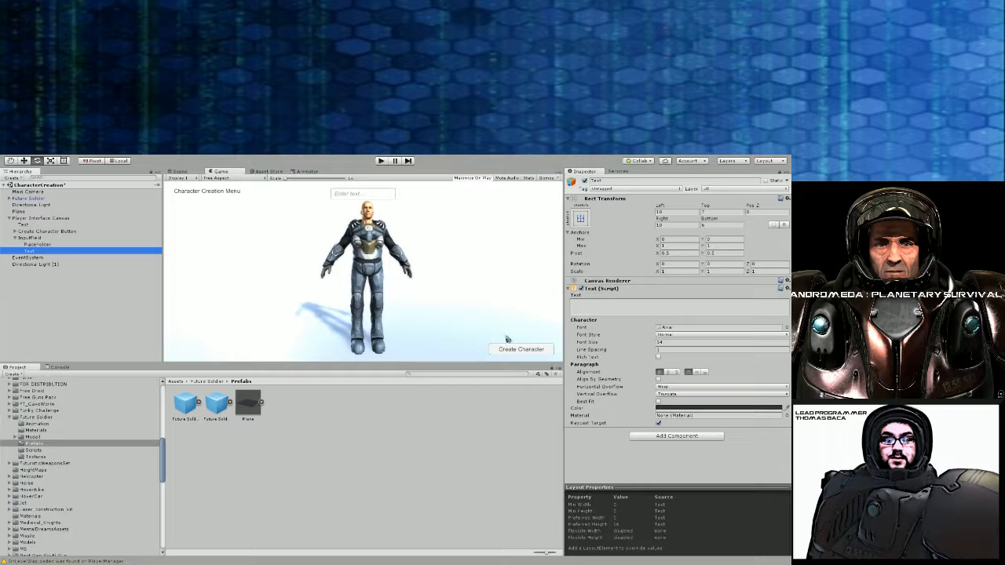
click(608, 311)
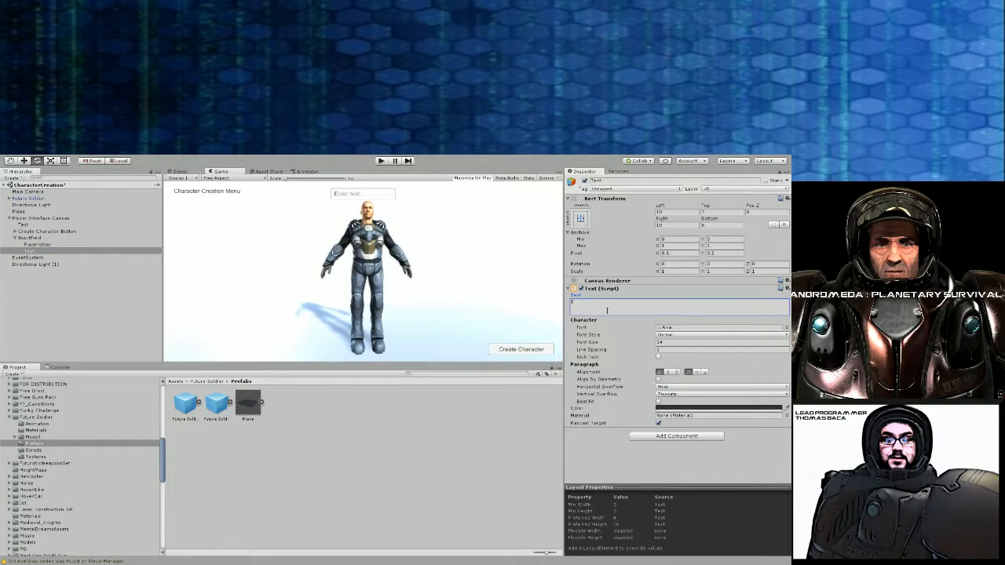
text(Input)
click(42, 245)
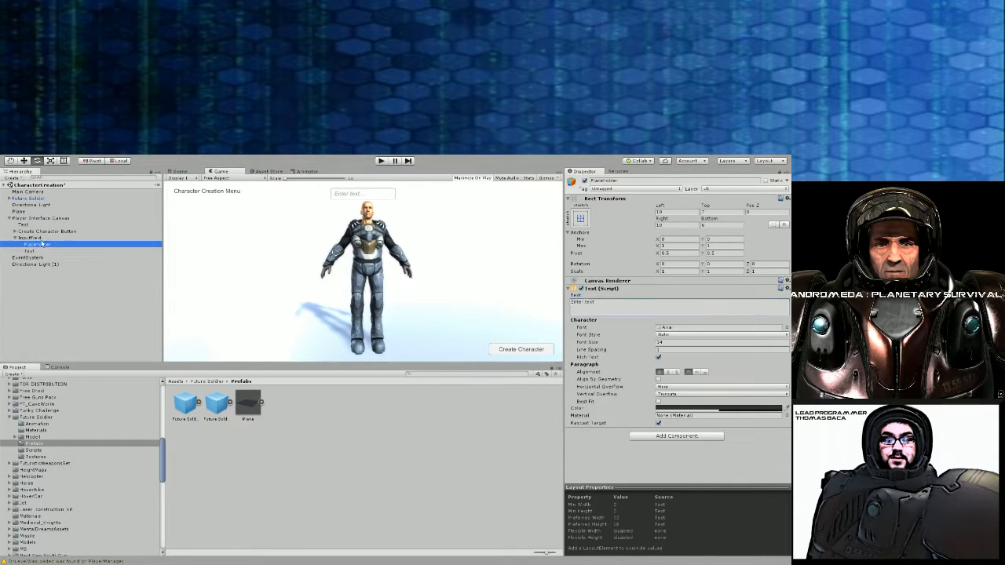
click(40, 238)
scroll(628, 332, down, 5)
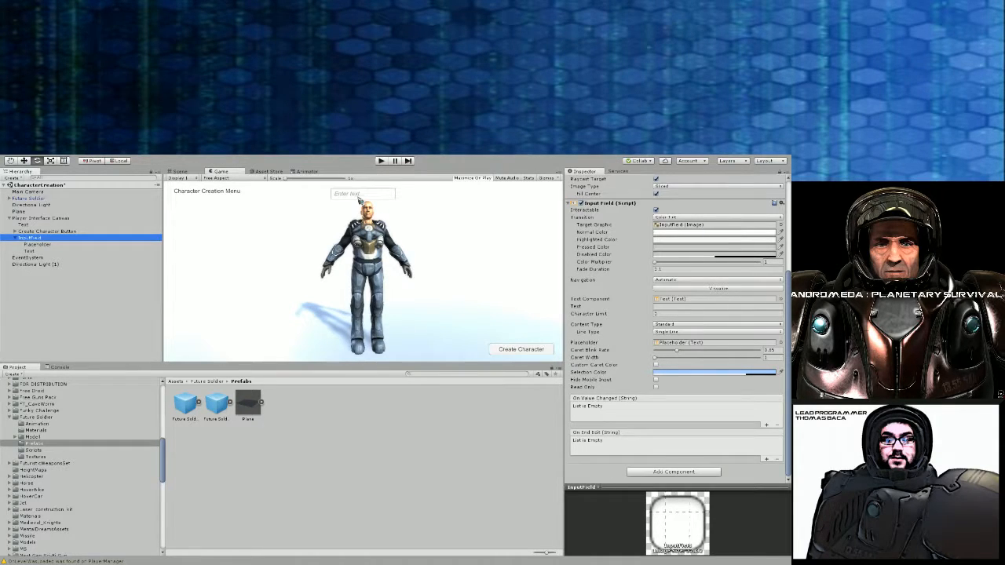
Set the input field's placeholder text to "Enter Survivor Name.."
click(37, 245)
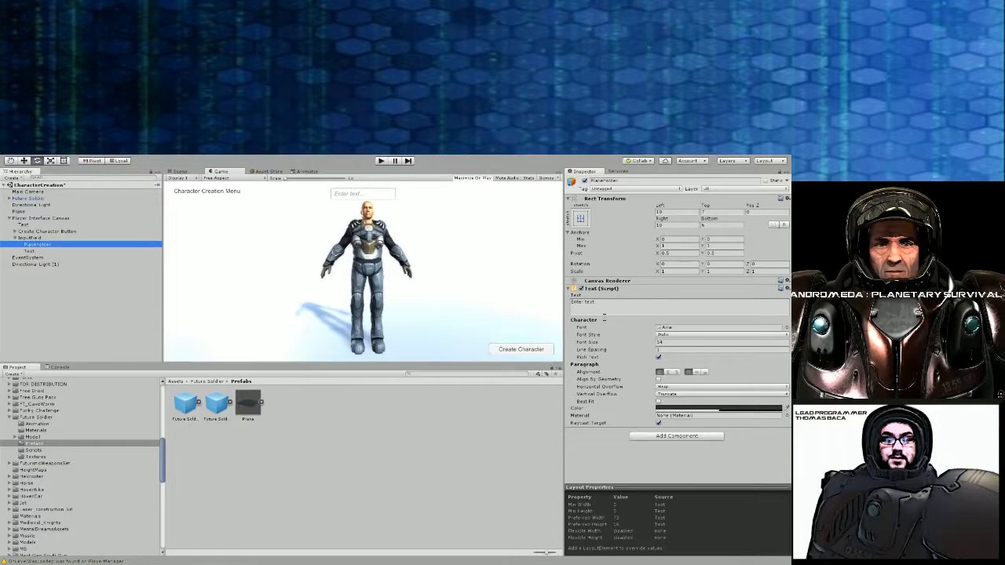
click(636, 306)
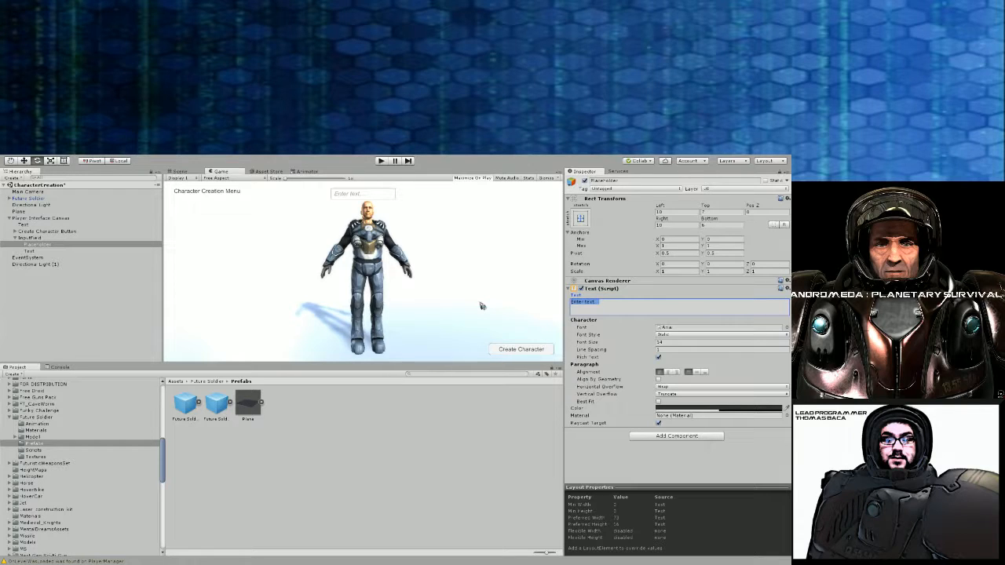
text(Enter Survivor Name..)
key(BackSpace)
Run the scene to check the soldier and the name field in play mode, and stop it
click(380, 160)
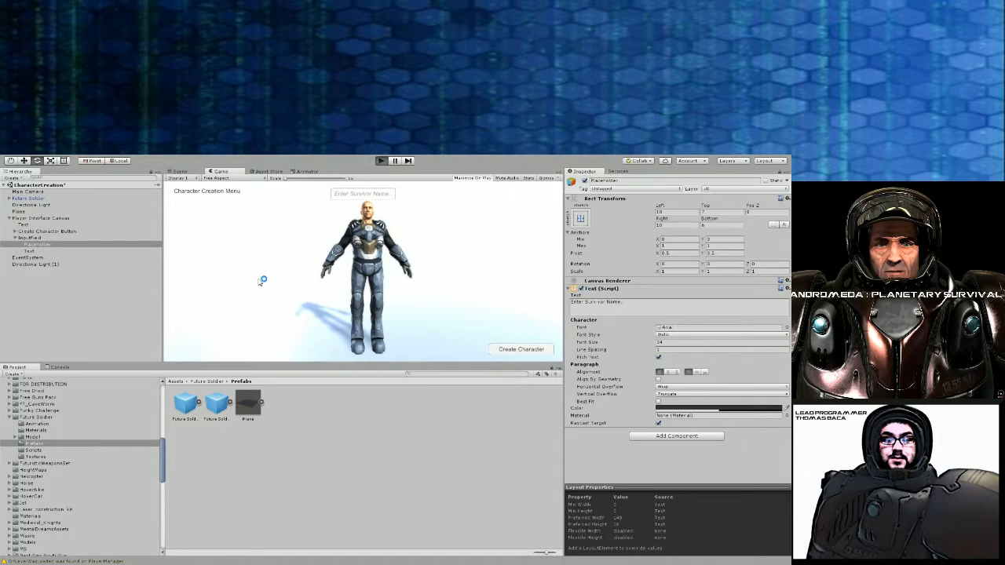
key(ctrl+p)
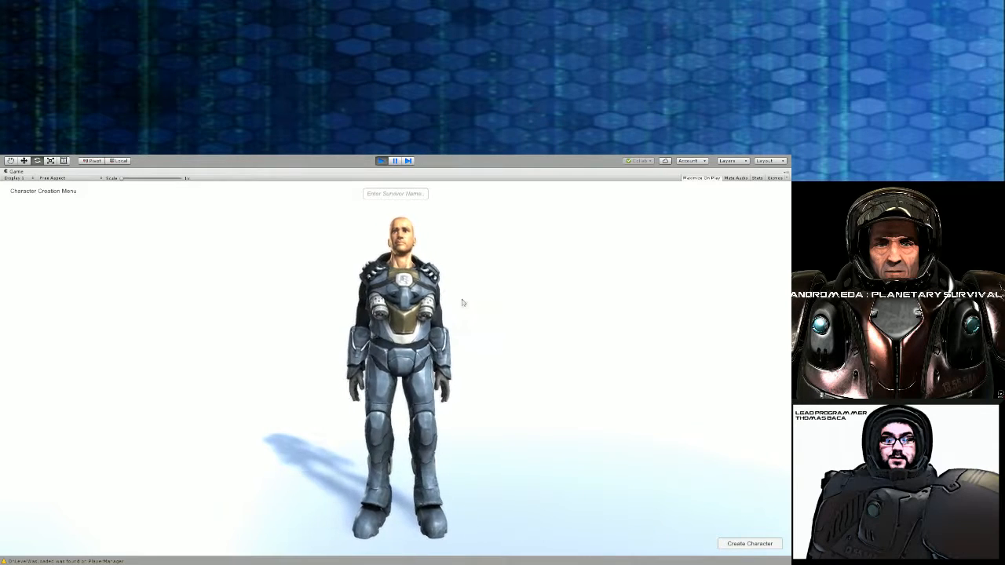
click(380, 161)
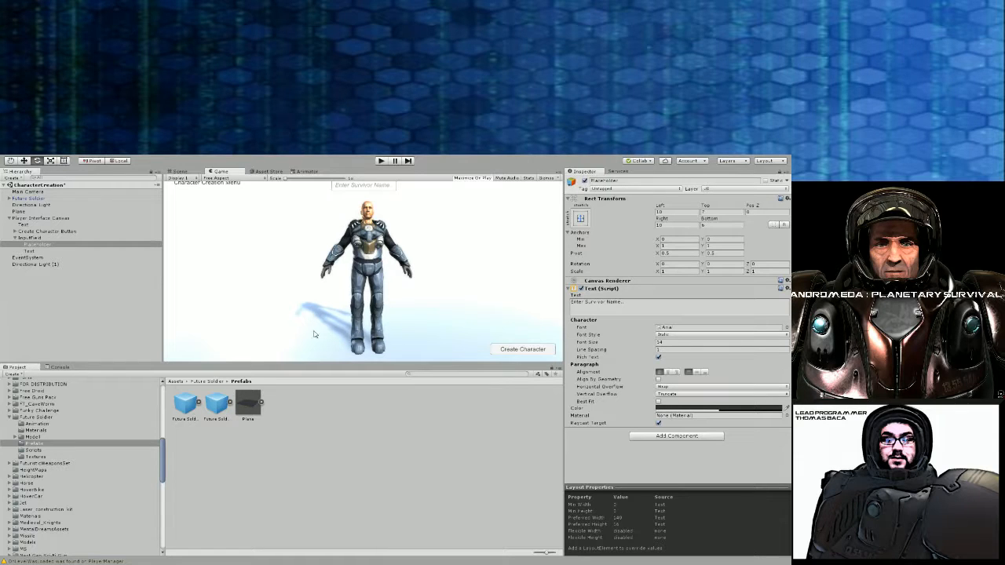
Add a second input field to the Player Interface Canvas and rename it "Password Input Field"
click(14, 238)
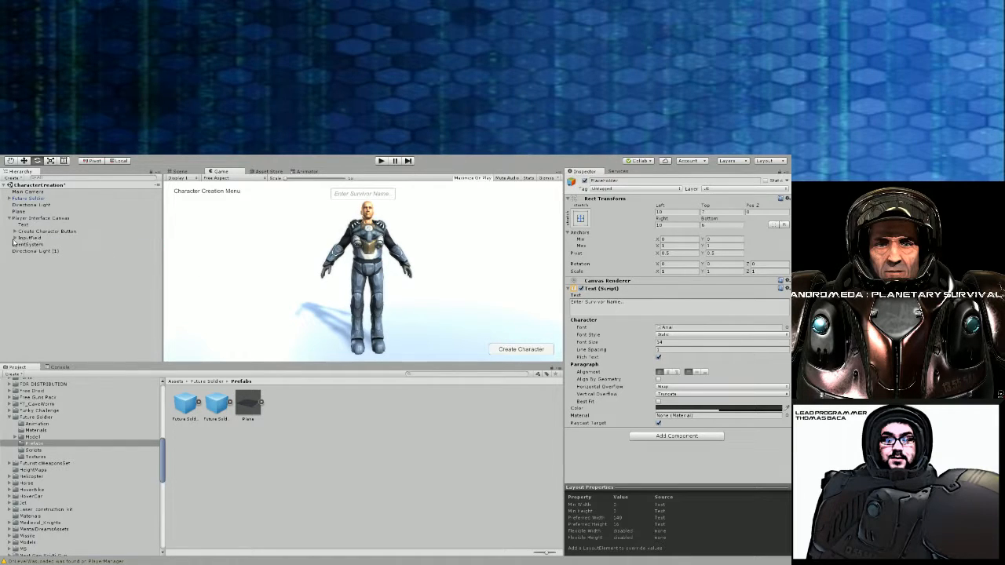
click(27, 219)
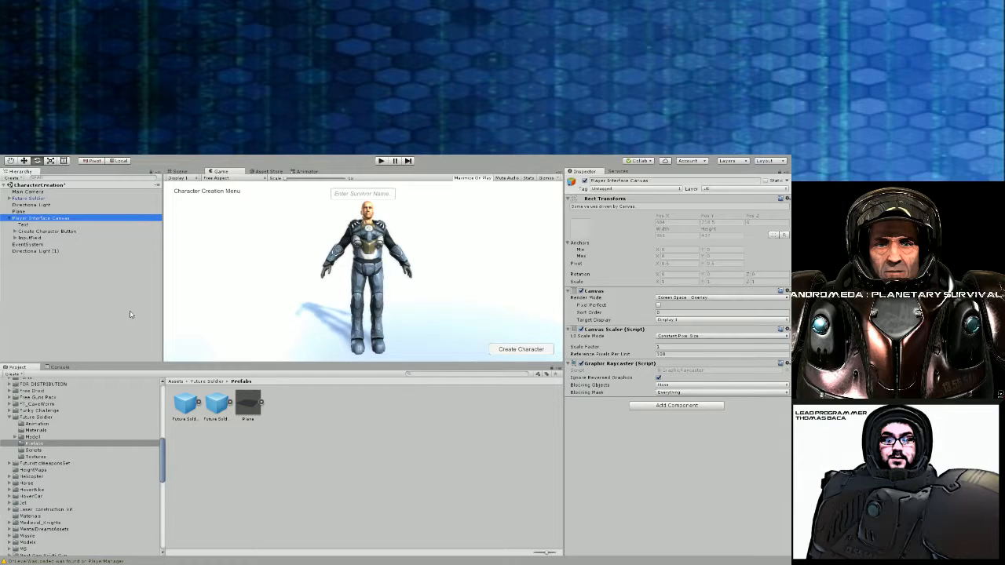
click(132, 402)
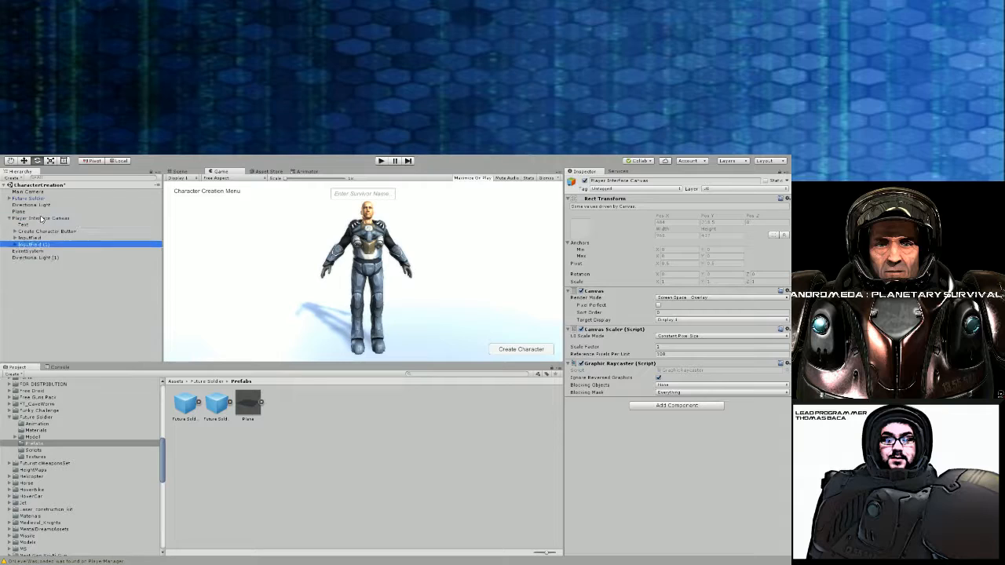
click(643, 182)
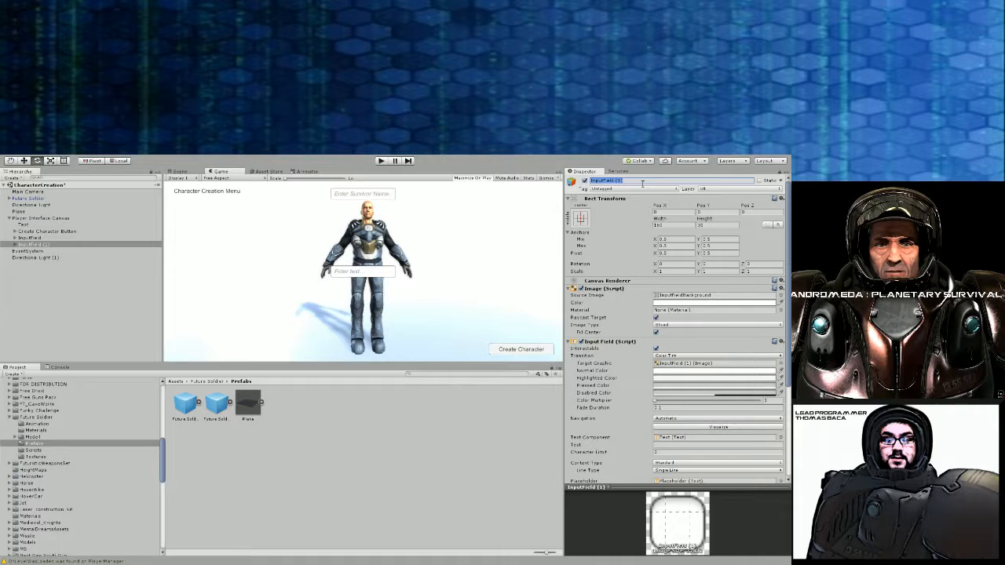
text(Faield)
key(Return)
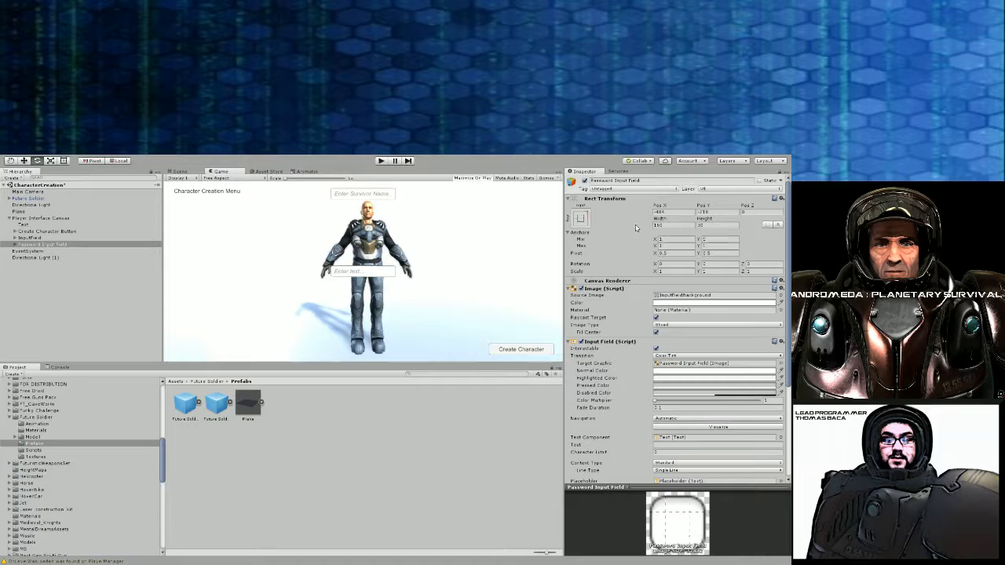
Place the Password Input Field, anchored to the canvas's top right, at Pos X -100 and Pos Y -30
click(682, 212)
text(-100)
key(Tab)
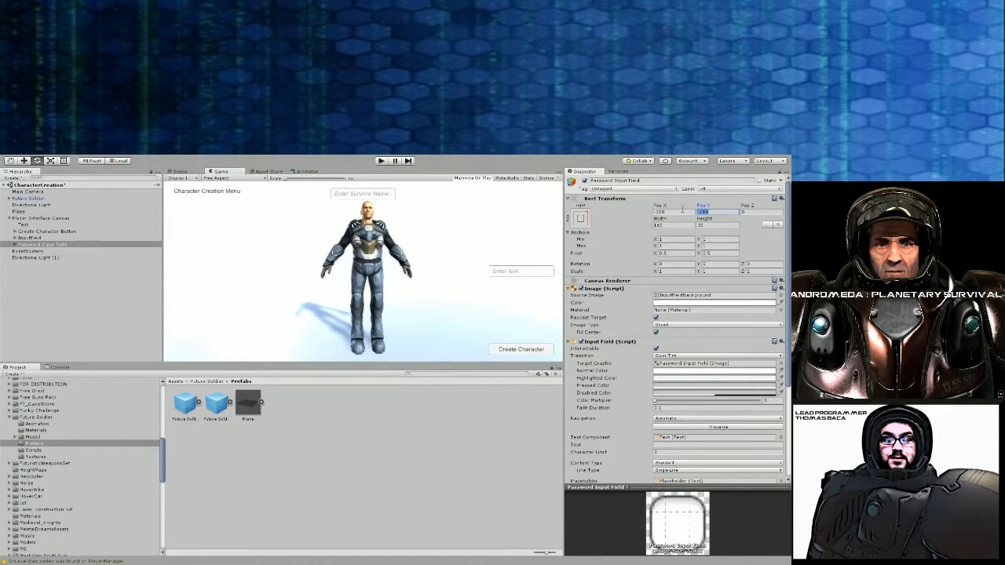
text(-30)
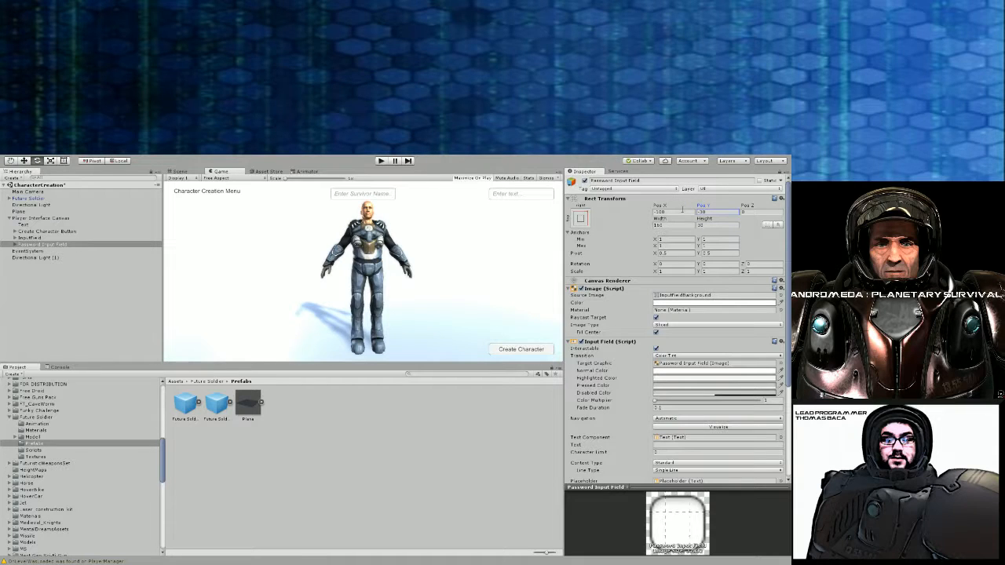
Set the Password Input Field's placeholder text to "Enter Password.."
click(15, 245)
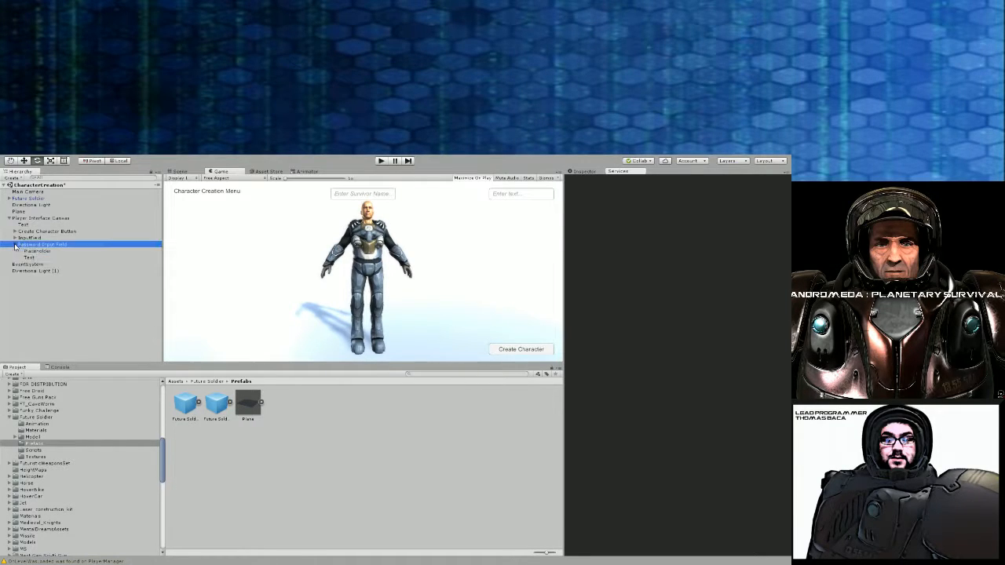
click(34, 251)
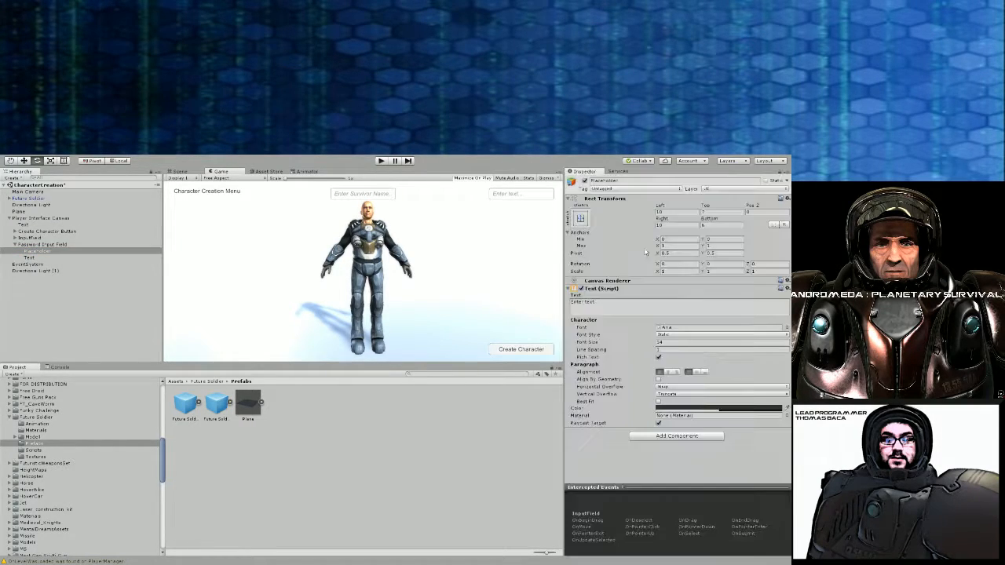
click(620, 303)
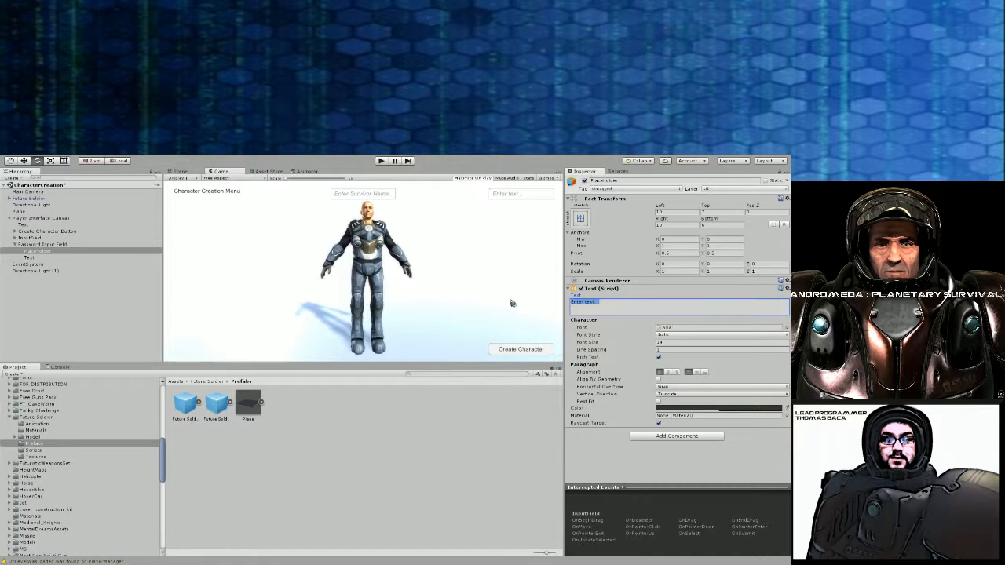
text(E)
text(nter pas)
text(asswo)
key(BackSpace)
key(BackSpace)
key(BackSpace)
key(BackSpace)
key(BackSpace)
key(BackSpace)
key(BackSpace)
key(BackSpace)
key(BackSpace)
key(BackSpace)
key(BackSpace)
key(BackSpace)
key(BackSpace)
key(BackSpace)
key(BackSpace)
text(Password)
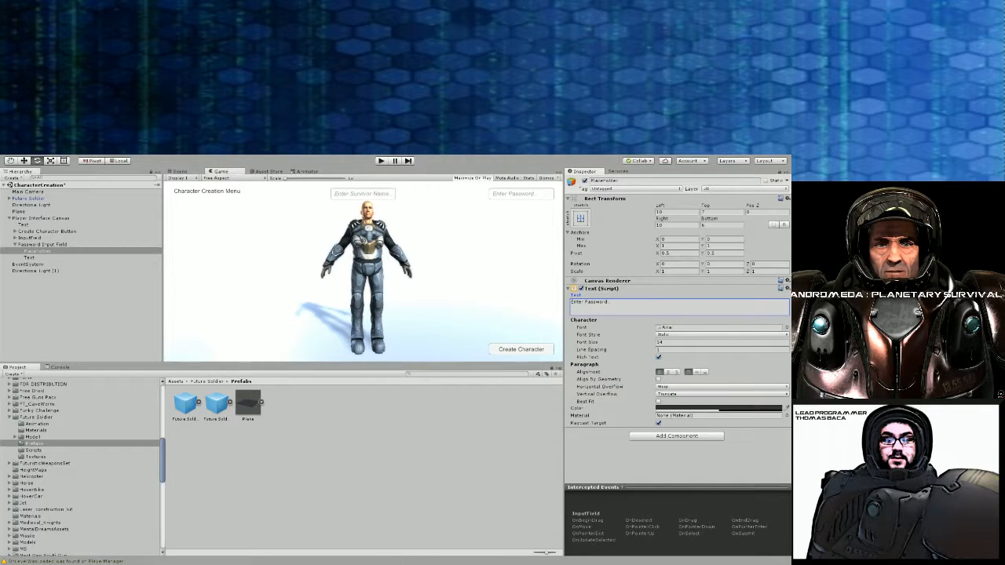
Run the scene to check both input fields in play mode, and stop it
click(381, 161)
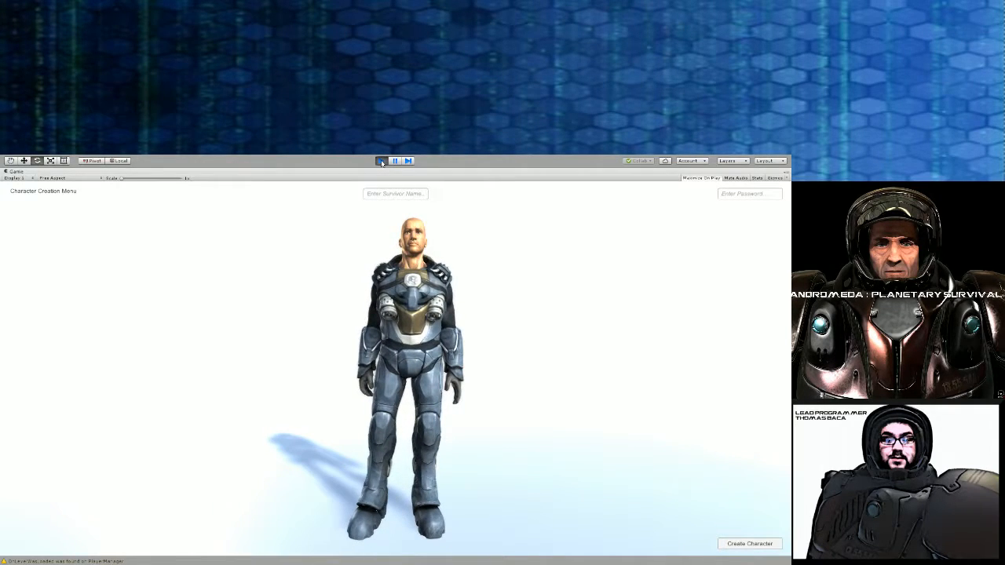
click(382, 161)
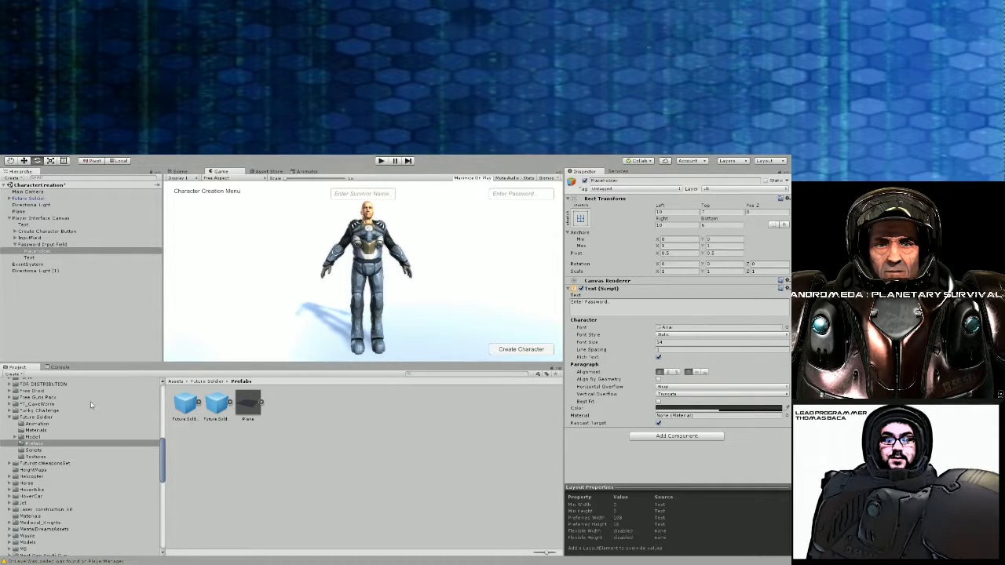
Browse the project's asset folders for background music and open the Eerie Apocalypse audio folder
scroll(88, 439, down, 10)
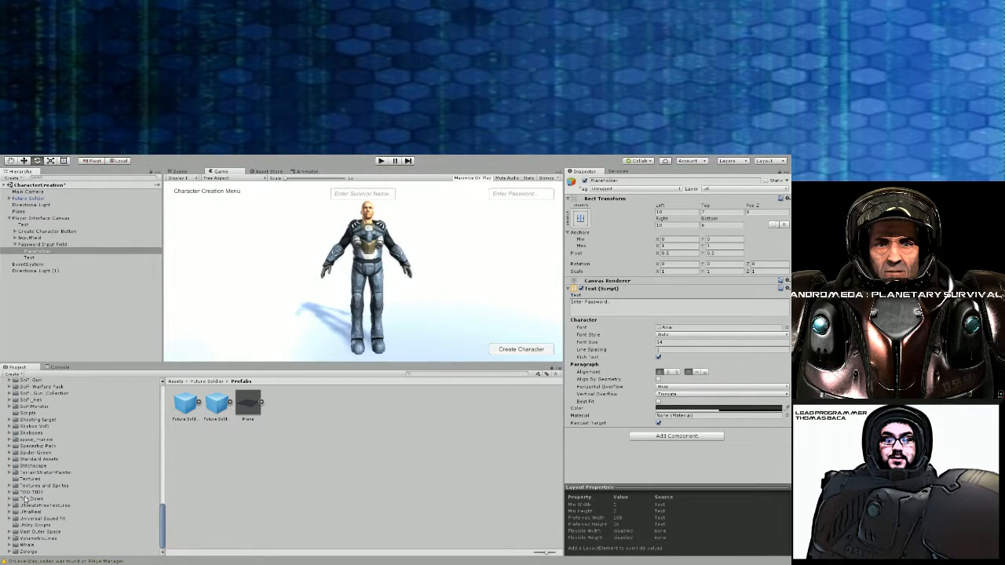
scroll(26, 497, up, 5)
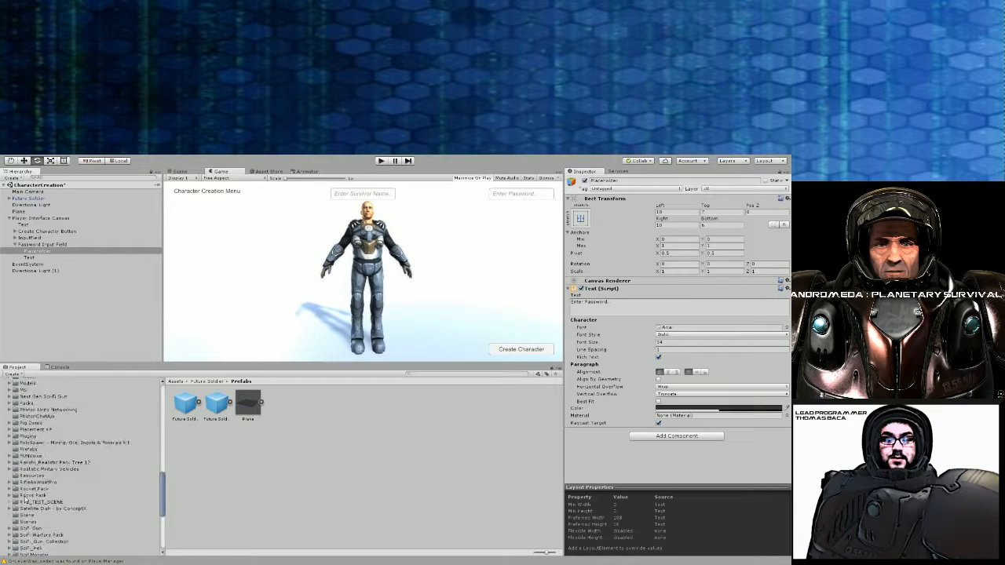
scroll(25, 498, up, 8)
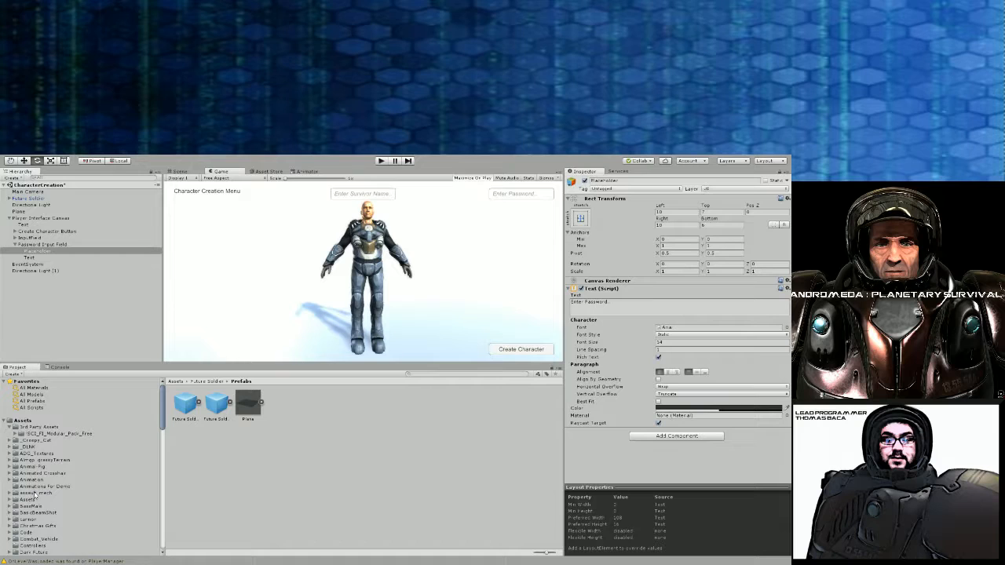
click(9, 428)
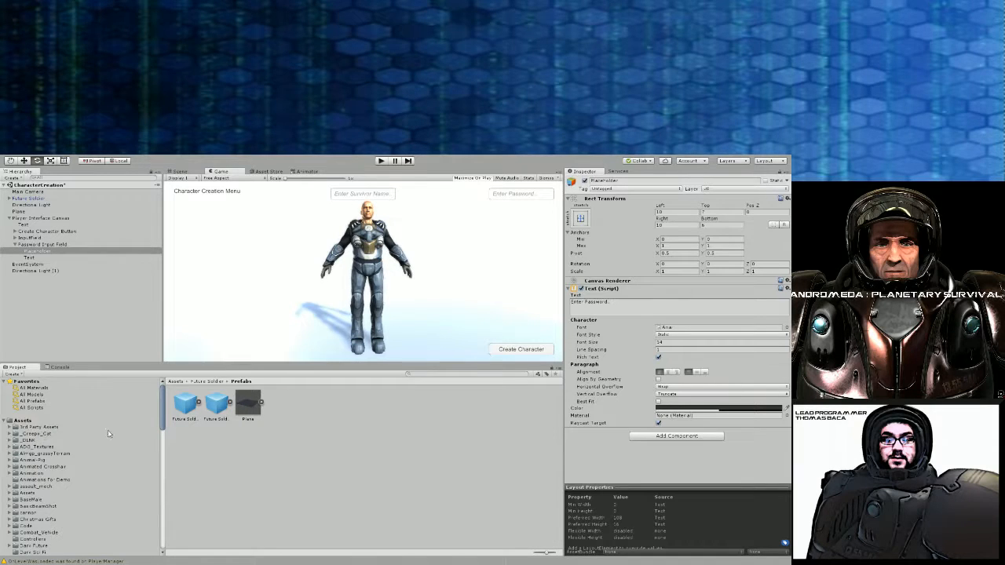
scroll(112, 452, down, 5)
scroll(112, 452, down, 1)
click(11, 460)
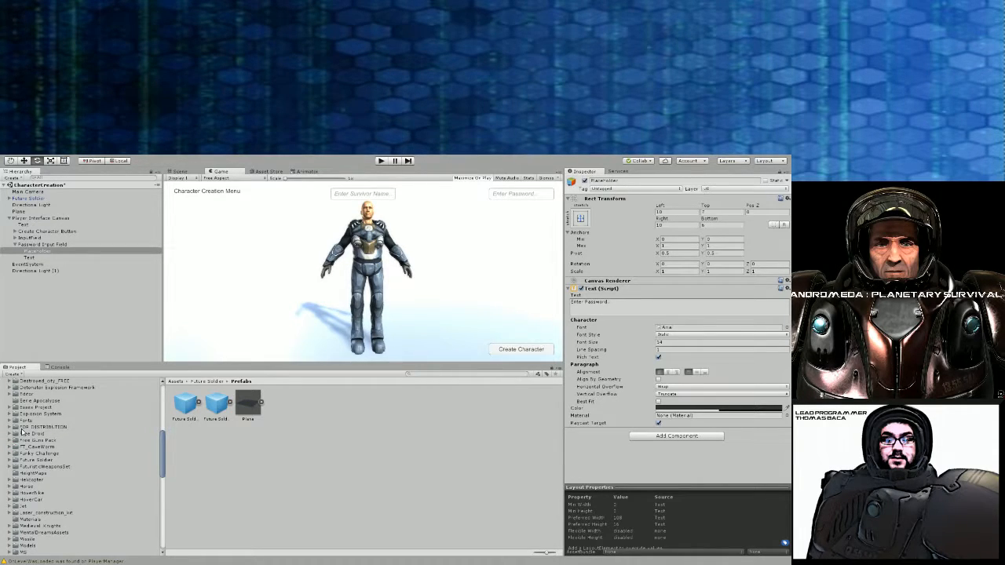
scroll(42, 472, up, 3)
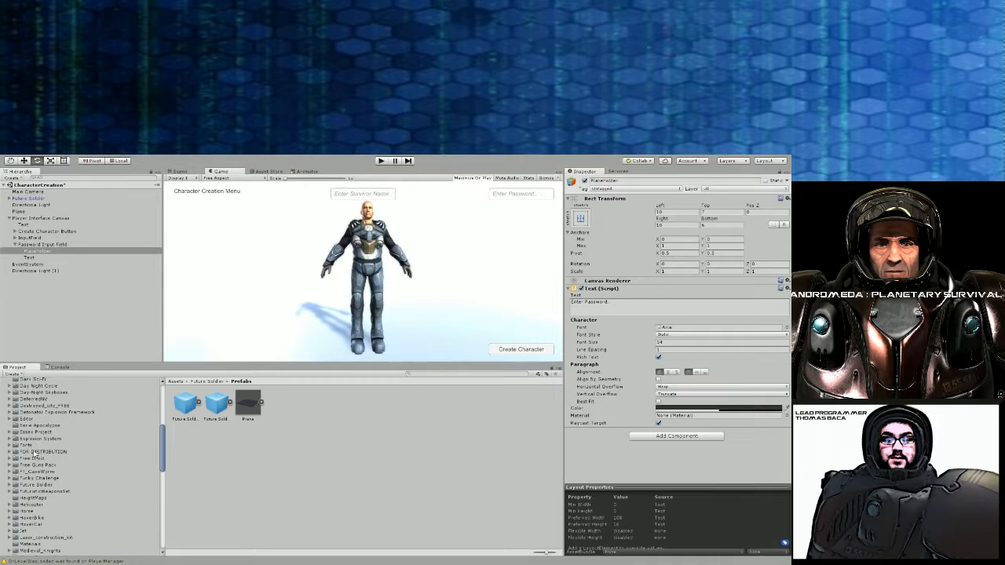
scroll(35, 454, up, 2)
click(21, 451)
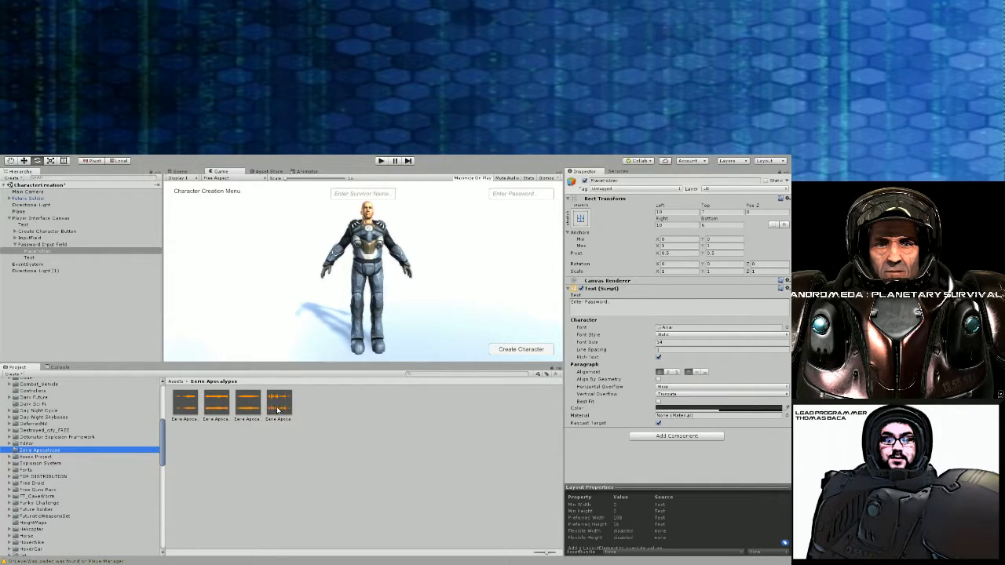
Create an empty game object at the root of the scene hierarchy and rename it "Music Controller"
click(10, 218)
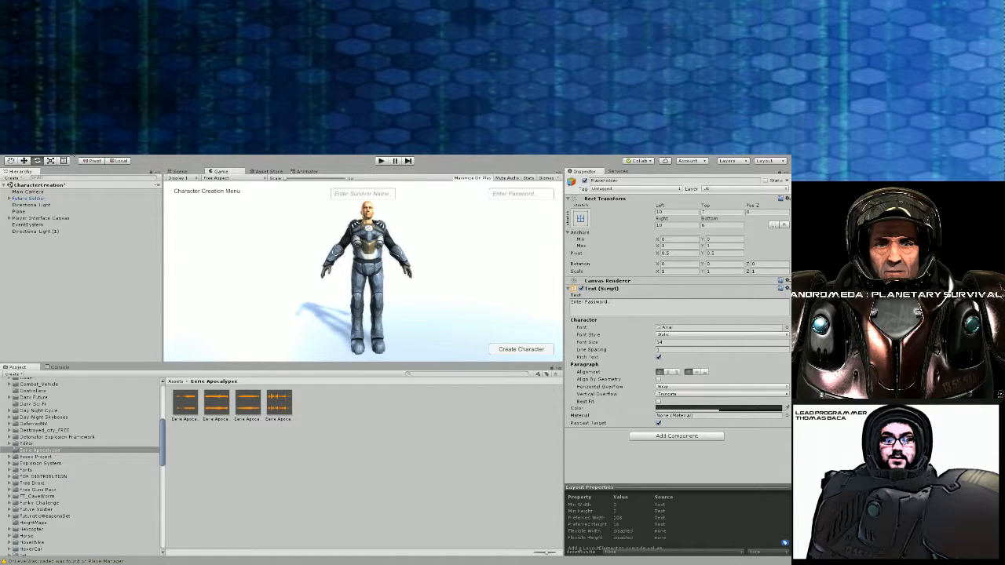
key(ctrl+shift+n)
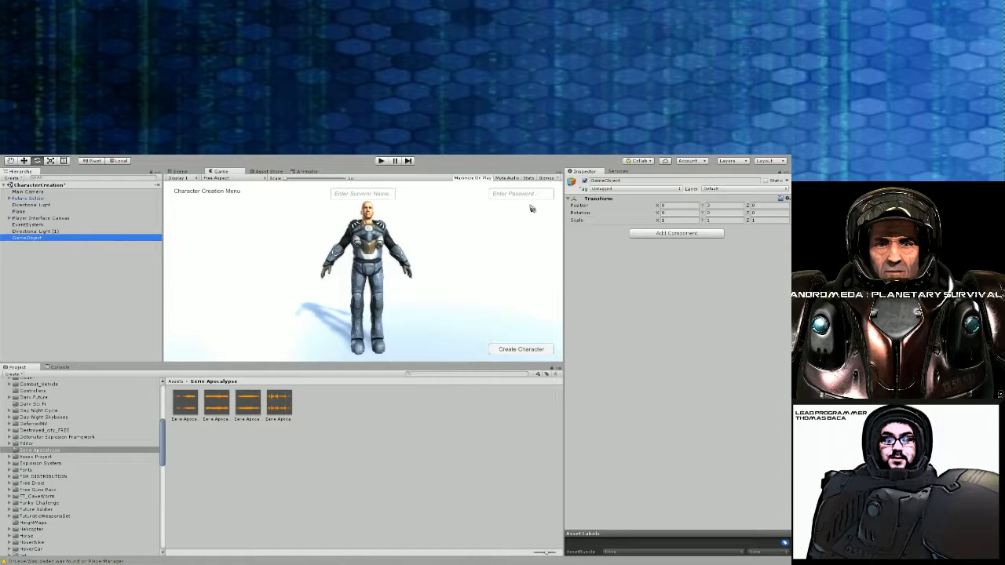
click(613, 182)
text(Mu)
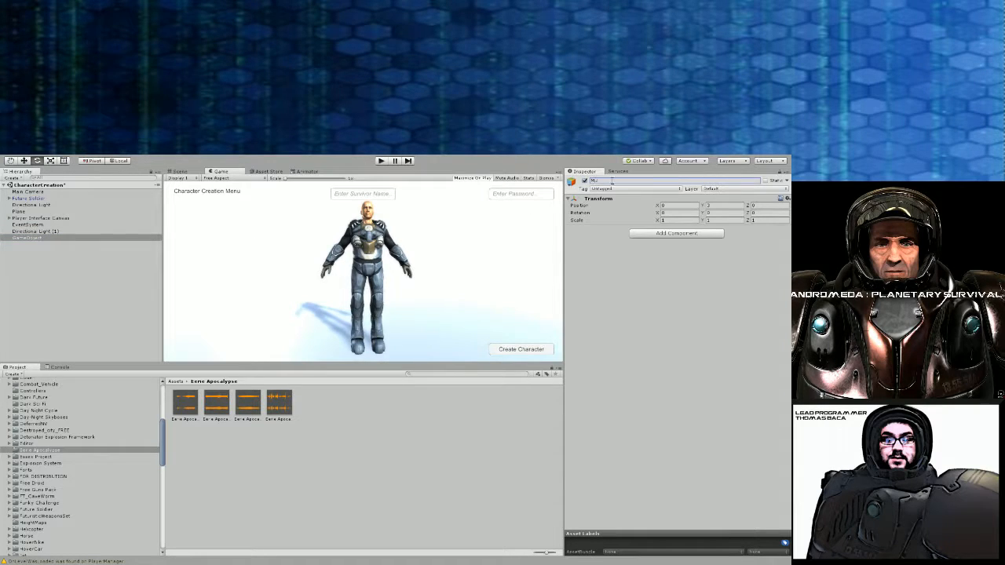
text(sic Controller)
Add the Eerie Apocalypse 14 clip to the Music Controller as a looping audio source with volume about 0.53
click(280, 402)
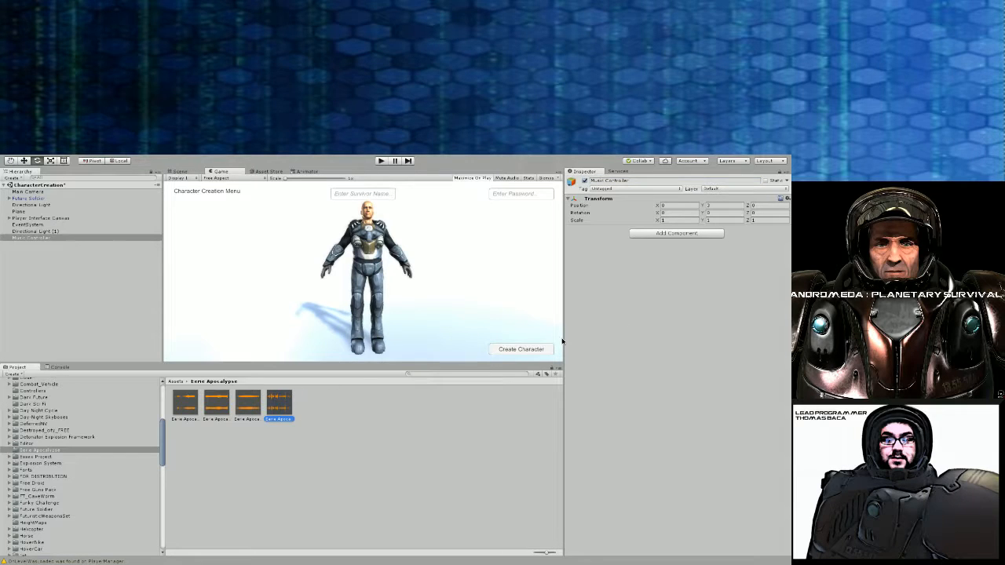
drag(670, 305, 670, 306)
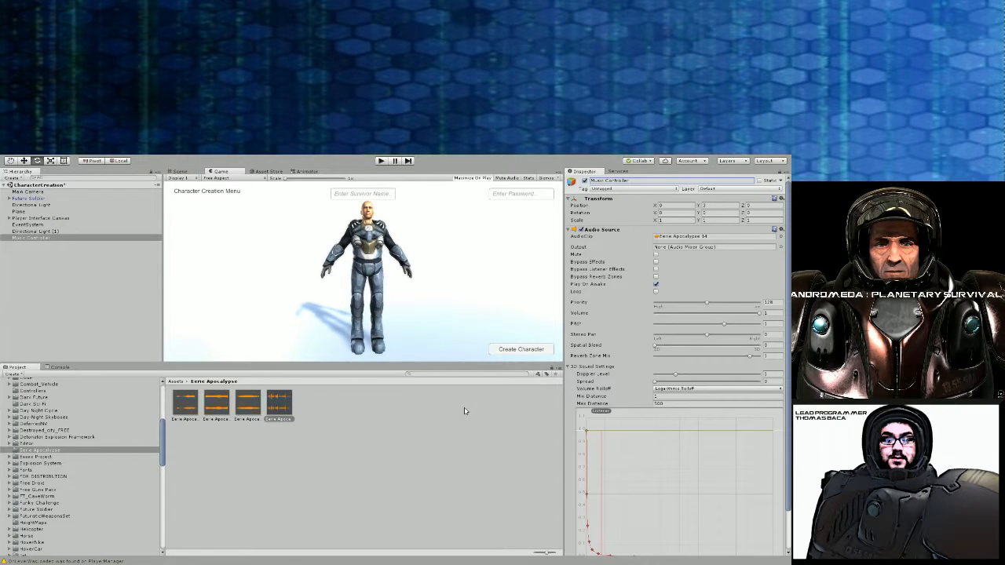
click(655, 292)
drag(761, 317, 712, 314)
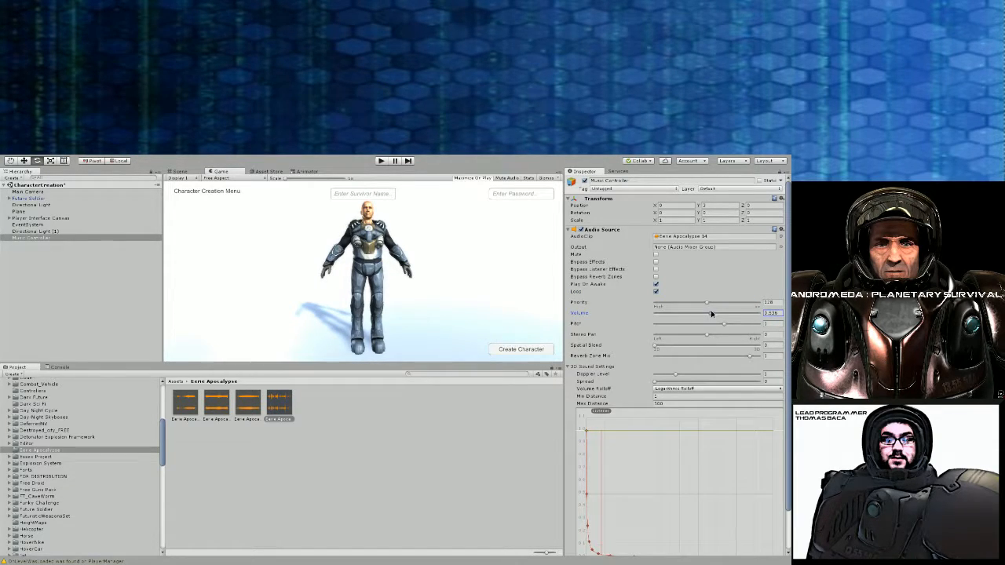
Run the scene to listen to the background music in play mode, and stop it
click(382, 161)
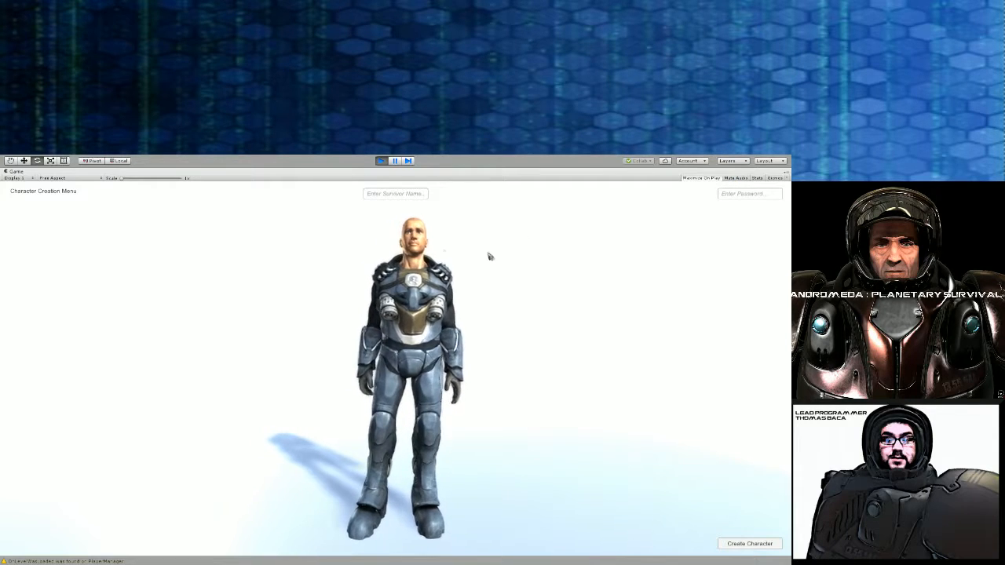
click(382, 161)
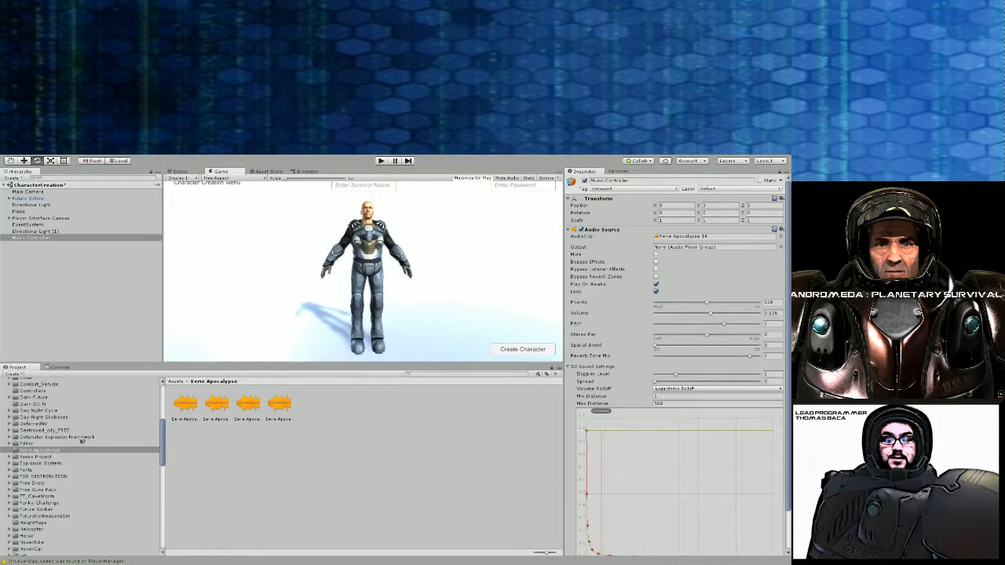
Open the Dark Sci Fi audio folder and select its title music clip for the Music Controller
click(25, 405)
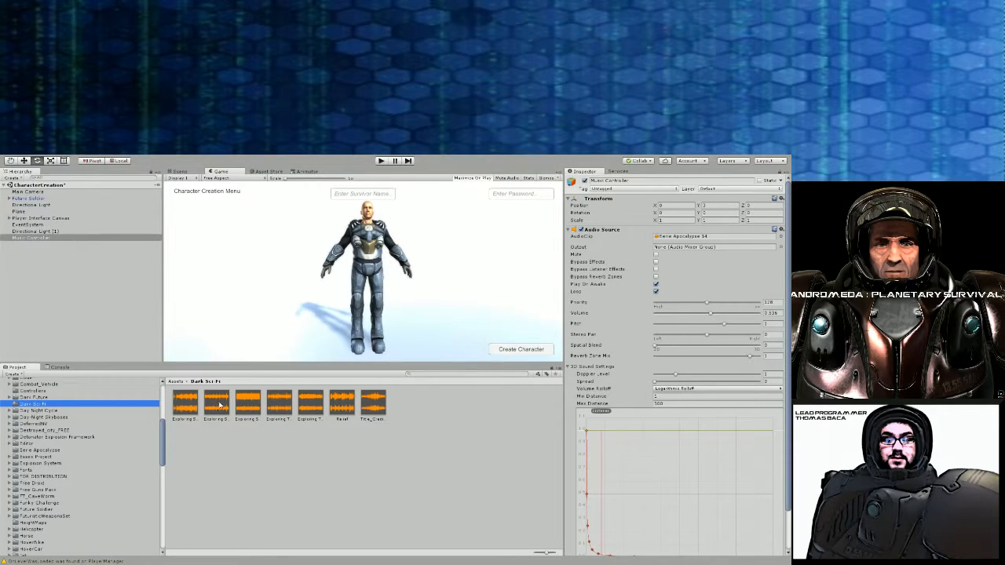
click(374, 404)
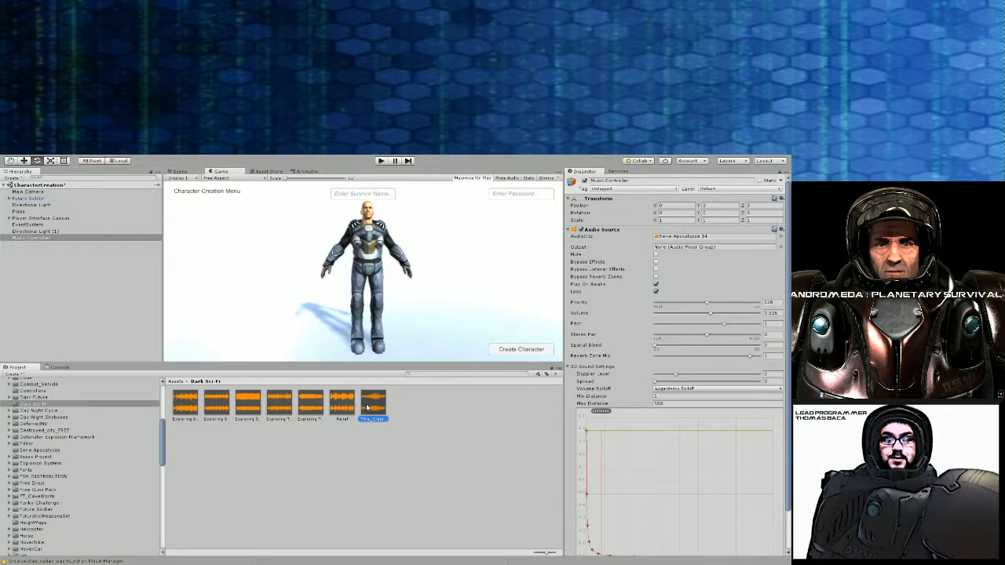
Assign the Title_Credits clip to the Music Controller's audio source and test it in play mode
drag(684, 242, 752, 243)
drag(452, 380, 689, 236)
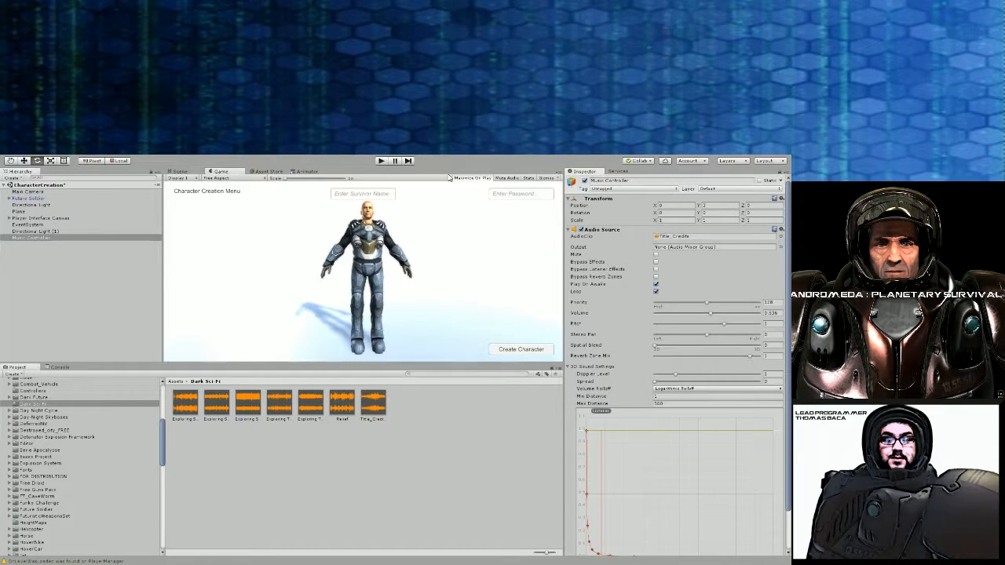
click(381, 161)
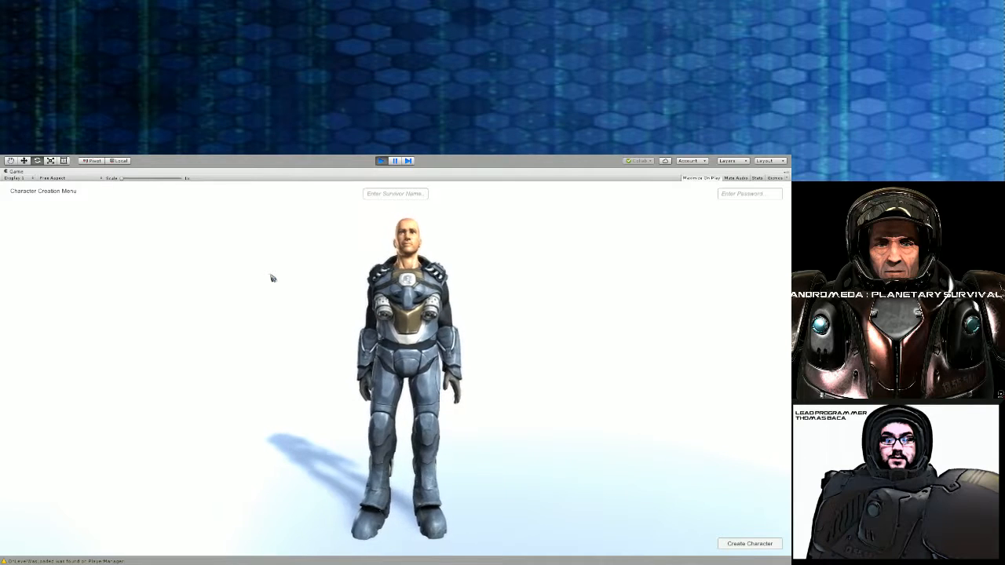
click(380, 161)
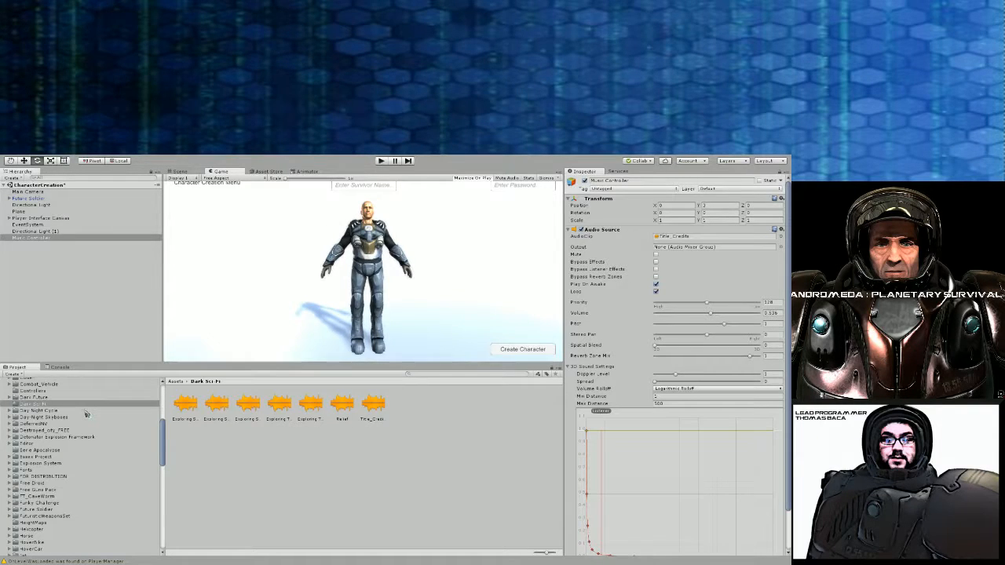
Find the Lego prefabs folder of the _3D Scifi Kit Vol 1 inside the _Creepy_Cat assets
scroll(81, 408, up, 10)
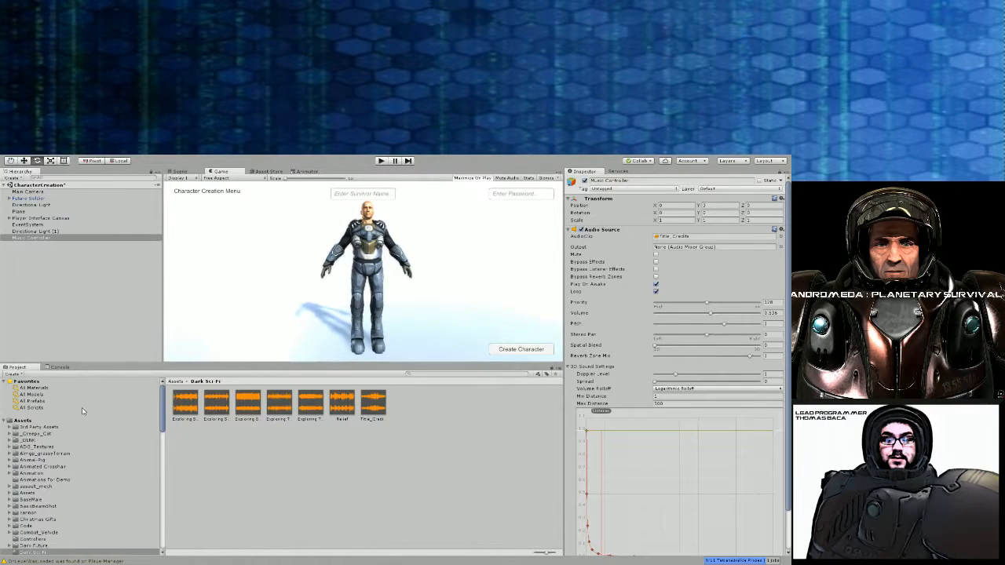
click(9, 426)
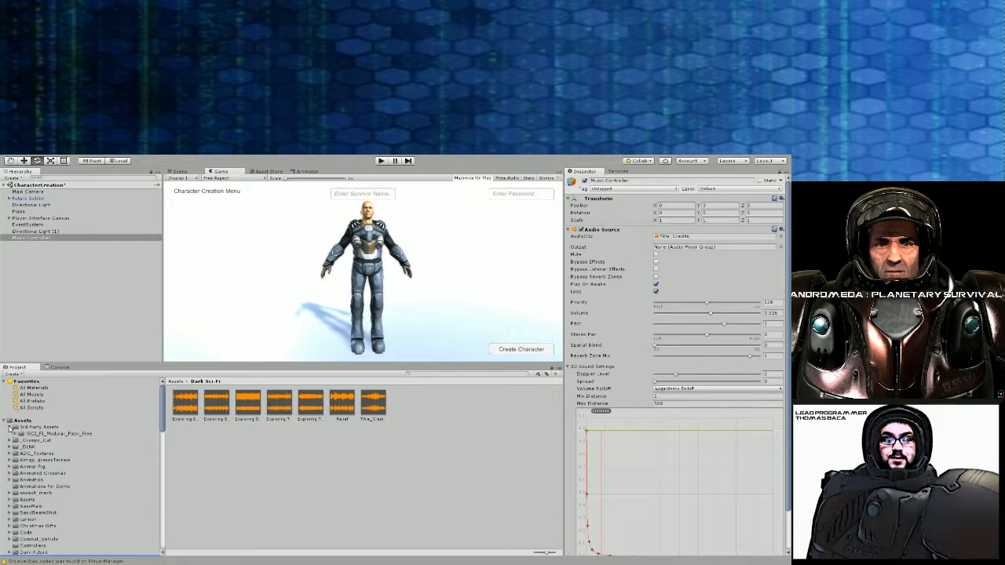
click(16, 434)
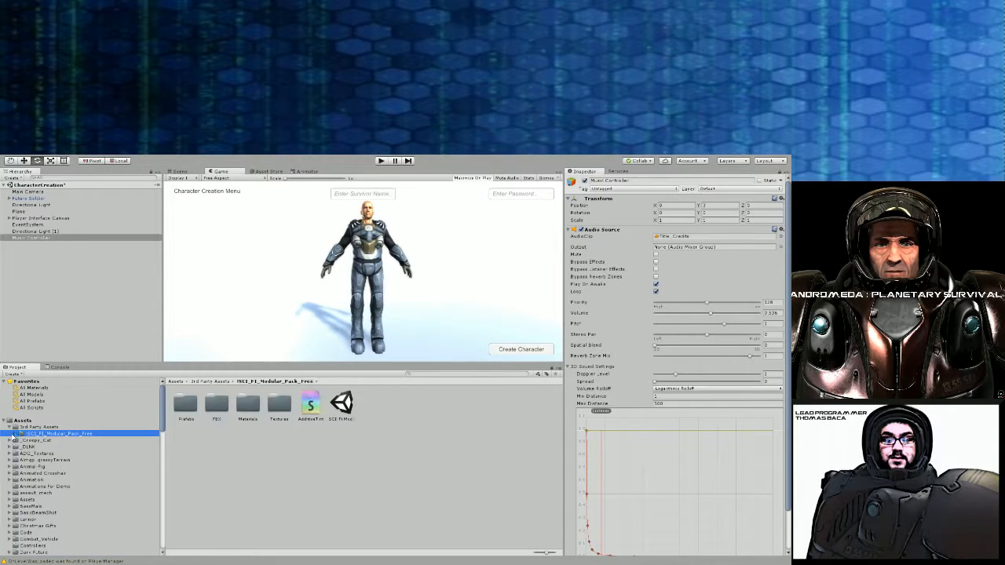
click(9, 427)
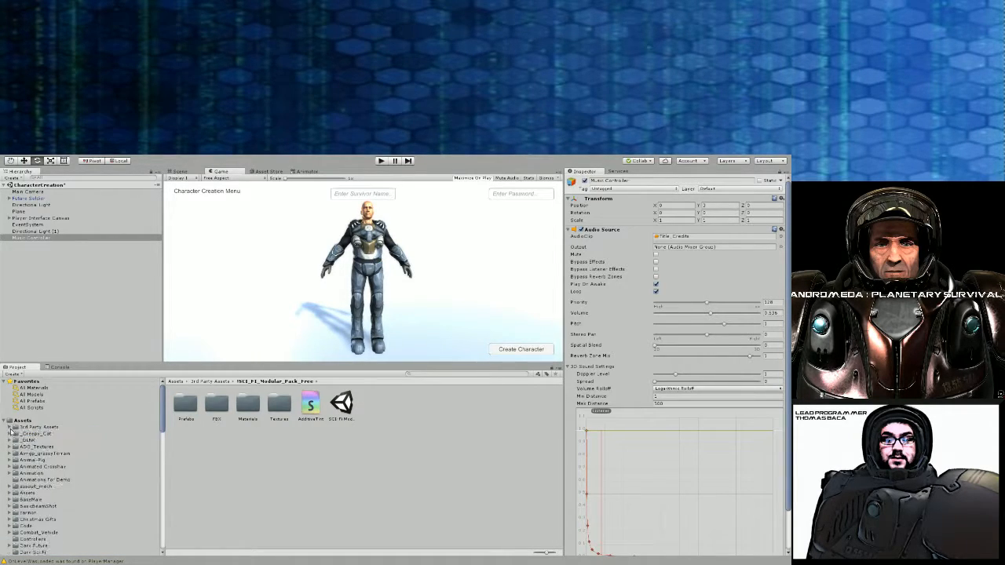
click(10, 433)
click(25, 441)
click(18, 441)
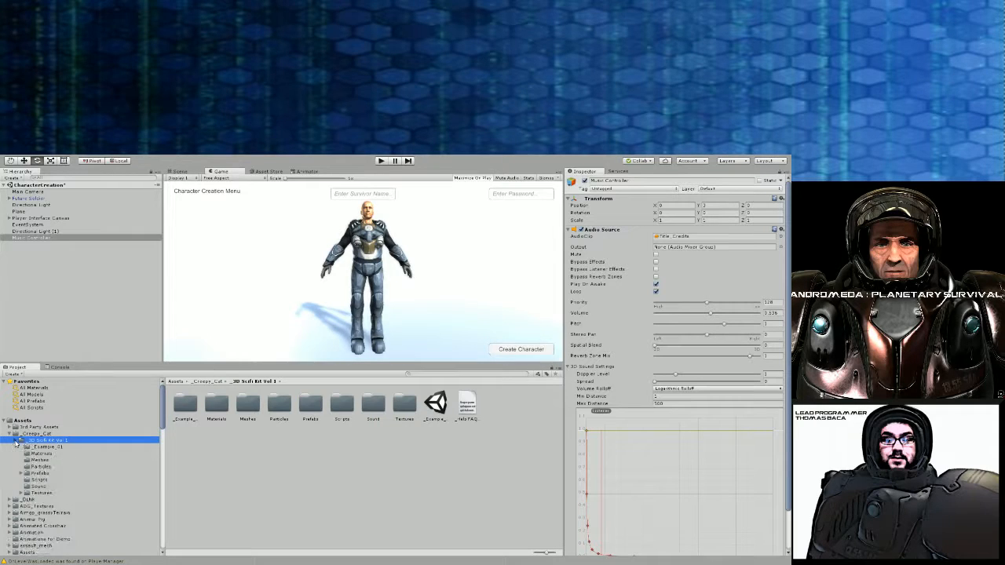
click(47, 473)
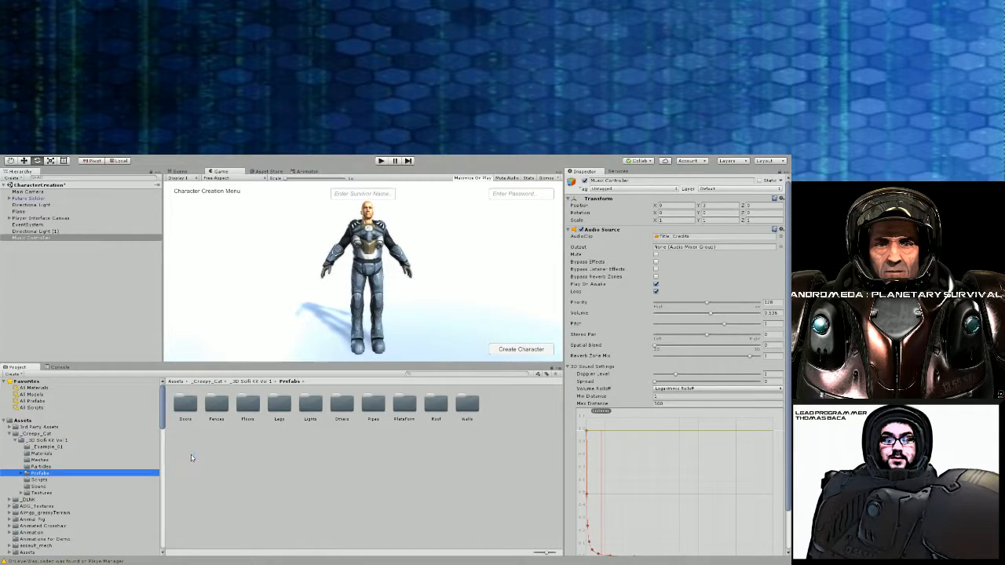
click(21, 473)
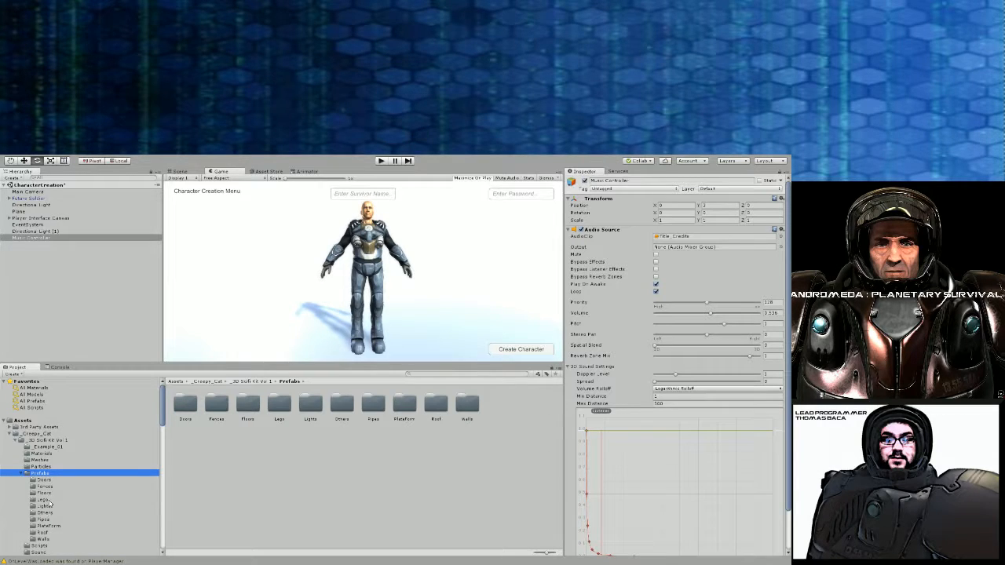
click(44, 500)
Place the first Bay_Window prefab from the Lego folder into the scene beside the Future Soldier
click(178, 171)
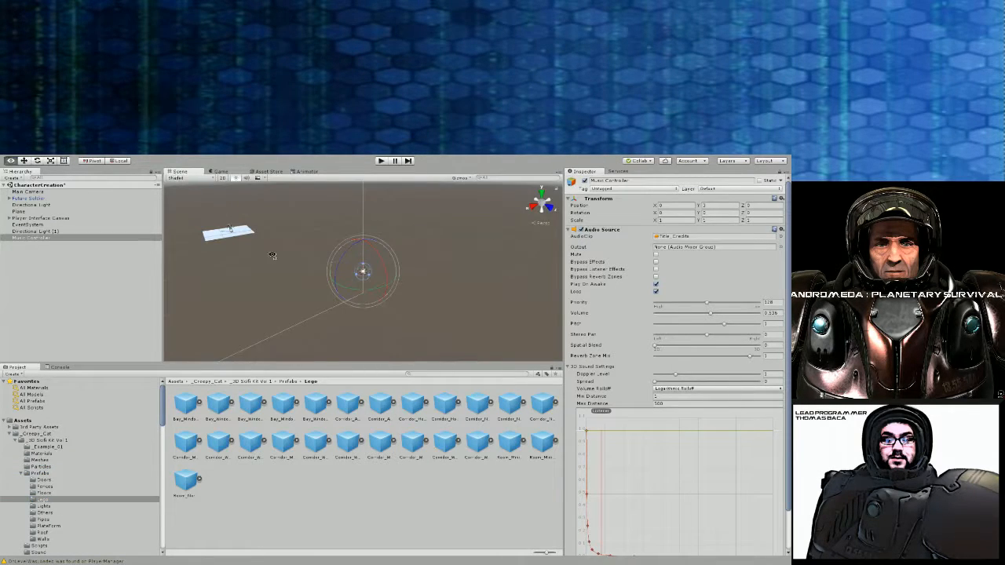
right_drag(272, 256, 243, 251)
double_click(55, 198)
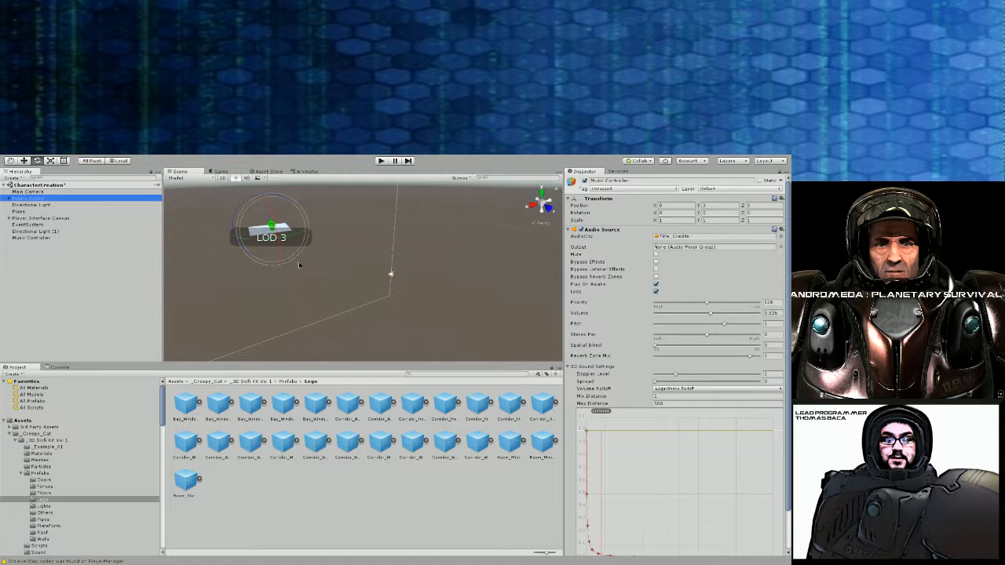
key(w)
right_drag(278, 259, 338, 335)
key(a)
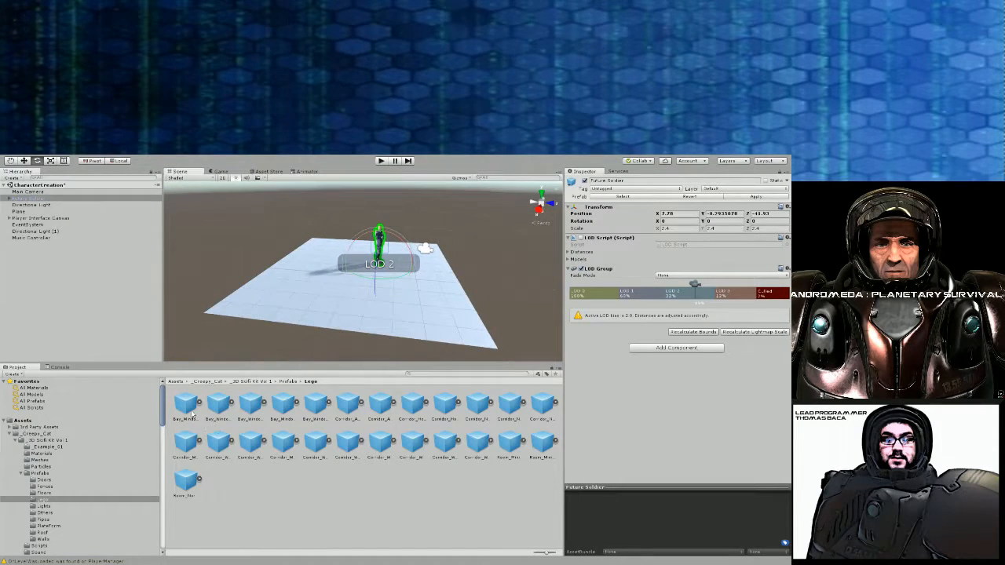
drag(190, 412, 225, 354)
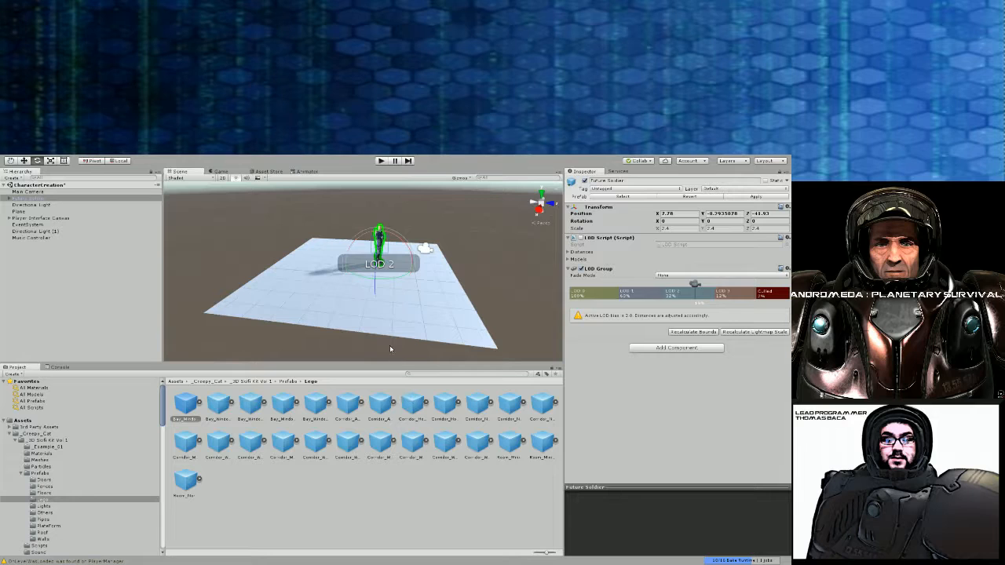
alt+drag(410, 295, 415, 273)
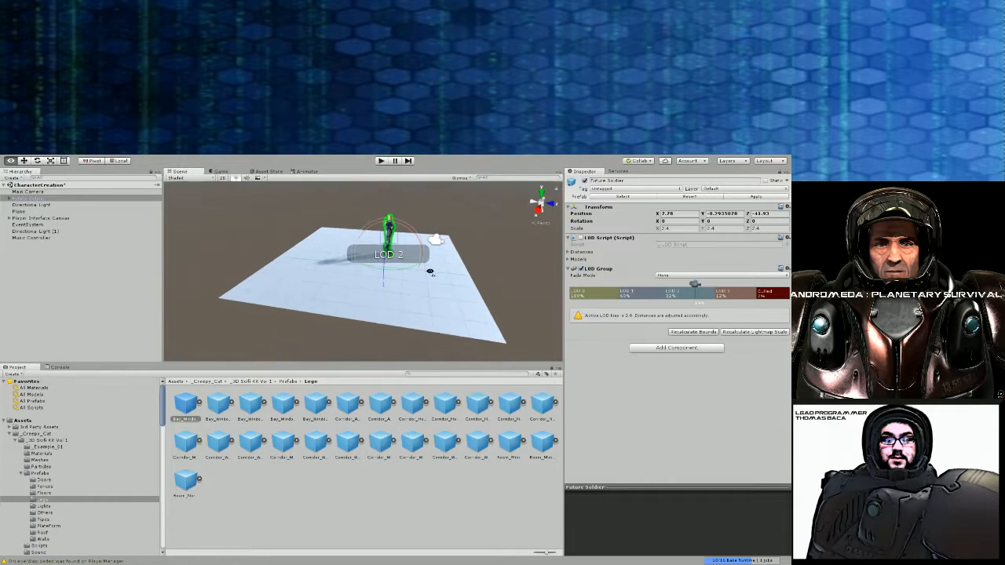
scroll(416, 274, down, 3)
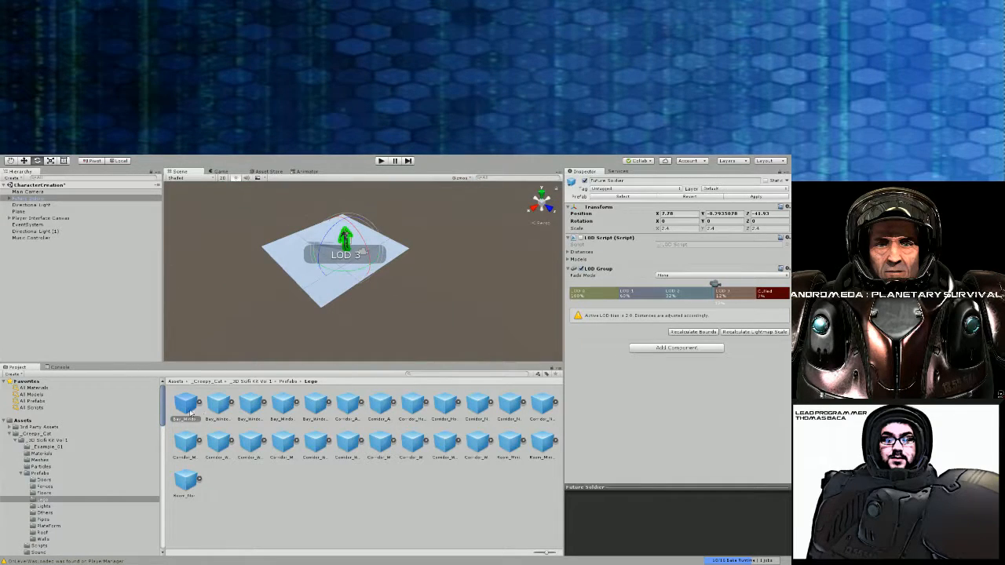
drag(191, 412, 401, 275)
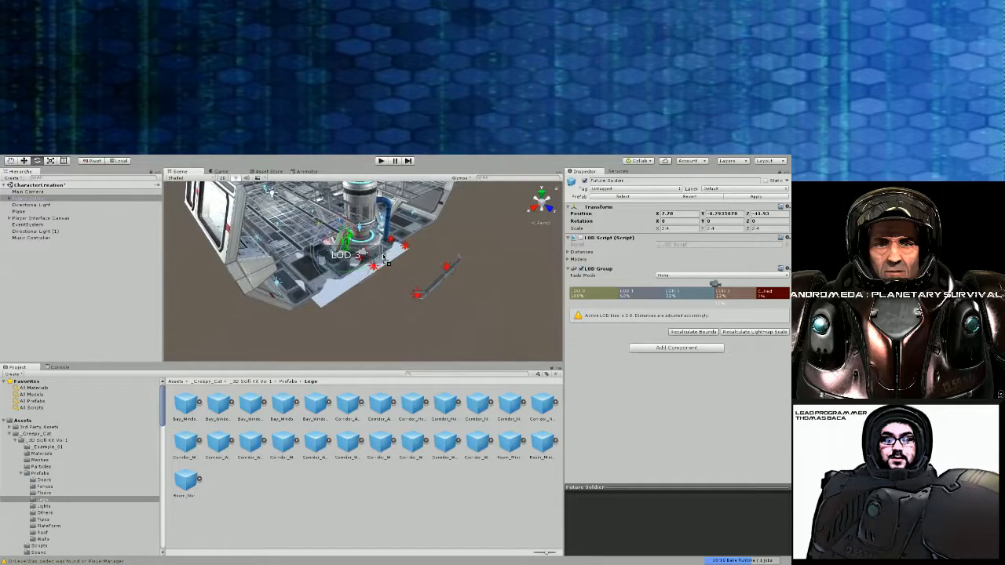
Move the Bay_Window_01 room across the floor to about X 5.65, Z -35.57
click(265, 201)
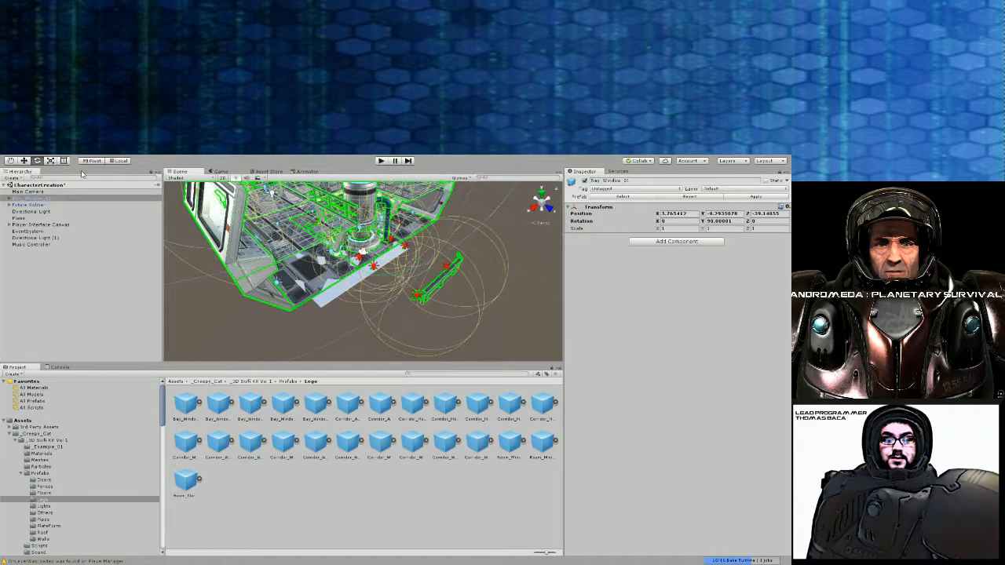
click(25, 161)
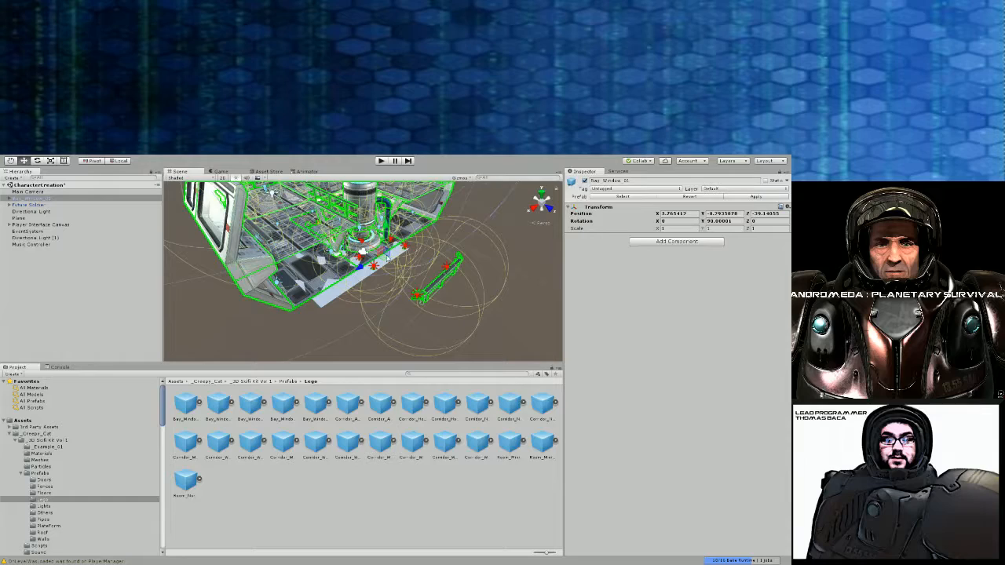
drag(386, 261, 427, 282)
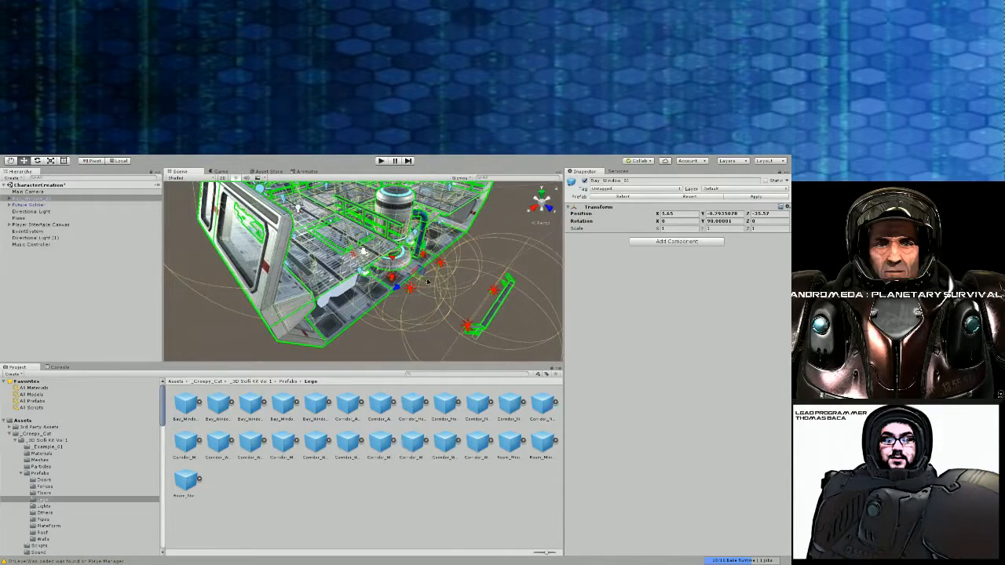
Delete the white Plane under the Future Soldier from the scene
click(30, 219)
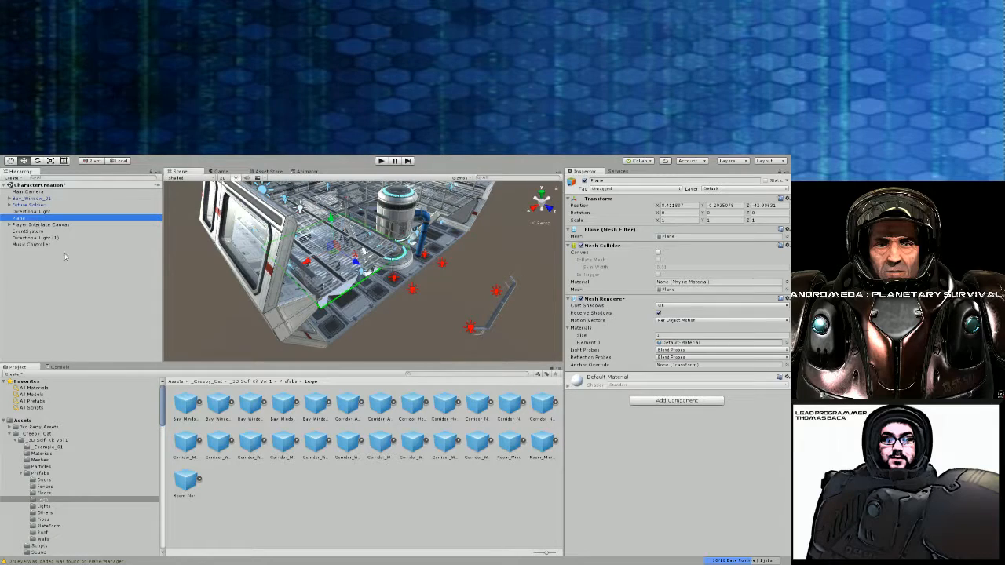
key(Delete)
scroll(346, 235, up, 6)
right_drag(345, 236, 317, 179)
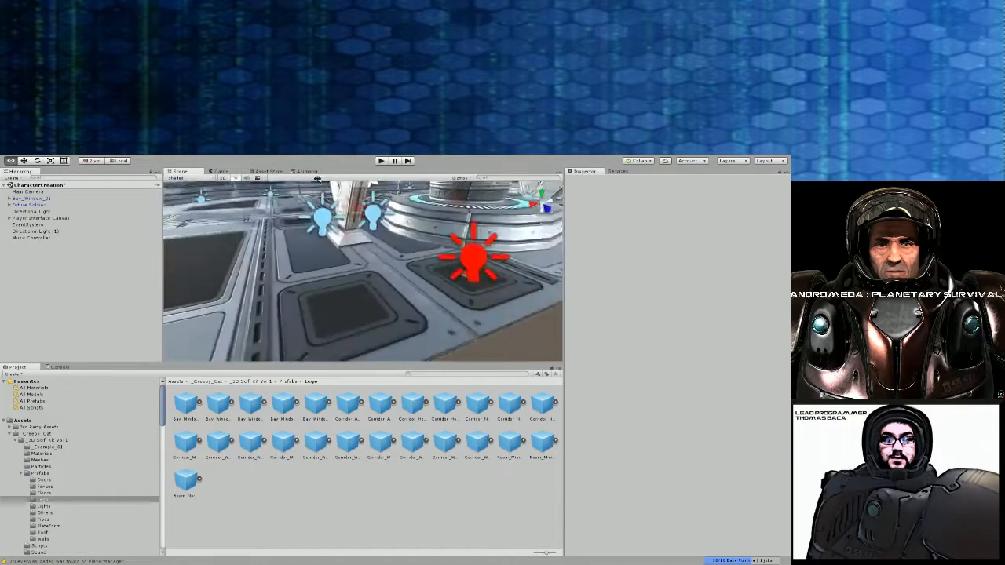
scroll(336, 192, down, 10)
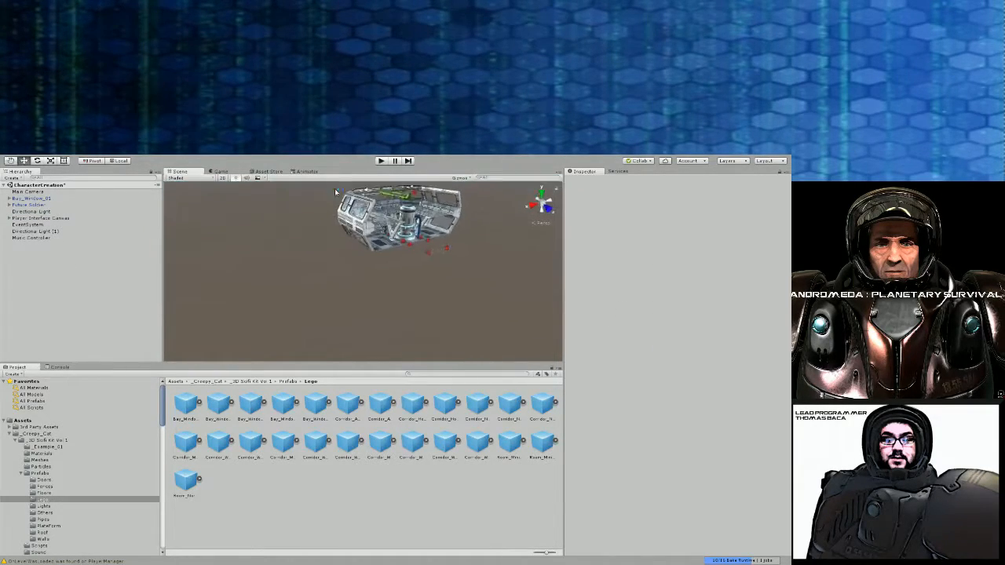
Move the Bay_Window_01 room to about X 6.3, Z -33.27 and check the framing in the game view
click(50, 199)
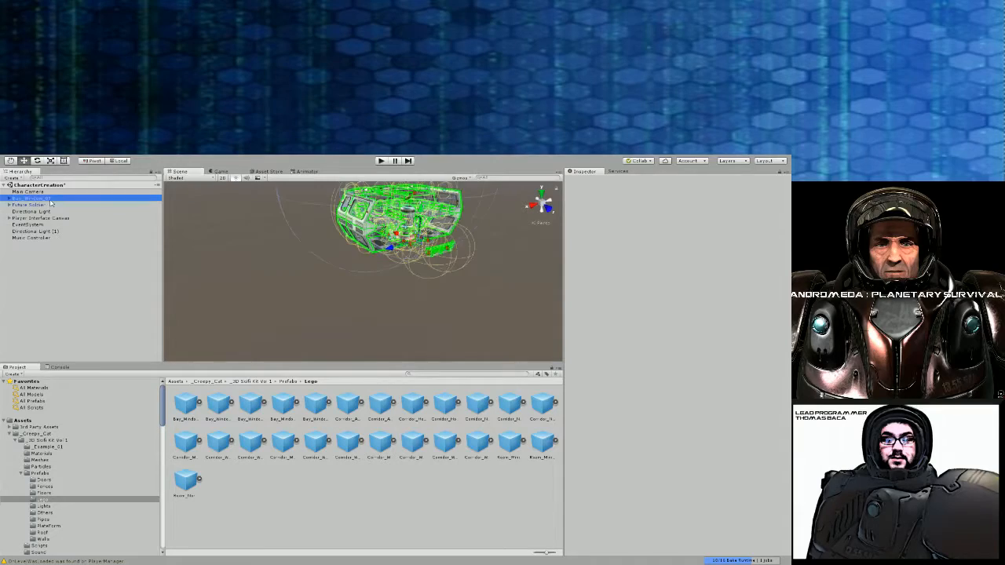
click(412, 249)
scroll(420, 253, up, 10)
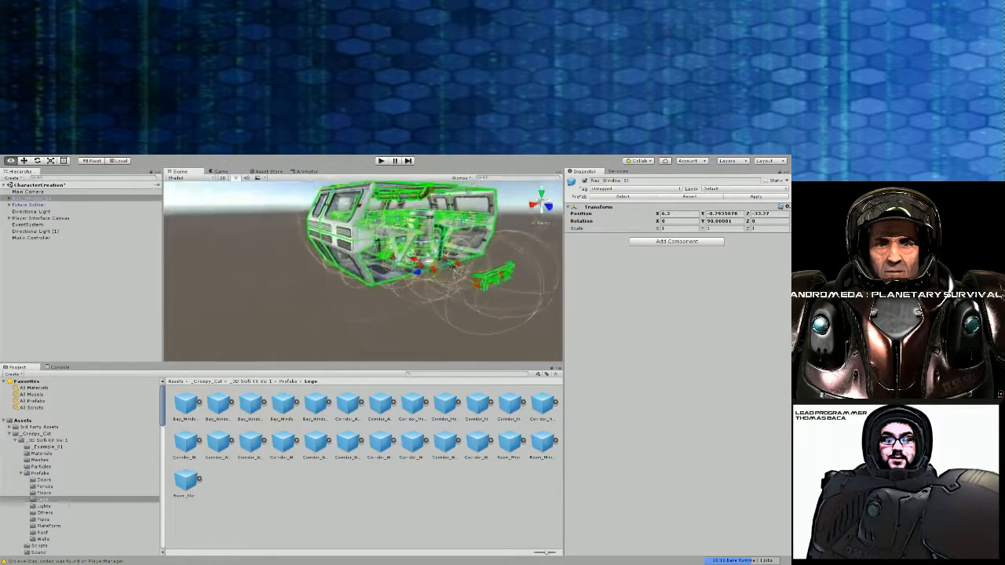
right_drag(501, 249, 229, 182)
click(229, 173)
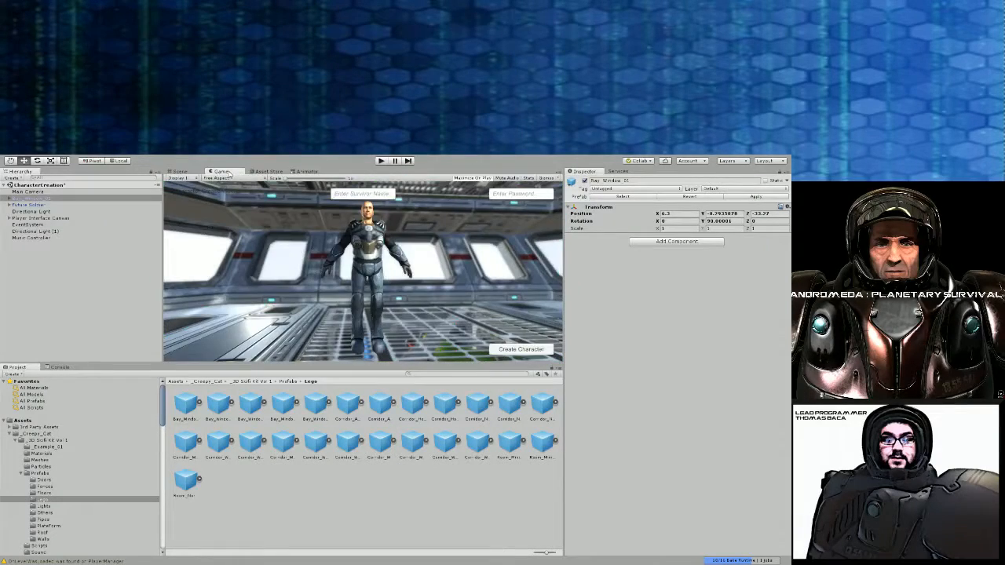
Adjust the Future Soldier's height to Y -0.38 against the room's floor and check it in the game view
click(192, 174)
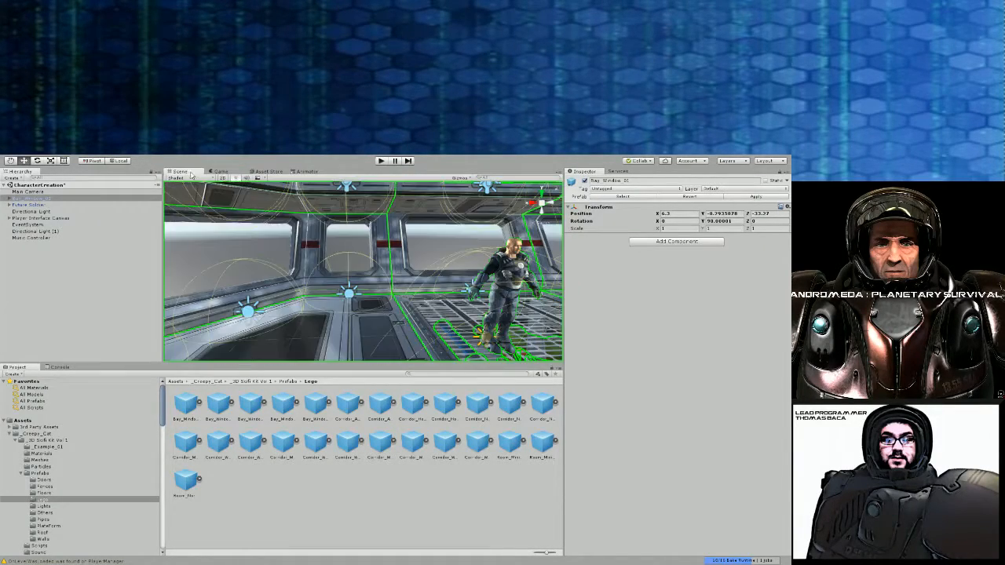
right_drag(361, 267, 333, 234)
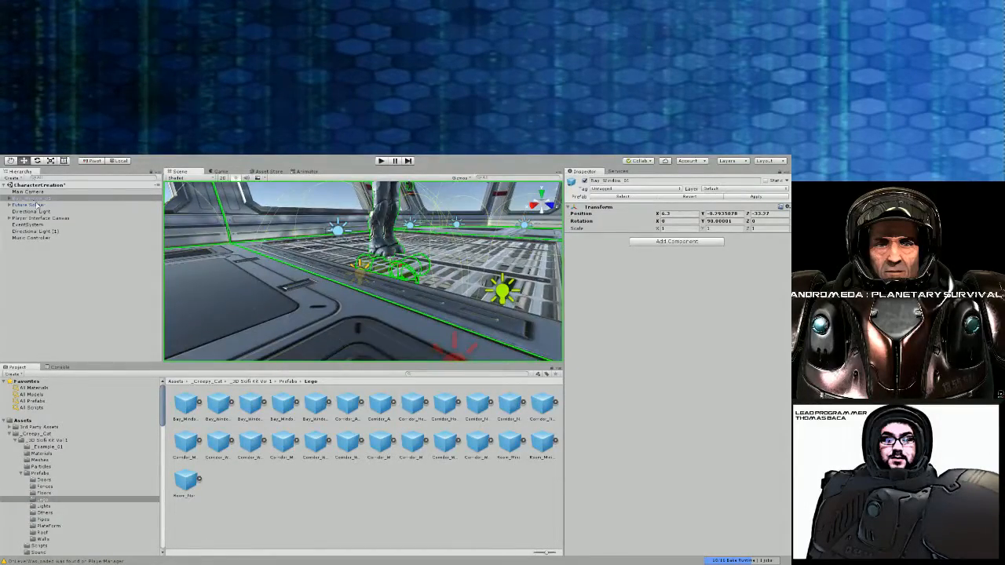
click(37, 204)
drag(386, 222, 388, 225)
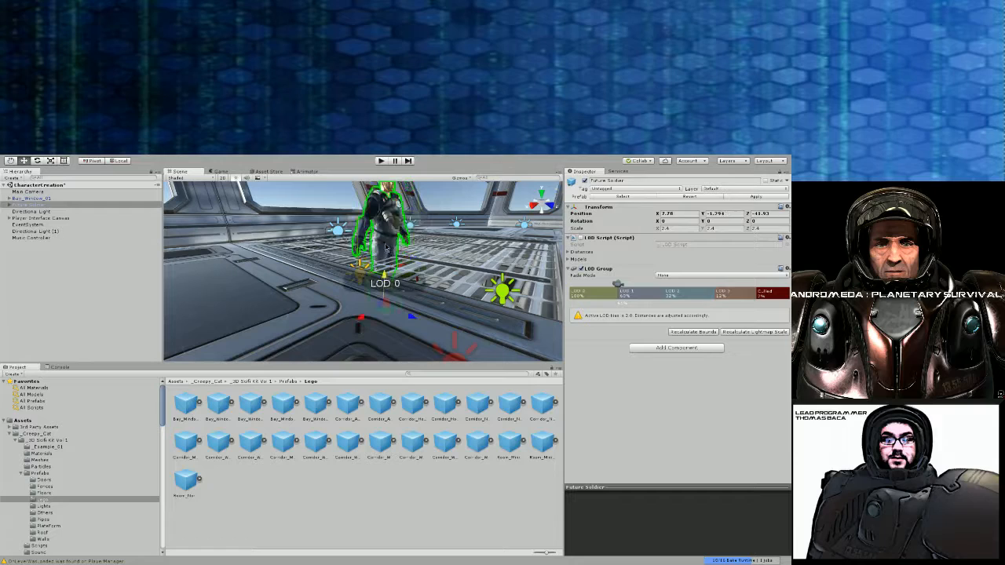
mouse_move(386, 241)
mouse_down()
mouse_move(386, 262)
mouse_move(386, 246)
mouse_up()
right_drag(398, 247, 389, 226)
key(w)
key(s)
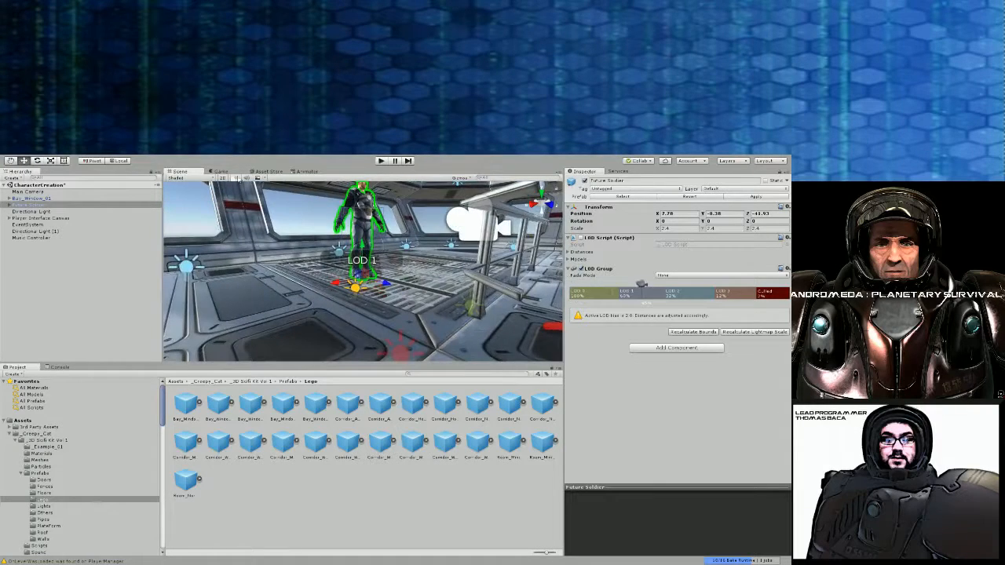
click(232, 174)
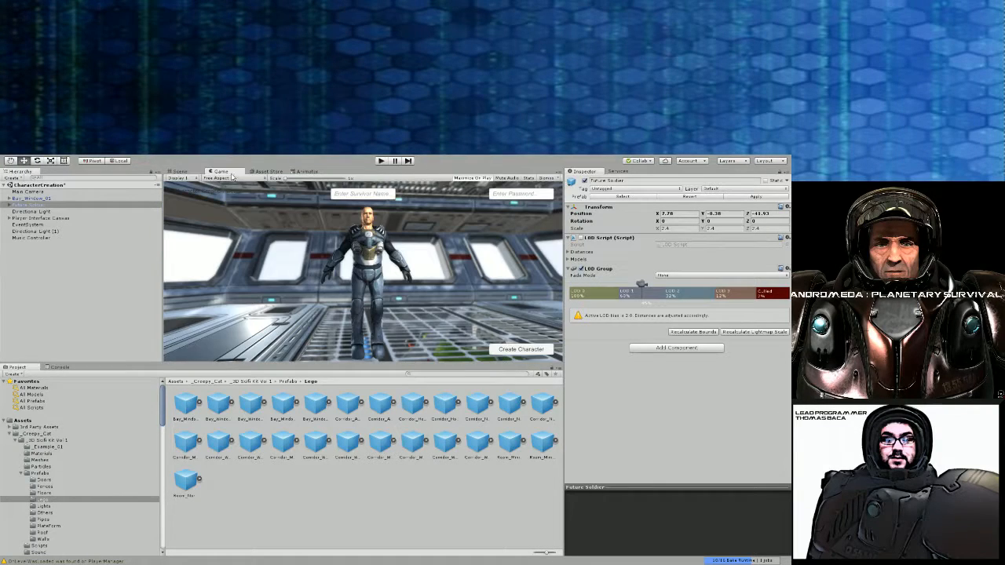
Set the Main Camera's clear flags to Skybox and add a Skybox component to it
click(43, 193)
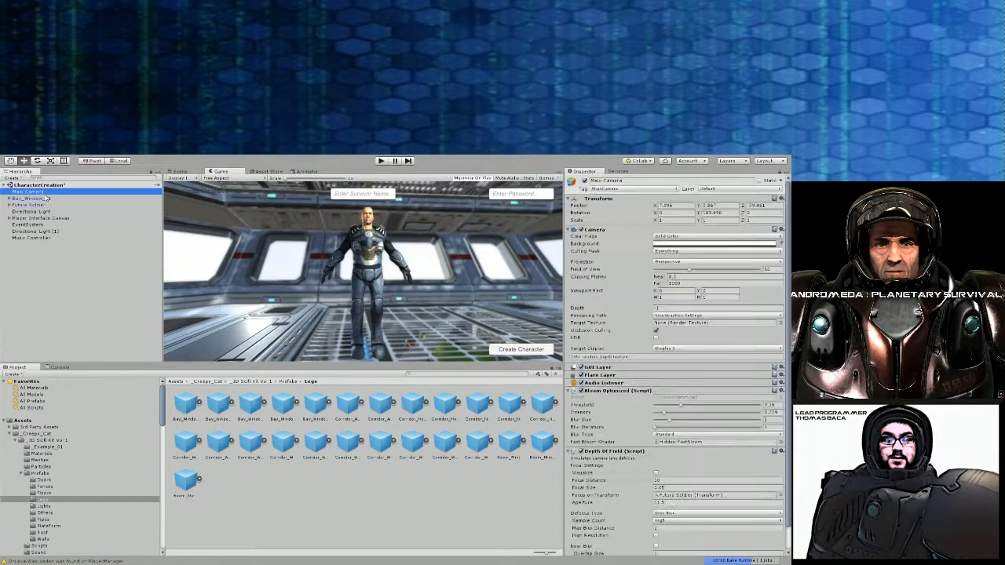
click(675, 248)
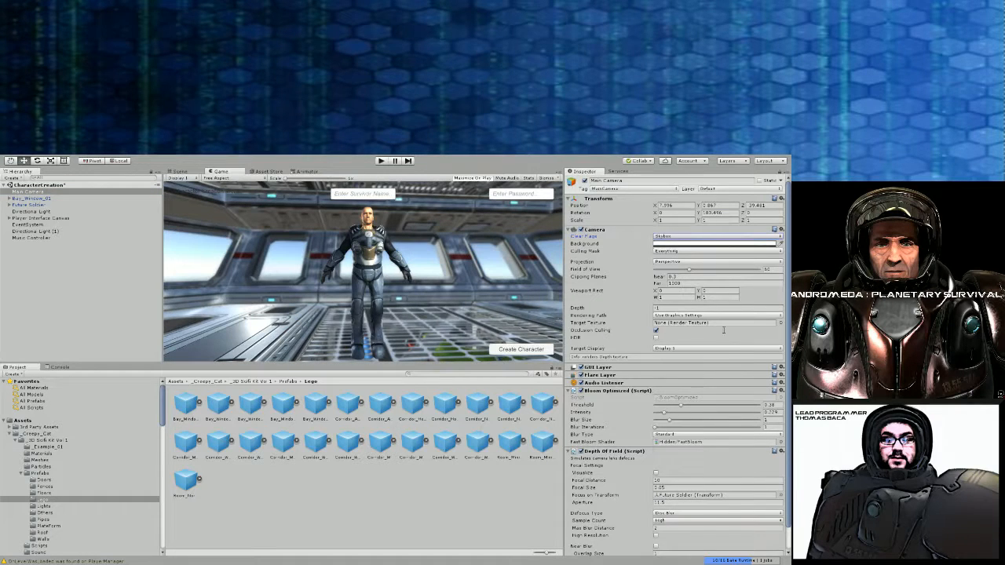
scroll(725, 335, down, 2)
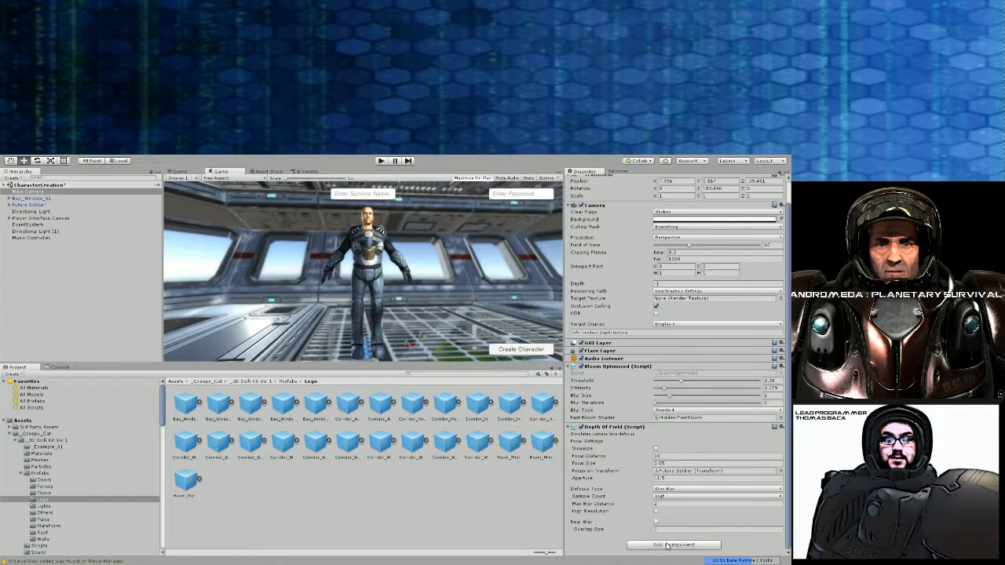
click(667, 545)
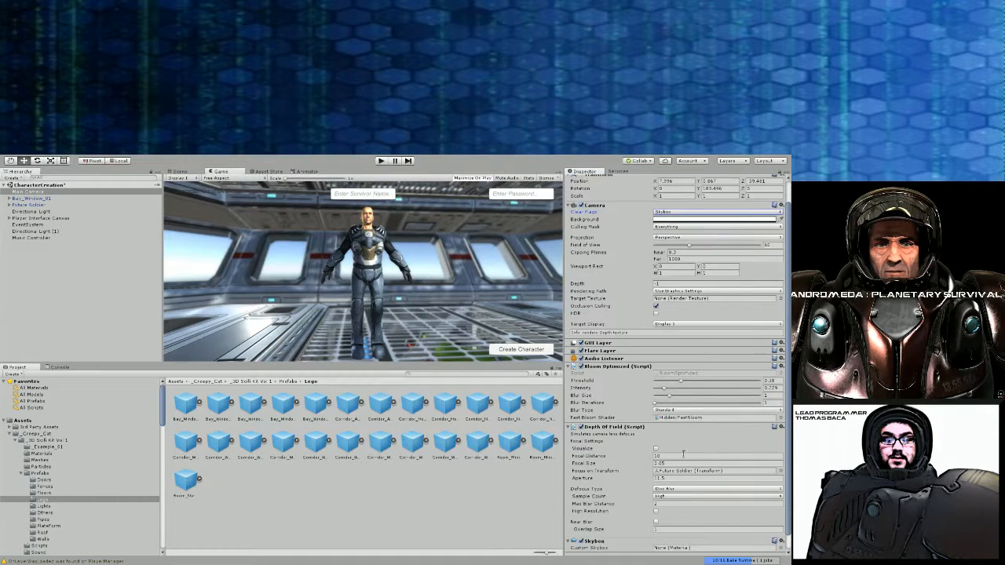
Assign a sky material to the Custom Skybox of the Main Camera's Skybox component
scroll(683, 454, down, 1)
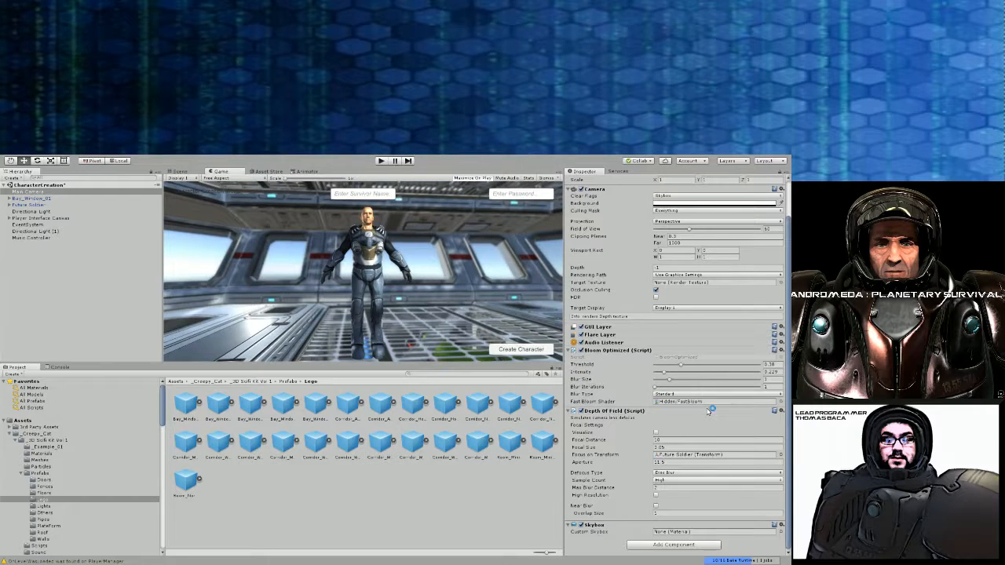
click(561, 370)
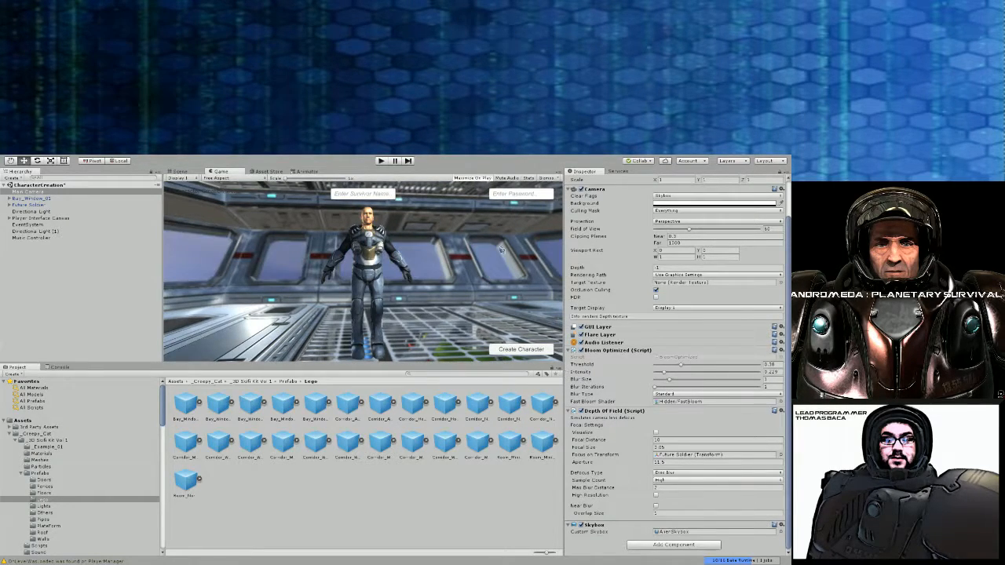
Inspect the room's interior in the scene view, then play-test the character creation scene with its new sky and stop it
click(180, 171)
scroll(285, 294, down, 5)
right_drag(286, 294, 266, 268)
key(w)
key(w)
key(w)
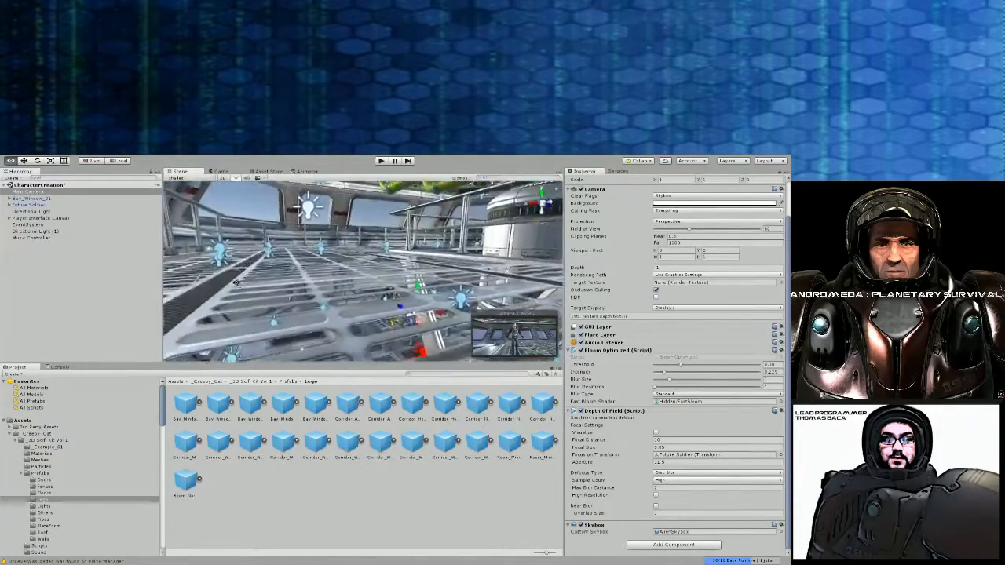
key(ctrl+p)
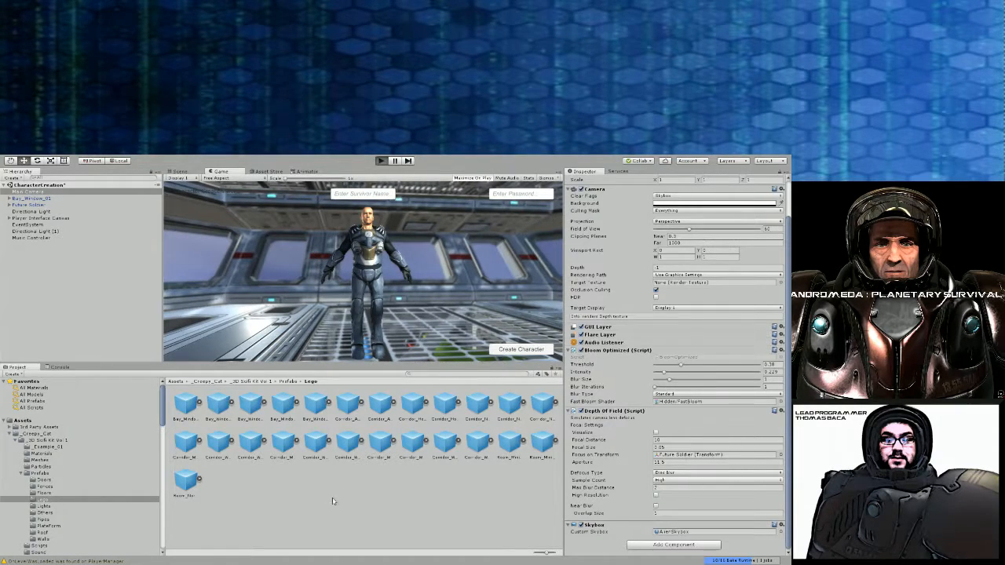
key(ctrl+p)
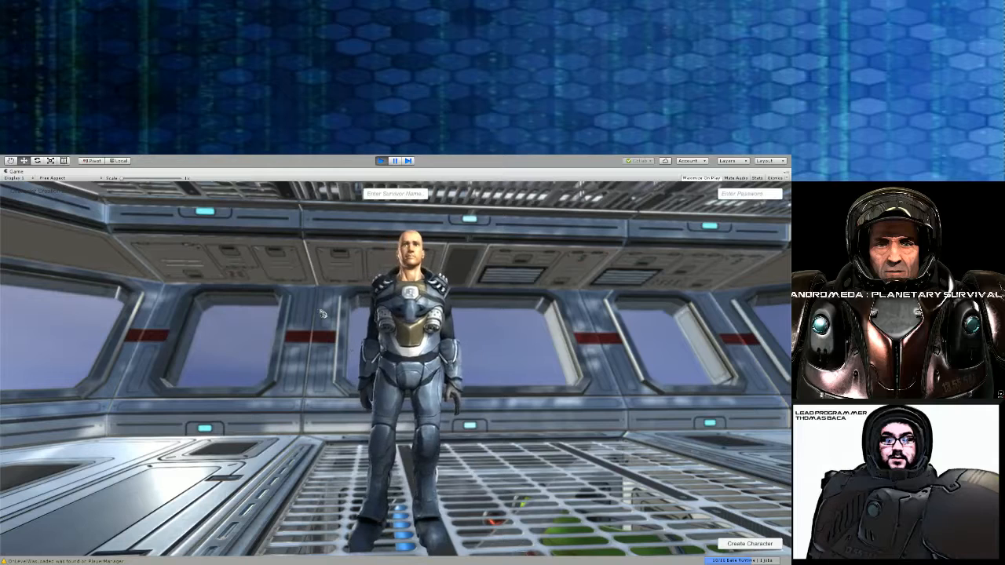
click(384, 160)
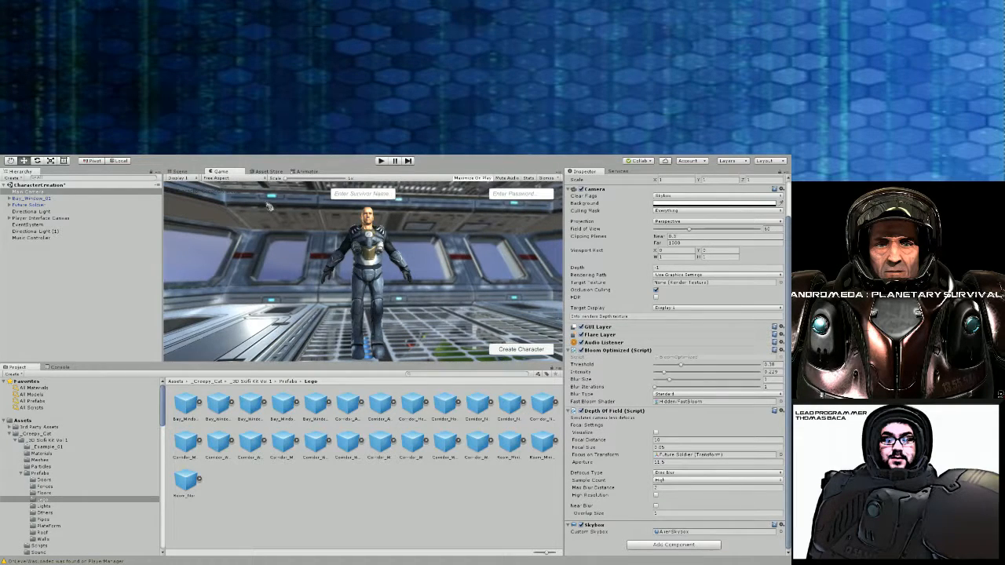
Examine the bay window room and its surroundings from outside and compare them with the game view
click(181, 171)
key(s)
right_drag(289, 245, 366, 205)
key(w)
key(s)
right_drag(599, 184, 265, 221)
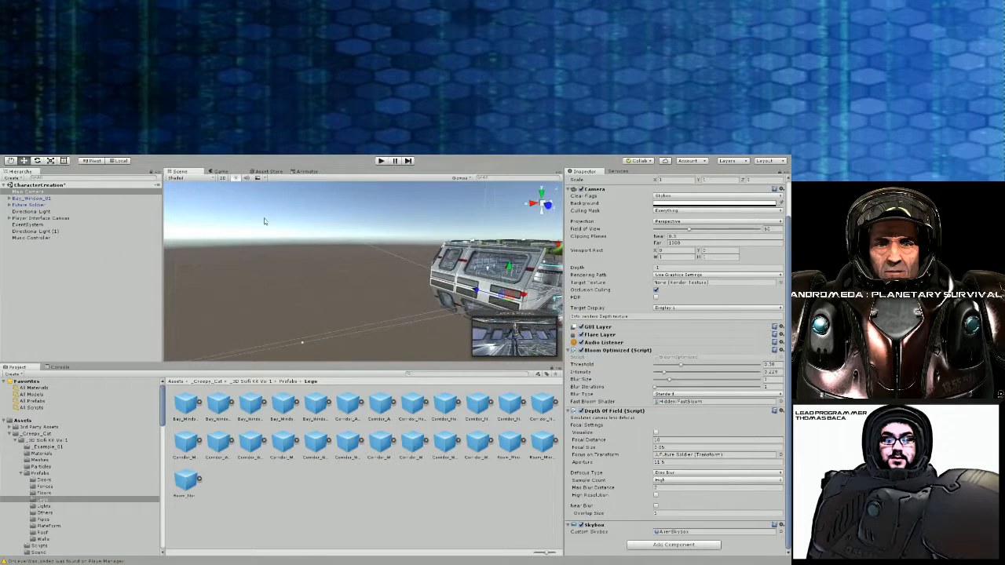
click(218, 171)
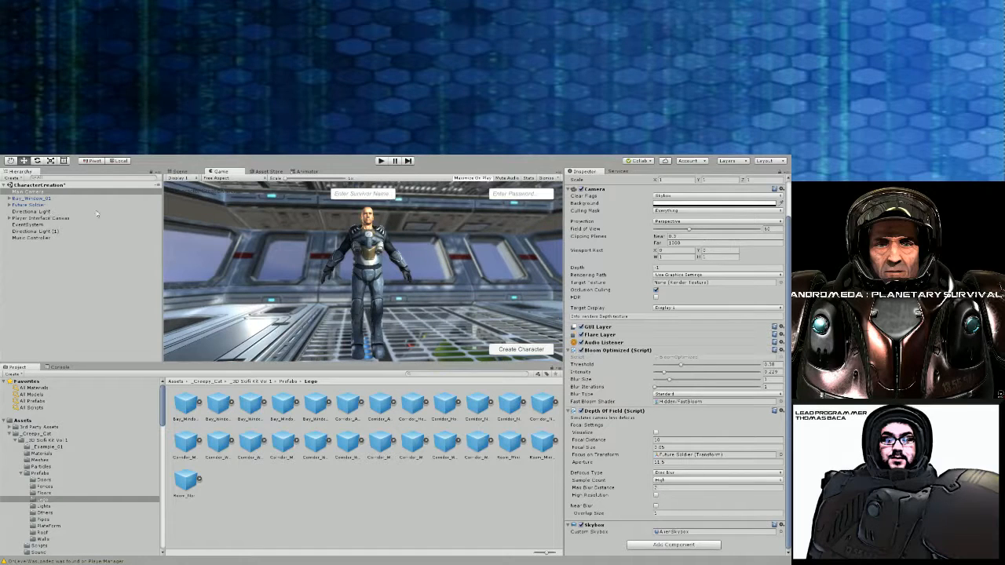
Raise the Main Camera to Y 14.12, tilt it upward and set its Y rotation to about 474.4 to face the sky's planets
scroll(678, 236, up, 3)
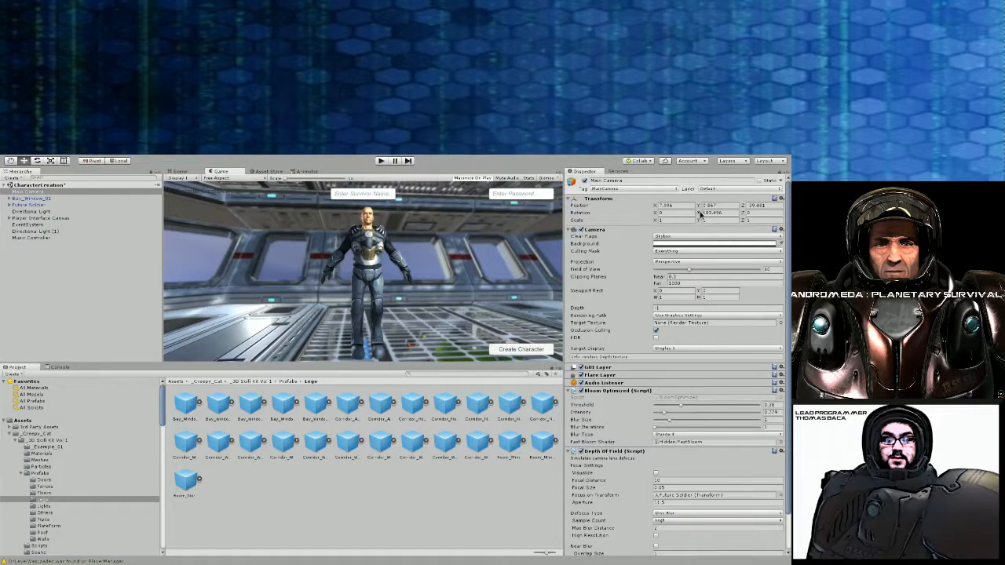
drag(735, 213, 697, 169)
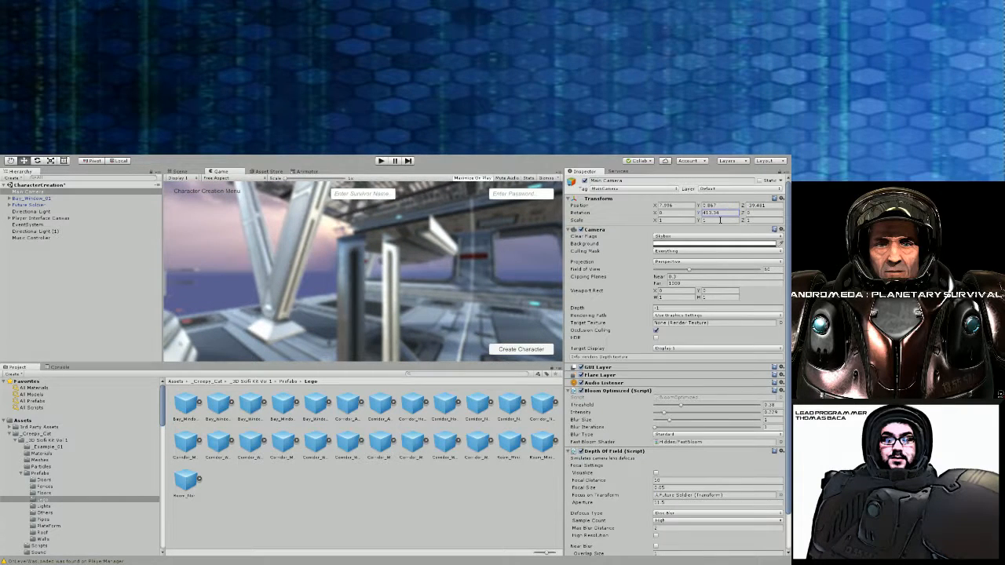
drag(658, 214, 88, 181)
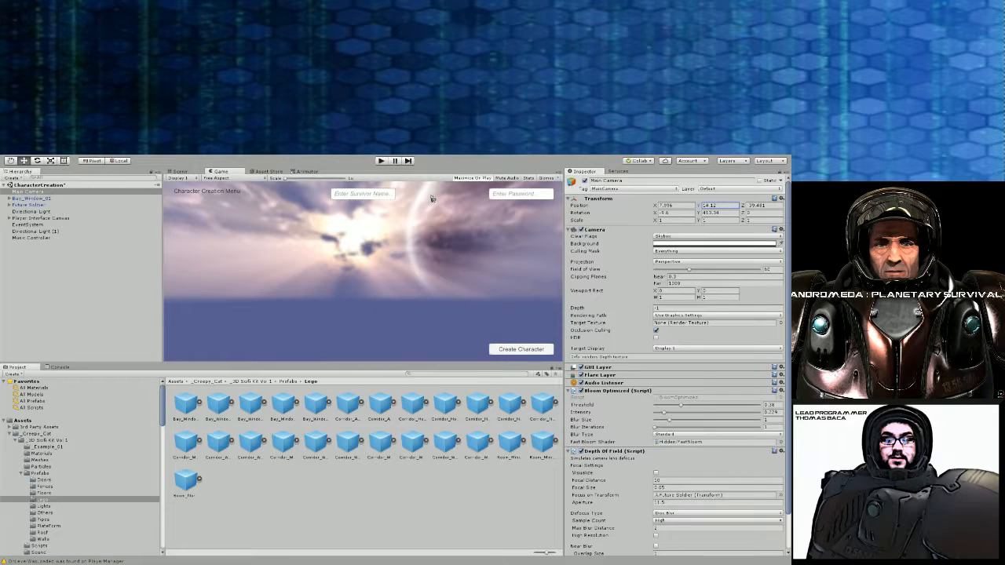
drag(658, 215, 372, 240)
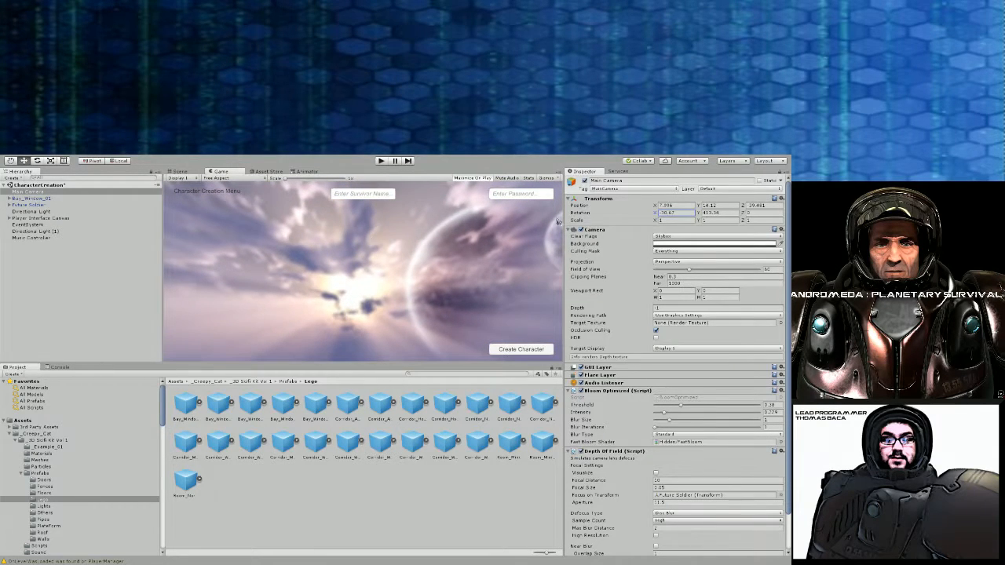
drag(699, 215, 176, 251)
Select Bay_Window_01 and the Future Soldier together and raise them toward the Main Camera's height
click(182, 171)
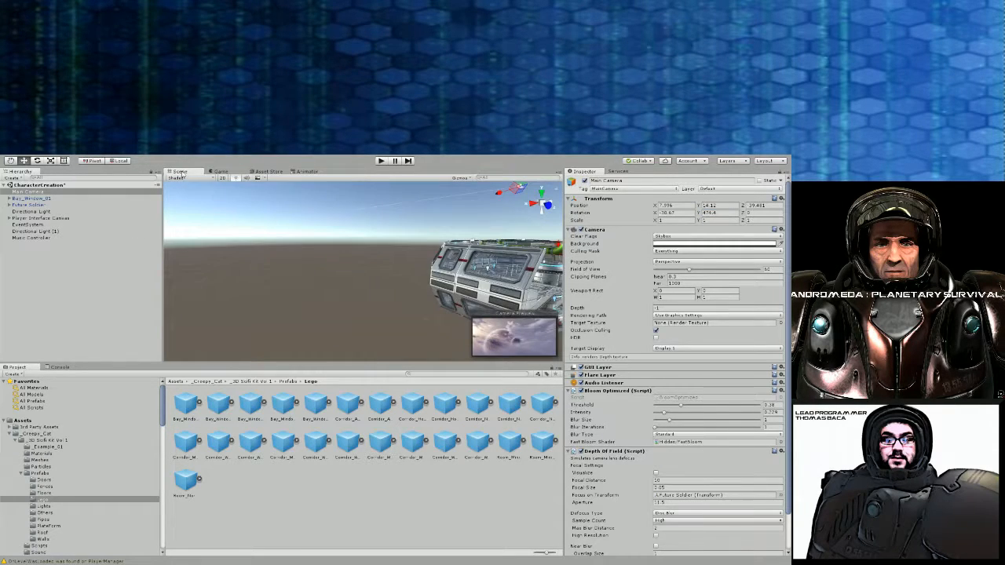
right_drag(286, 230, 192, 229)
key(s)
key(d)
click(37, 199)
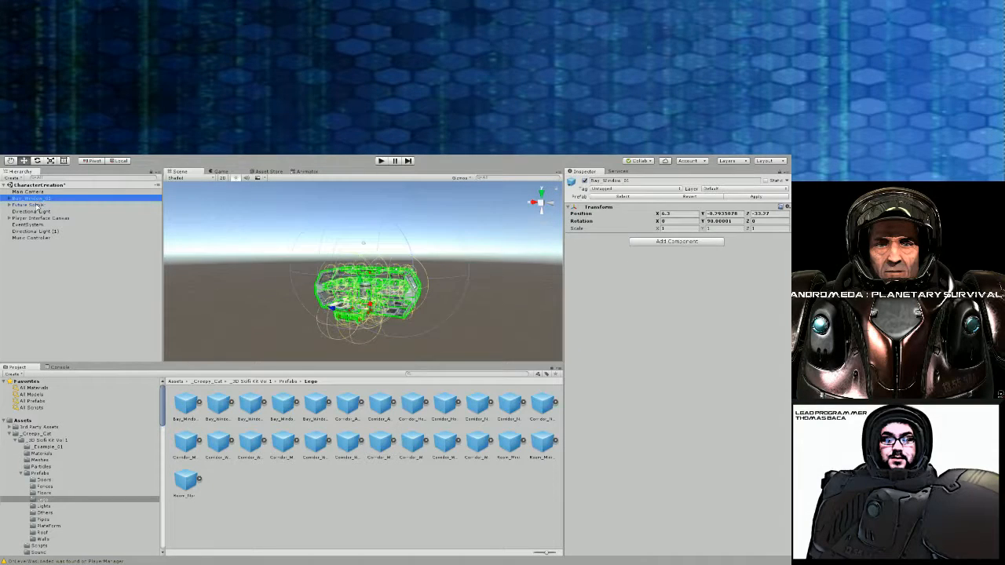
shift+click(37, 205)
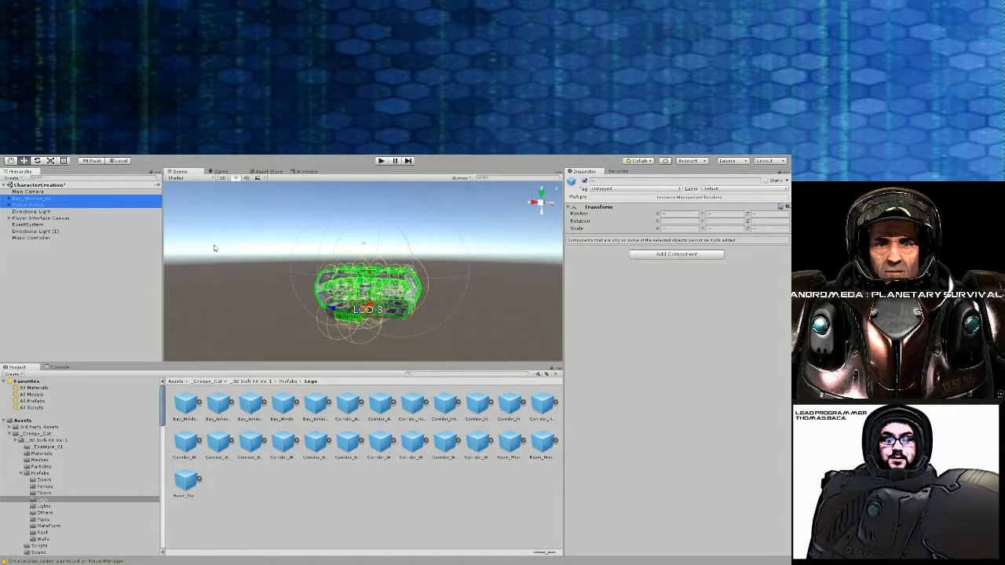
right_drag(261, 222, 327, 271)
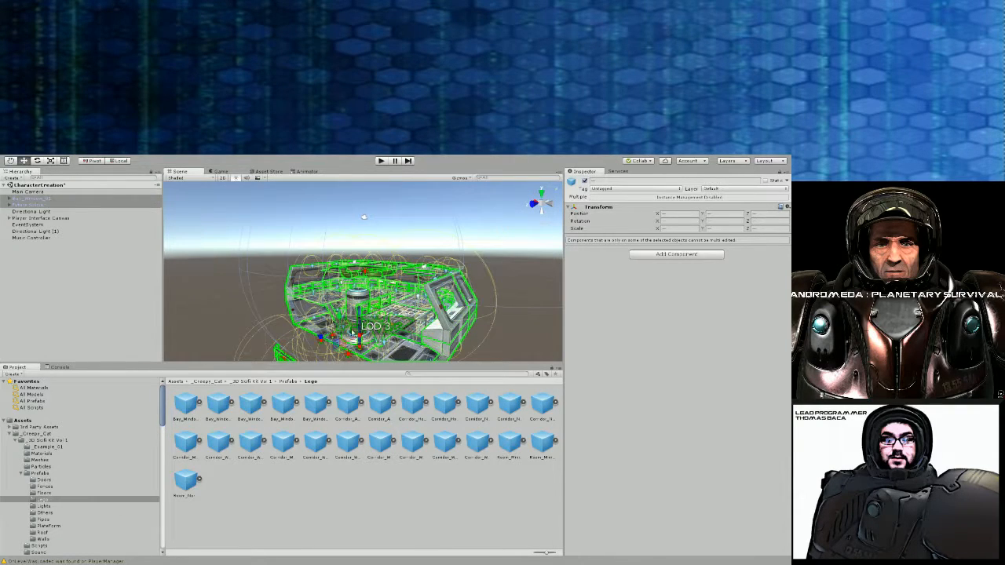
drag(338, 321, 340, 213)
Rotate the room and the soldier together, bringing Bay_Window_01 to about Y 10.96 and Z 56.27
right_drag(341, 214, 138, 179)
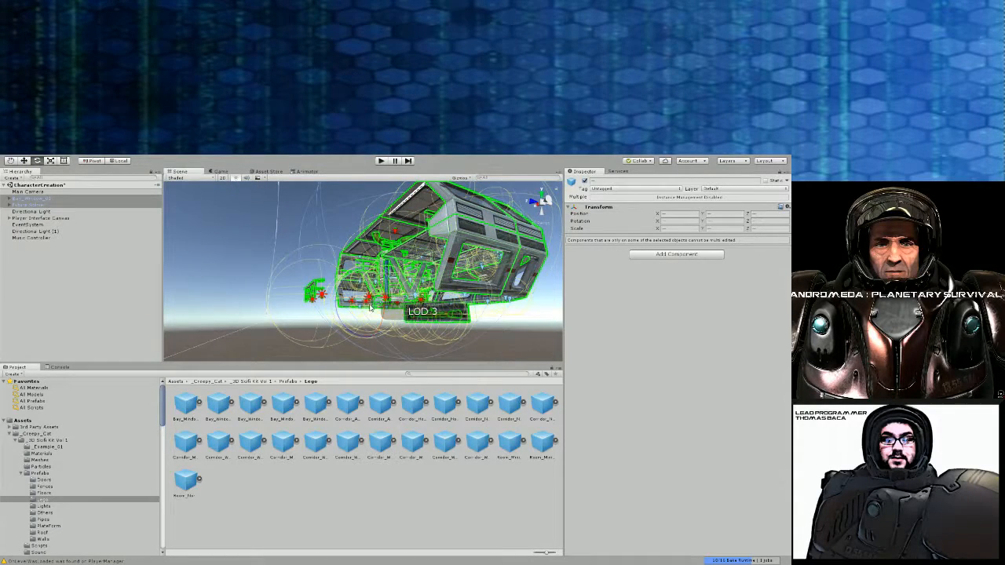
right_drag(363, 299, 466, 309)
right_drag(376, 291, 82, 225)
click(25, 161)
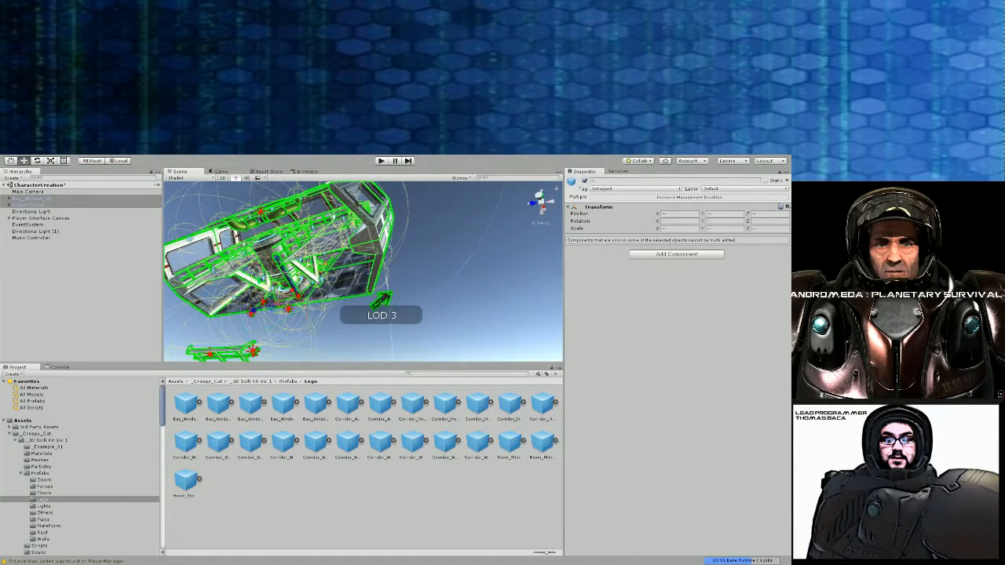
right_drag(278, 303, 103, 242)
Check the Main Camera's framing in the game view and raise the camera to about Y 15.6 toward the tilted room
double_click(46, 193)
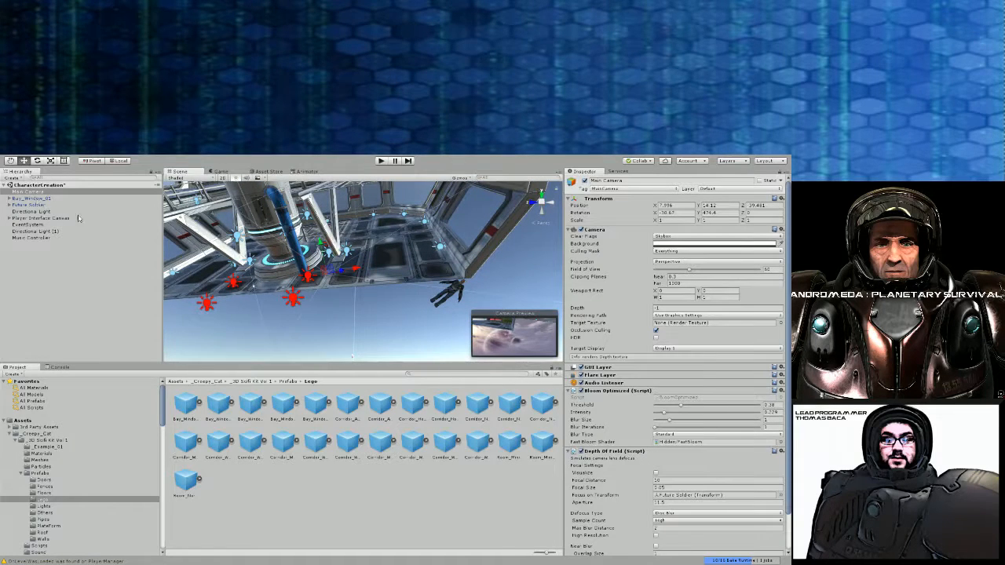
click(222, 172)
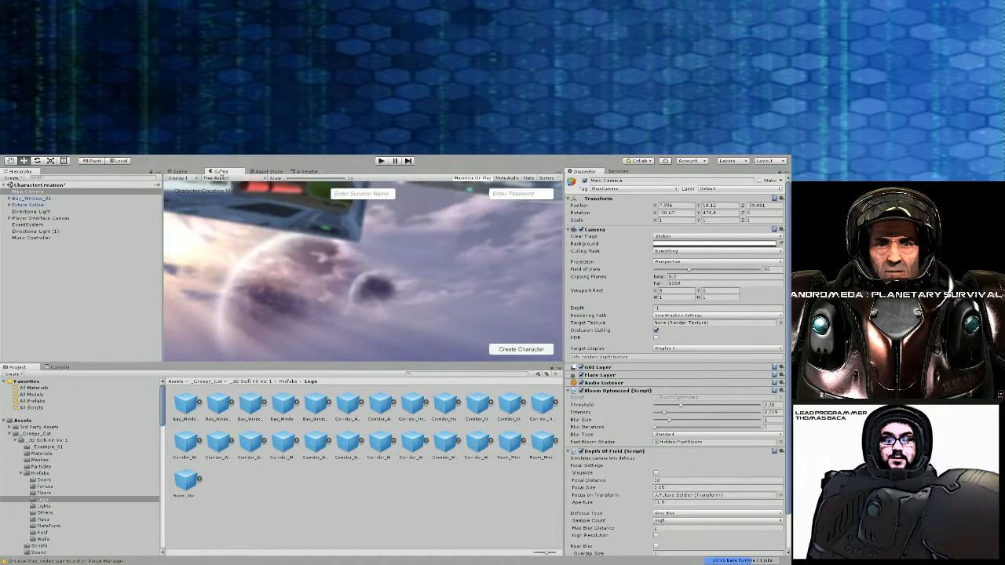
drag(699, 210, 719, 219)
click(188, 172)
alt+drag(298, 259, 284, 275)
scroll(302, 271, up, 15)
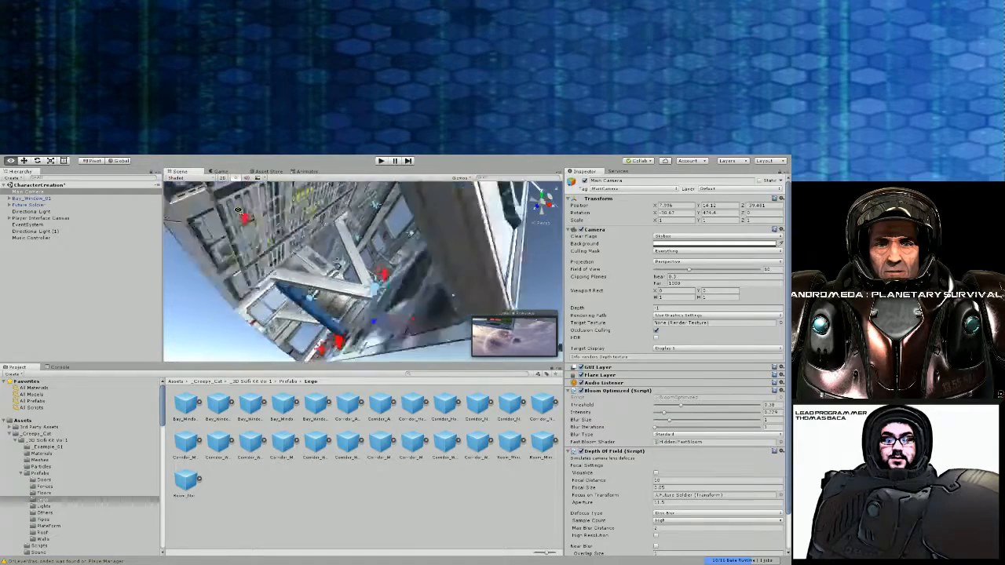
mouse_move(302, 270)
right_down()
mouse_move(290, 277)
mouse_move(300, 257)
right_up()
scroll(290, 277, down, 5)
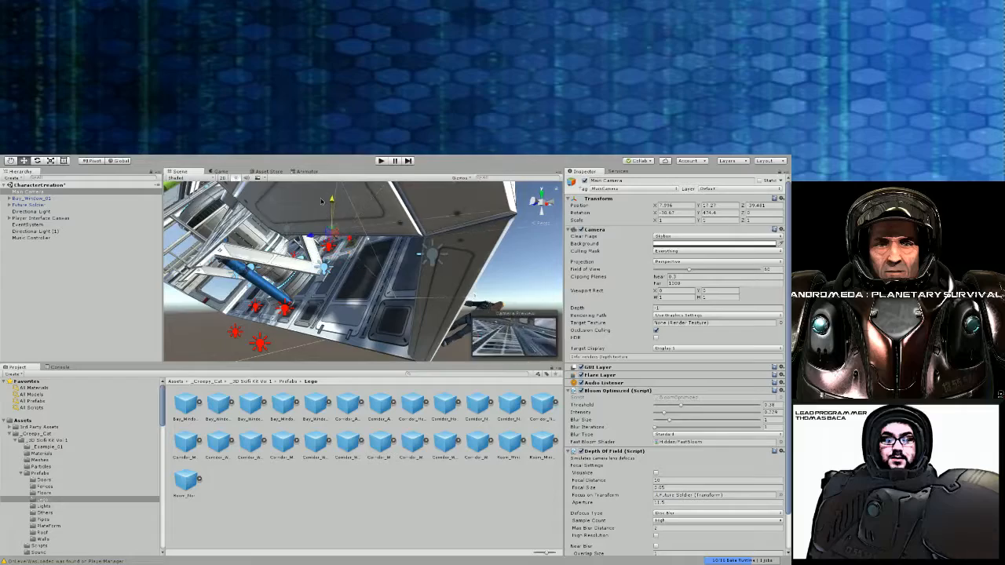
drag(321, 202, 320, 190)
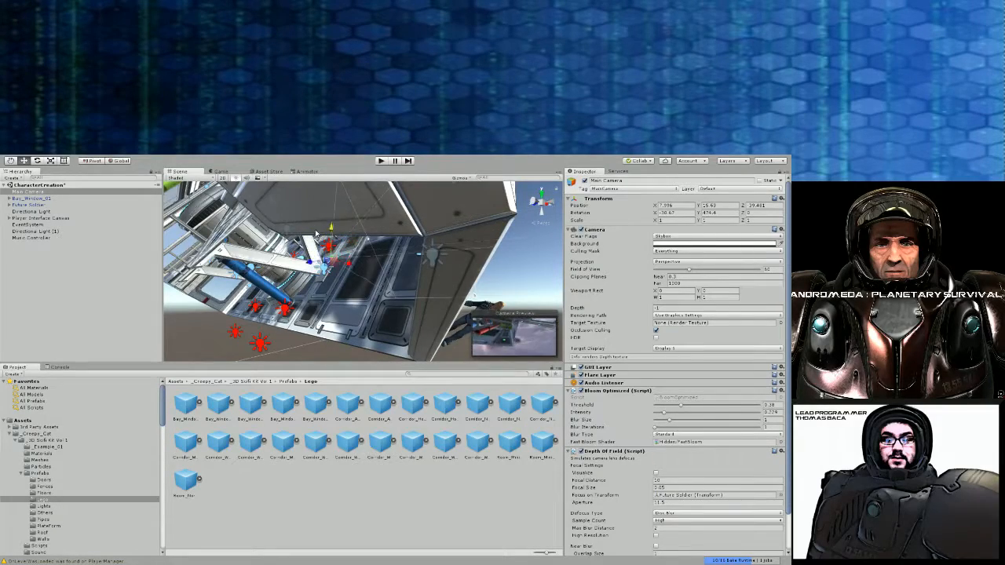
Move the Main Camera inside the room to about X 6.59, Y 17.93, Z -36.53 and check the framing in the game view
key(w)
right_drag(316, 233, 304, 277)
drag(332, 289, 225, 163)
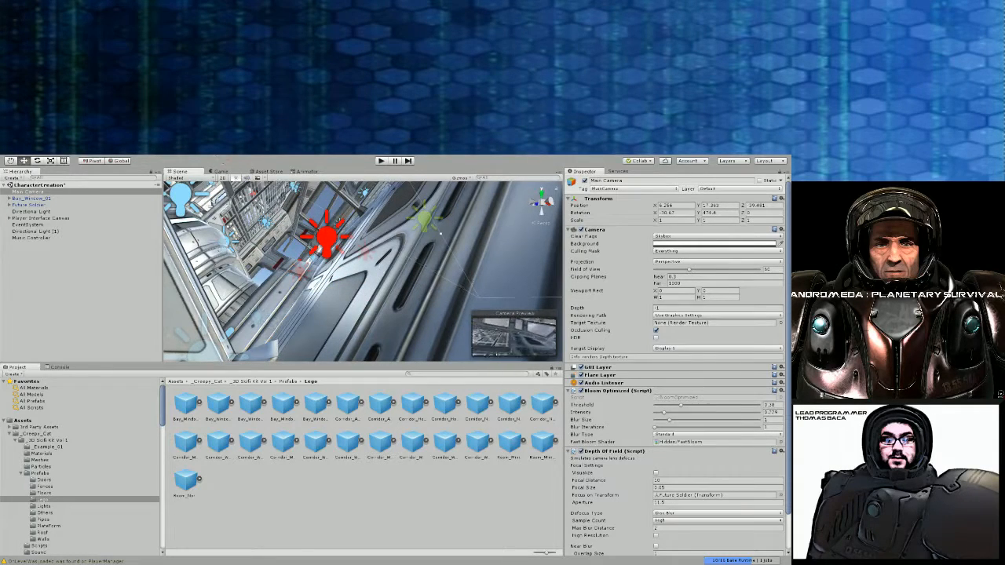
right_drag(333, 243, 498, 282)
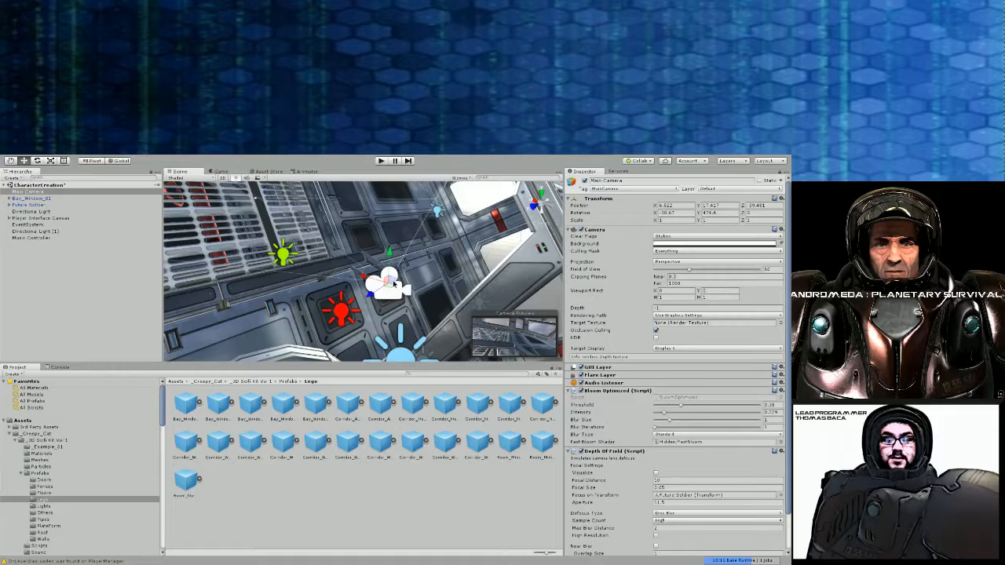
drag(395, 284, 238, 312)
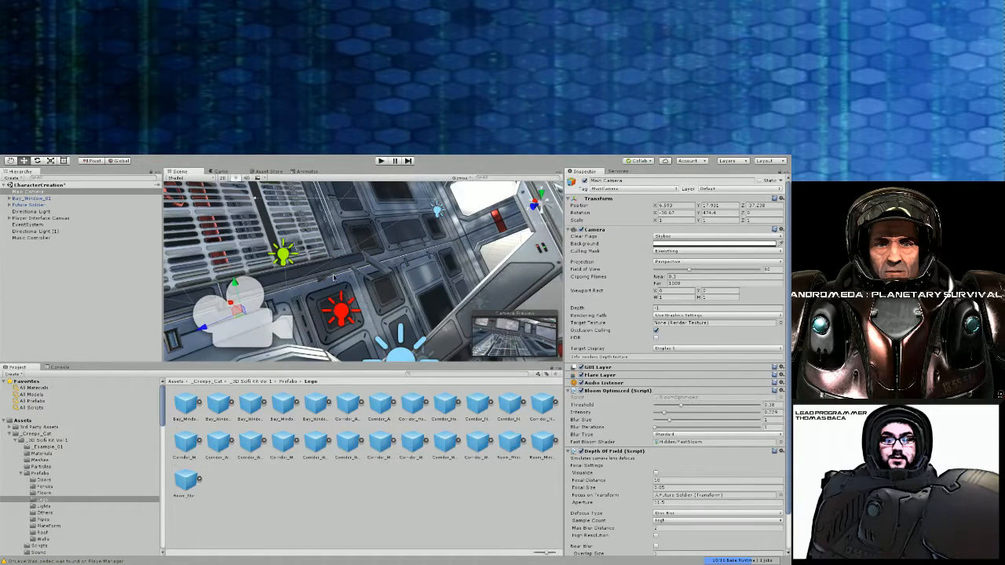
right_drag(334, 277, 261, 277)
drag(321, 298, 262, 313)
click(226, 172)
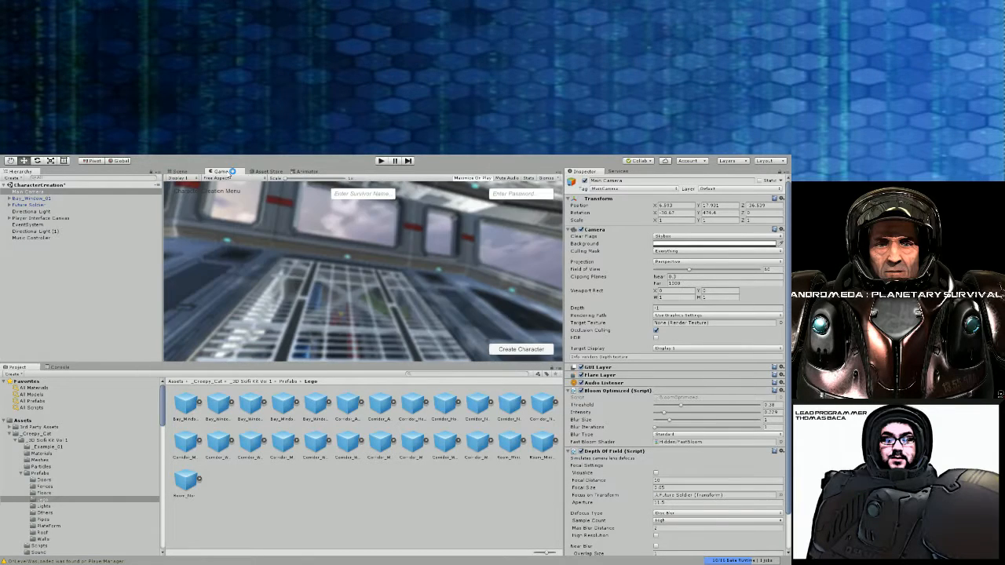
Rotate Bay_Window_01 to X 0.04, Y 21, Z 51.2 to level the room in the game view
click(182, 172)
scroll(314, 253, down, 8)
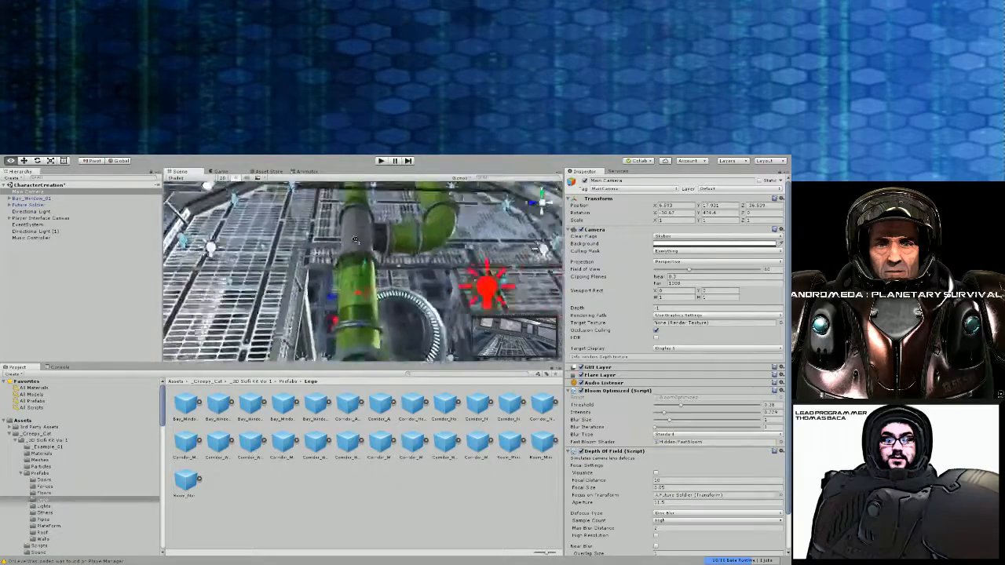
alt+drag(315, 254, 273, 238)
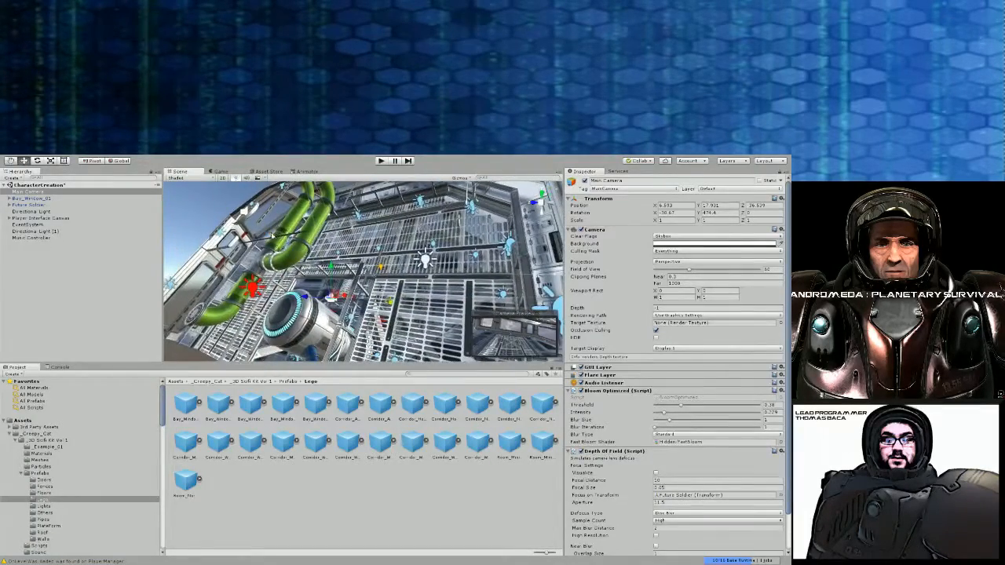
click(43, 200)
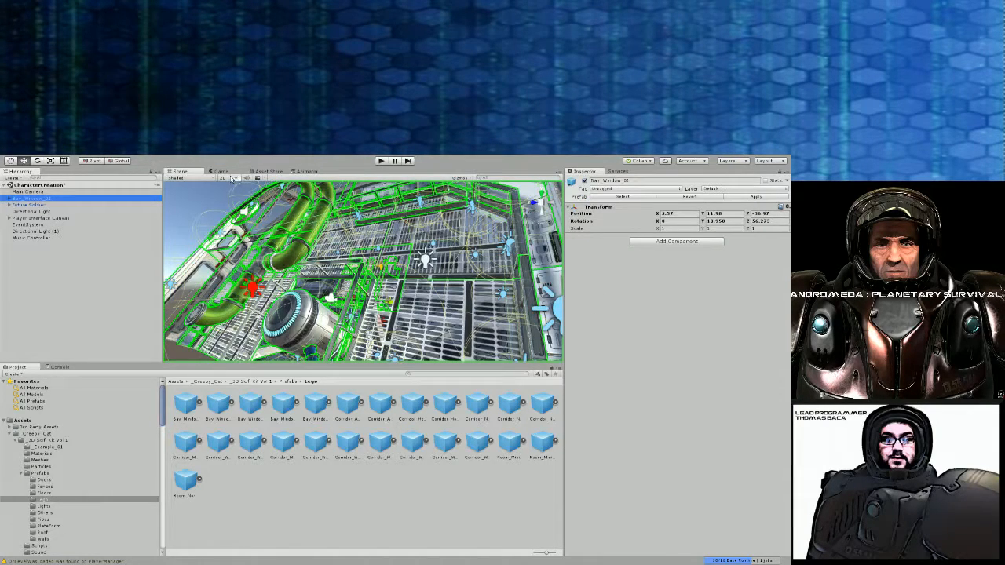
key(f)
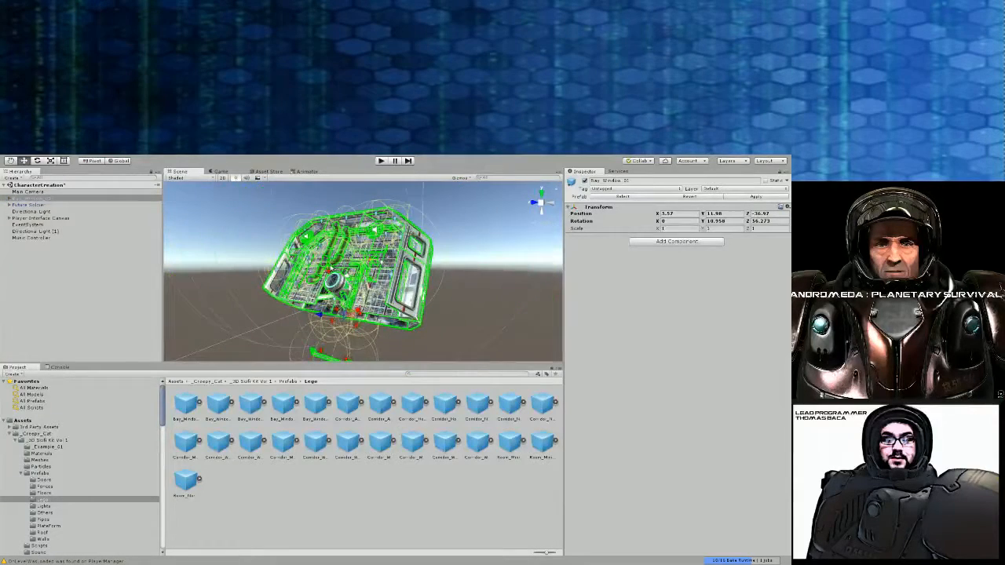
click(218, 172)
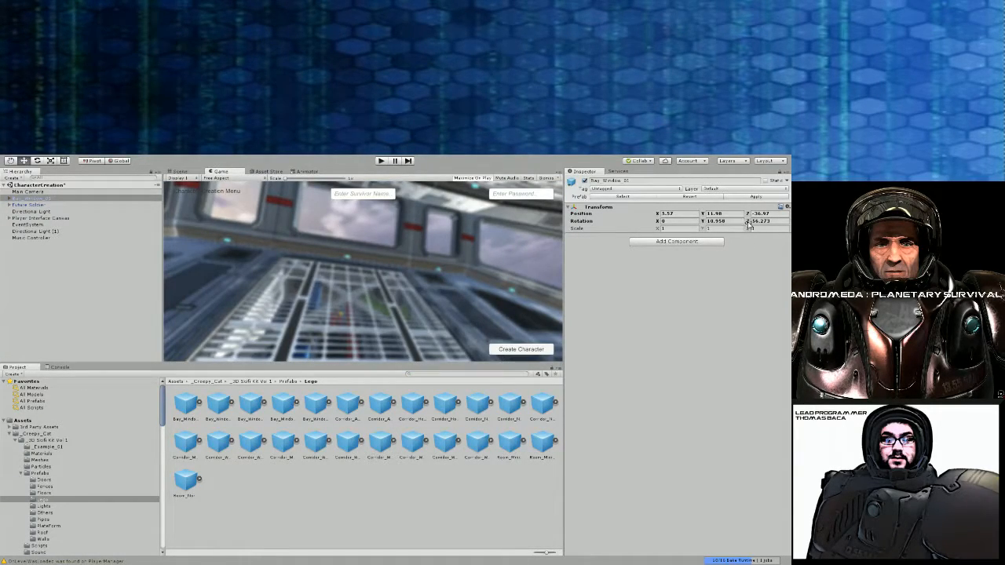
drag(748, 223, 721, 227)
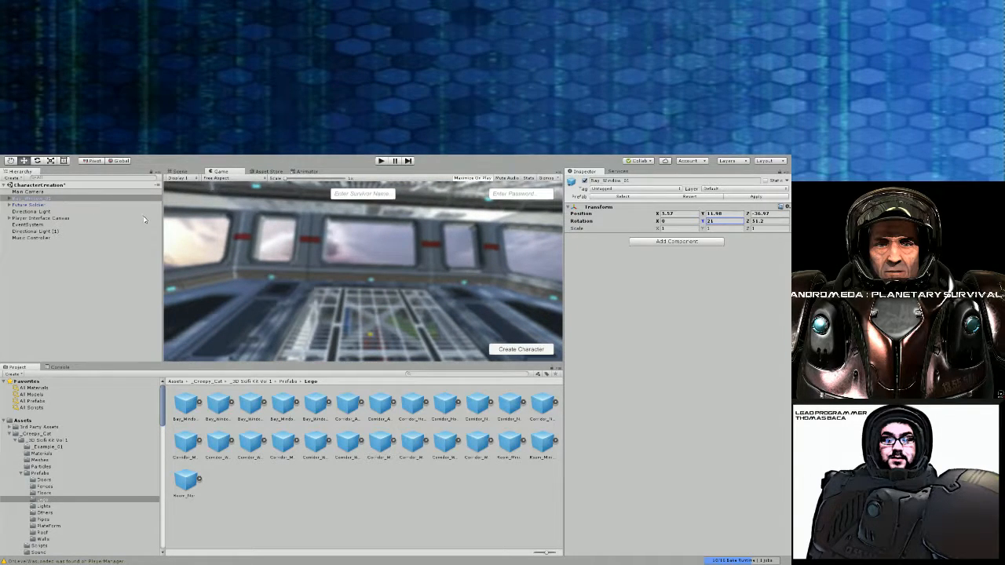
drag(655, 223, 657, 219)
Try moving Future Soldier into the tilted room, to about X 7.05, Y 21.45, Z -38.67, and check it in the game view
click(178, 172)
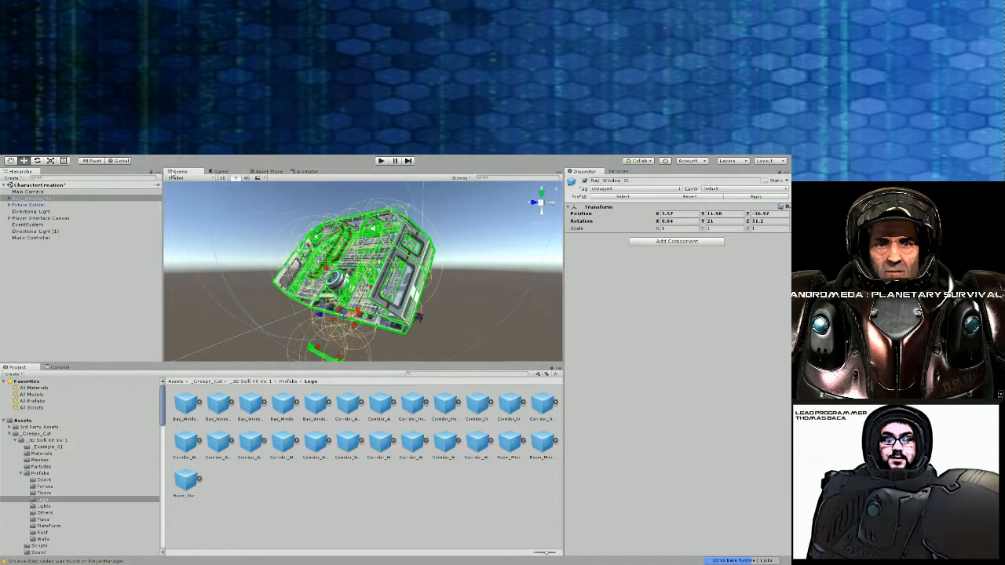
double_click(35, 204)
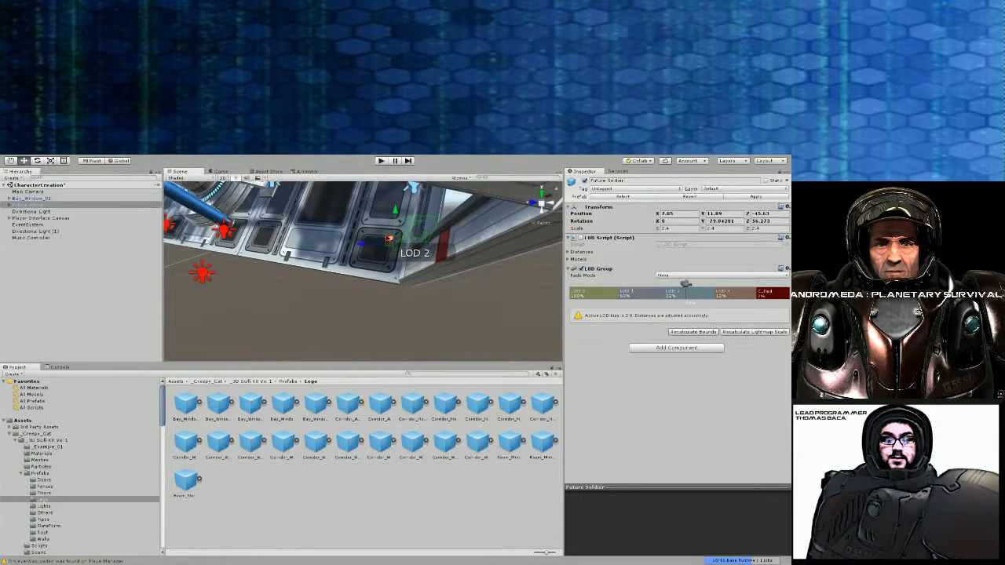
scroll(360, 277, down, 10)
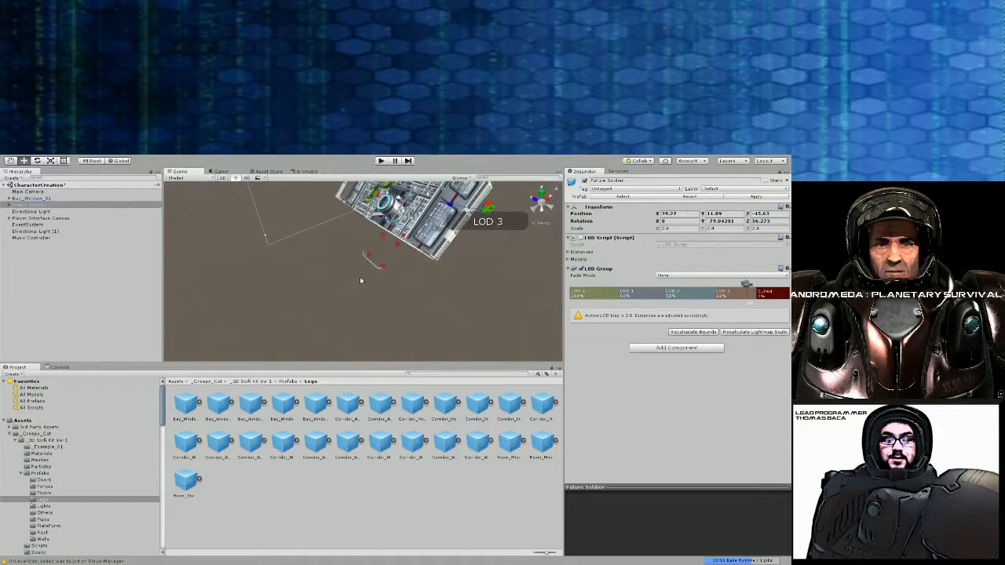
drag(488, 211, 416, 182)
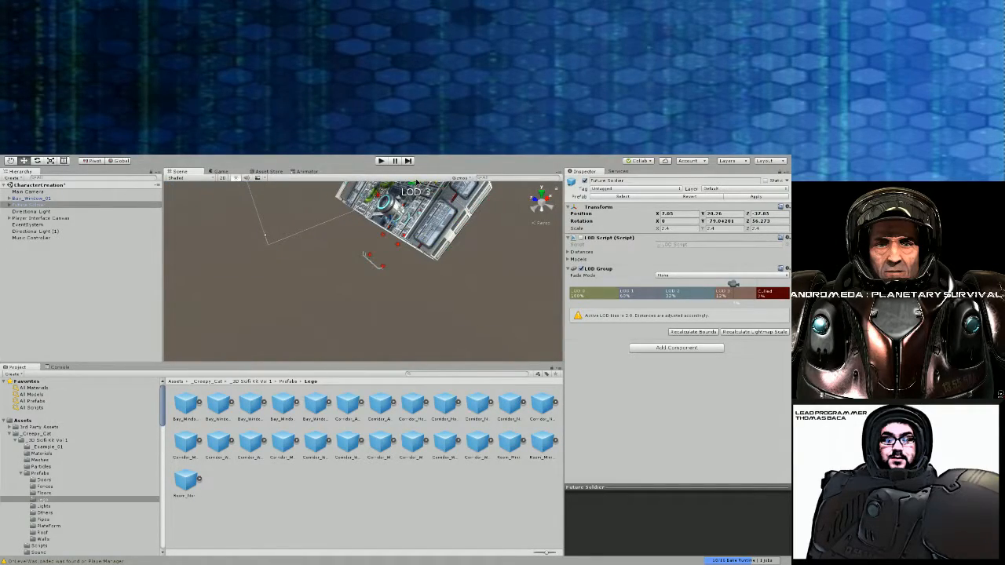
scroll(417, 181, up, 10)
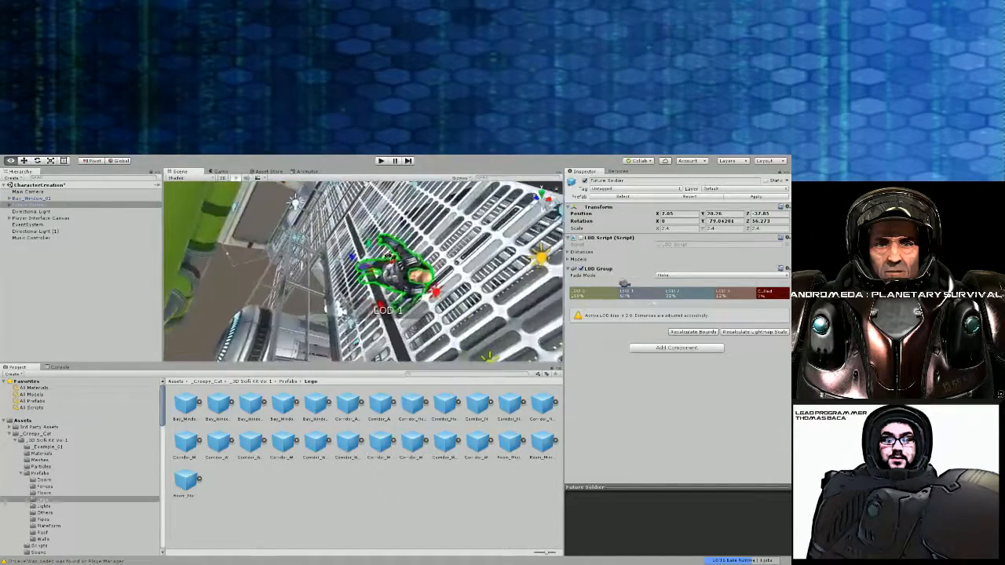
right_drag(389, 257, 384, 263)
drag(384, 268, 433, 208)
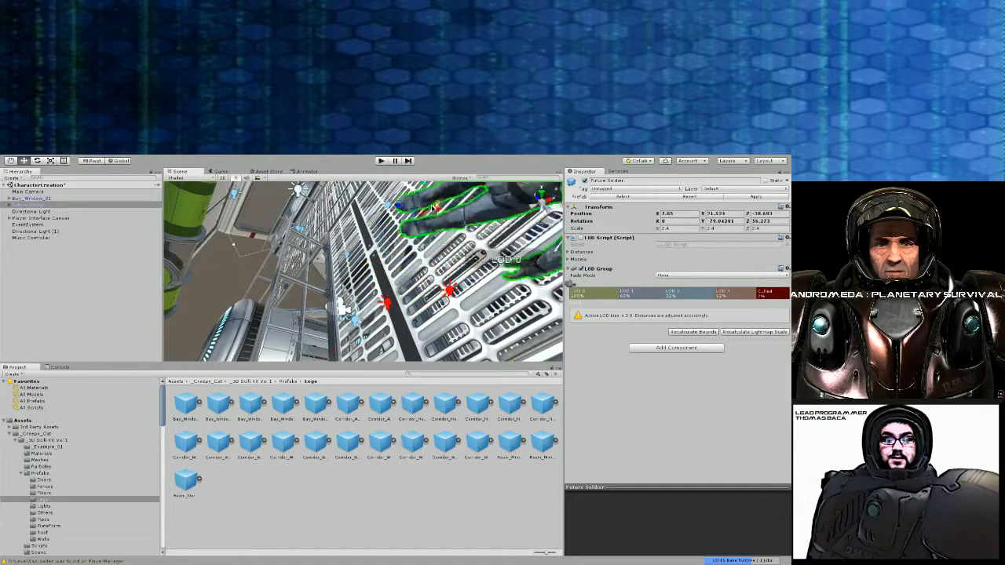
click(222, 171)
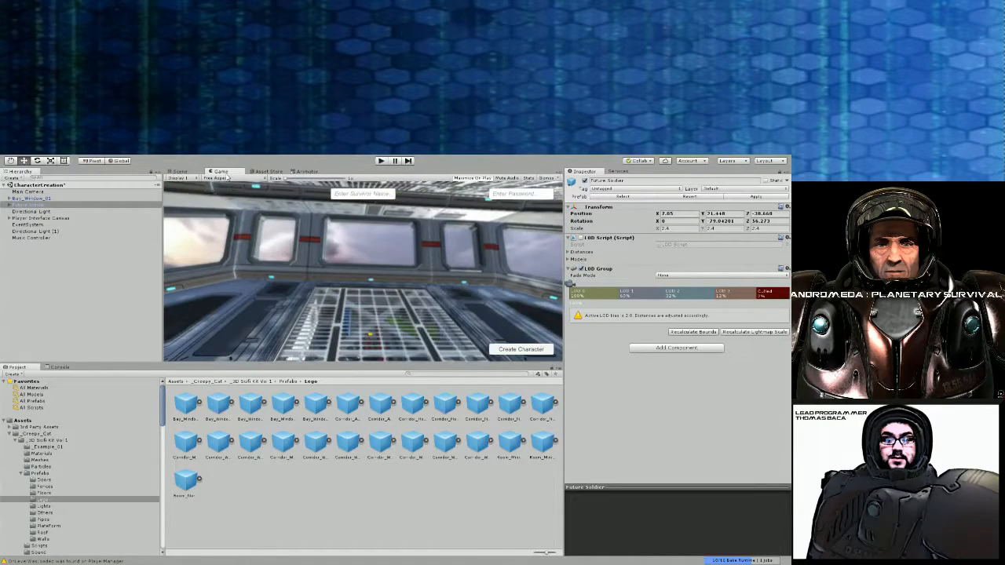
Lower Future Soldier toward the floor grating and, with local handles, shift it to about X 9.82, Y 18.60, Z -36.87
right_drag(345, 255, 437, 289)
drag(424, 234, 397, 320)
right_drag(397, 321, 541, 330)
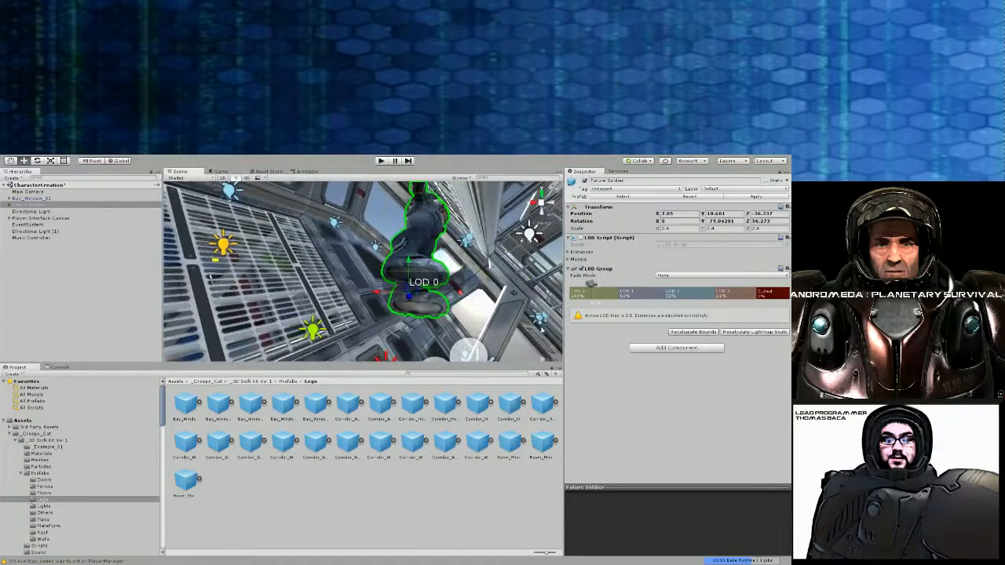
click(125, 161)
drag(438, 304, 147, 283)
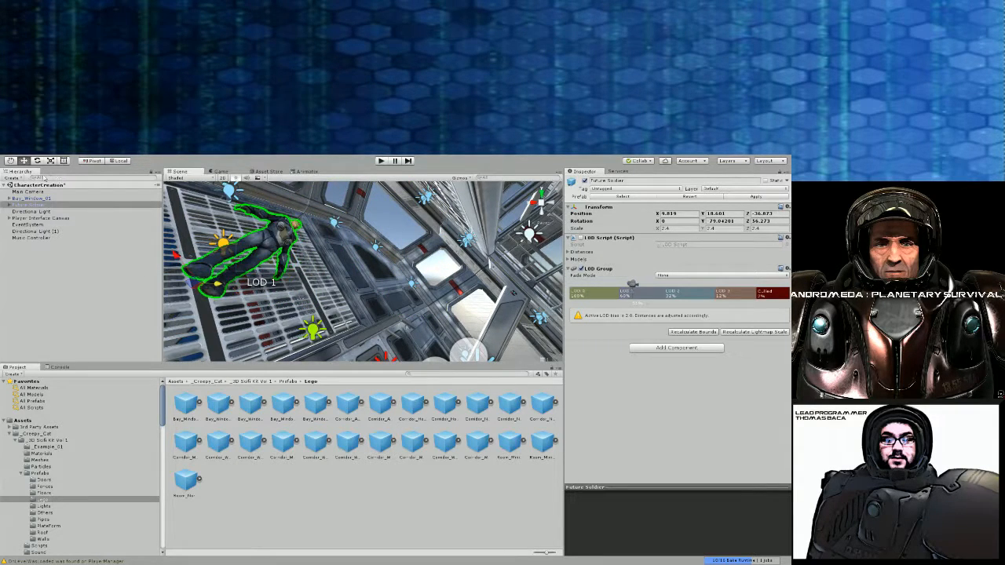
Rotate Future Soldier upright relative to the tilted floor, move it to about X 10.98, Y 18.17, Z -37.13, and check the game view
drag(223, 278, 184, 320)
drag(195, 286, 308, 298)
right_drag(314, 301, 267, 287)
key(w)
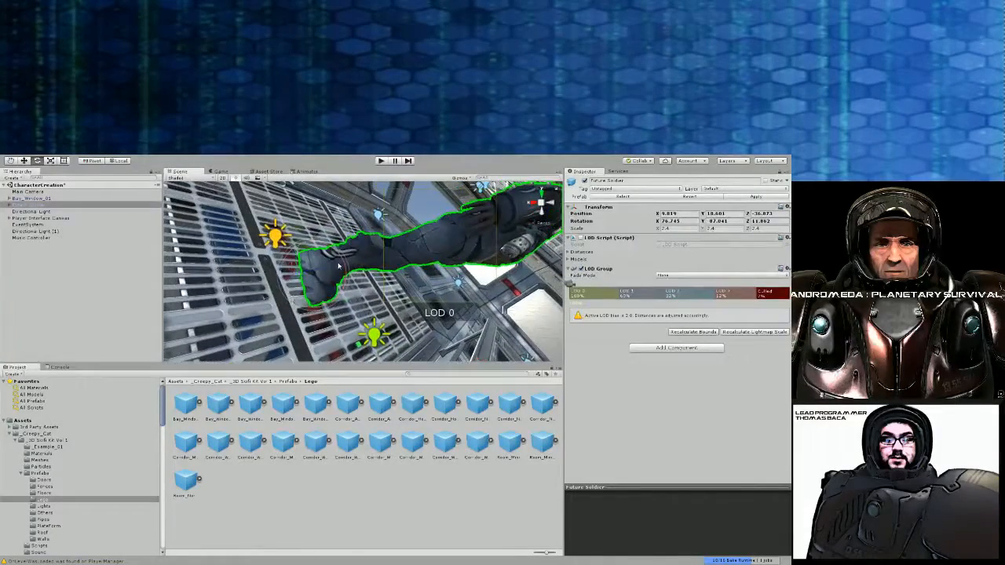
drag(339, 268, 268, 319)
key(w)
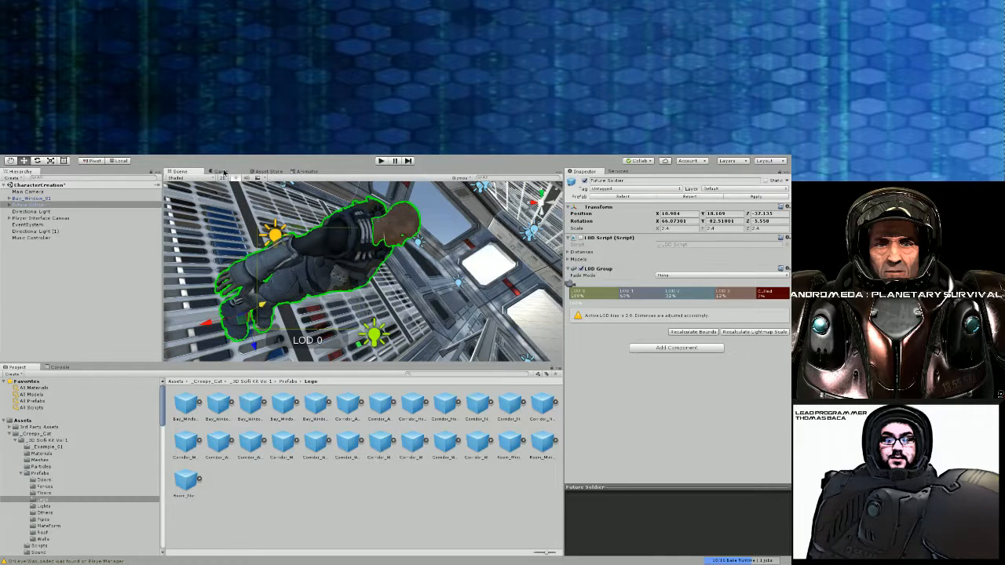
click(222, 171)
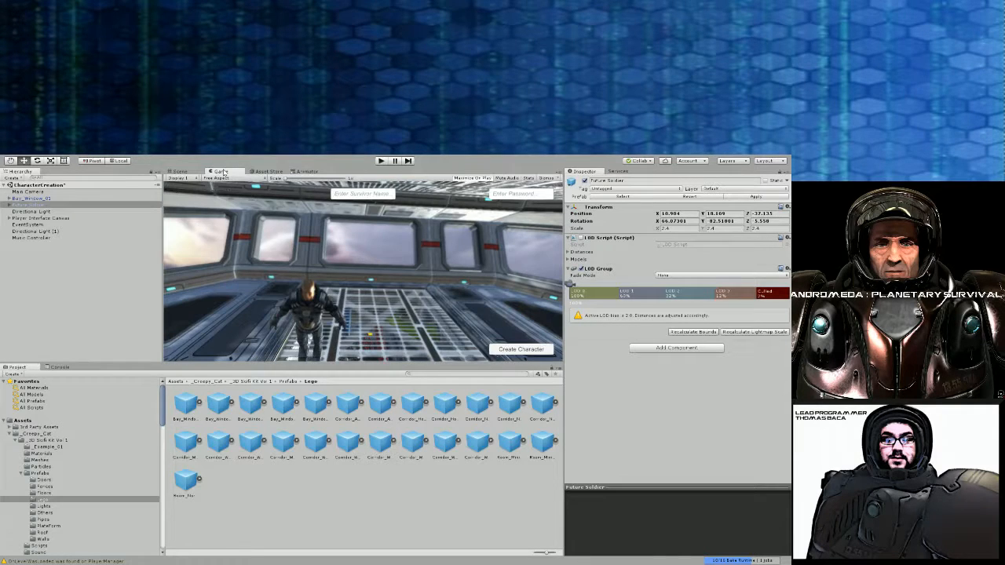
Fine-tune Future Soldier's rotation, bringing X to about 53.43, and check its stance in the game view
click(175, 171)
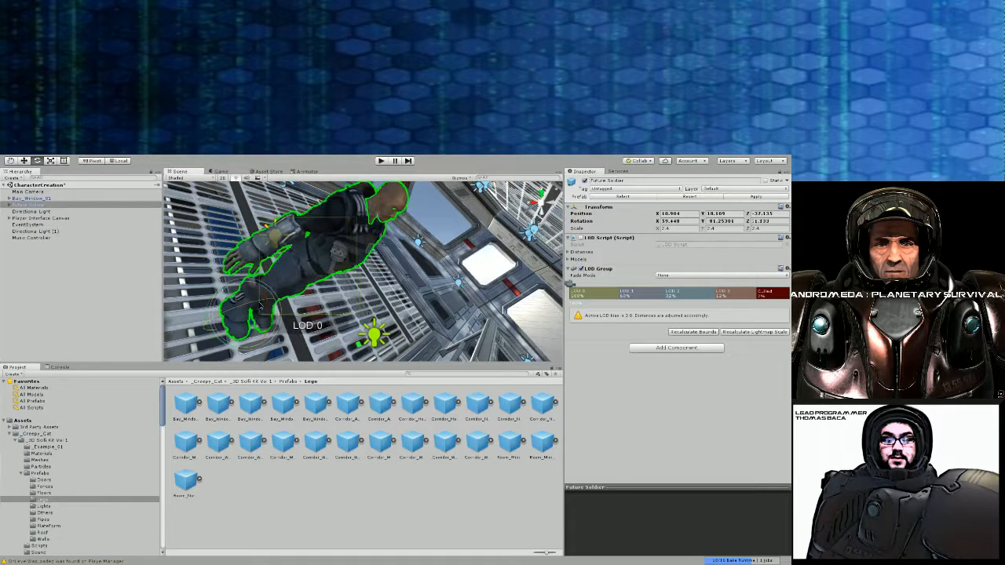
click(218, 171)
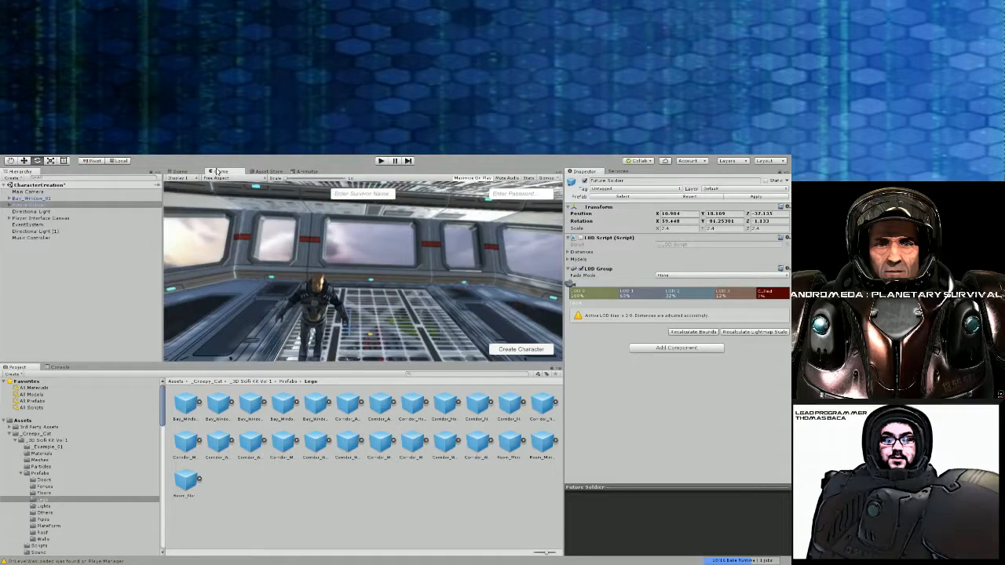
click(176, 171)
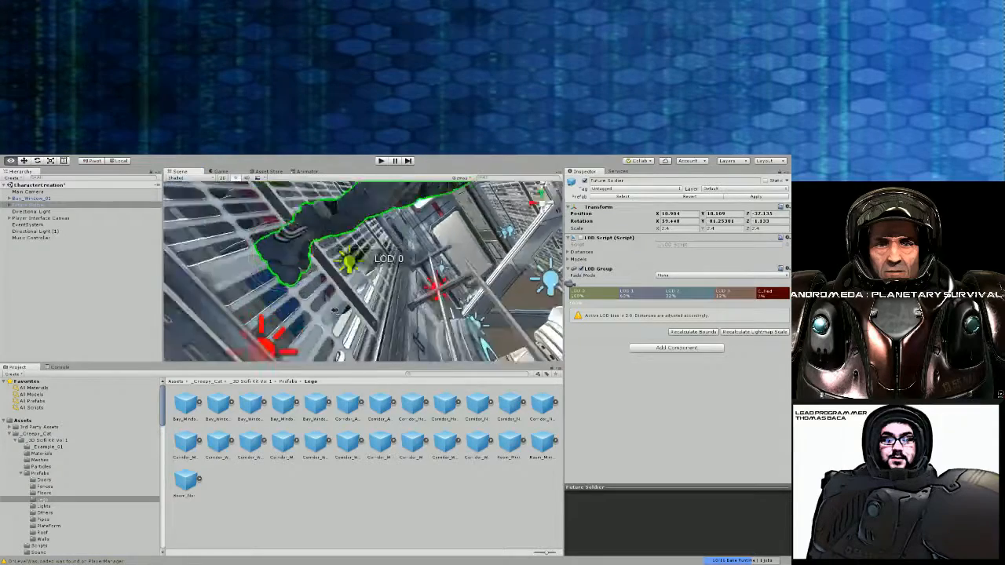
right_drag(373, 268, 304, 269)
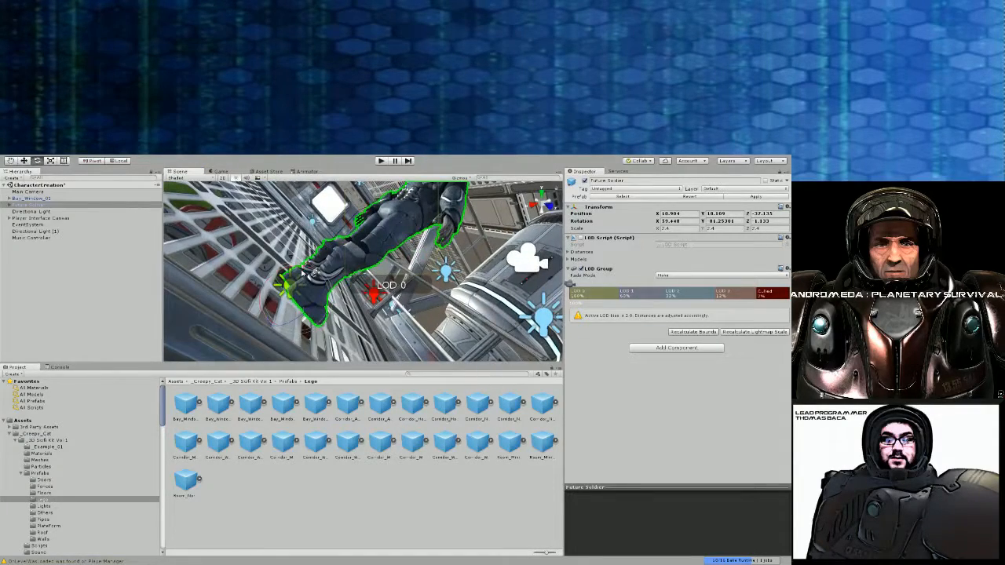
mouse_move(304, 269)
mouse_down()
mouse_move(319, 300)
mouse_move(307, 274)
mouse_up()
click(228, 174)
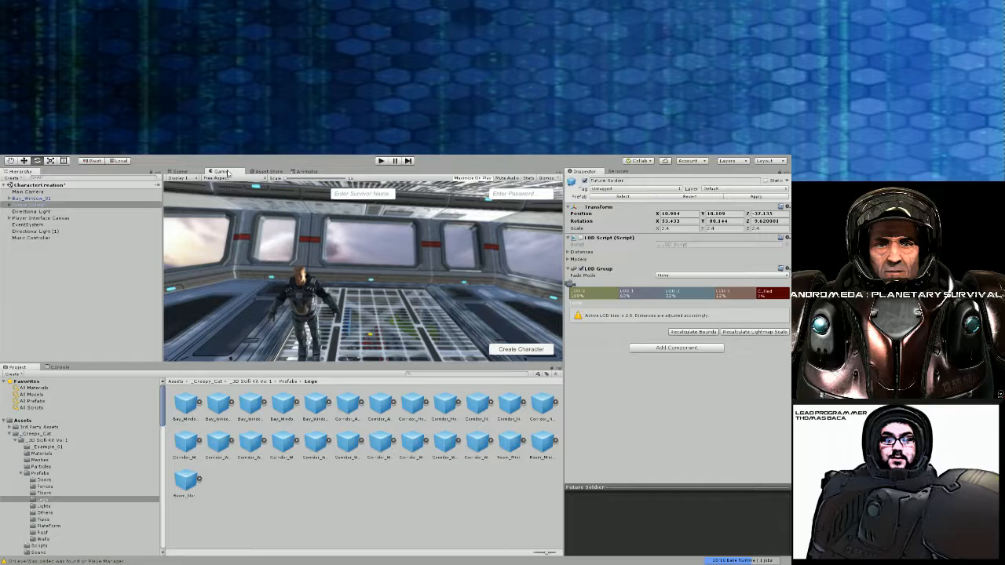
Undo the recent moves and rotations of the soldier, camera and room back to the untilted layout
click(183, 171)
scroll(238, 264, down, 6)
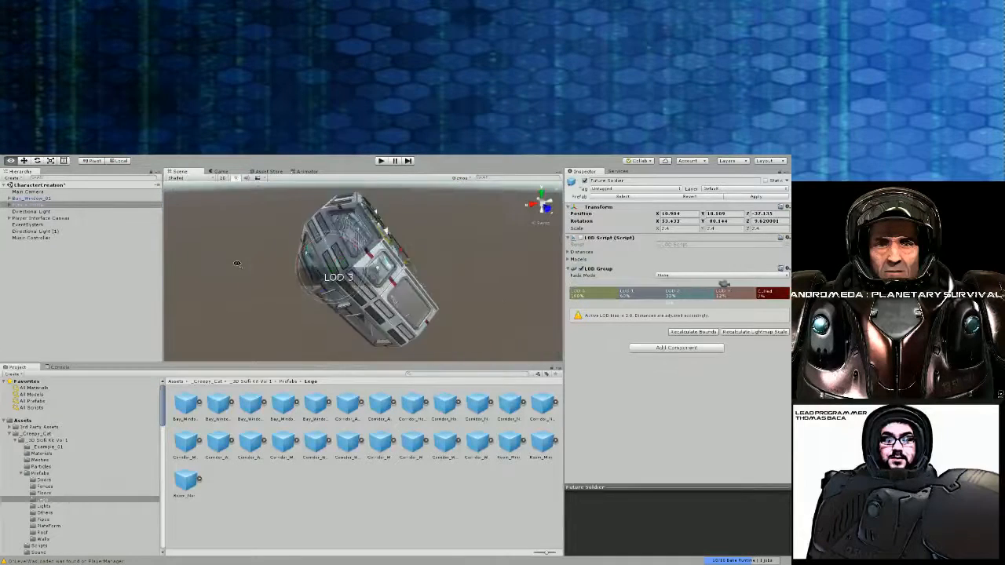
key(e)
drag(308, 278, 306, 278)
click(306, 277)
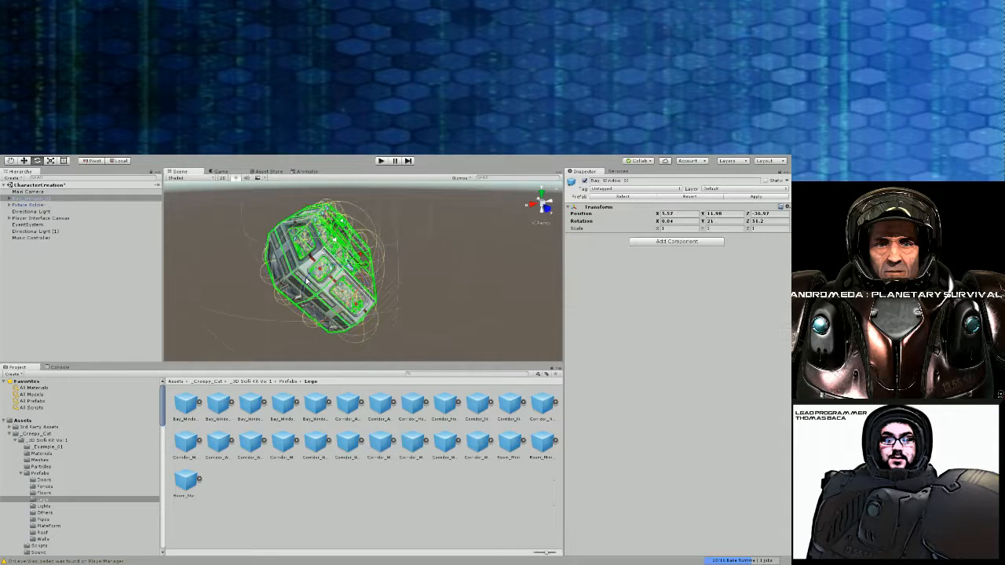
key(ctrl+z)
key(ctrl+z)
key(ctrl+z)
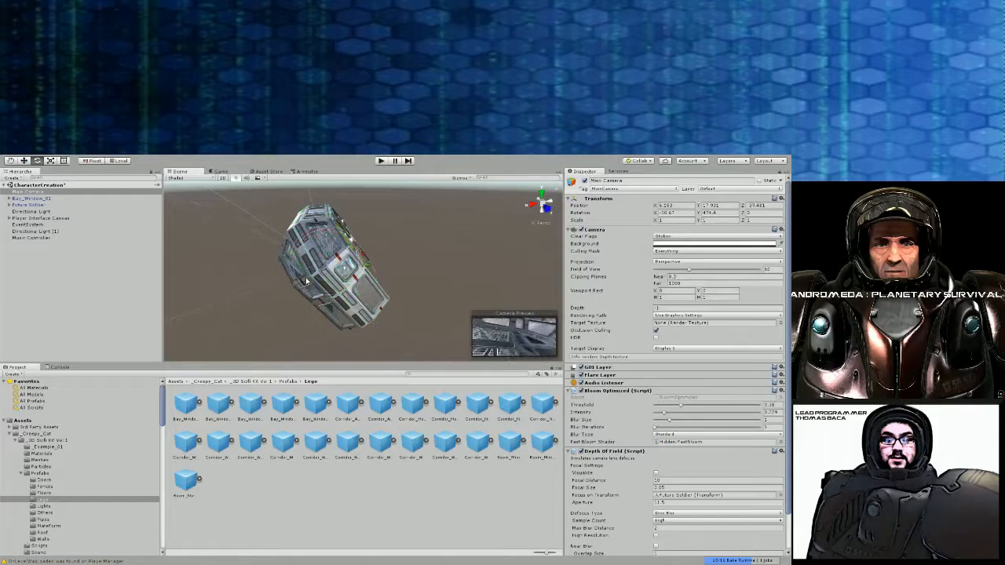
key(ctrl+z)
key(ctrl+z)
key(ctrl+z)
key(ctrl+z)
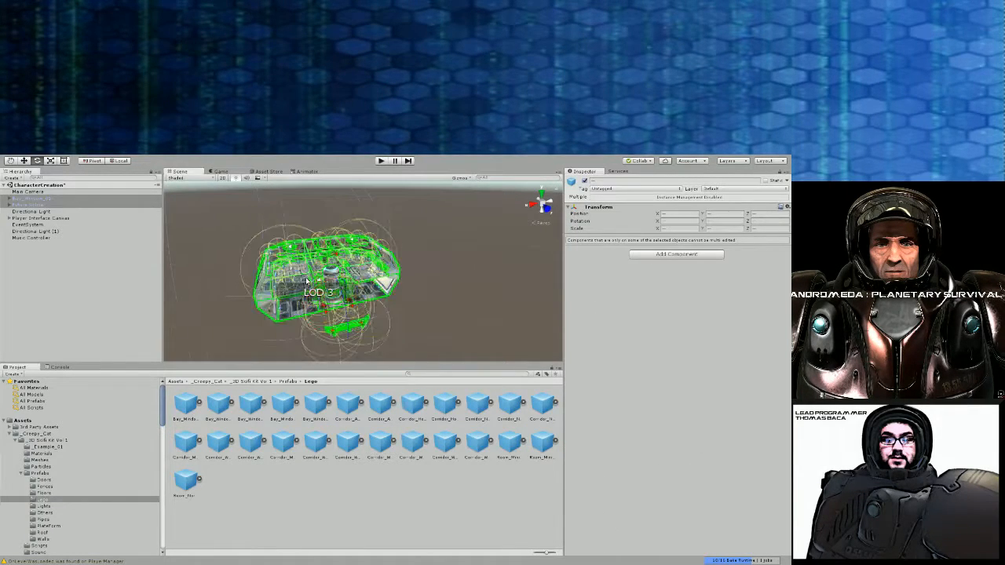
key(ctrl+z)
key(ctrl+z)
key(ctrl+z)
key(ctrl+z)
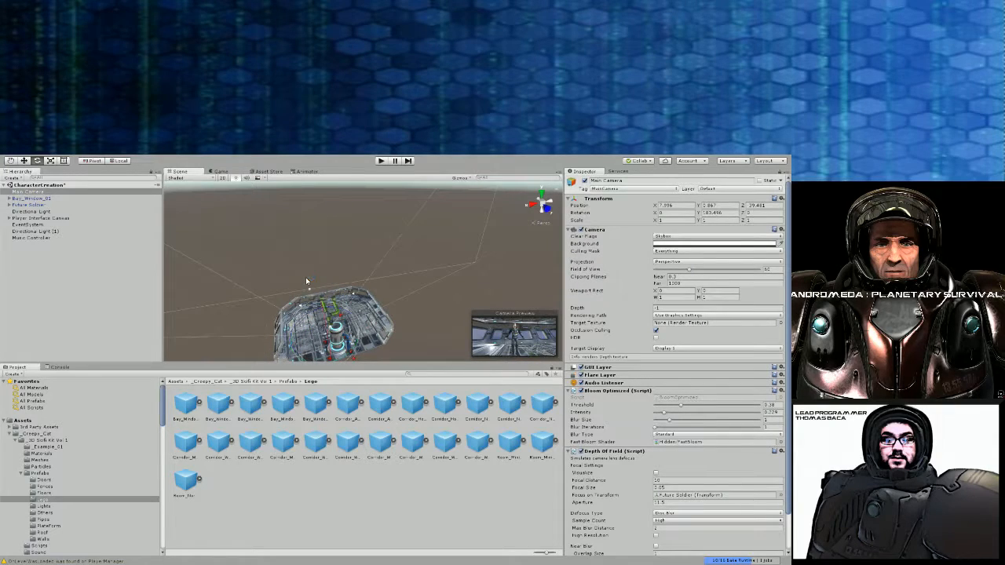
Raise Main Camera, Bay_Window_01 and Future Soldier together high above the ground and check the framing in the game view
right_drag(287, 288, 345, 249)
key(w)
key(f)
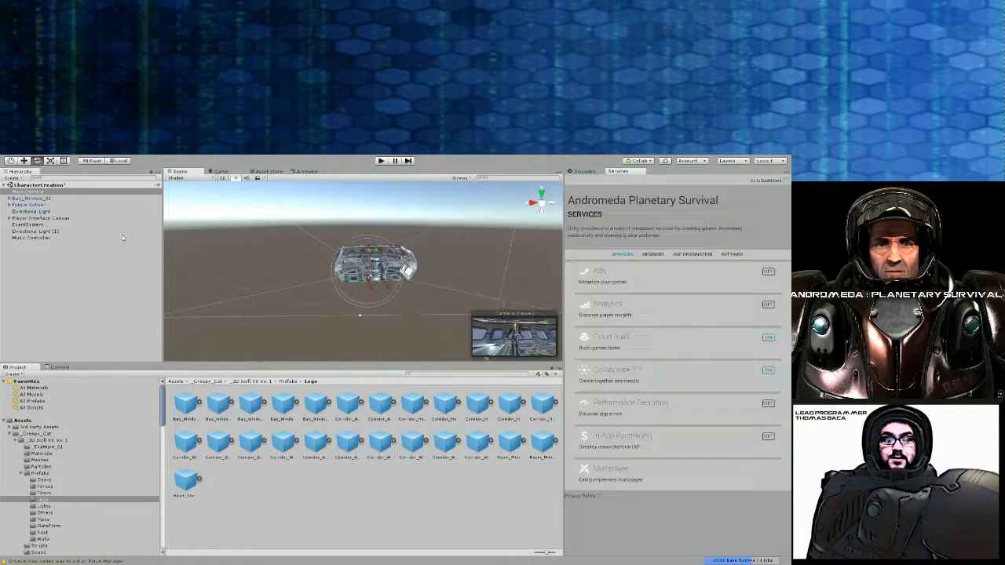
shift+click(47, 205)
key(w)
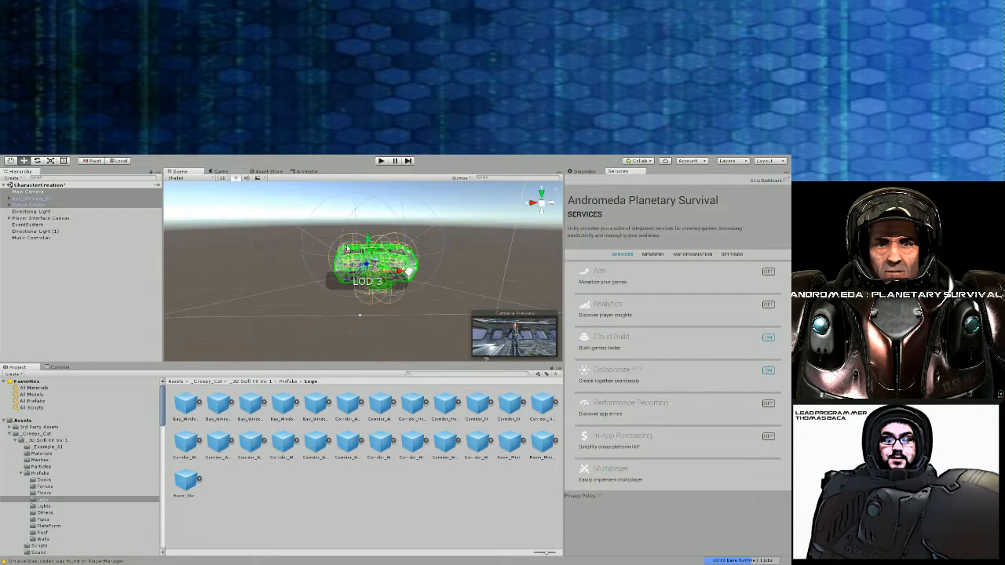
drag(369, 243, 369, 169)
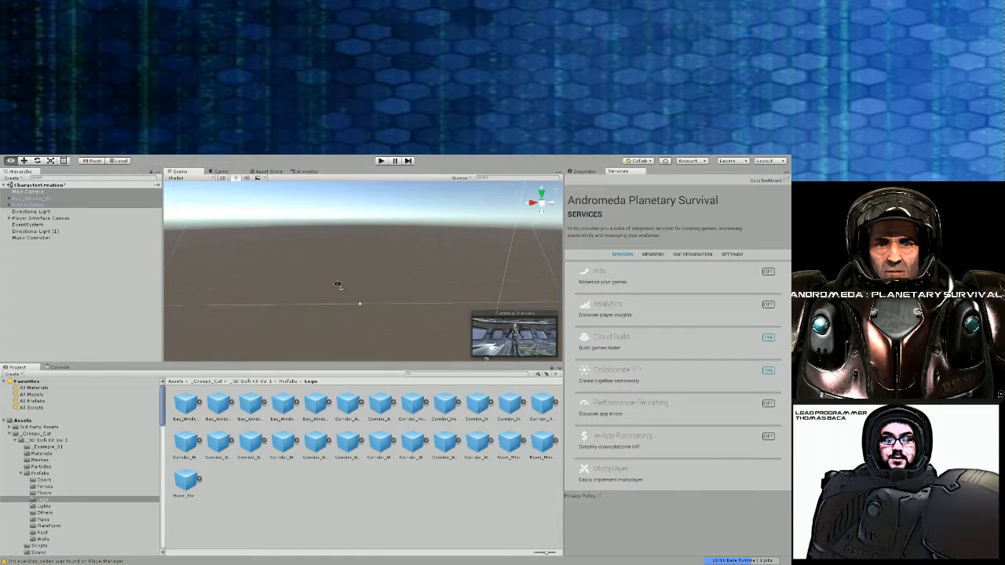
right_drag(337, 285, 338, 264)
key(f)
drag(357, 243, 348, 202)
click(231, 171)
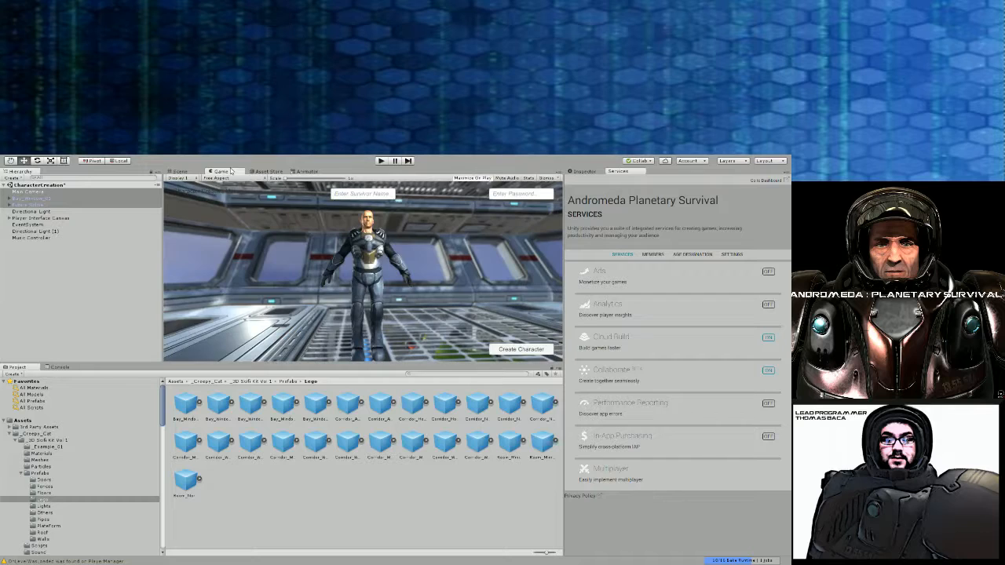
Set the transform handles to global orientation and group center, and undo the last lift of the camera, room and soldier
click(194, 172)
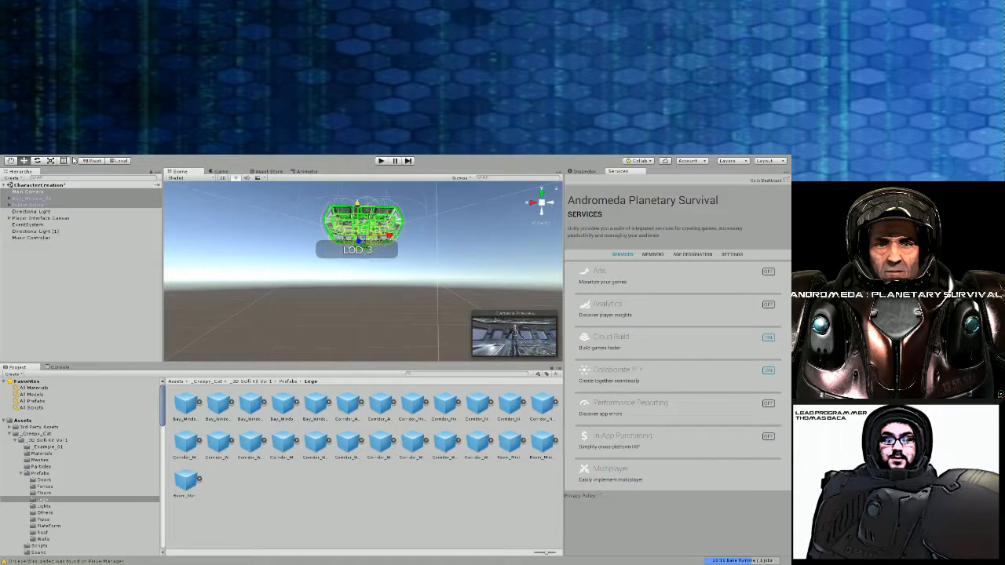
click(119, 160)
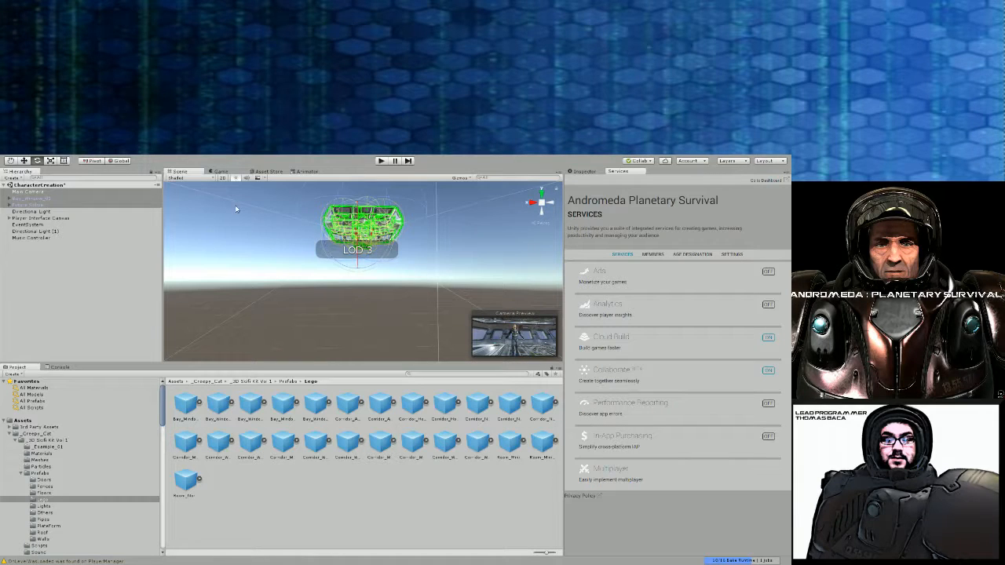
click(92, 161)
click(92, 160)
click(92, 161)
key(ctrl+z)
key(ctrl+z)
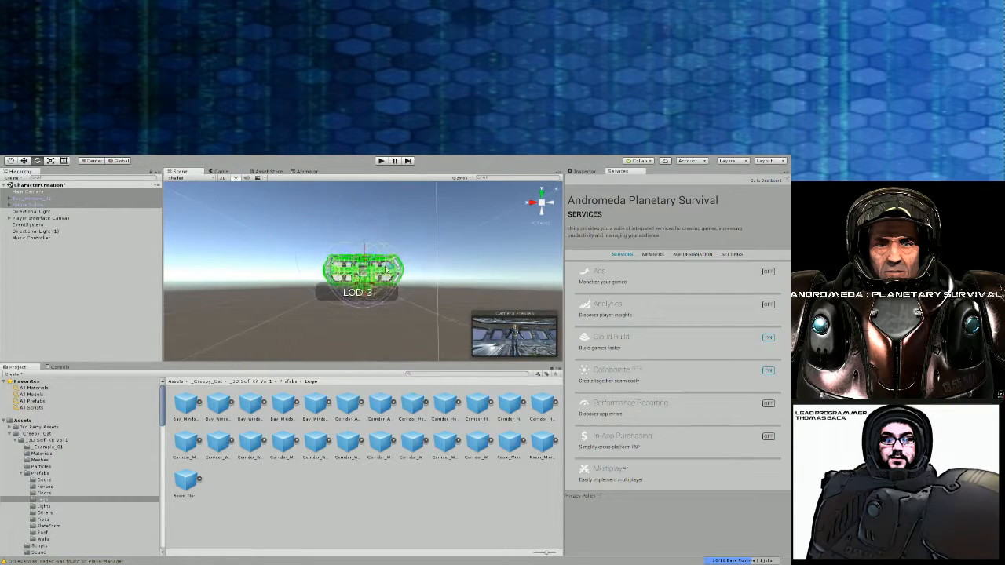
Tilt the camera, room and soldier slightly together about their shared center and check the framing in the game view
right_drag(390, 267, 362, 305)
key(w)
key(d)
key(d)
key(w)
key(d)
key(d)
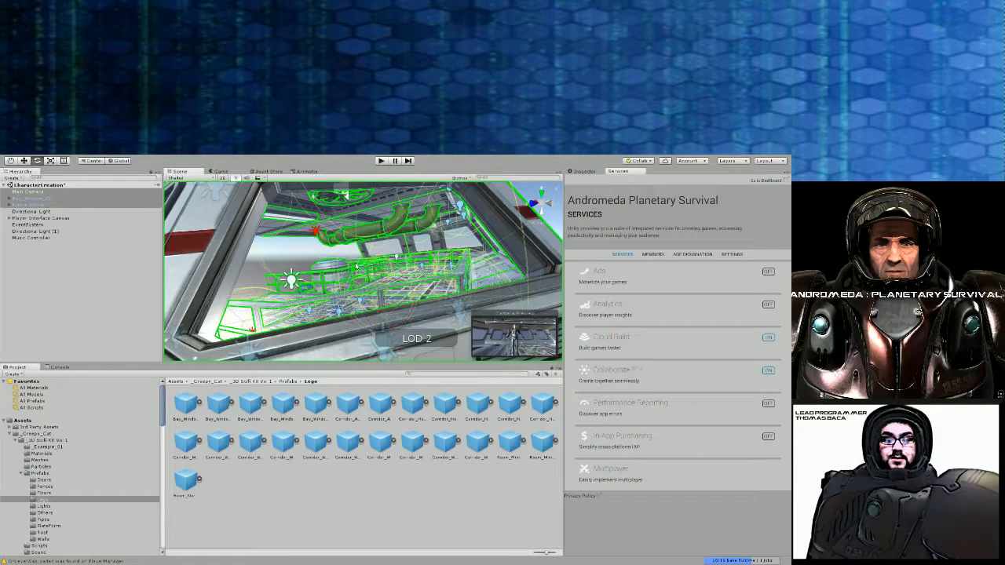
click(221, 171)
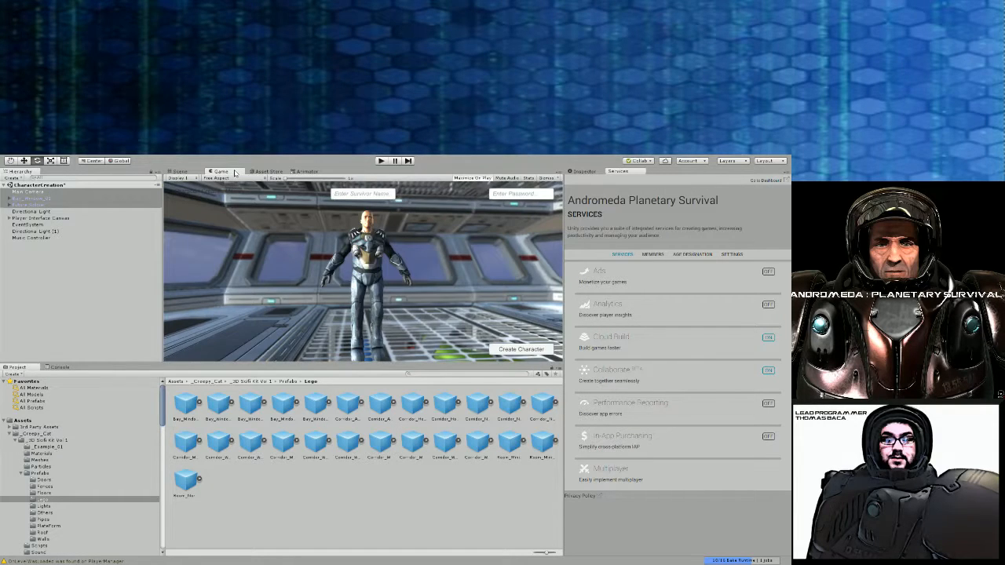
Play the scene to check the soldier and the window view, stop it, and show Future Soldier's transform properties
click(381, 160)
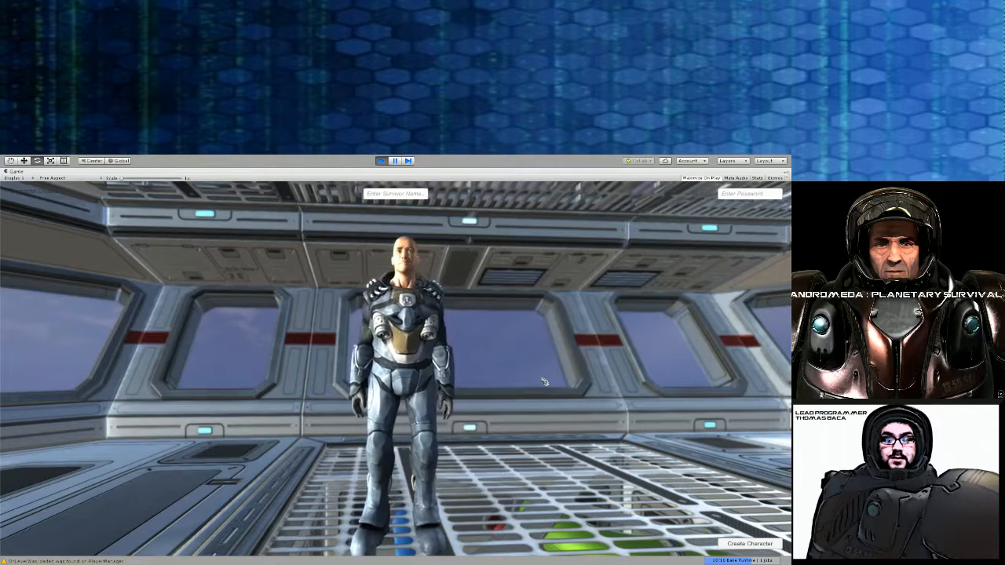
click(380, 161)
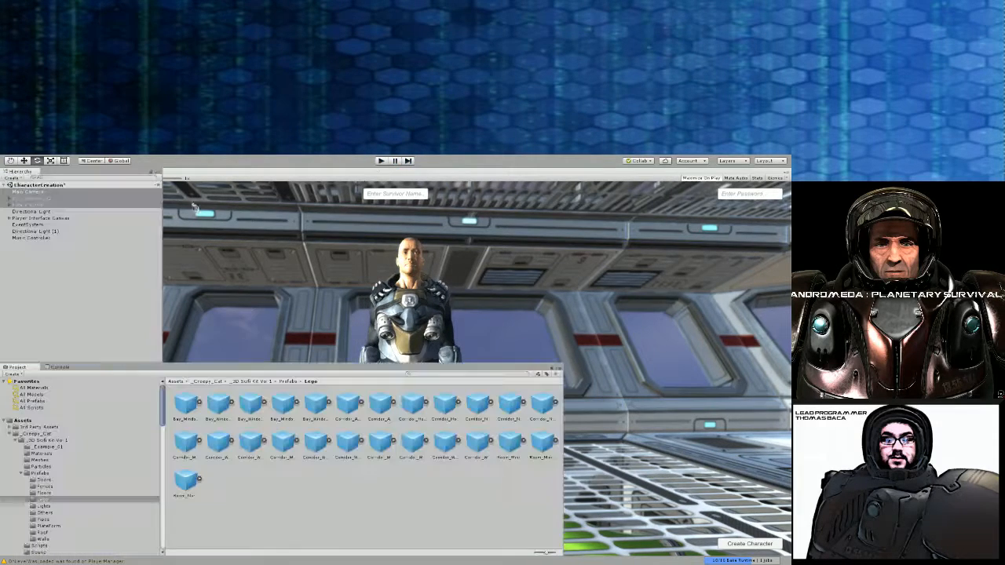
click(39, 205)
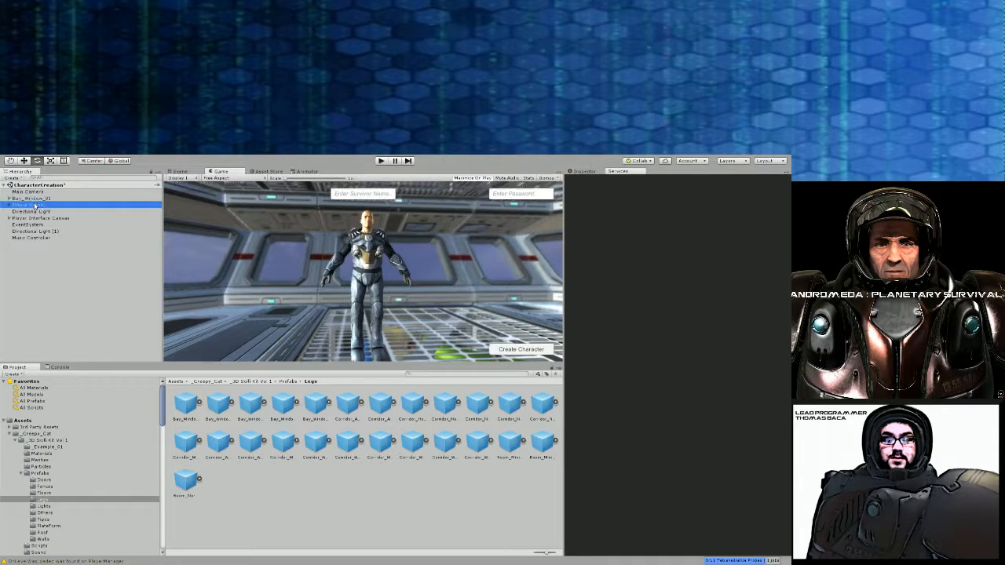
click(584, 172)
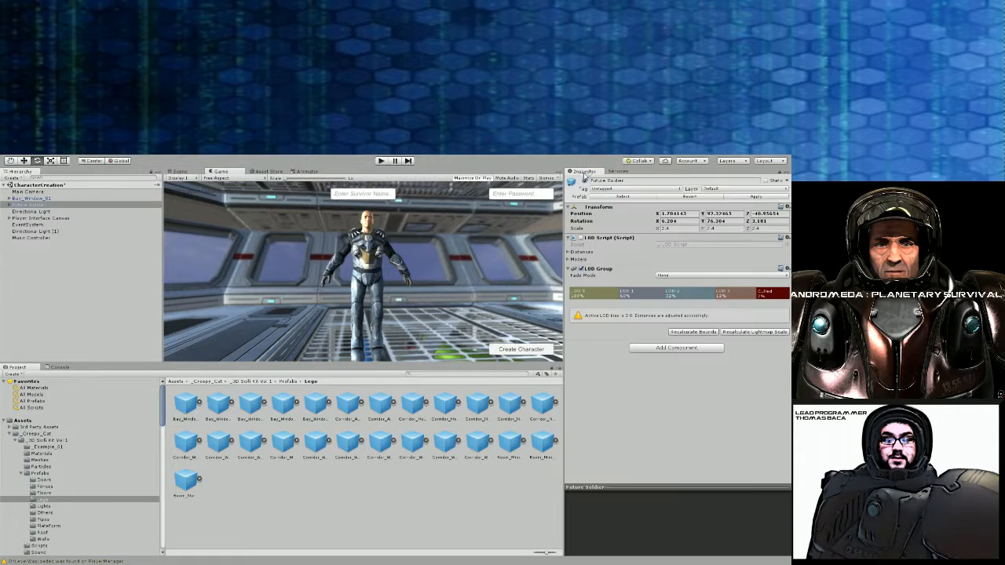
Turn off Apply Root Motion in the Animator of Future Soldier's nested Future Soldier object, play the scene to check the pose, and stop it
click(13, 205)
click(9, 211)
click(10, 205)
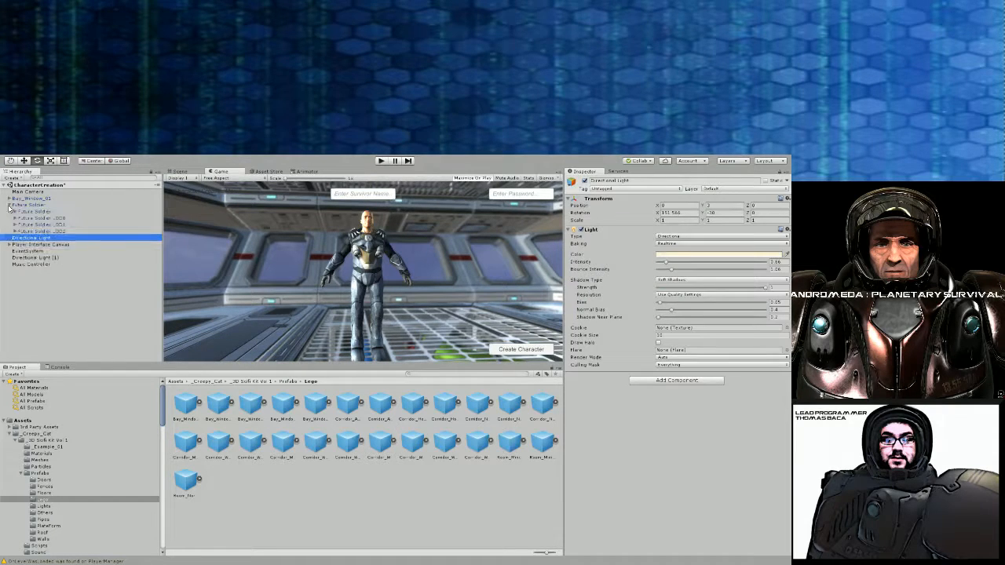
click(19, 212)
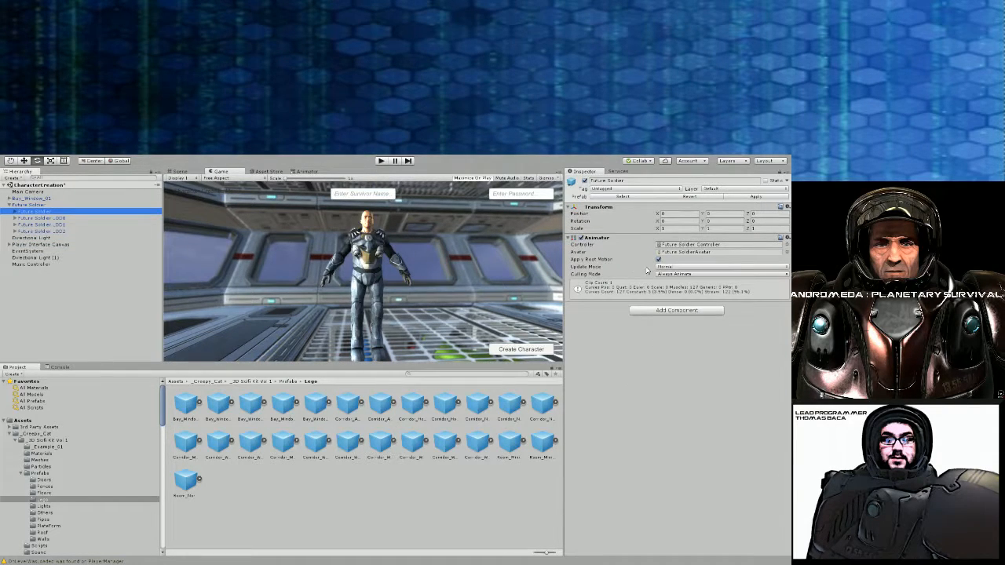
click(658, 260)
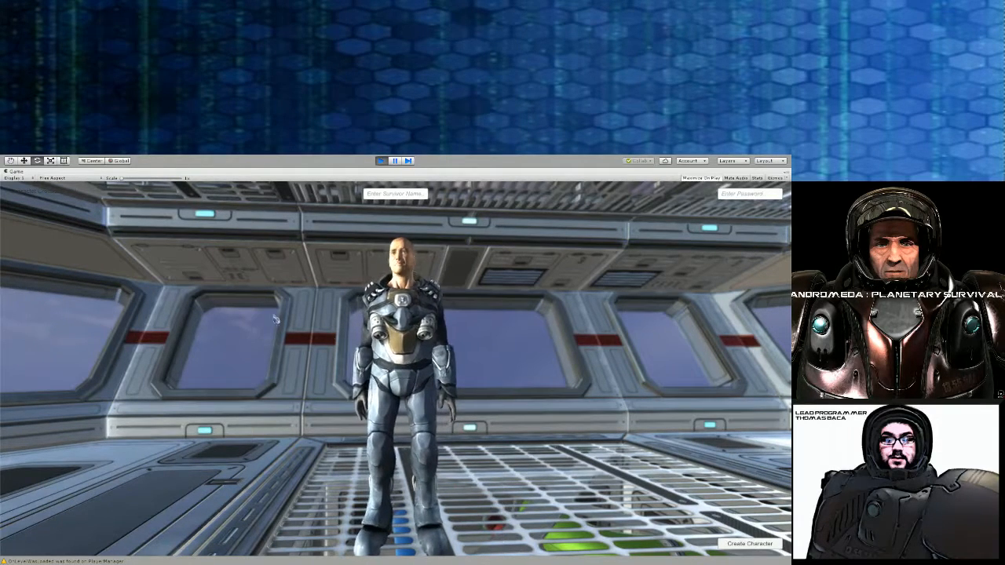
click(379, 161)
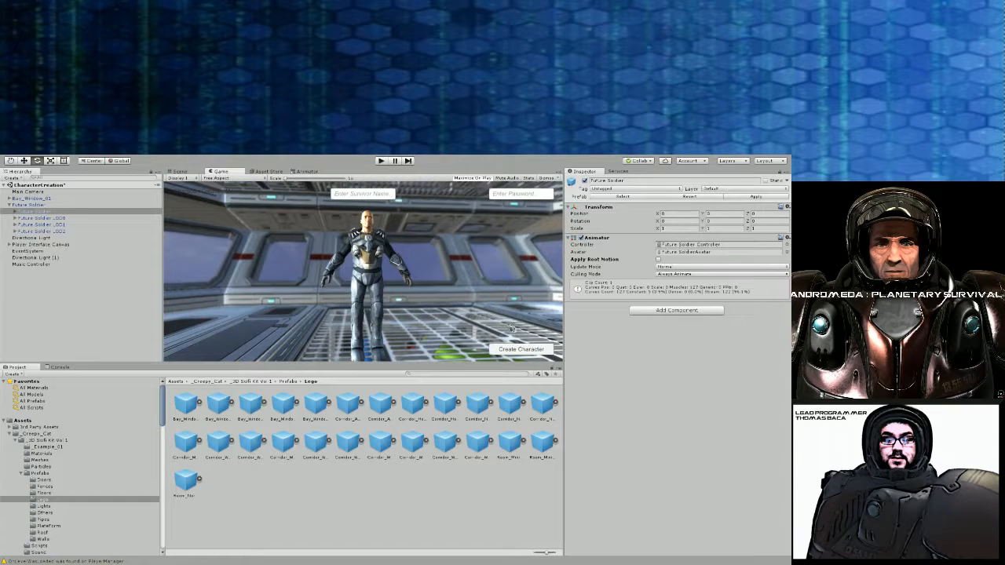
Delete the Text object directly under Player Interface Canvas, play the scene to check the screen, and stop it
click(9, 245)
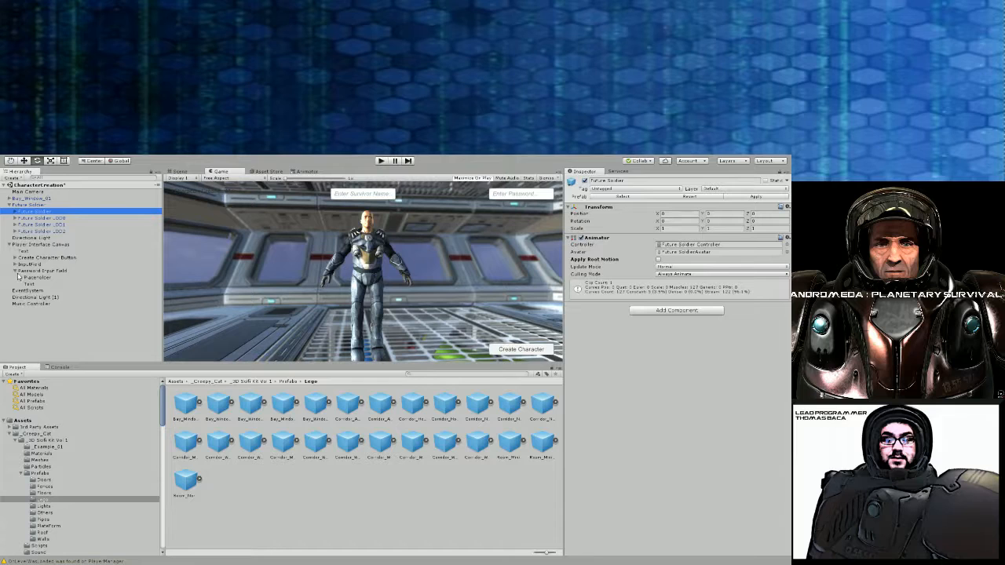
click(24, 271)
click(27, 258)
click(24, 251)
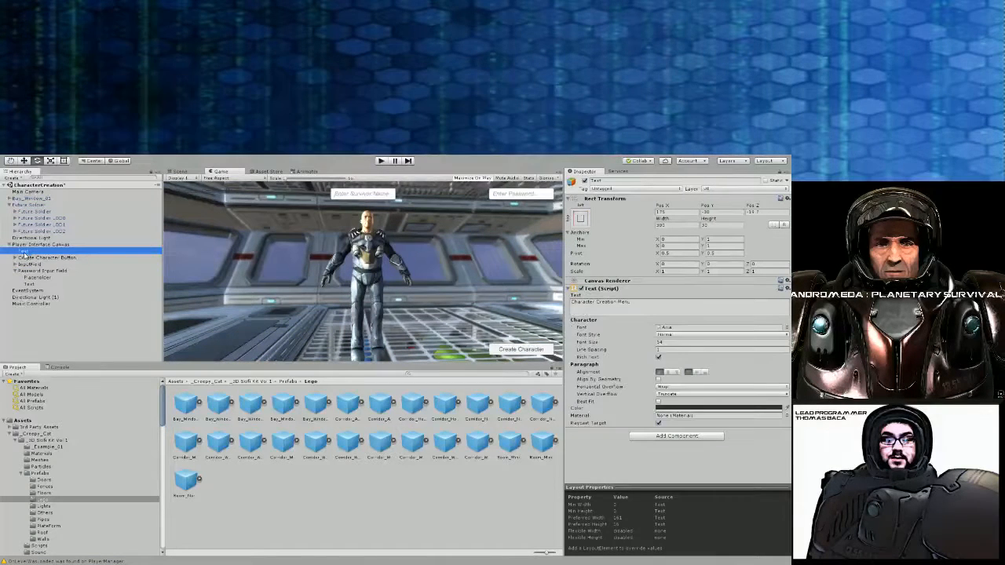
key(Delete)
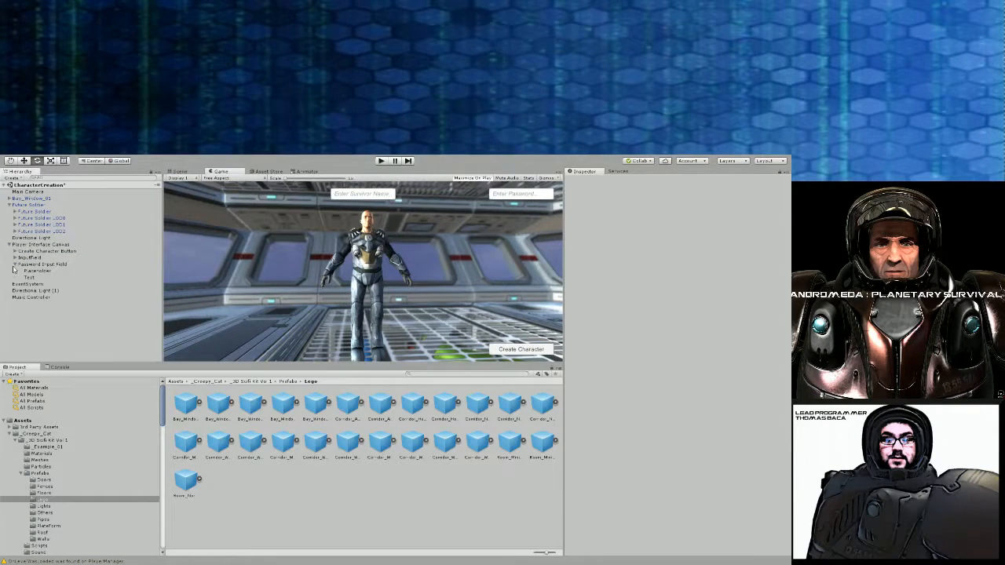
click(14, 264)
click(34, 245)
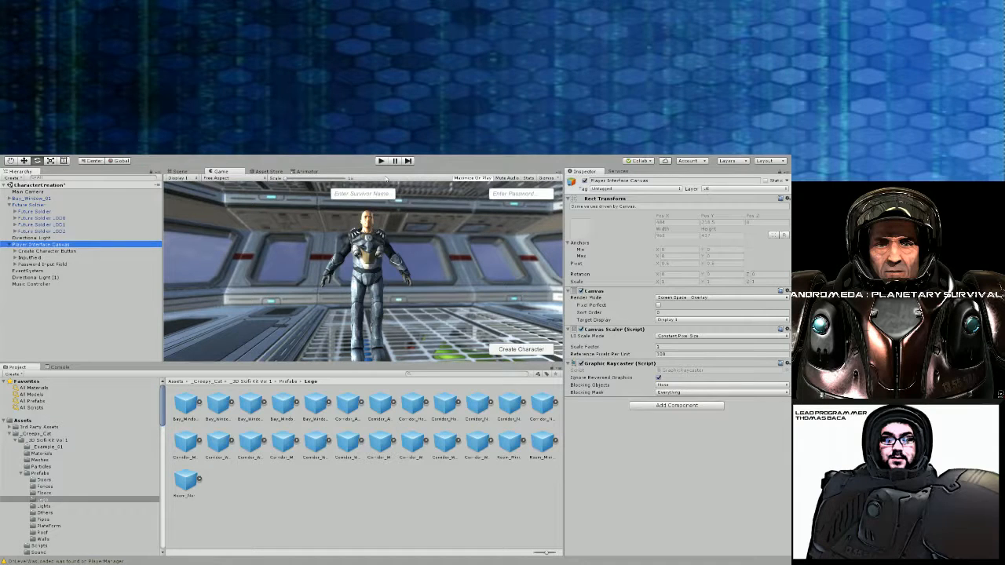
click(382, 160)
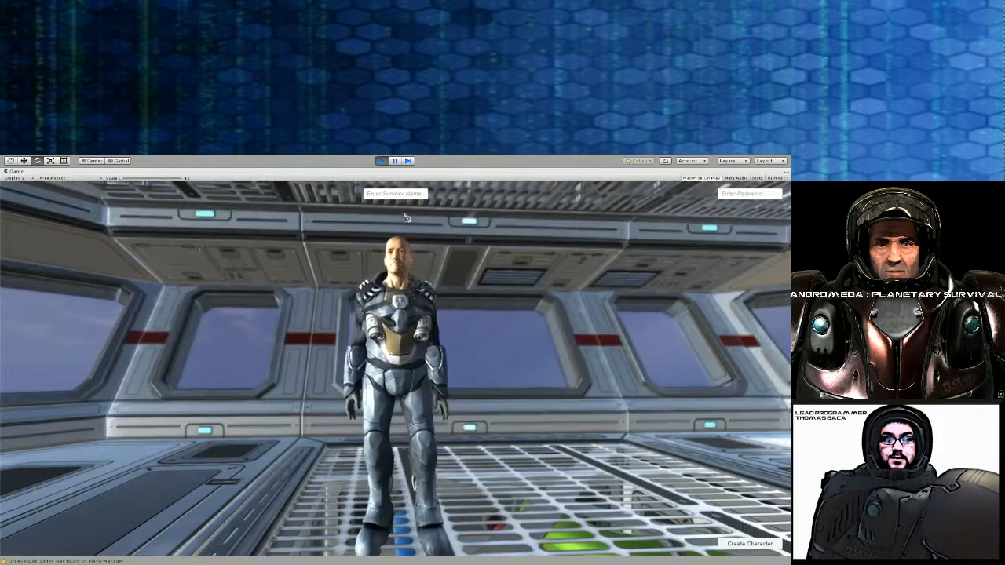
click(381, 161)
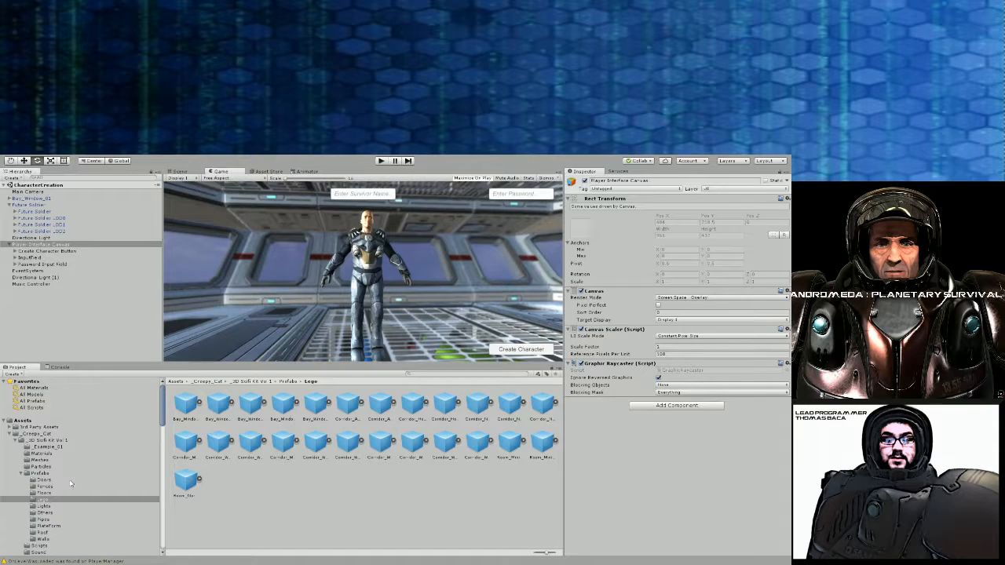
Open the MainGame scene from Photon Unity Networking > Demos > Andromeda > Scenes
click(15, 434)
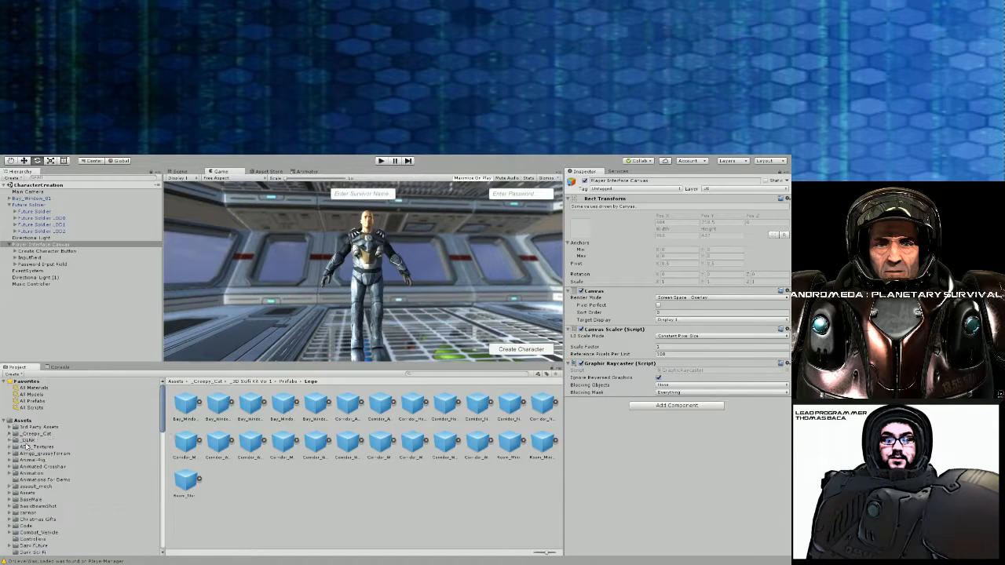
scroll(27, 486, down, 10)
scroll(27, 485, down, 5)
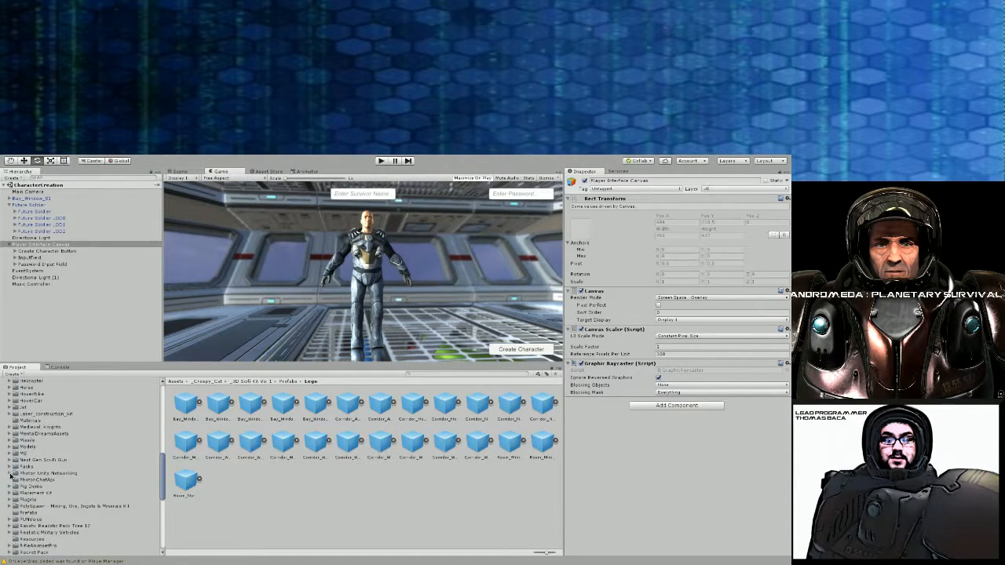
click(12, 473)
scroll(57, 498, down, 2)
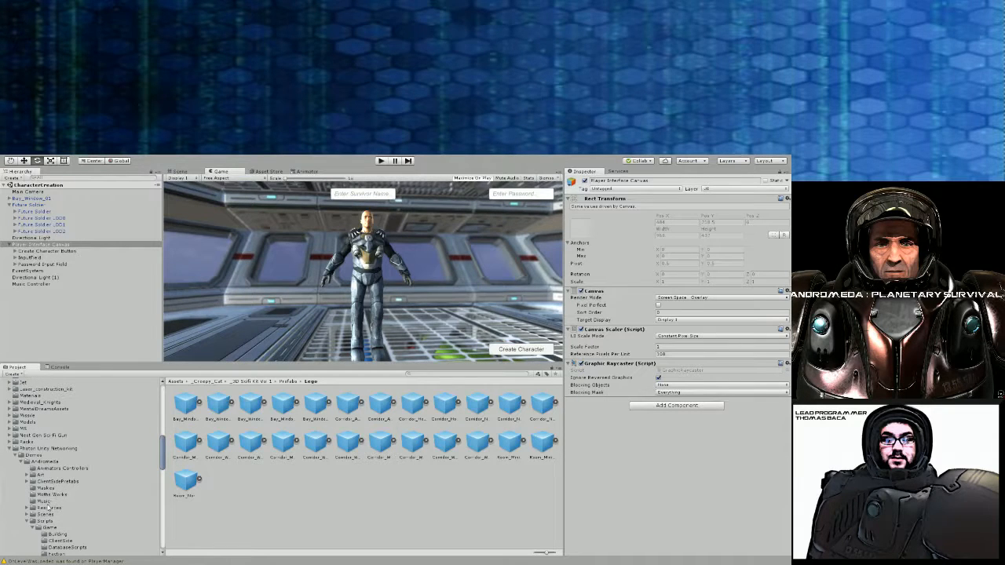
click(47, 515)
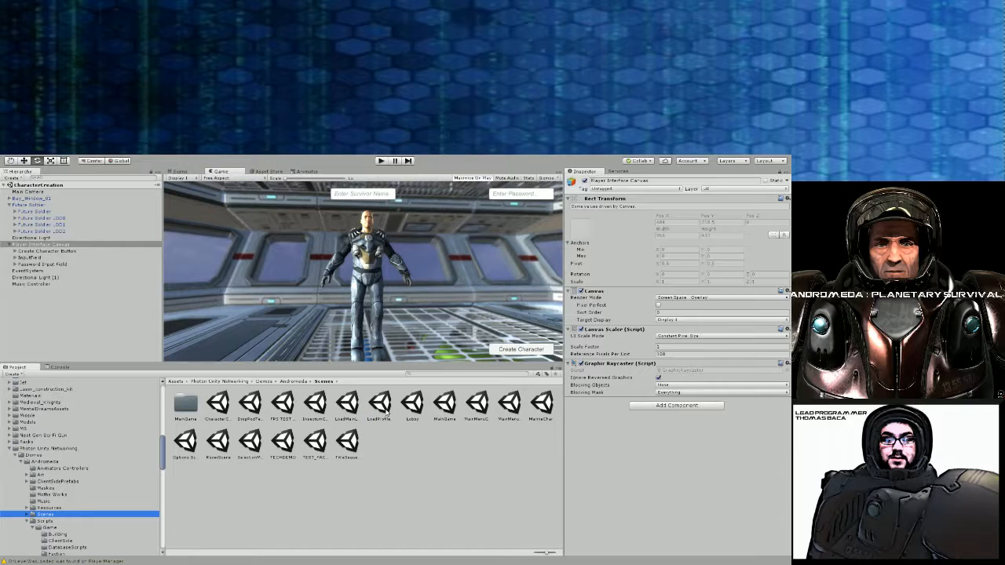
click(445, 405)
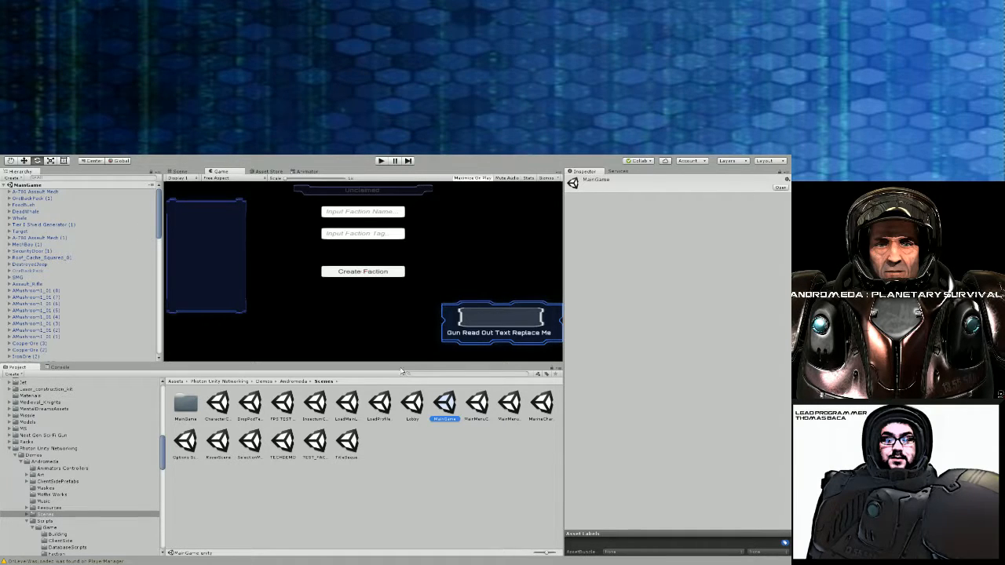
Show MainGame in the scene view, inspect the red shield dome's Sphere properties, and clear the selection
key(ctrl+1)
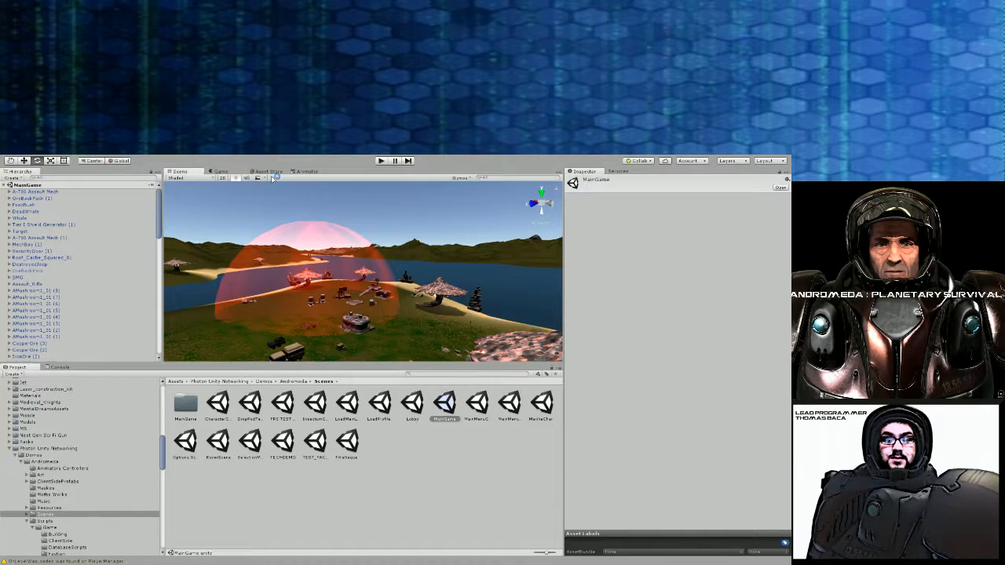
click(337, 264)
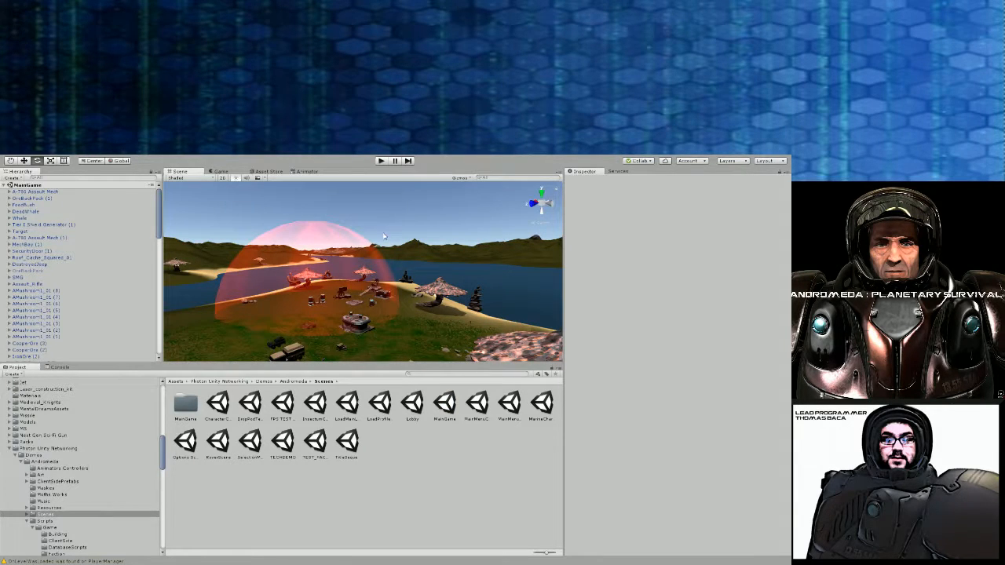
click(335, 230)
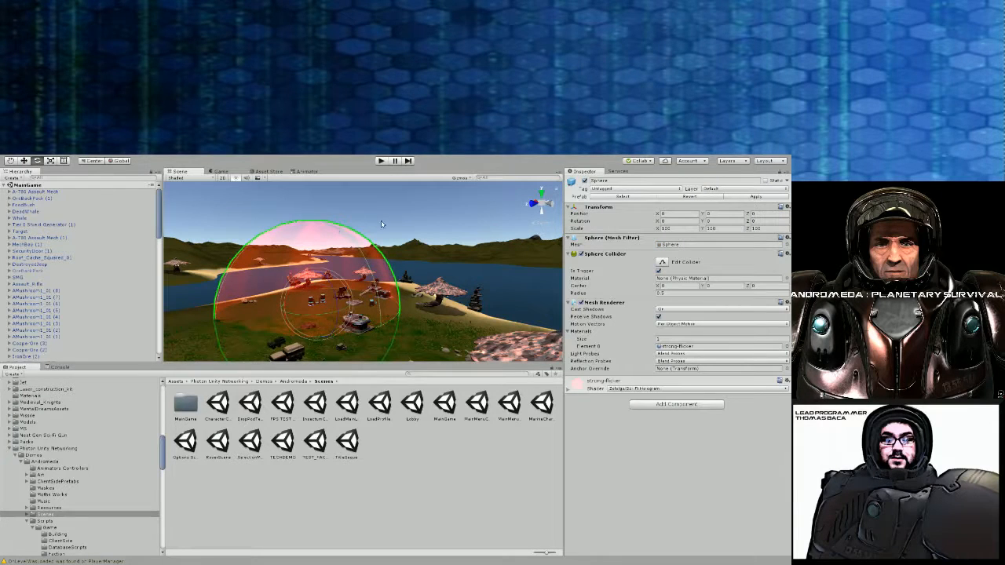
click(382, 214)
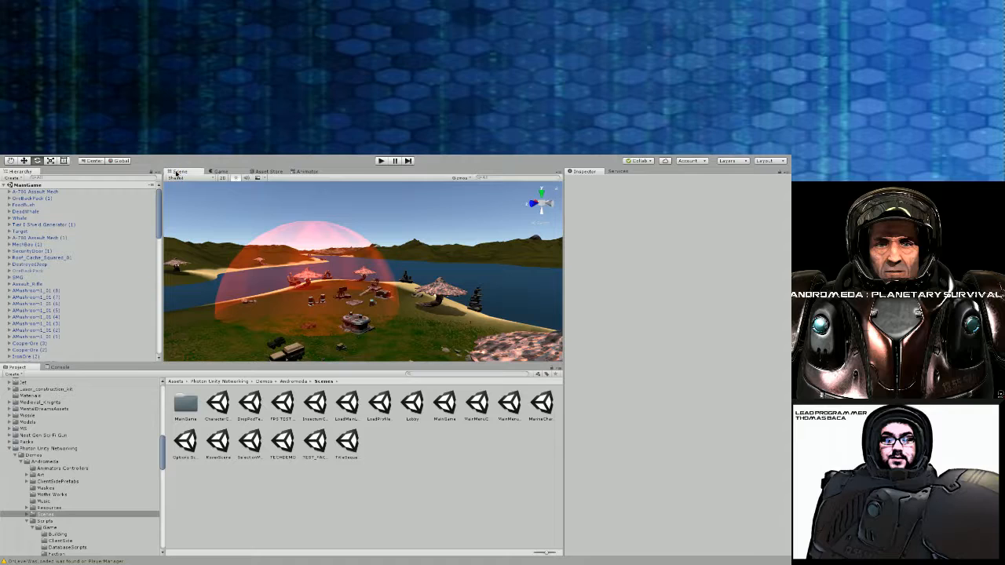
Separate the Scene view from the Game view and switch the editor to the 2 by 3 layout
drag(179, 171, 371, 220)
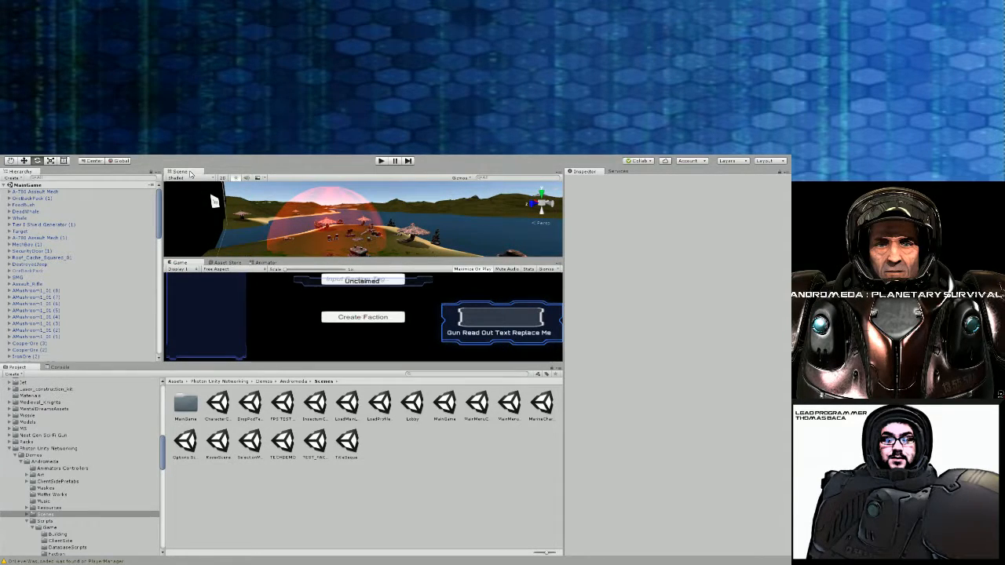
drag(190, 173, 404, 316)
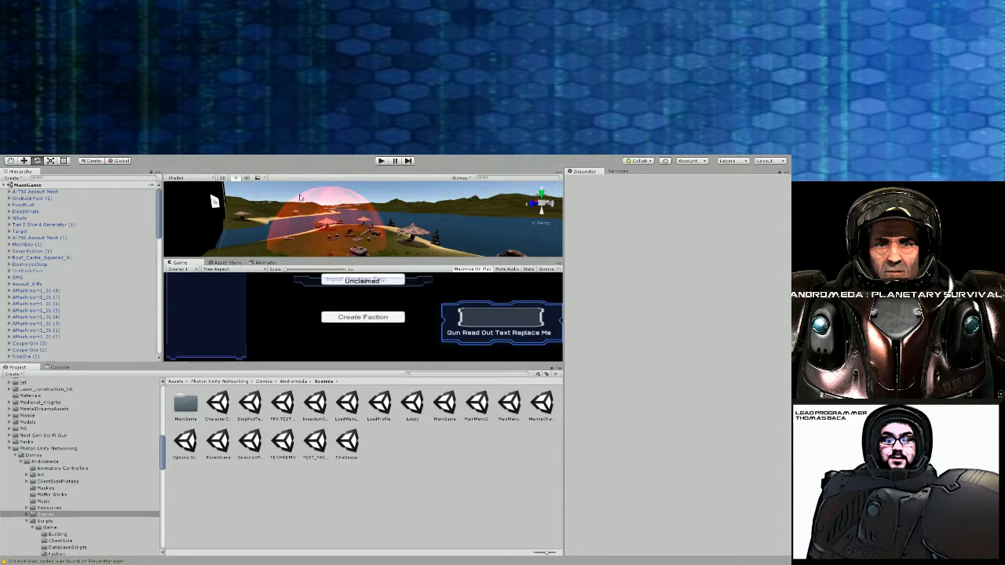
click(347, 198)
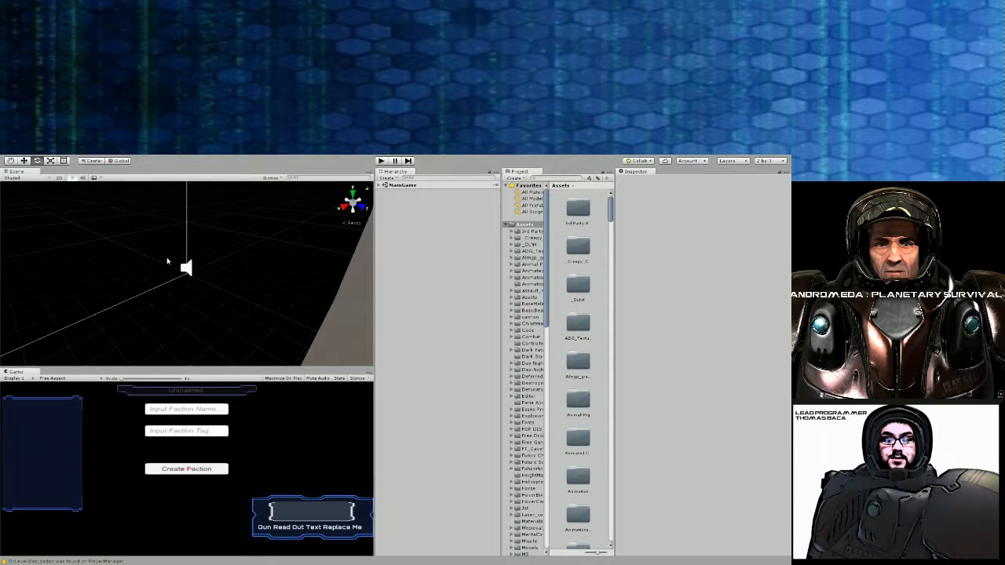
Examine the MainGame terrain from ground level up to an overview of the whole map, selecting a terrain tile along the way
alt+drag(169, 312, 266, 256)
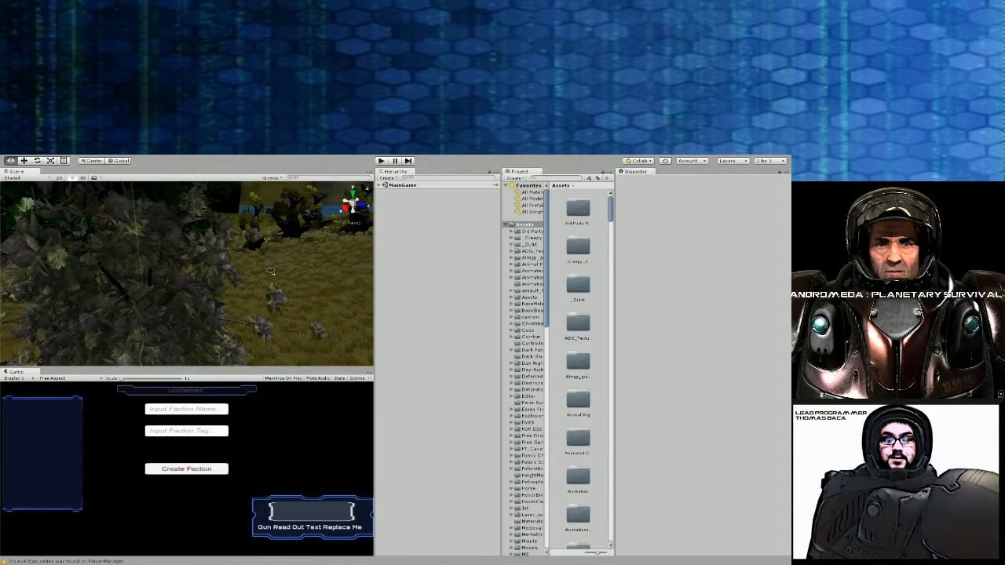
scroll(270, 271, down, 5)
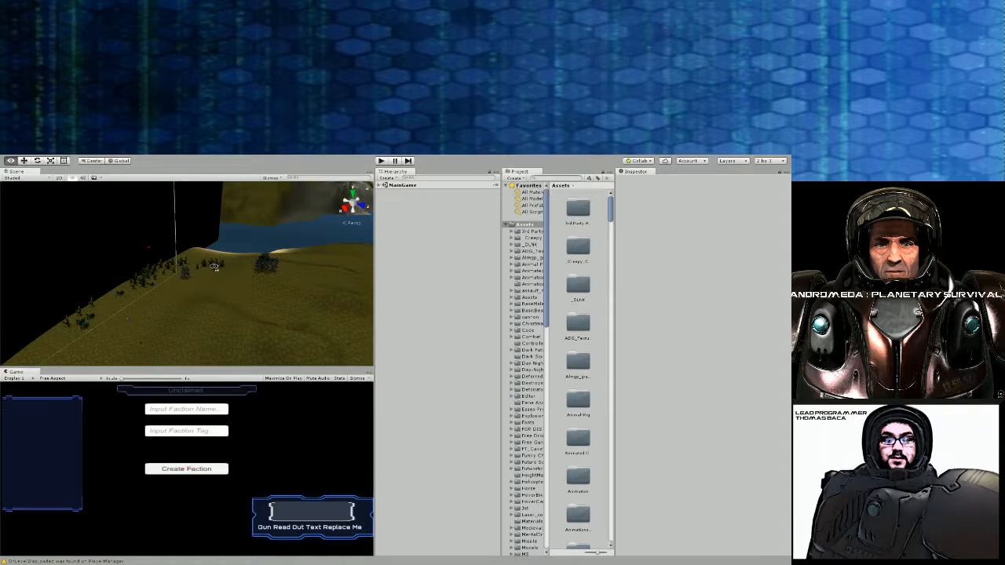
alt+drag(213, 267, 294, 263)
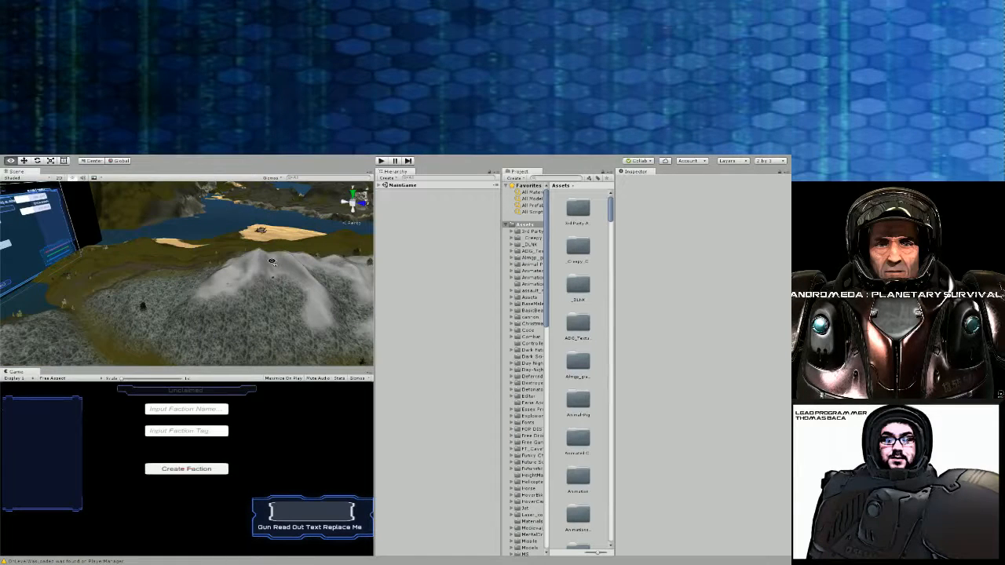
right_drag(247, 253, 231, 232)
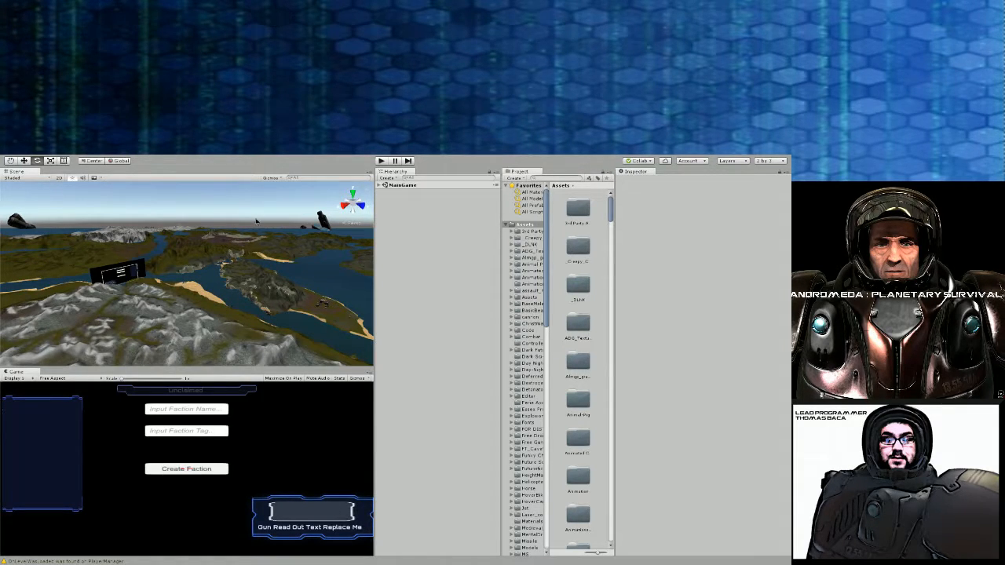
click(243, 247)
right_drag(244, 247, 165, 246)
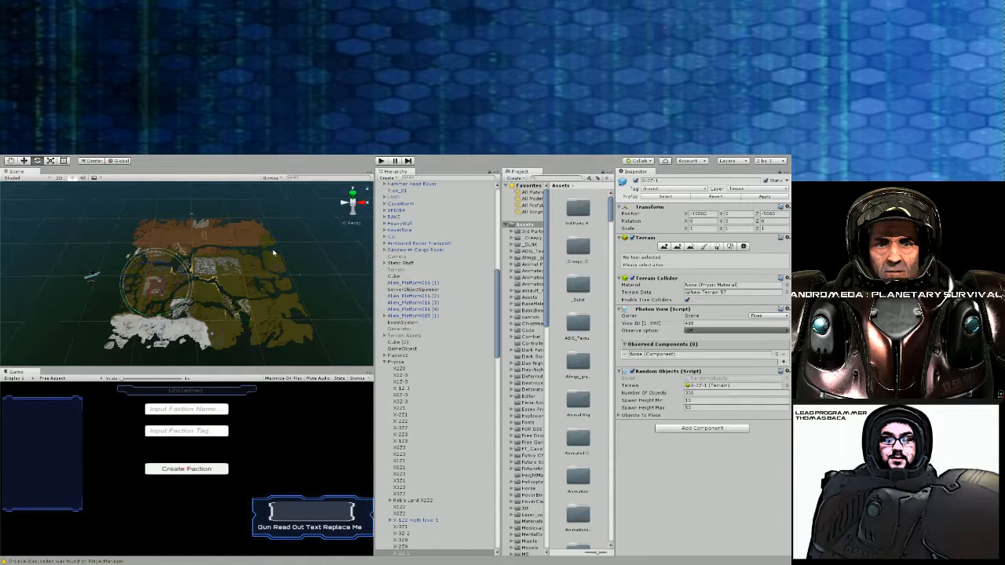
Examine the map's differently colored terrain regions from above and close in on the snow-covered ground
right_drag(275, 252, 267, 262)
right_drag(181, 216, 211, 219)
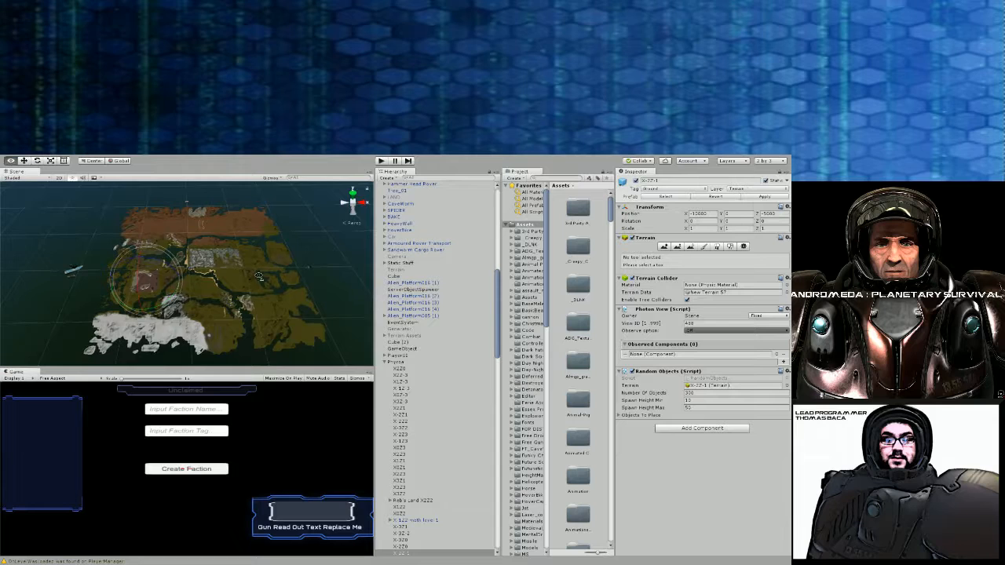
alt+drag(164, 314, 260, 276)
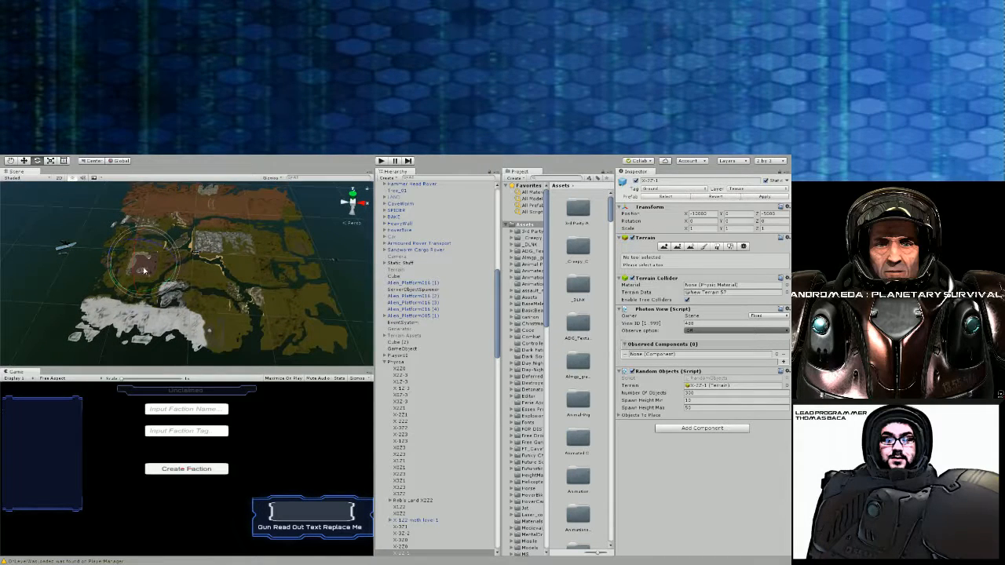
alt+drag(150, 267, 184, 231)
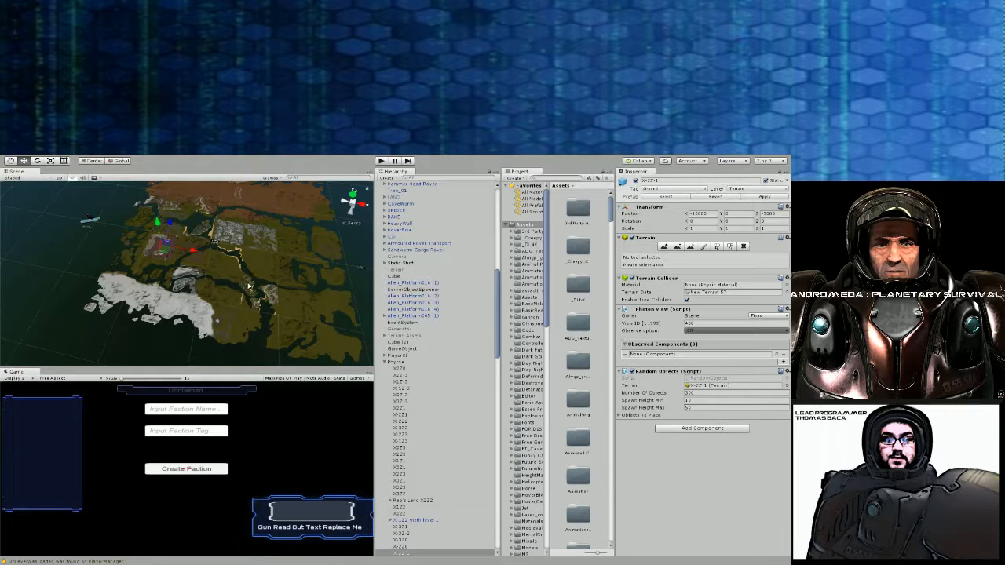
alt+drag(249, 287, 230, 259)
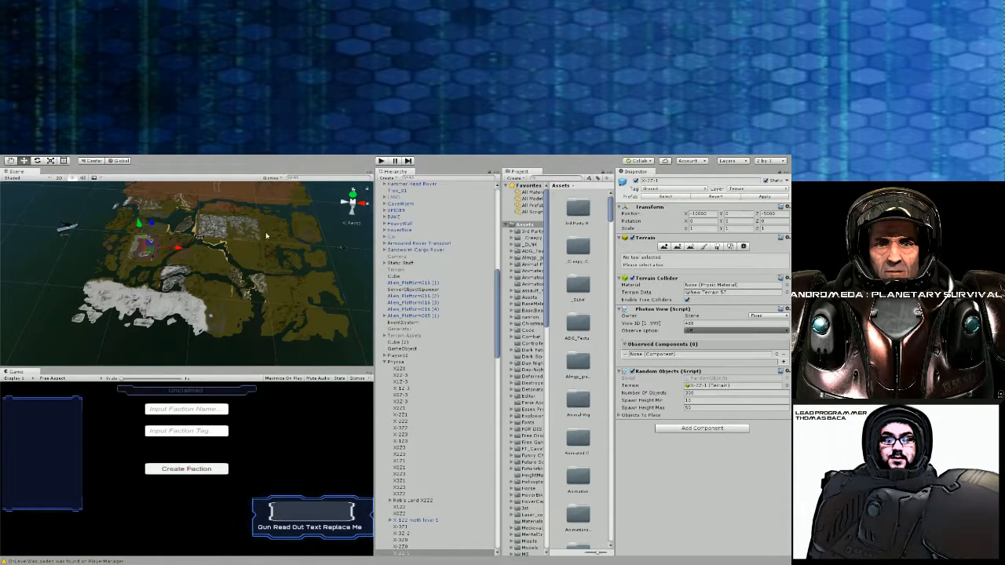
alt+drag(289, 319, 278, 280)
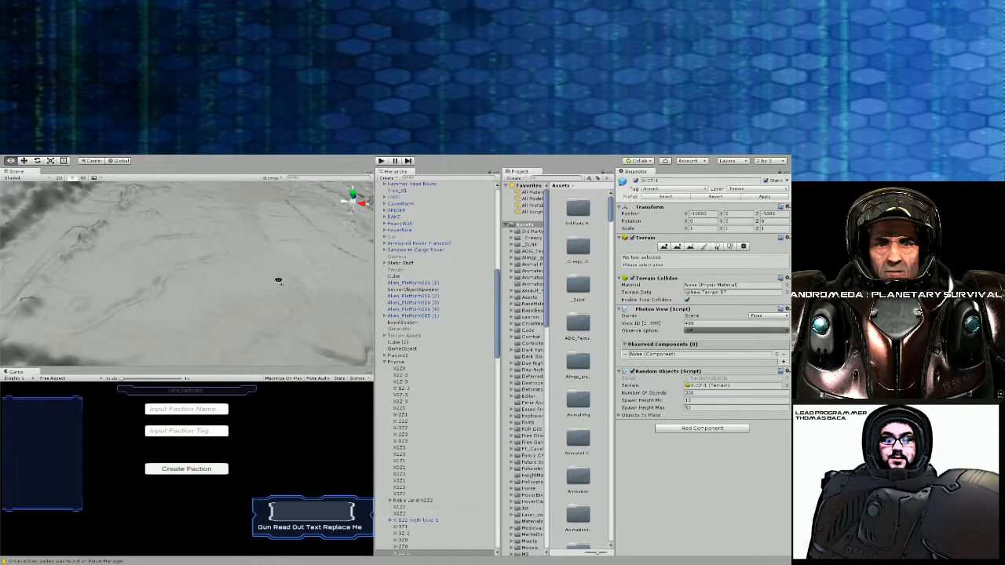
Set the Shadow Type of the SunDayNightCycle light under Static Stuff to No Shadows and check the terrain's lighting
scroll(436, 259, up, 10)
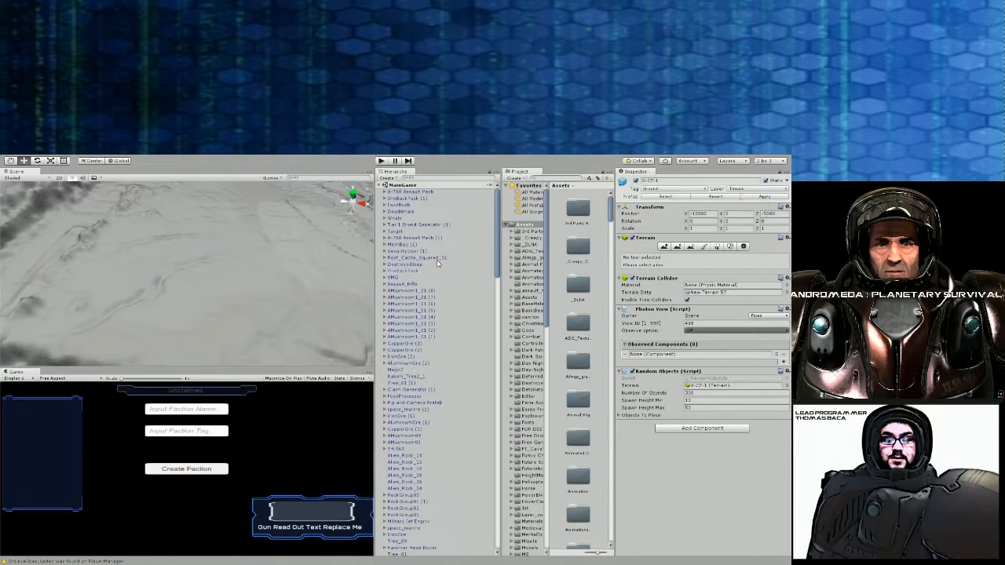
scroll(419, 360, down, 10)
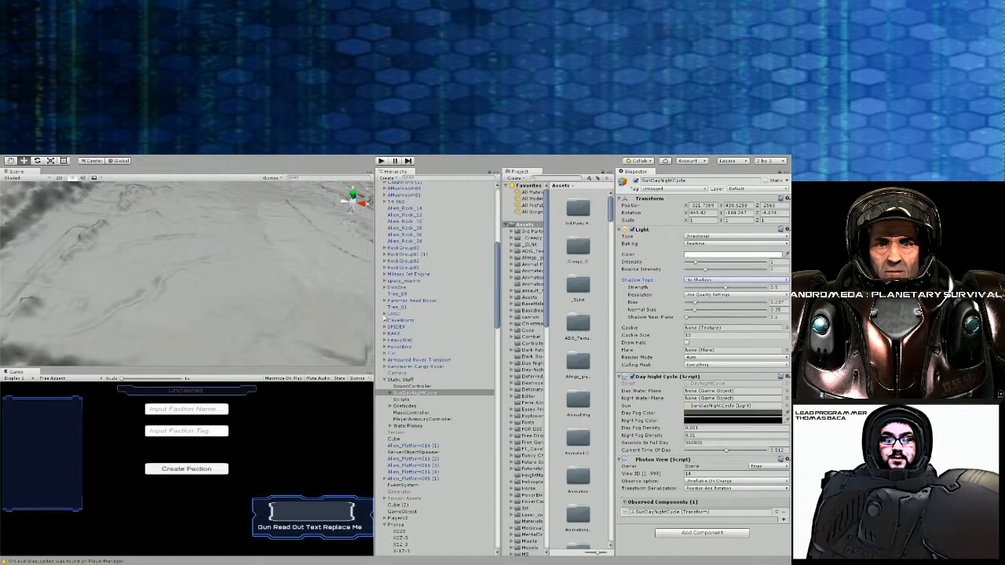
right_drag(295, 272, 264, 220)
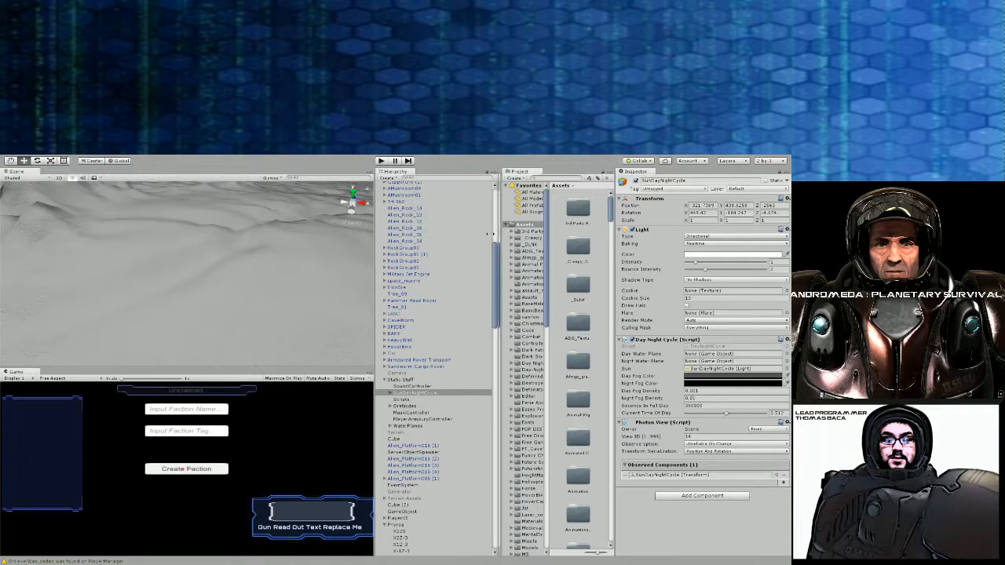
Enlarge the project browser and look through the prefabs in Andromeda's Resources folder
drag(489, 234, 547, 252)
scroll(500, 382, down, 10)
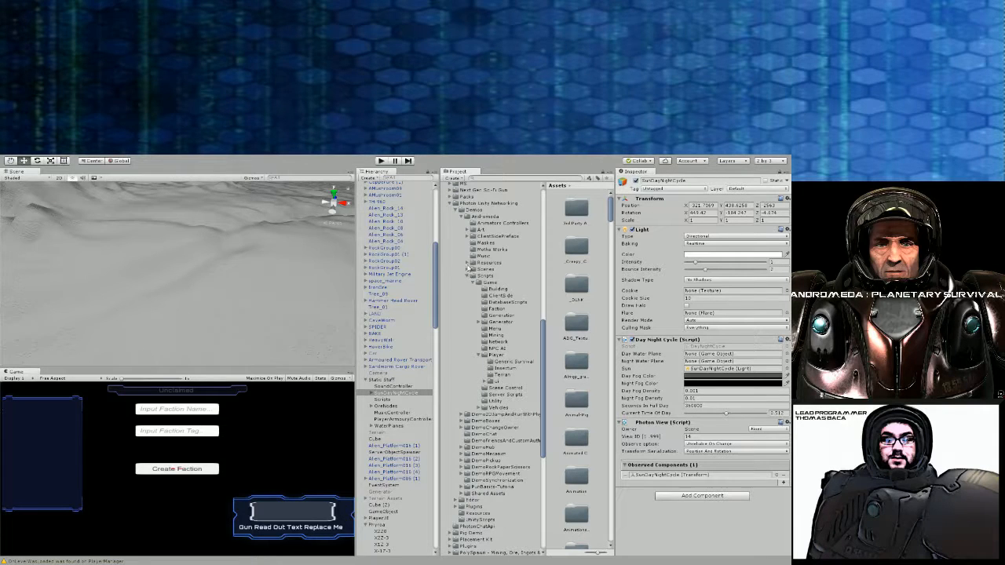
click(466, 265)
click(490, 264)
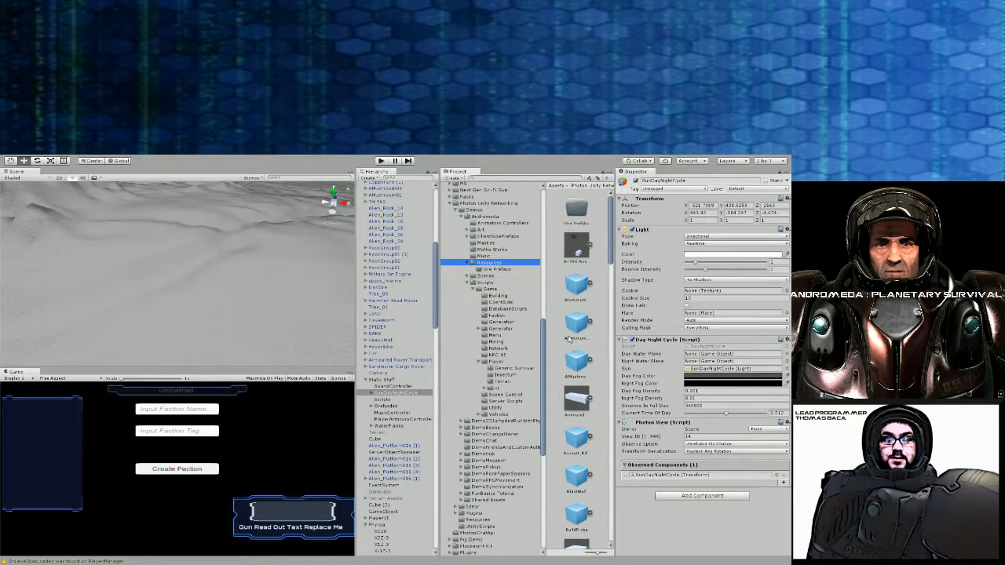
drag(545, 312, 513, 314)
scroll(557, 337, down, 2)
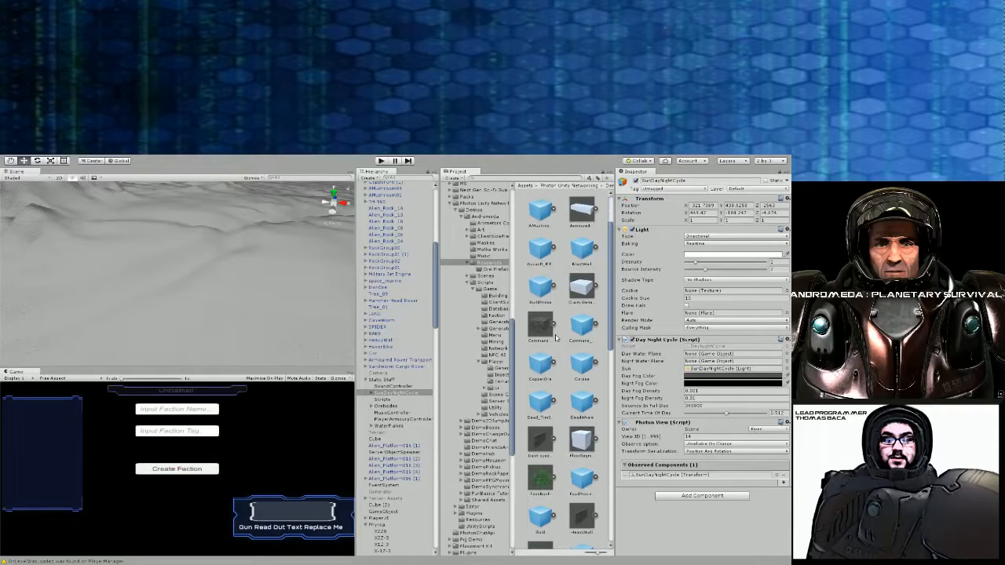
scroll(556, 338, down, 5)
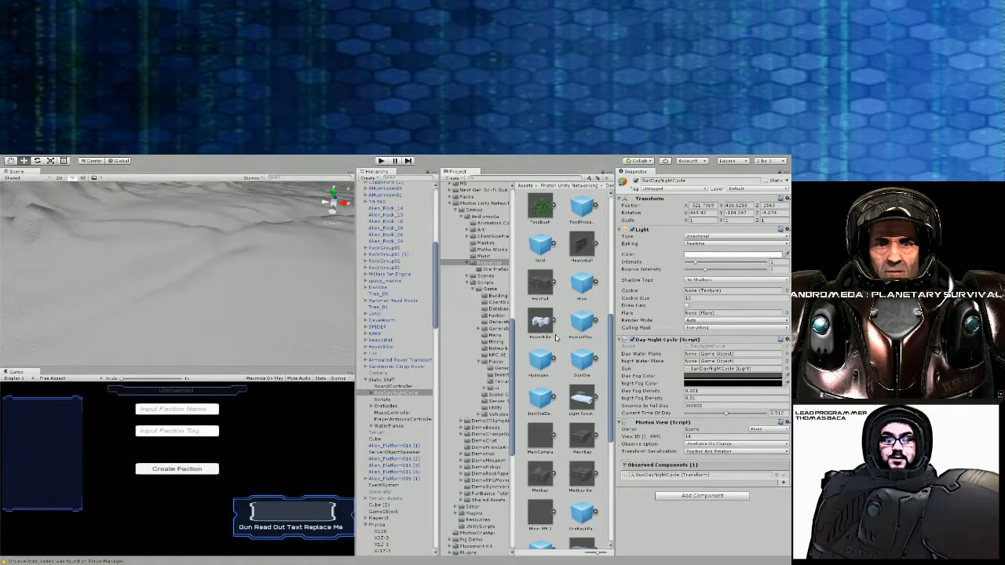
scroll(556, 338, down, 10)
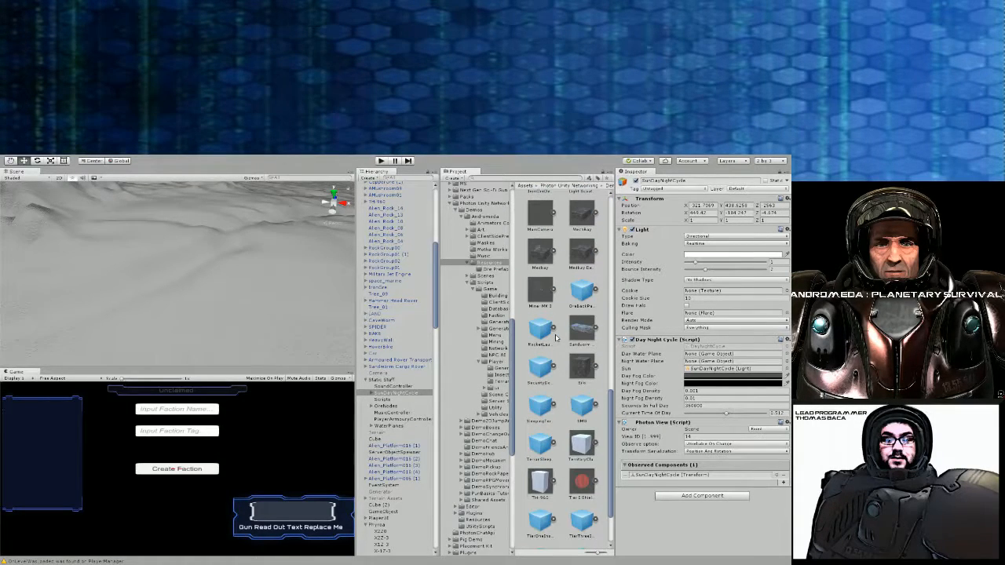
scroll(588, 408, up, 15)
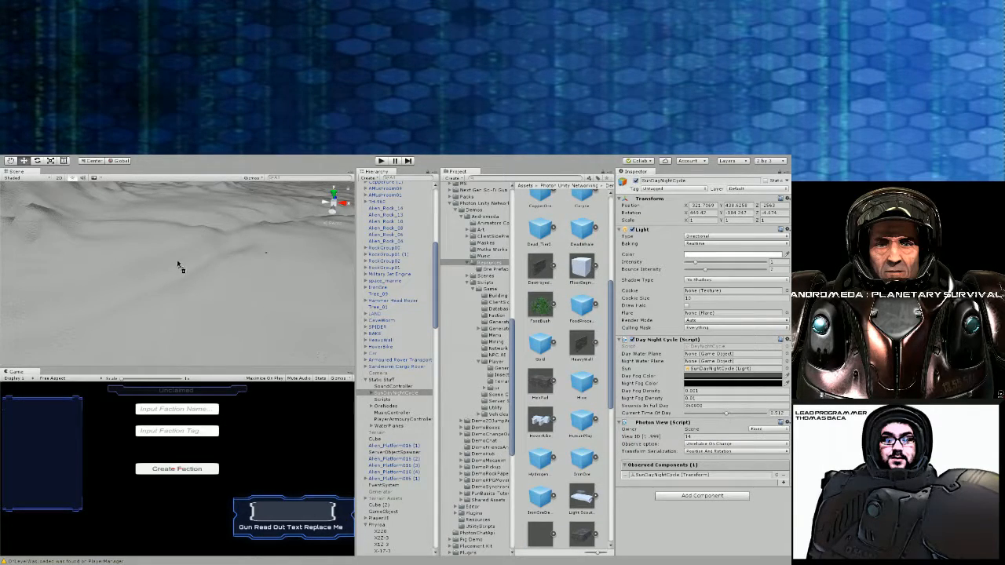
Place the HumanPlayer prefab on the snowy ground to judge the terrain's scale from near and far, and delete it again
drag(173, 269, 173, 267)
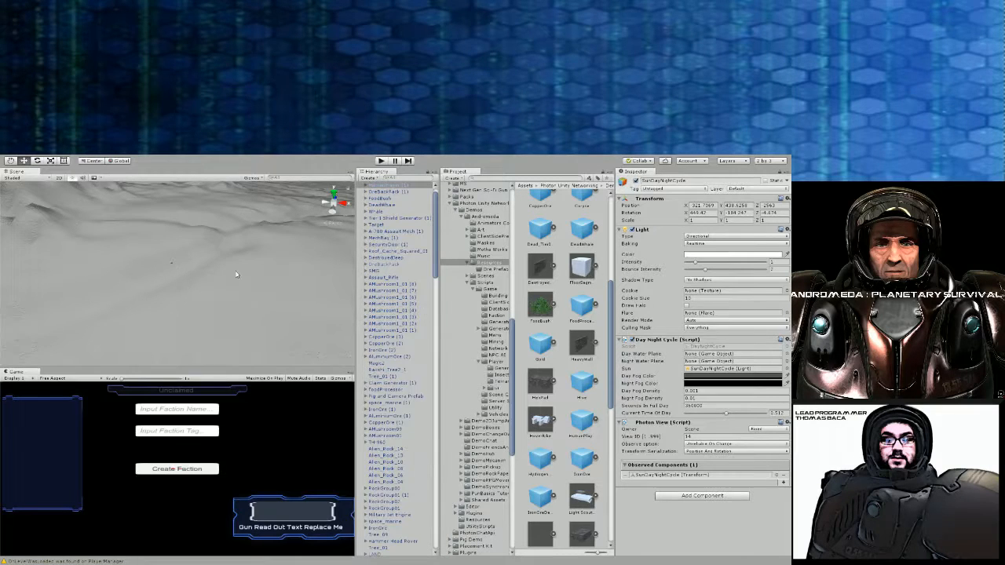
right_drag(274, 272, 166, 276)
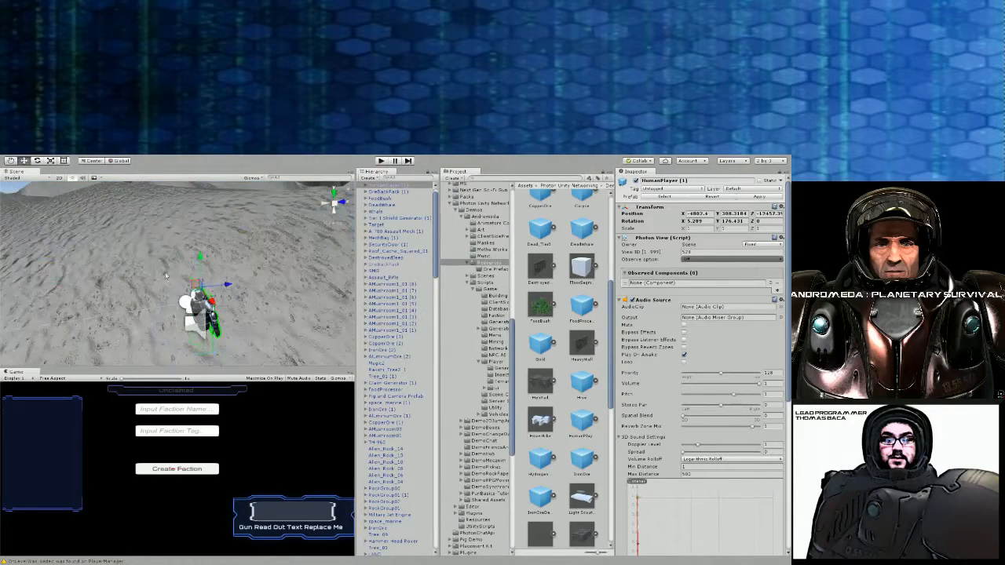
right_drag(202, 241, 378, 273)
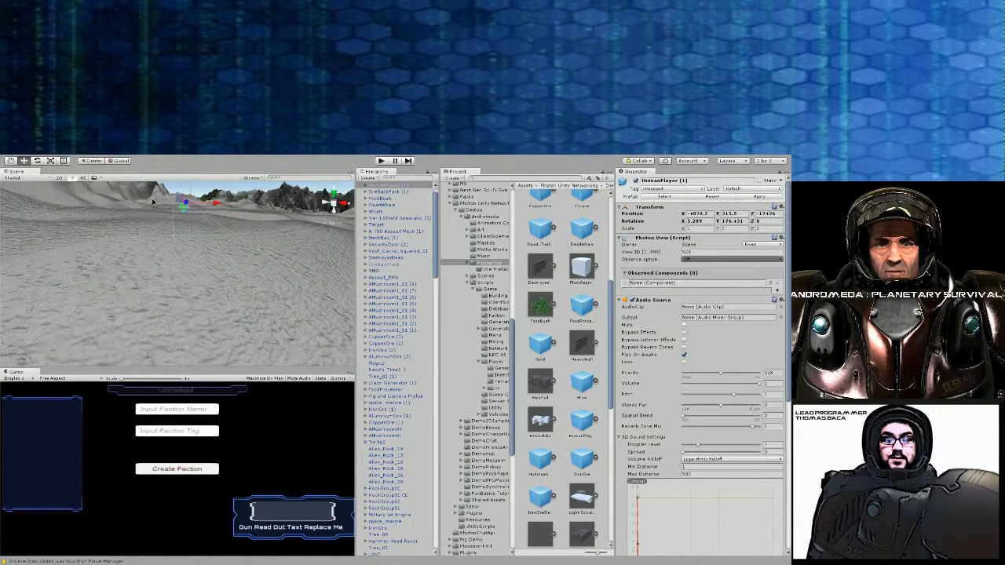
drag(144, 203, 141, 208)
right_drag(142, 208, 228, 263)
key(Delete)
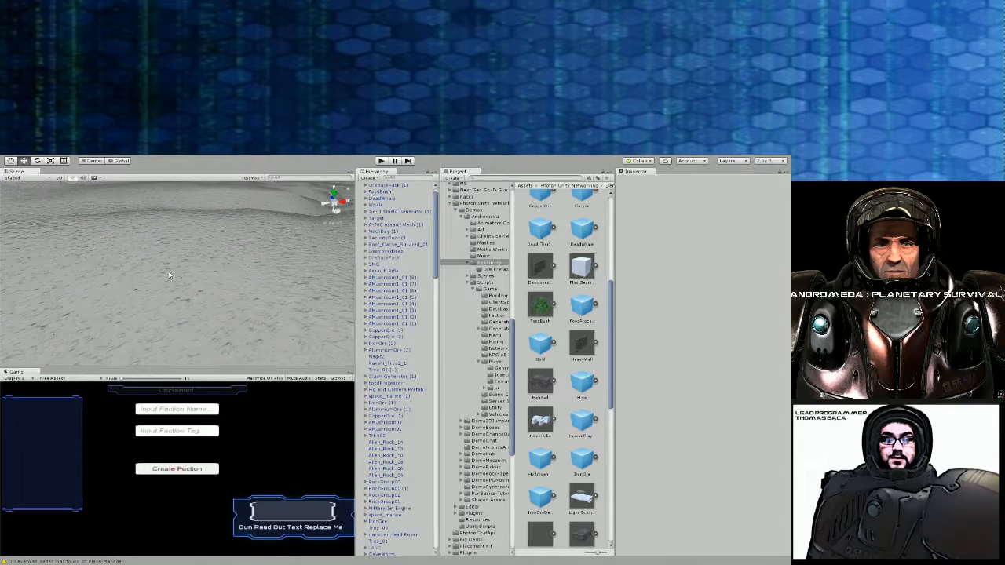
Place the HumanPlayer prefab on the slope of the rocky mountain beyond the snow region as a scale reference
right_drag(168, 275, 54, 242)
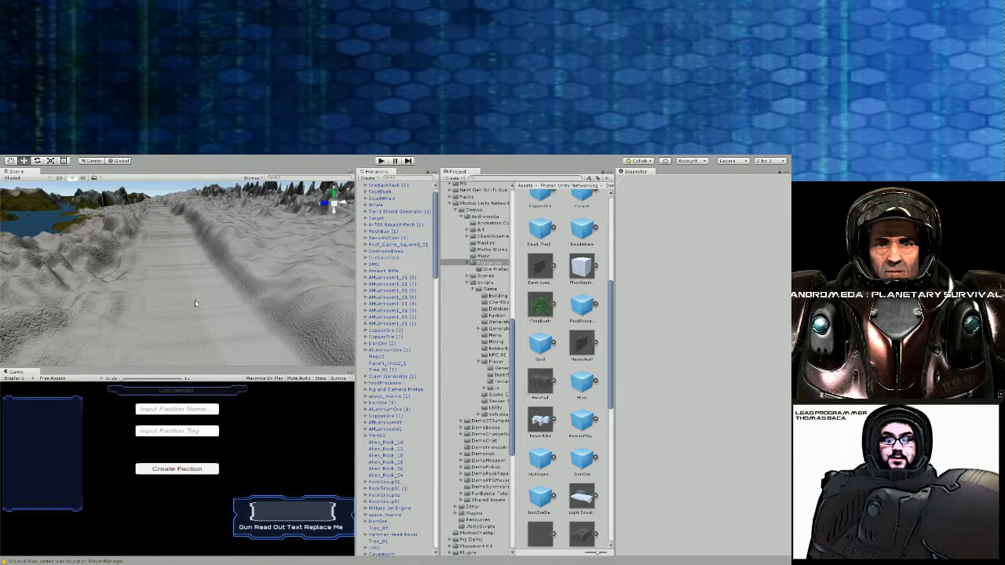
right_drag(190, 281, 118, 259)
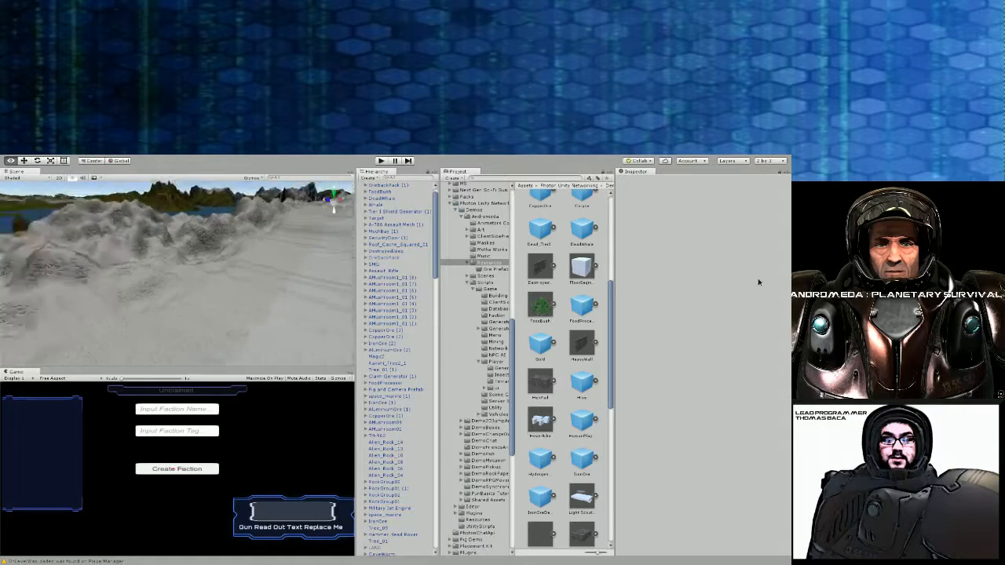
right_drag(759, 282, 489, 240)
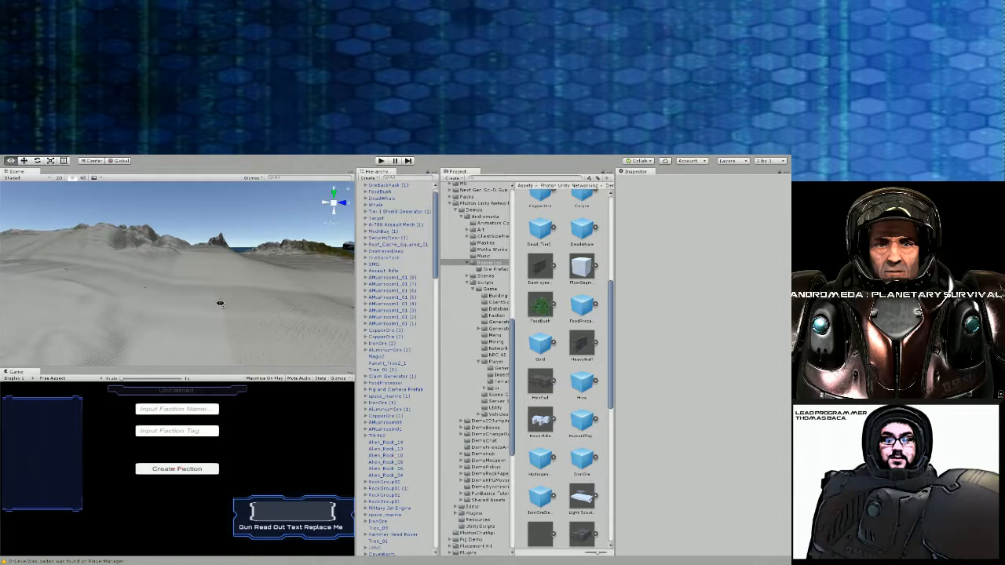
right_drag(220, 304, 152, 198)
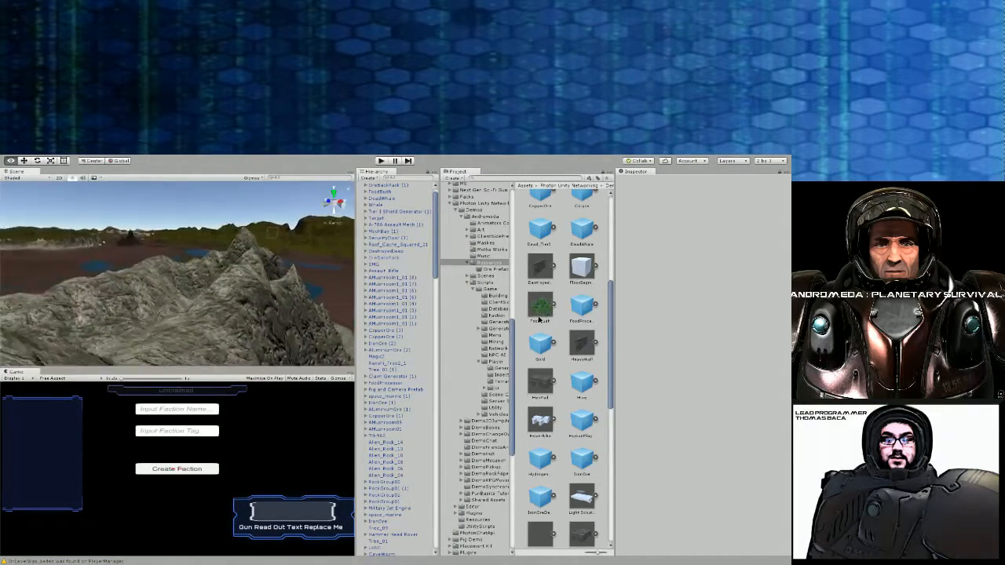
right_drag(539, 319, 532, 282)
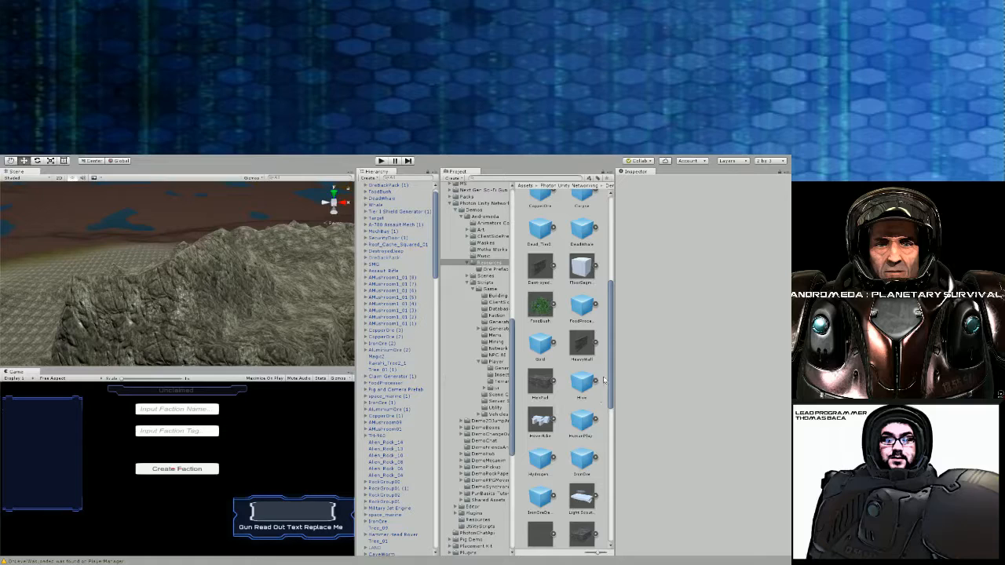
click(154, 268)
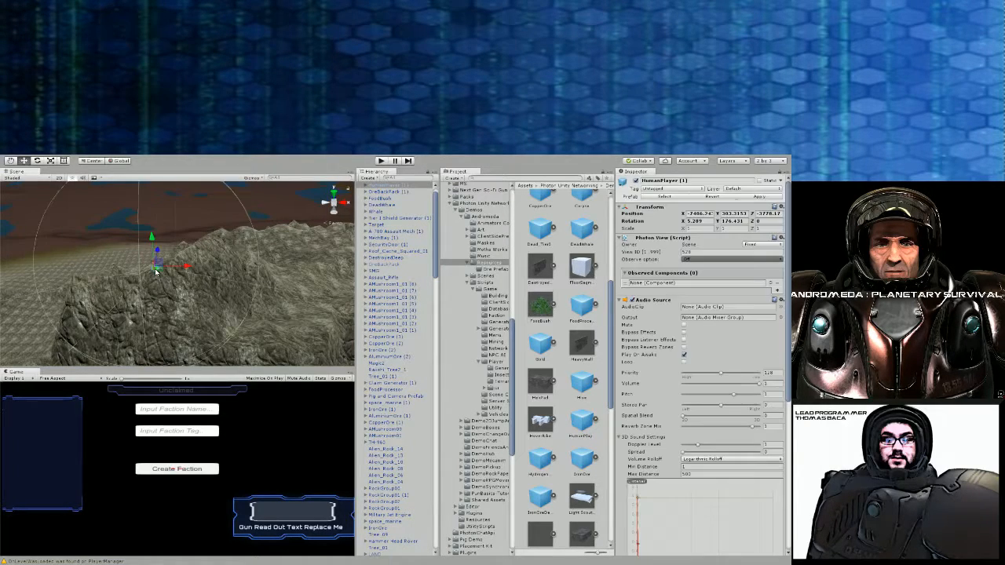
right_drag(231, 305, 271, 236)
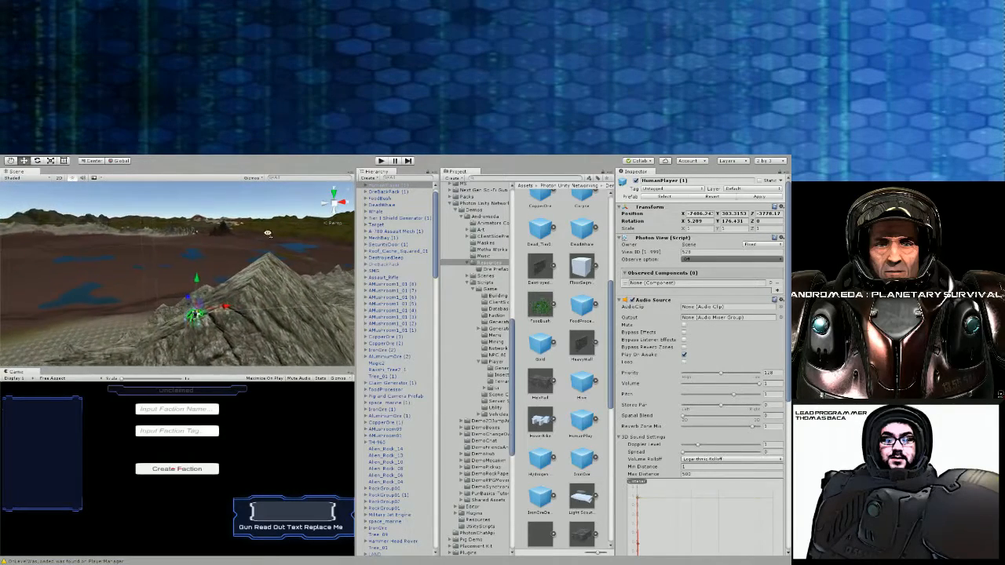
View the HumanPlayer on the rocky slope up close and delete it from the scene
click(203, 234)
right_drag(202, 234, 234, 262)
key(w)
click(244, 262)
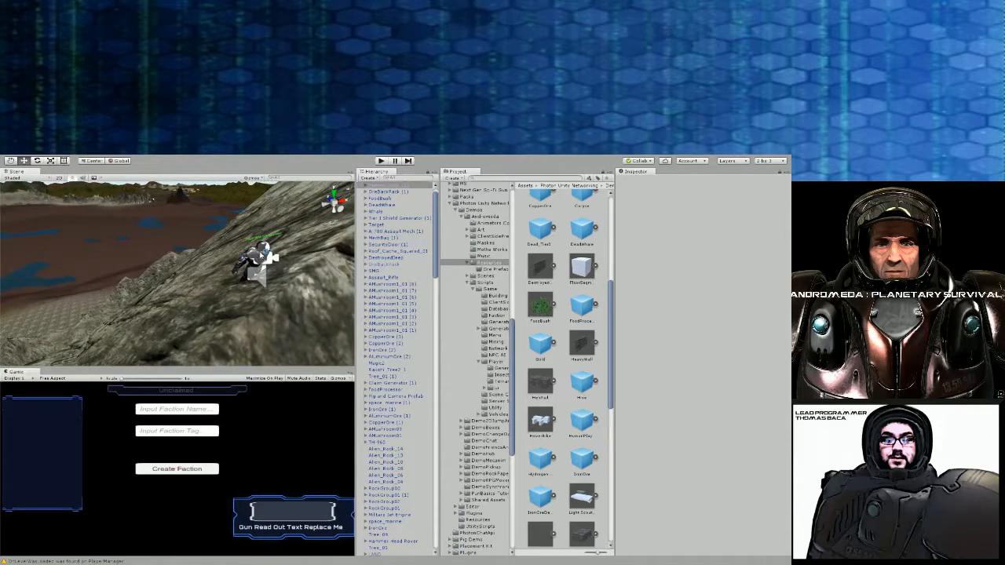
click(386, 187)
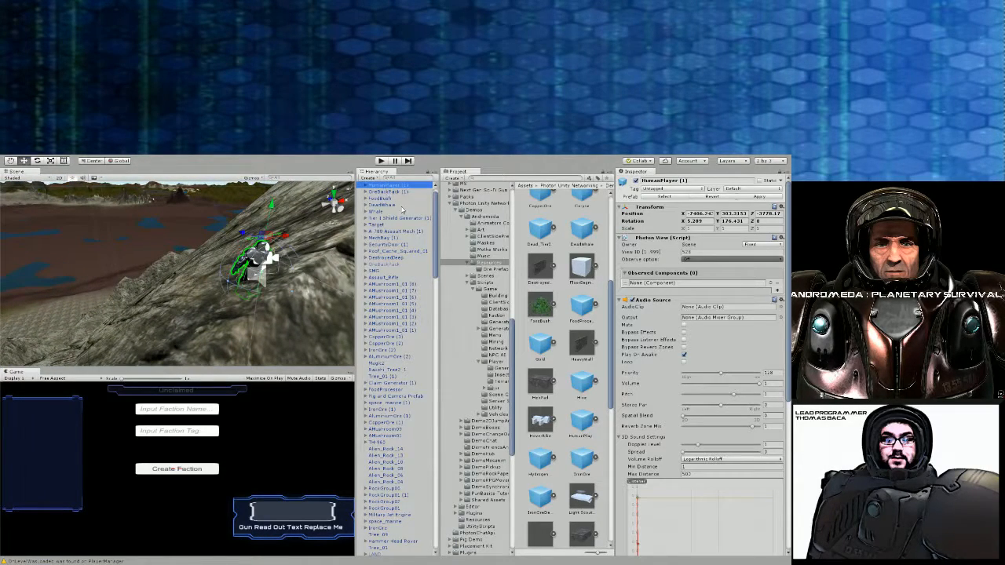
key(Delete)
Examine the grey mountain region and the surrounding rivers, pulling back to an overview of the whole map
right_drag(189, 259, 148, 236)
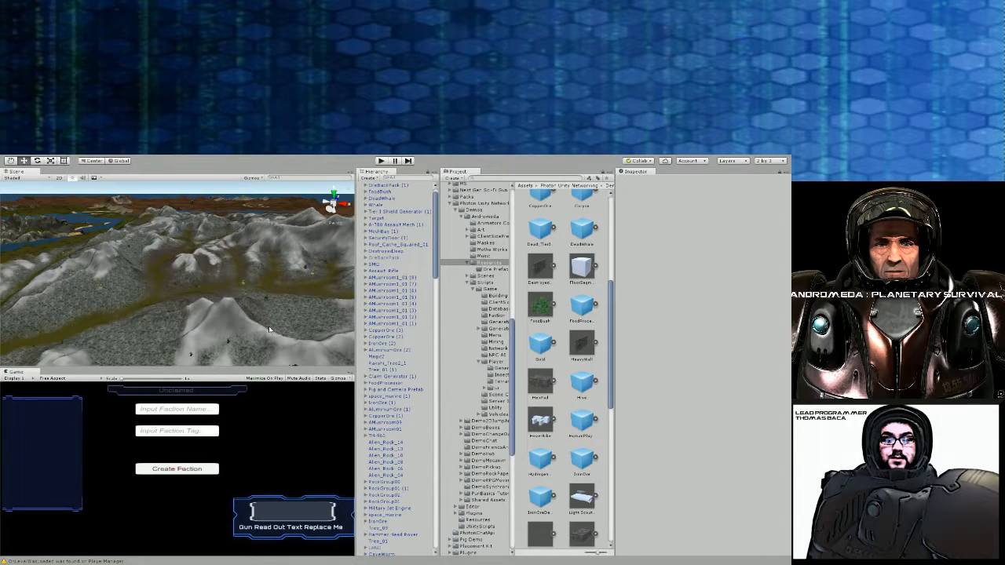
alt+drag(238, 216, 29, 240)
scroll(29, 240, down, 3)
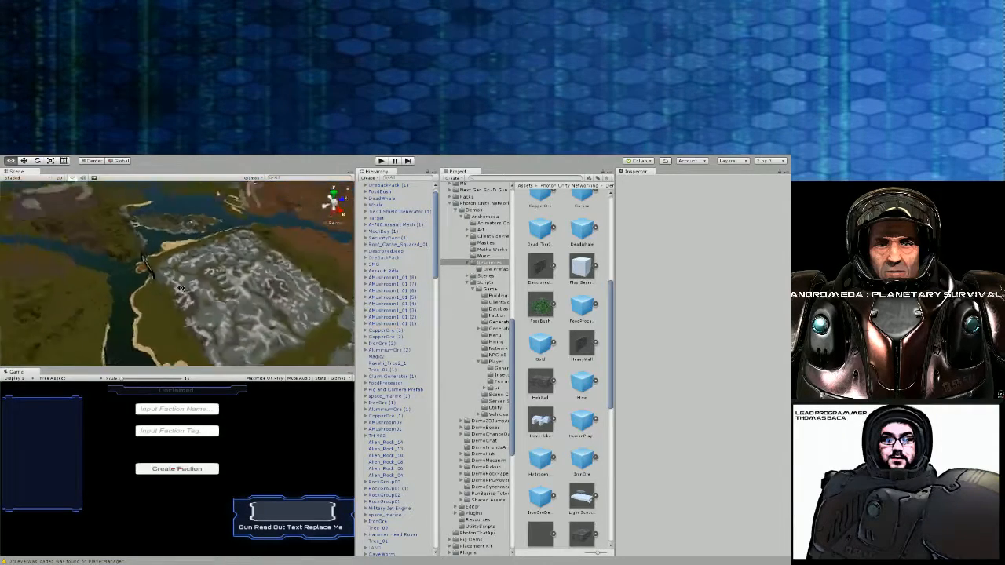
alt+drag(213, 300, 234, 316)
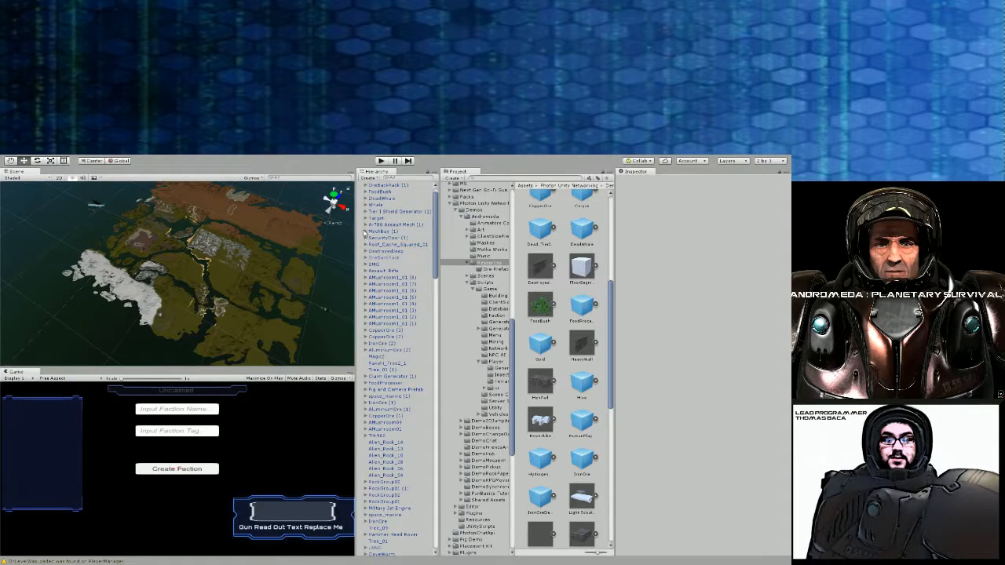
Rearrange the editor with the Hierarchy beside the Scene view, the Game view next to it and the Project browser underneath
click(36, 160)
drag(7, 179, 9, 259)
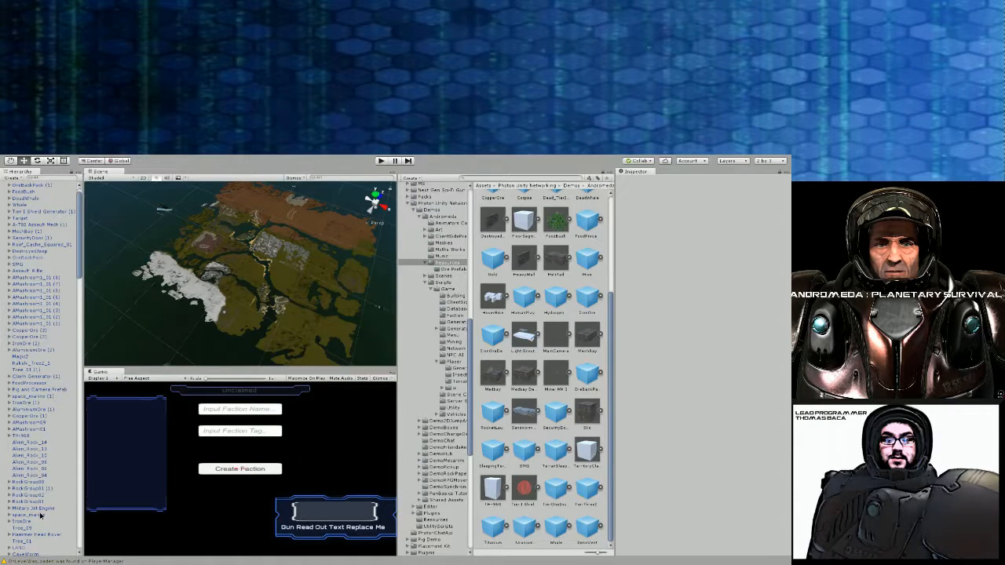
drag(41, 516, 155, 553)
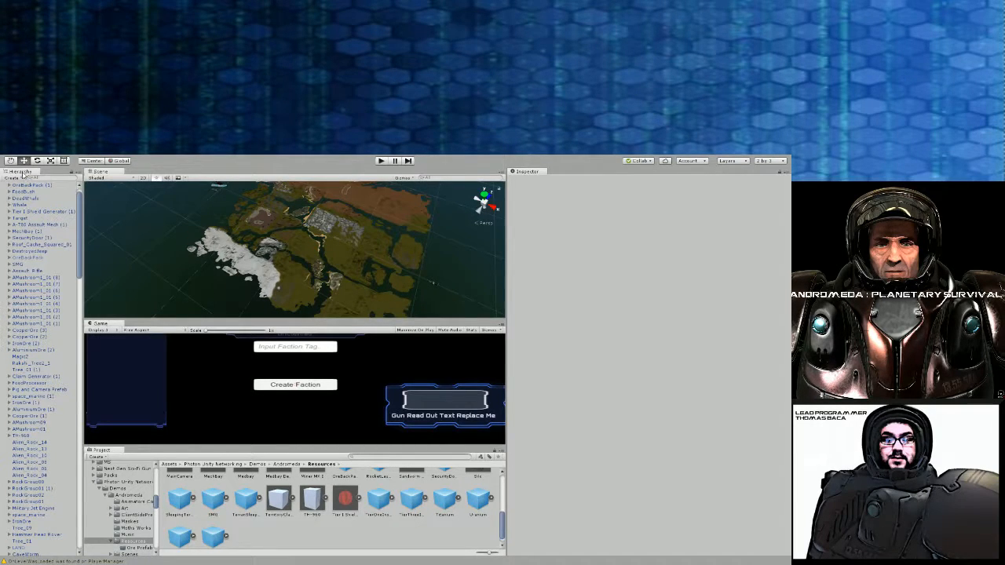
drag(88, 248, 101, 243)
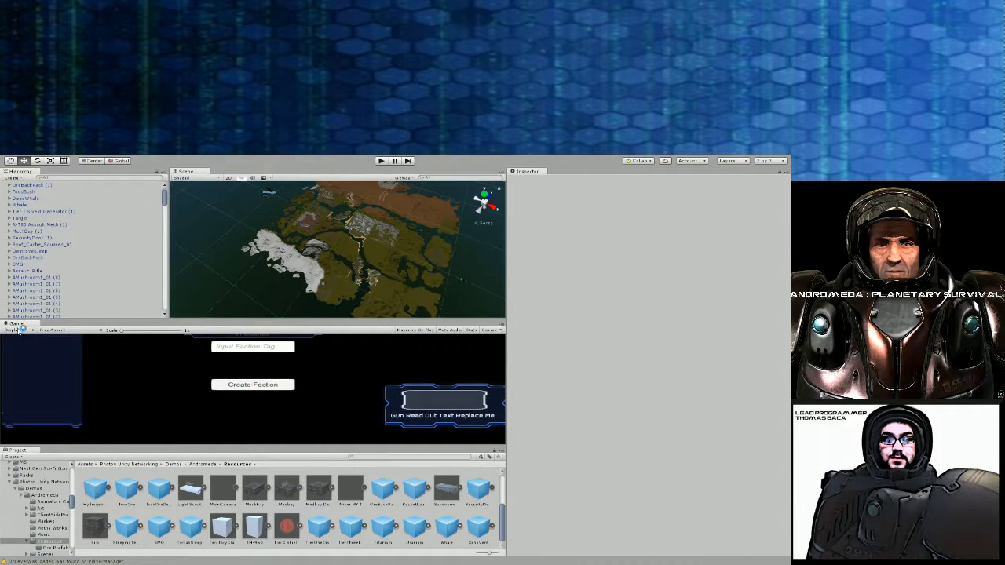
drag(370, 227, 326, 277)
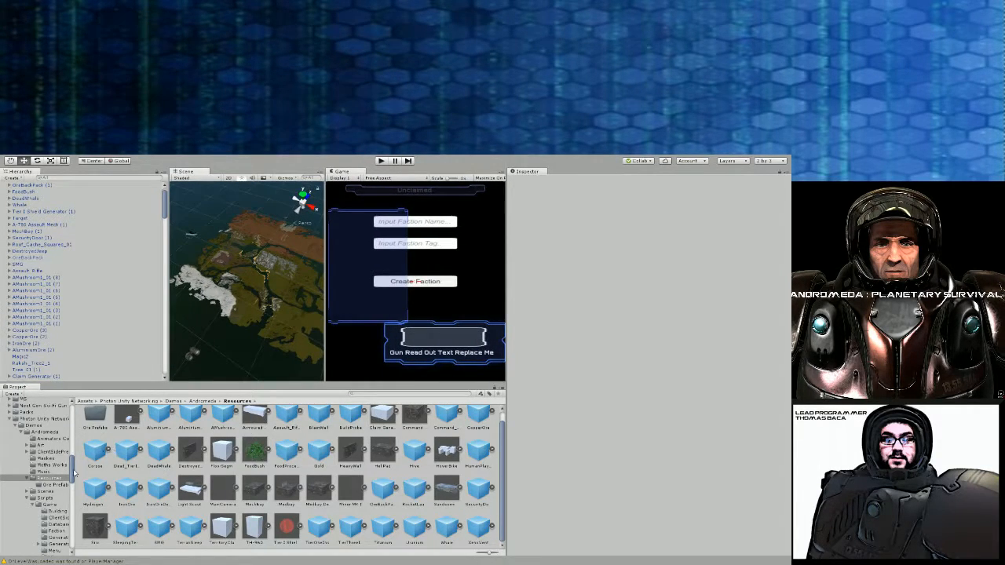
Open the TECHDEMO scene from Andromeda's Scenes folder
click(55, 491)
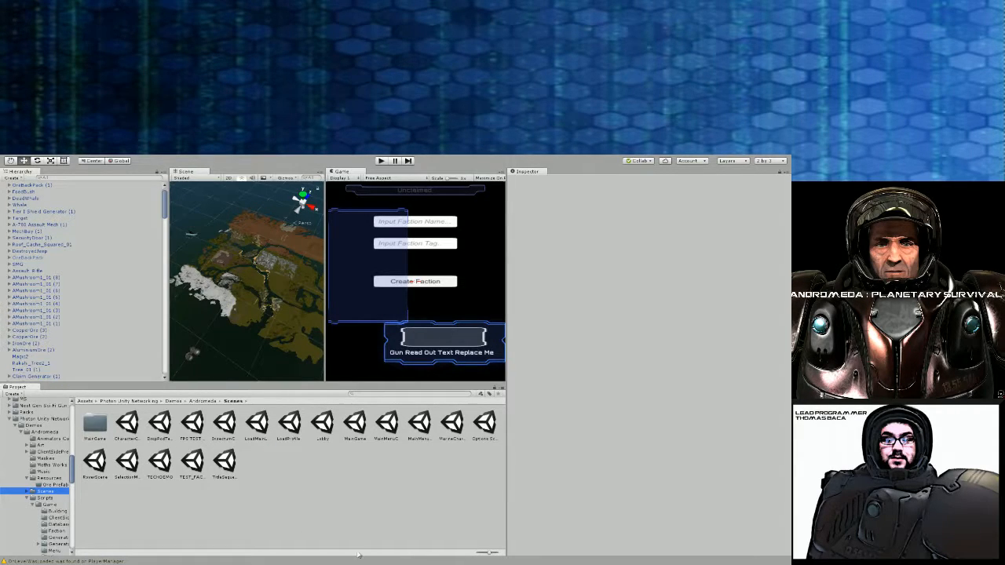
click(311, 485)
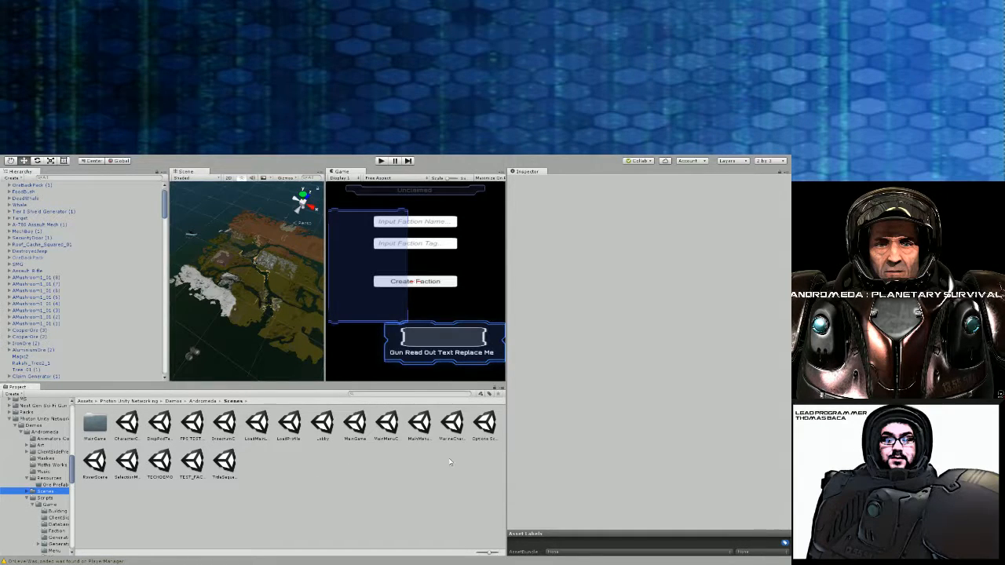
click(160, 464)
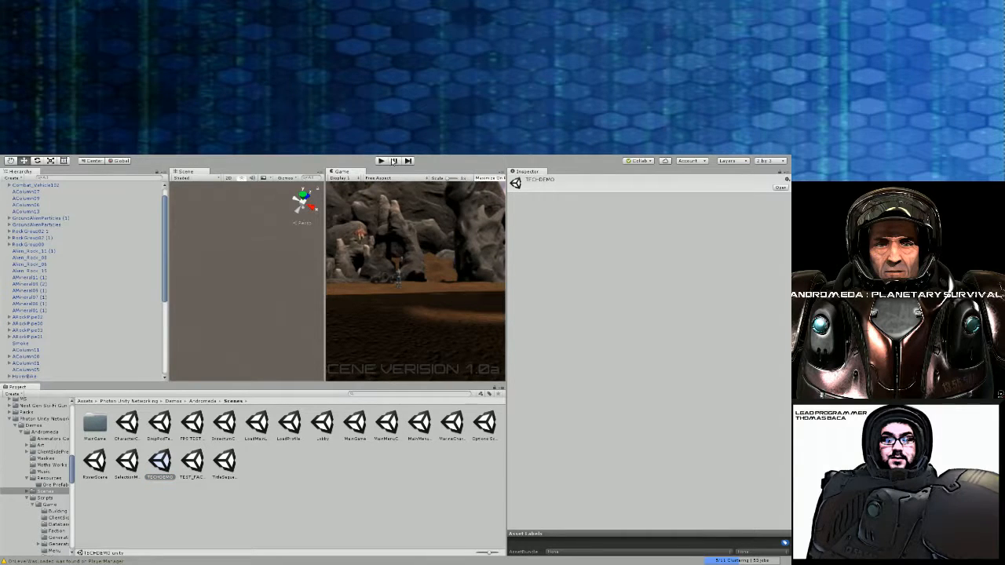
Play the TECHDEMO scene and run the armored soldier across the desert ground up to the large alien creature
click(383, 161)
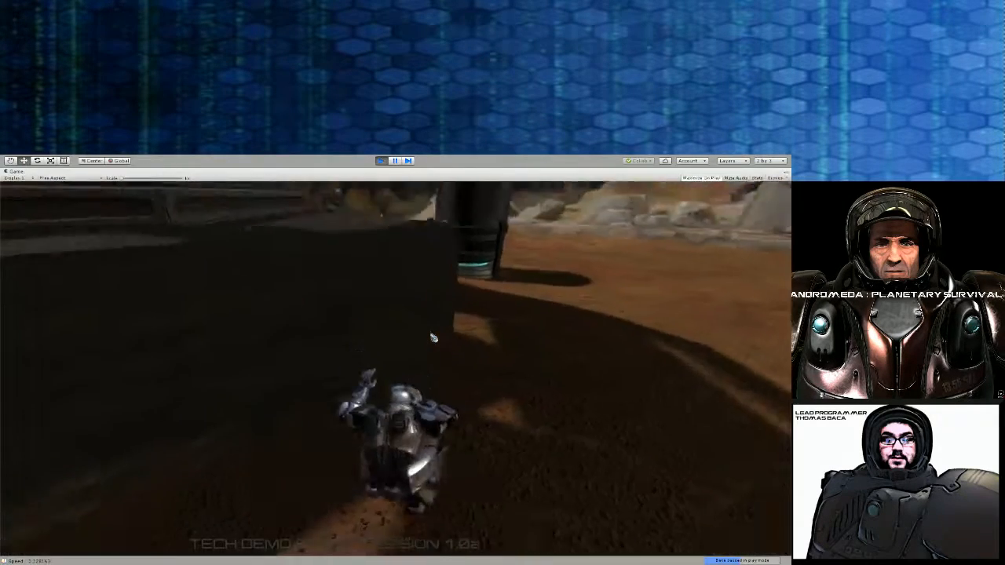
key(w)
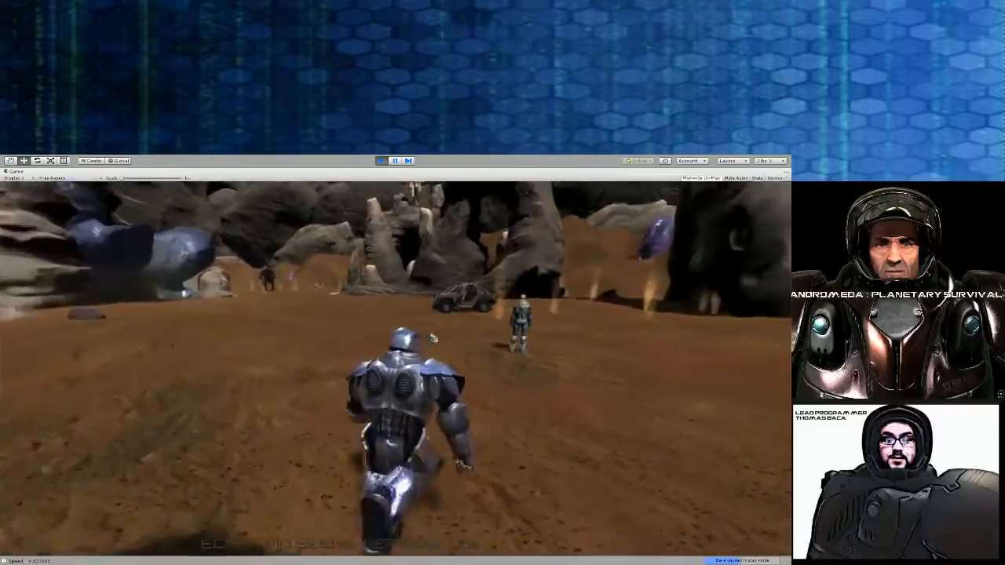
key(w)
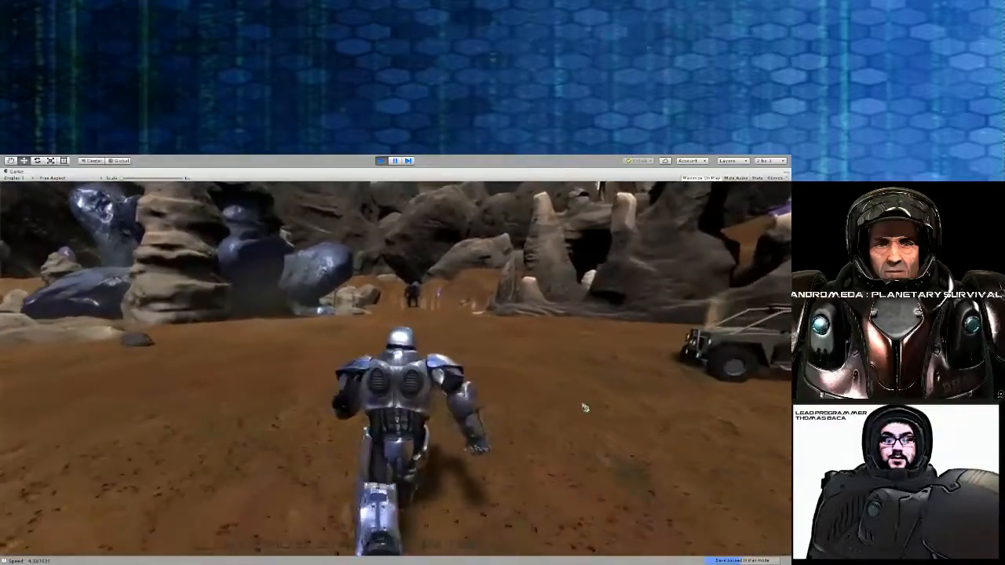
key(w)
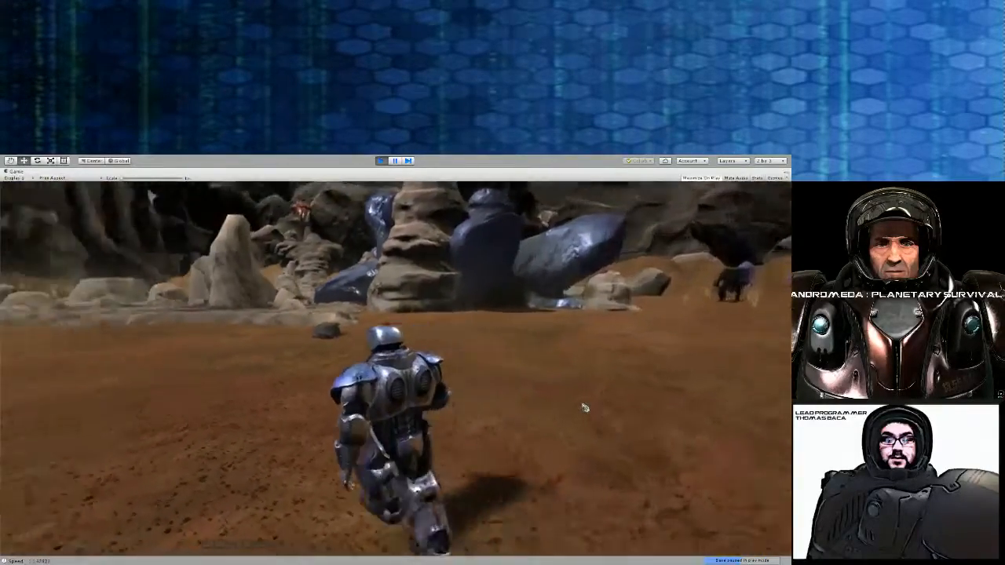
key(w)
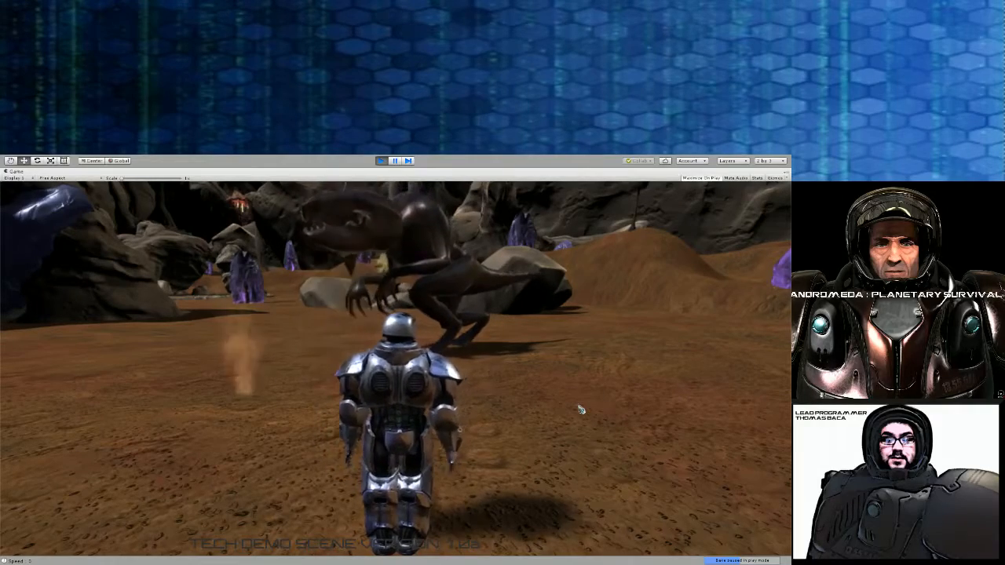
key(w)
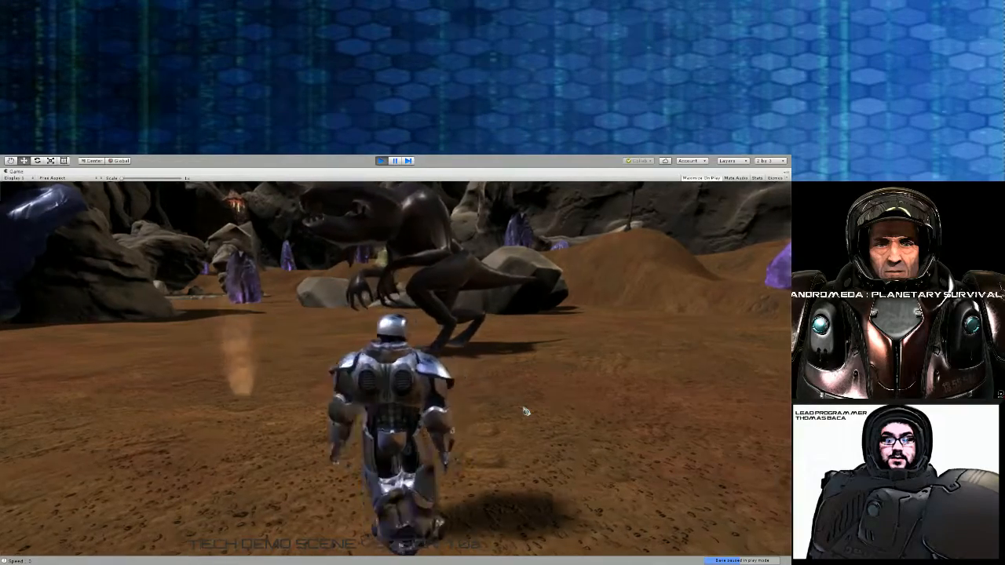
Run the armored soldier across the desert and up the base's ramp past the other character, return outside, and end the play test
key(d)
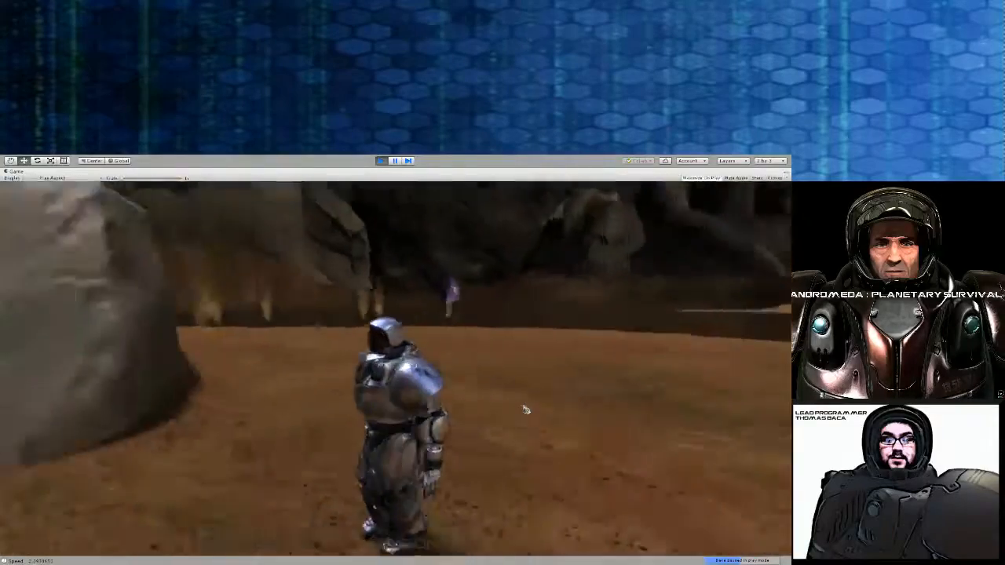
key(w)
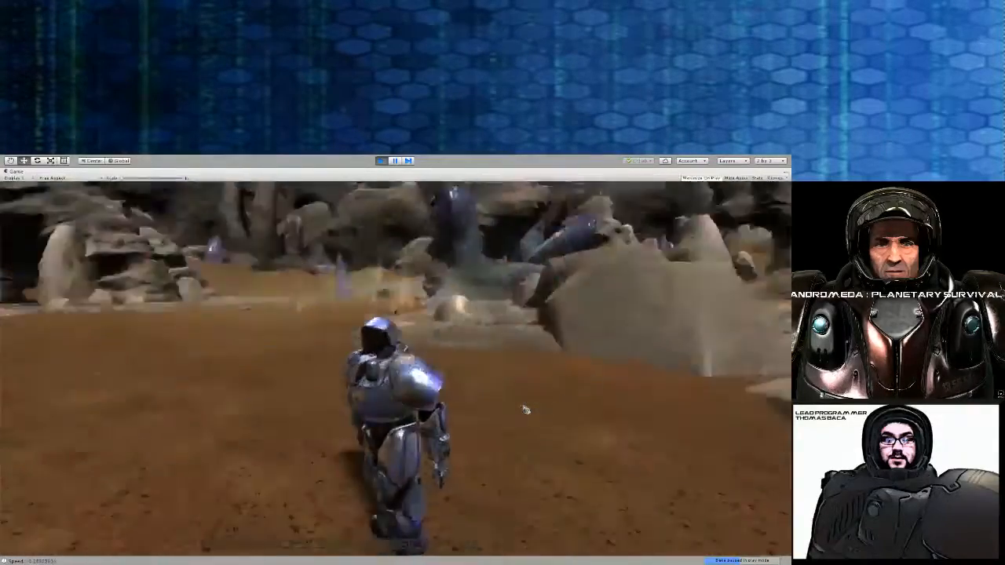
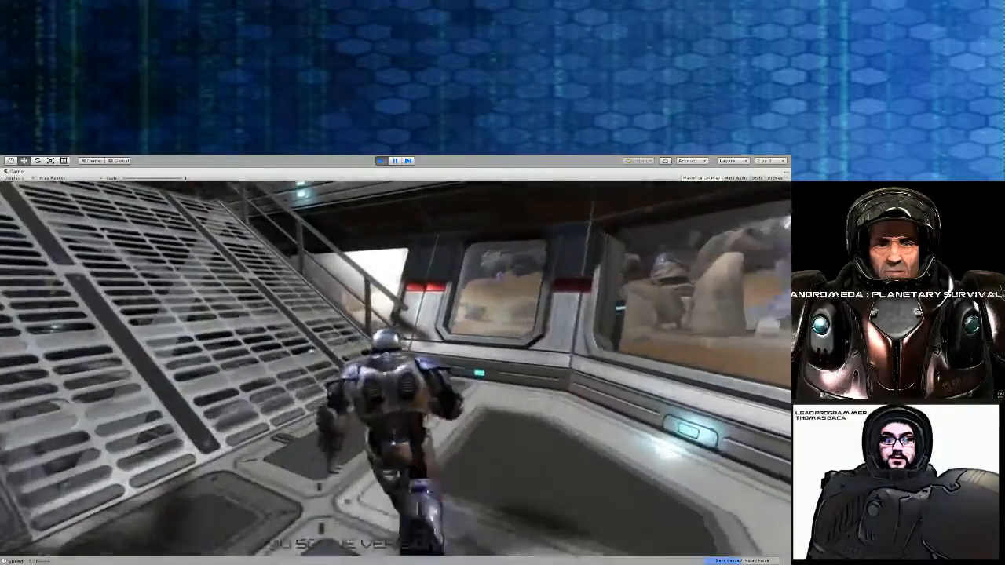
key(w)
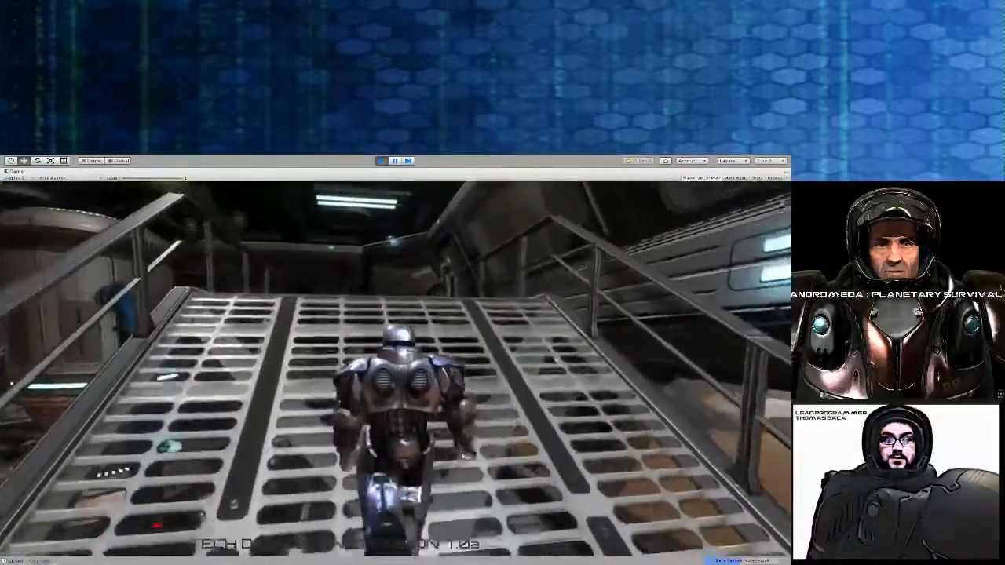
key(w)
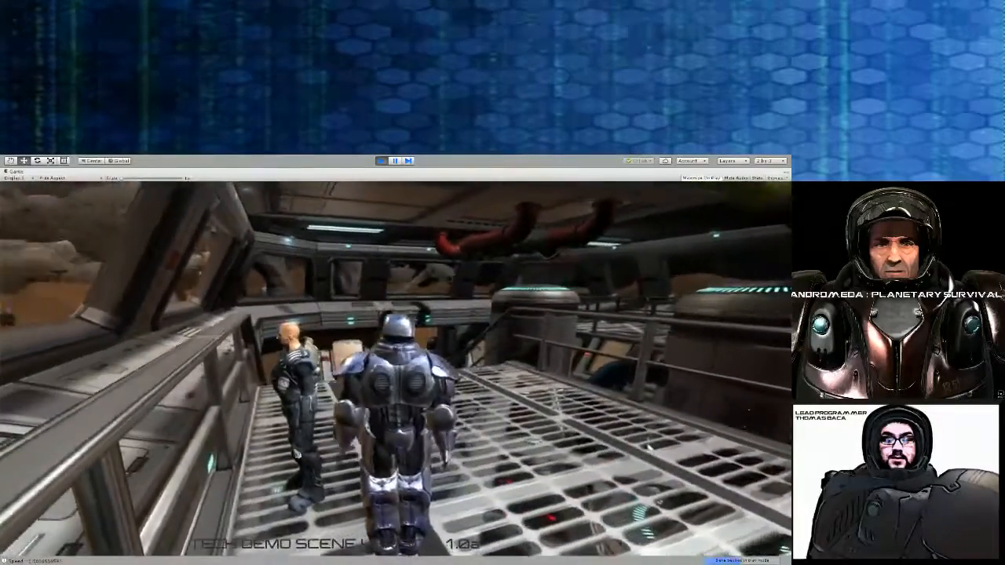
key(w)
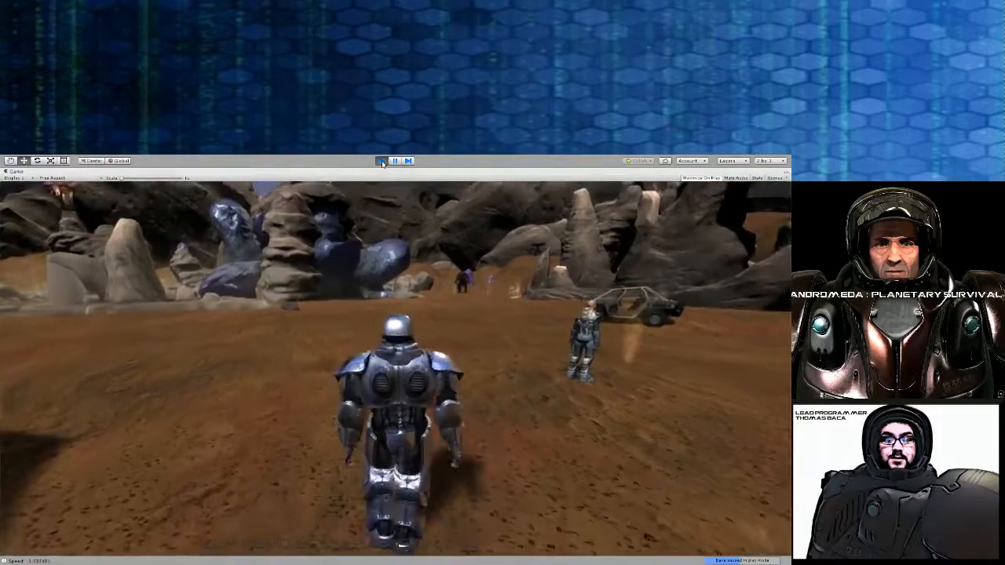
click(382, 163)
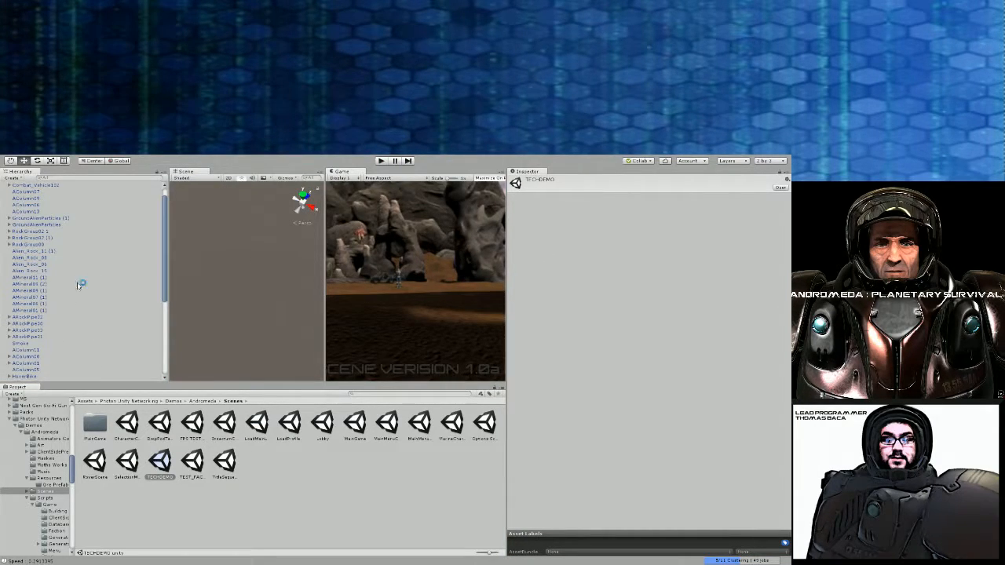
Open the space_marine object's ThirdPersonAnimatorController in the Animator and widen the state graph's view
scroll(79, 284, down, 6)
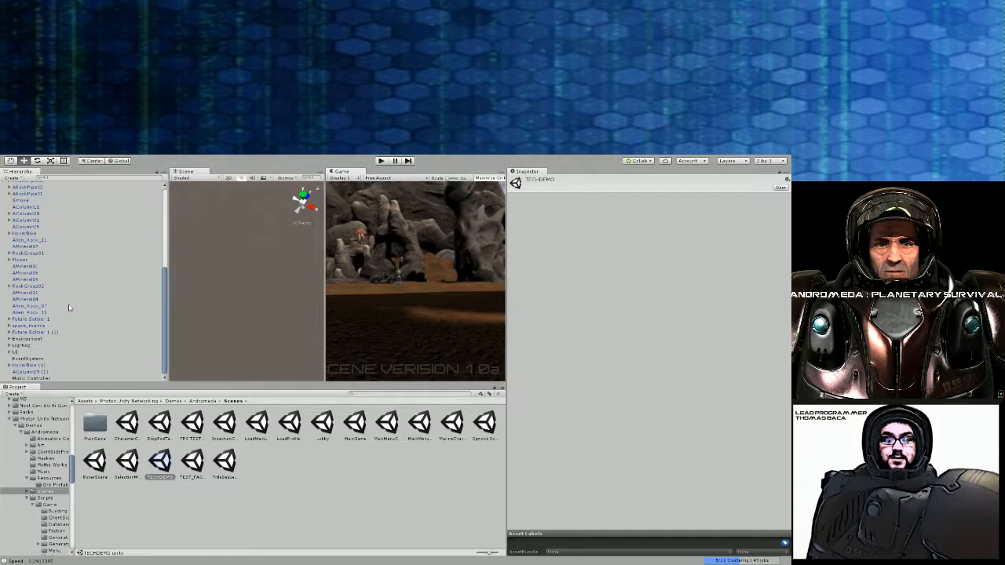
click(33, 327)
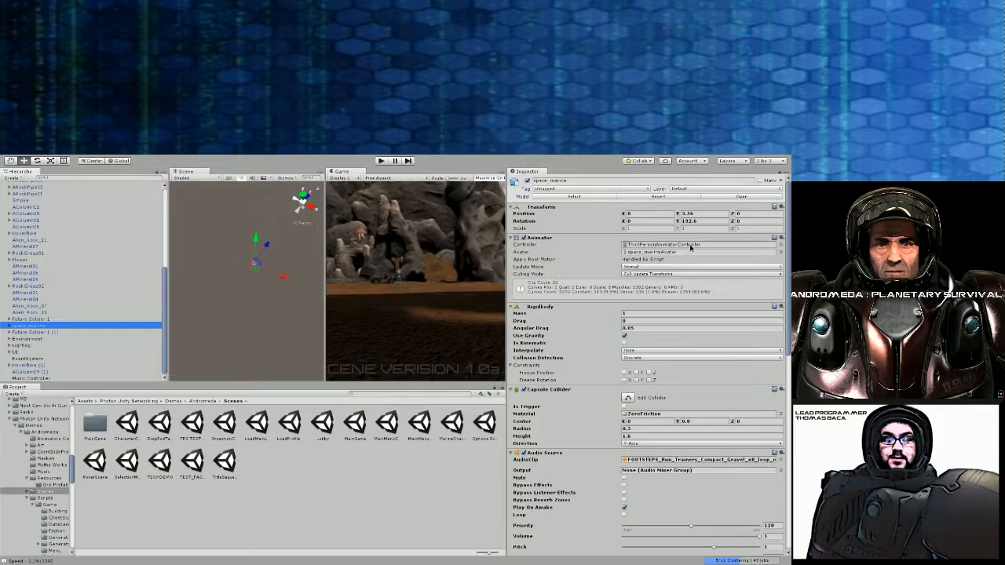
click(689, 245)
click(95, 425)
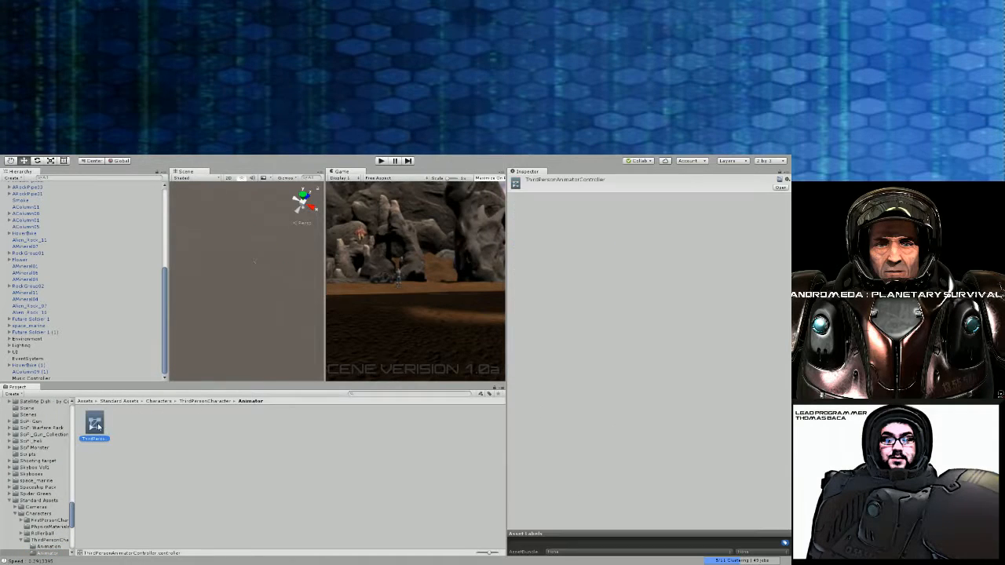
double_click(95, 425)
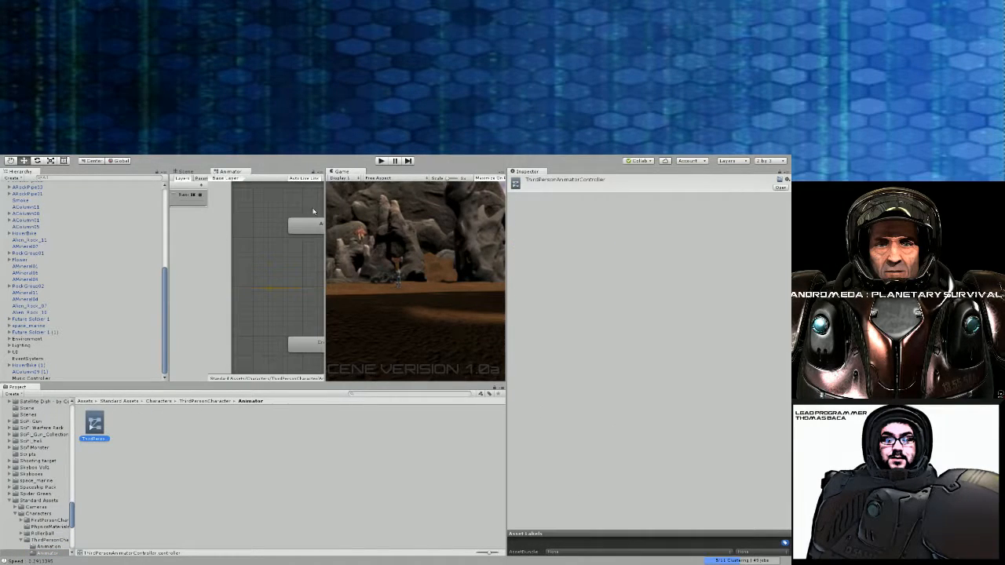
drag(324, 208, 462, 222)
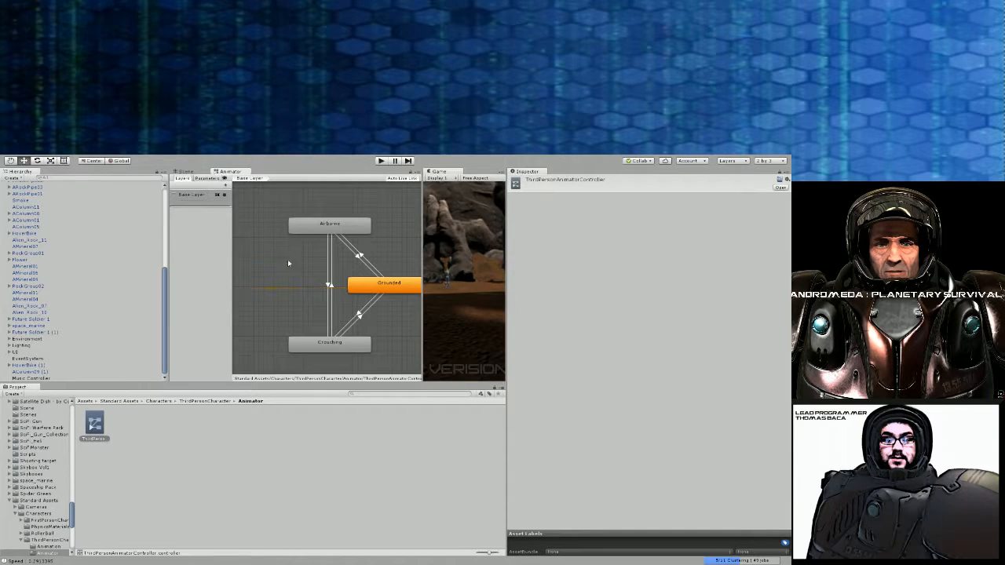
In the Grounded blend tree, replace the HumanoidWalk motion with Rifle_WalkFwdLoop and HumanoidRun with Rifle_SprintLoop
click(385, 292)
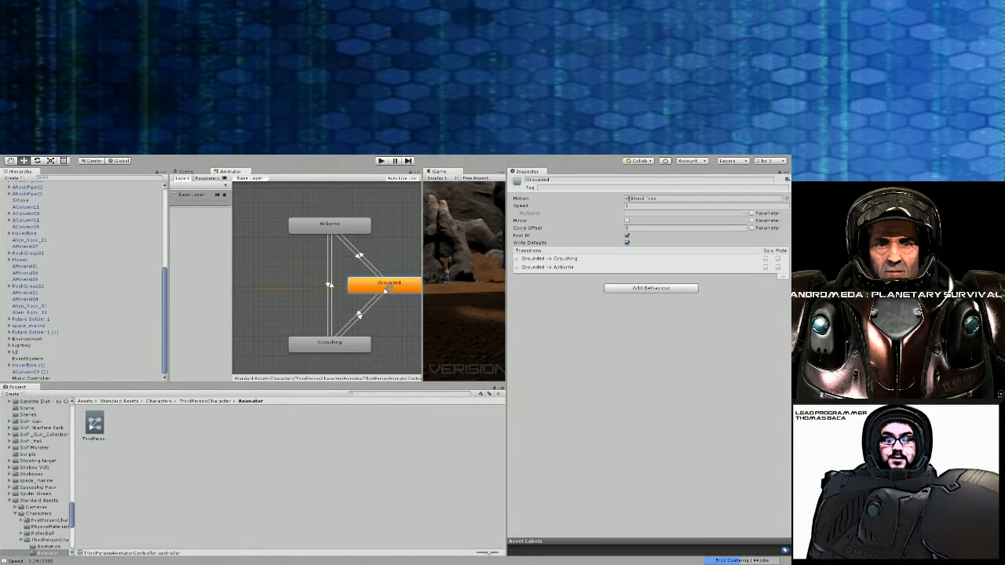
double_click(384, 292)
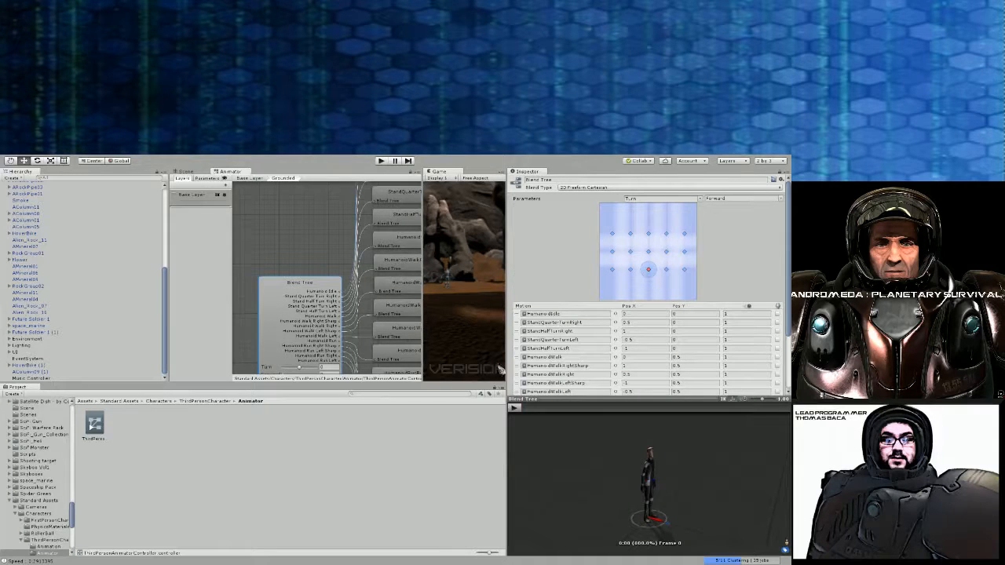
scroll(595, 361, down, 2)
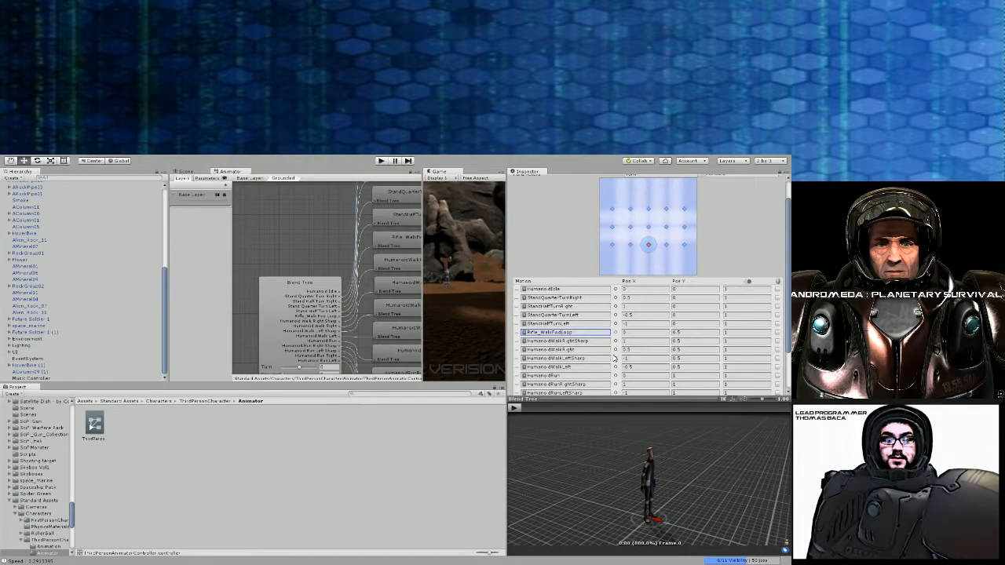
scroll(617, 357, down, 1)
click(617, 351)
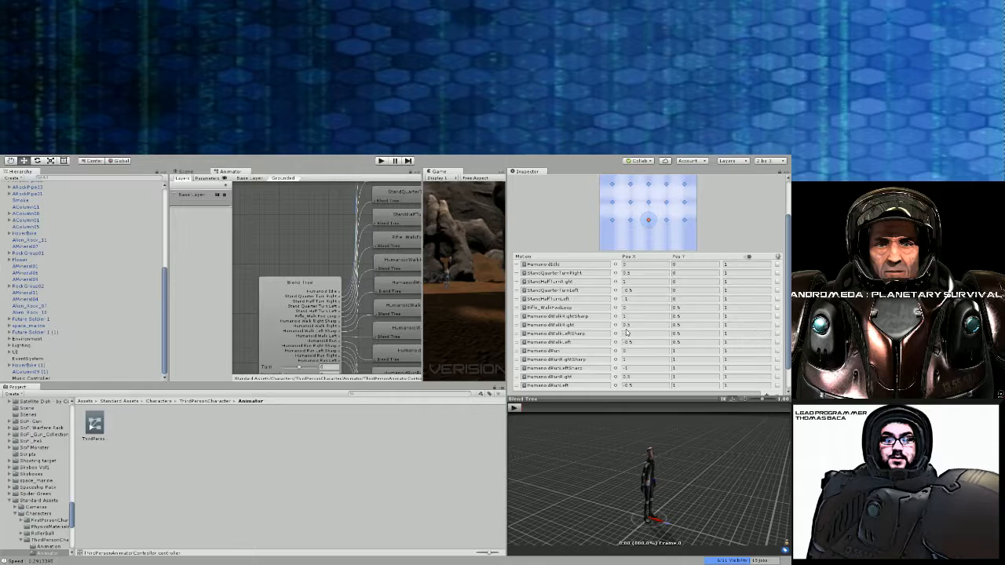
double_click(580, 277)
Play-test the soldier's walk and sprint animations across the desert and over the rocks, and end the play test
click(378, 161)
key(ctrl+p)
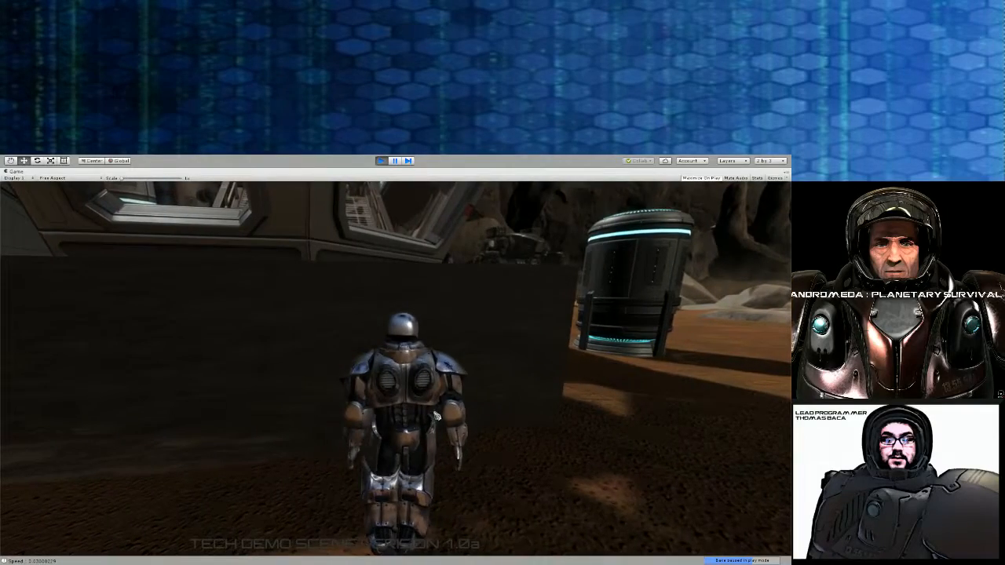
key(w)
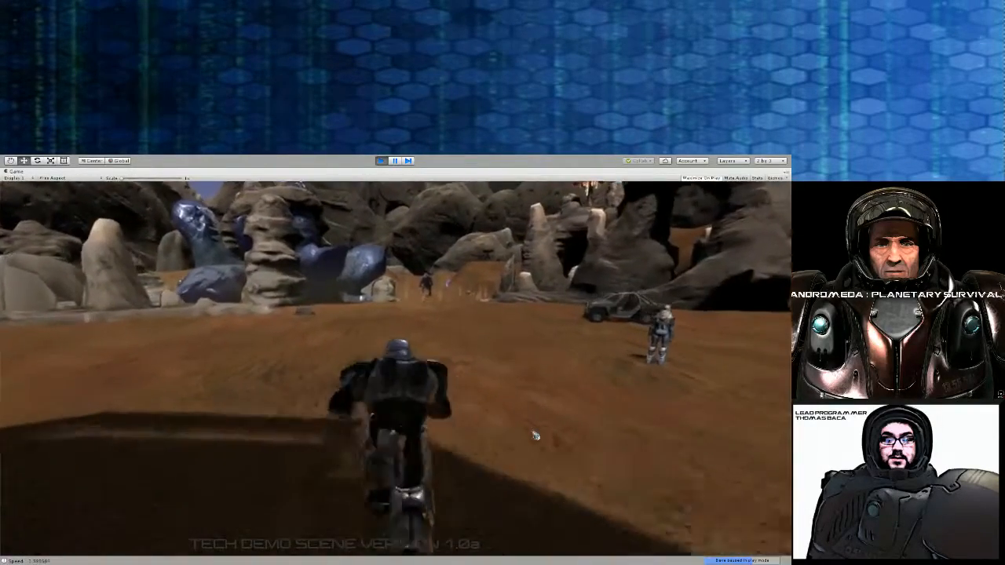
key(w)
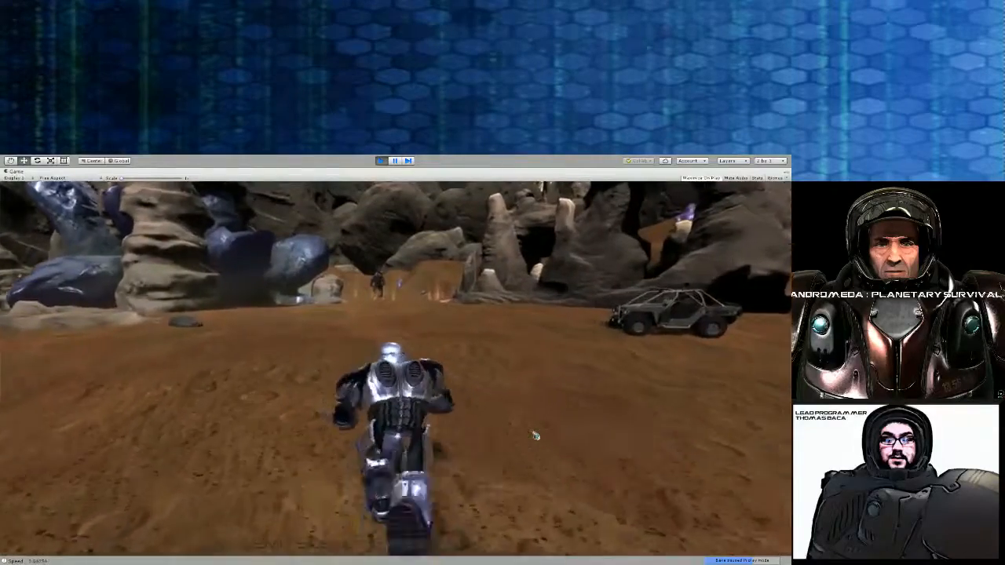
key(w)
key(w)
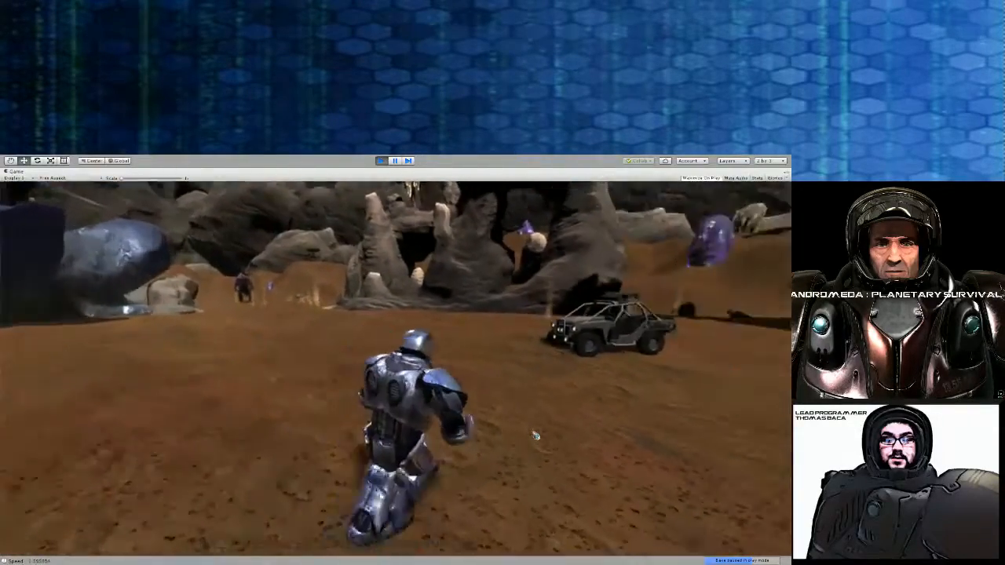
key(w)
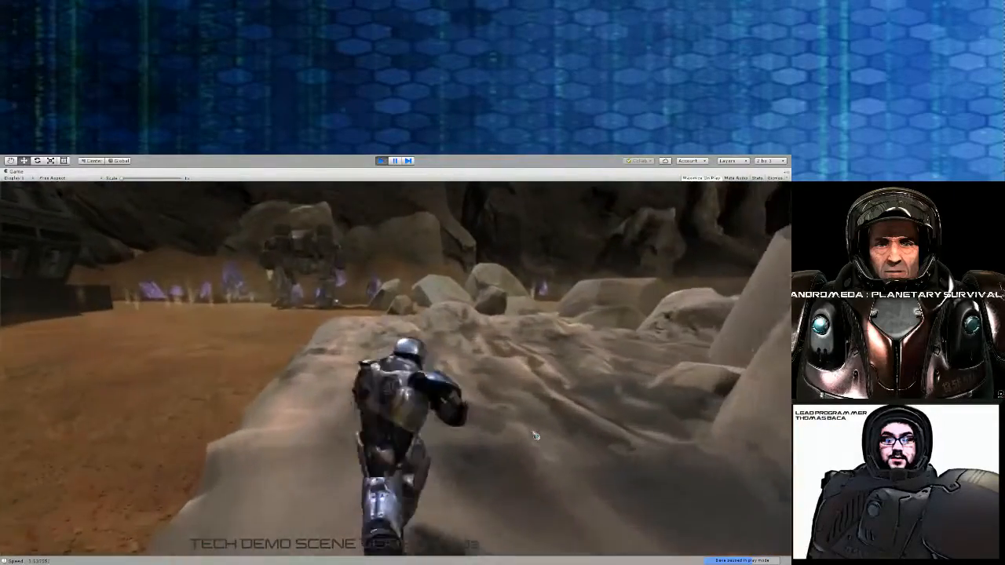
key(d)
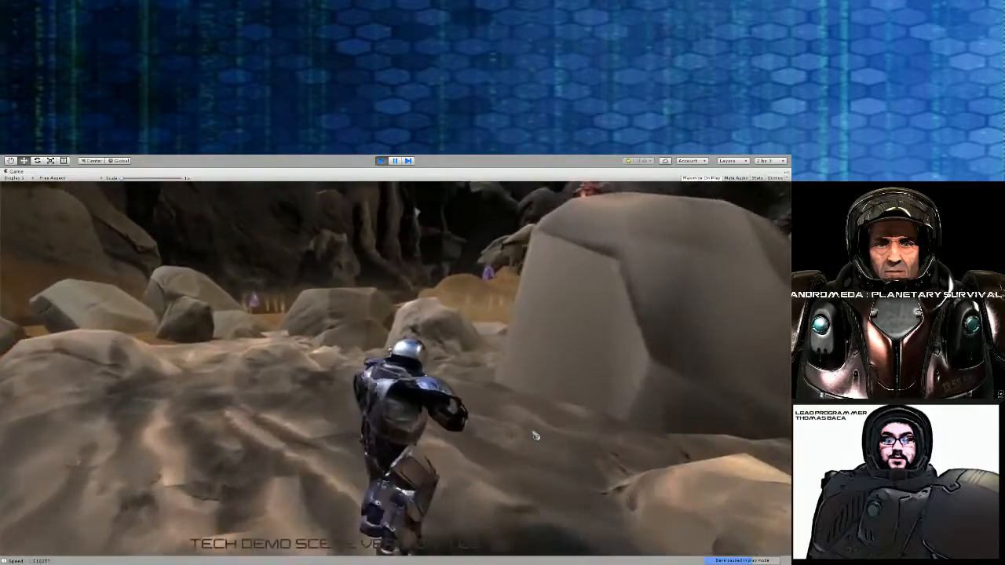
key(w)
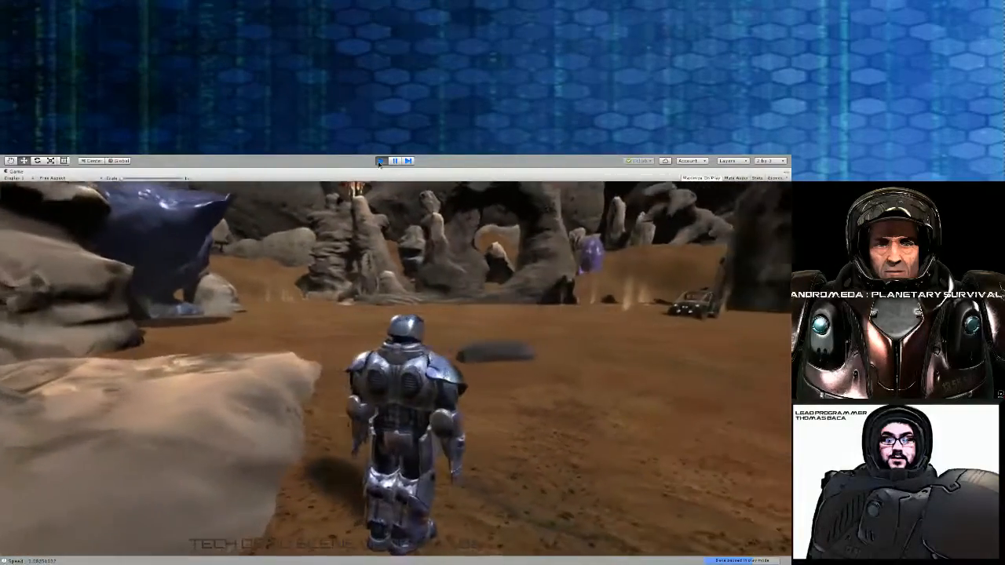
key(ctrl+p)
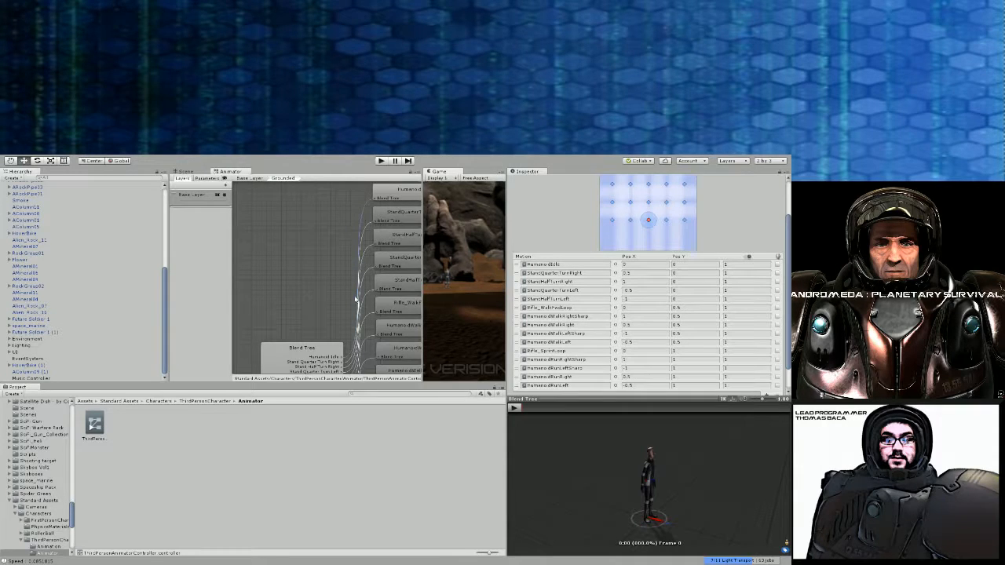
Return to the Scene view, focus on the HoverBike and survey the surrounding canyon terrain
click(196, 171)
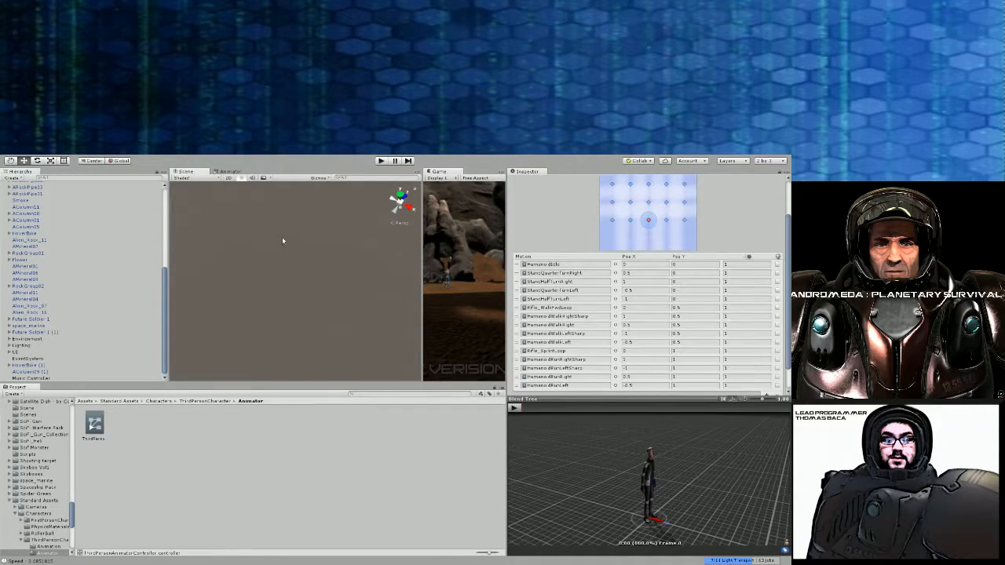
click(23, 233)
key(f)
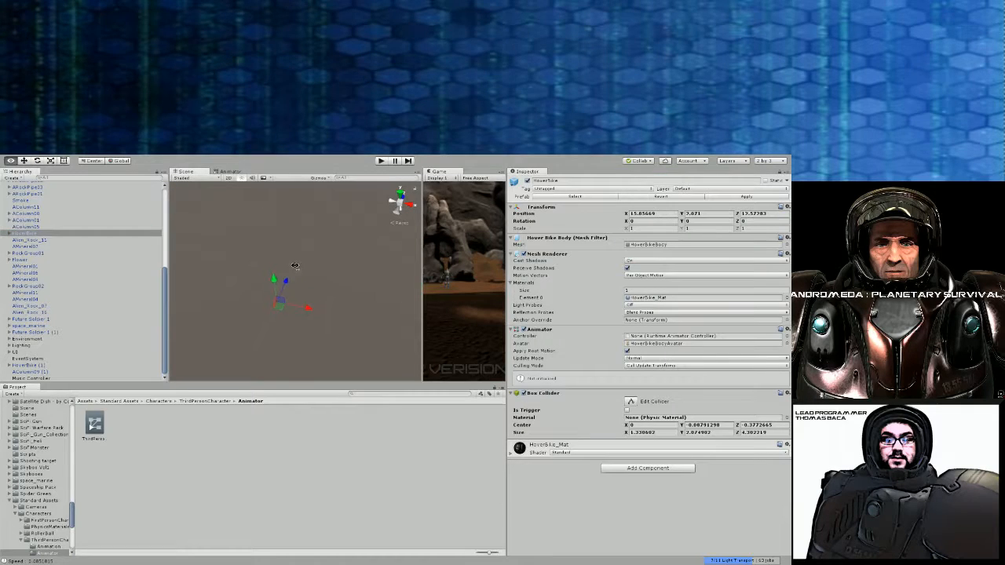
alt+drag(319, 295, 596, 247)
right_drag(597, 247, 427, 540)
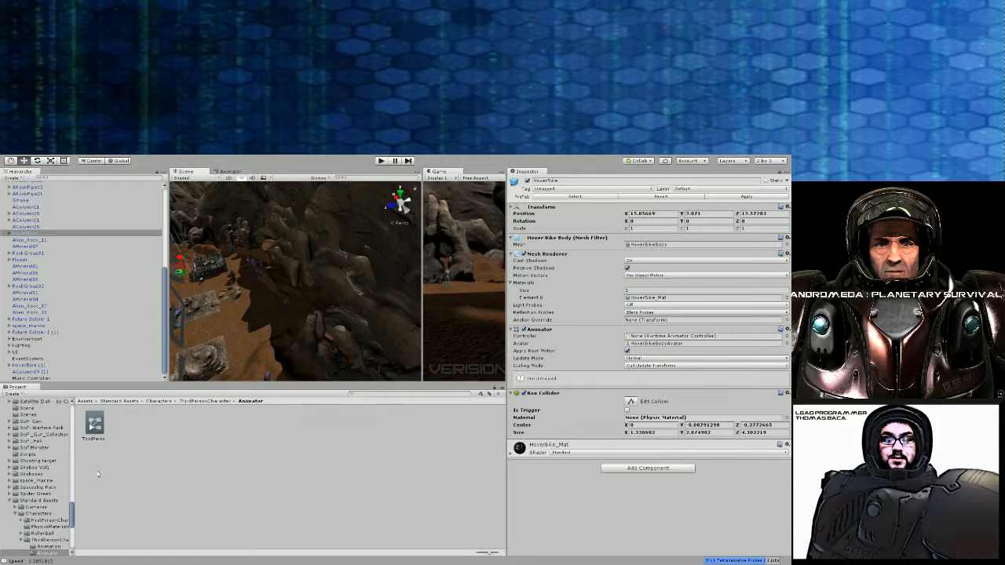
Open the SciFi_Heli Prefabs folder and preview its updated, undamaged and crashed helicopter prefabs
click(12, 443)
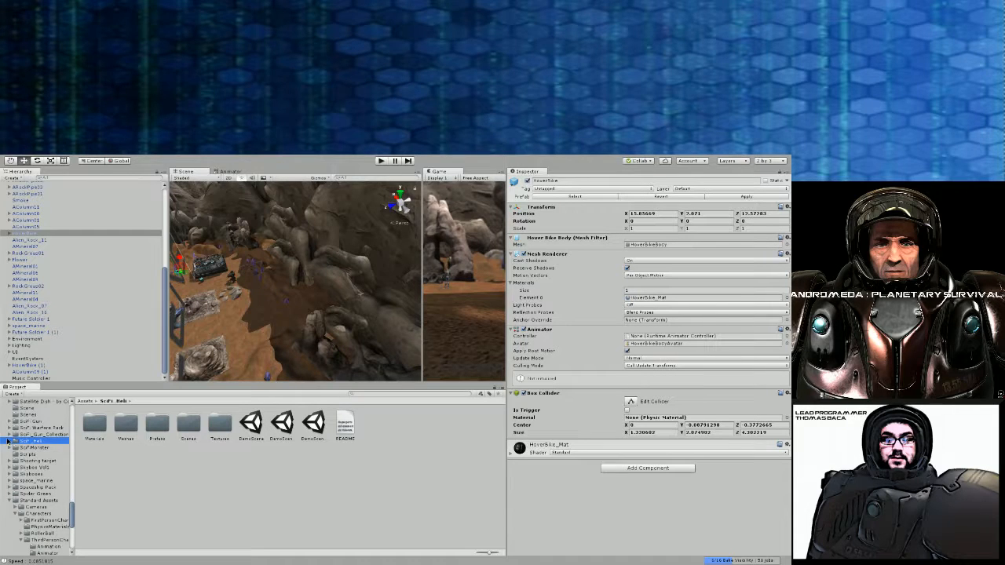
click(8, 442)
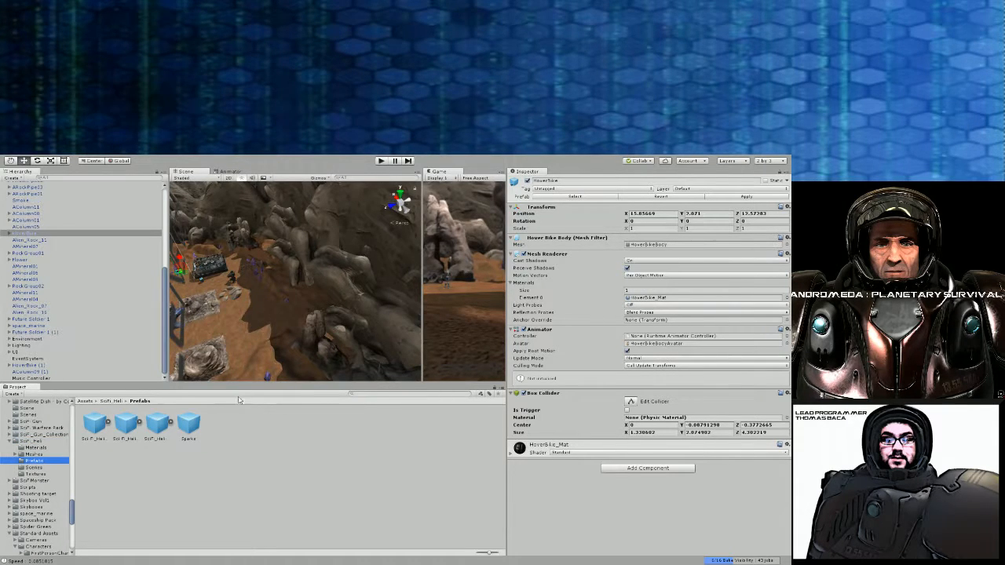
right_drag(309, 315, 246, 331)
click(159, 425)
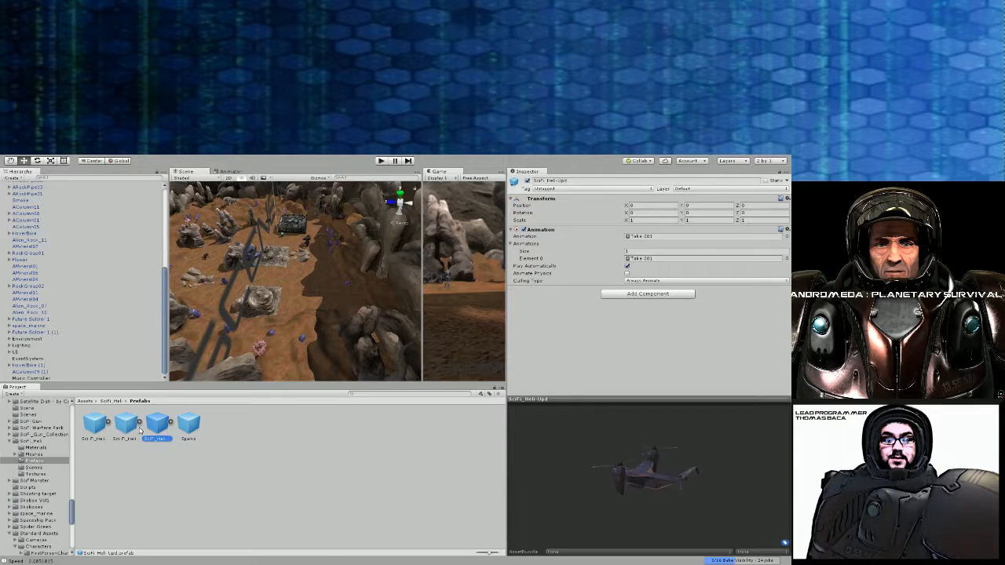
click(130, 428)
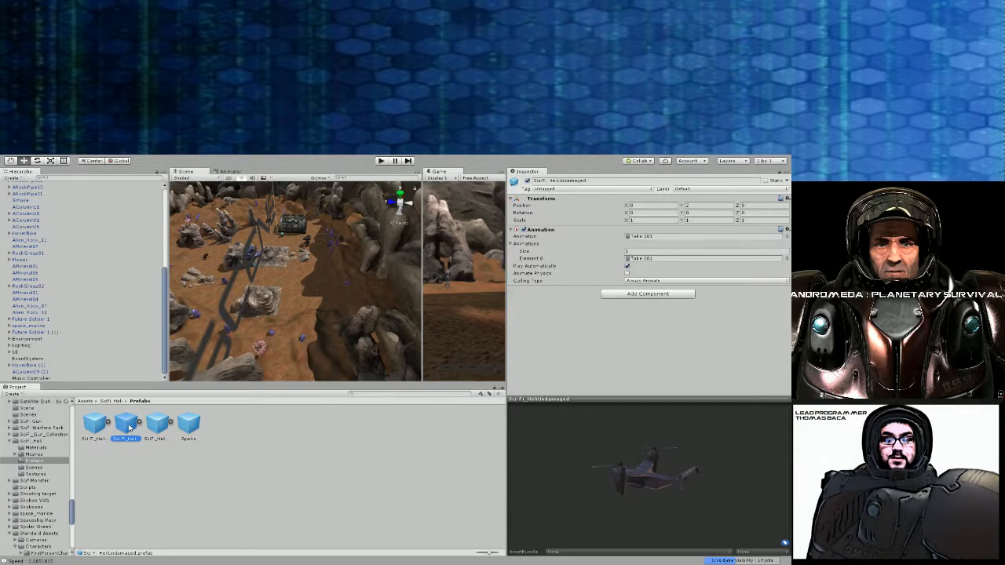
click(98, 424)
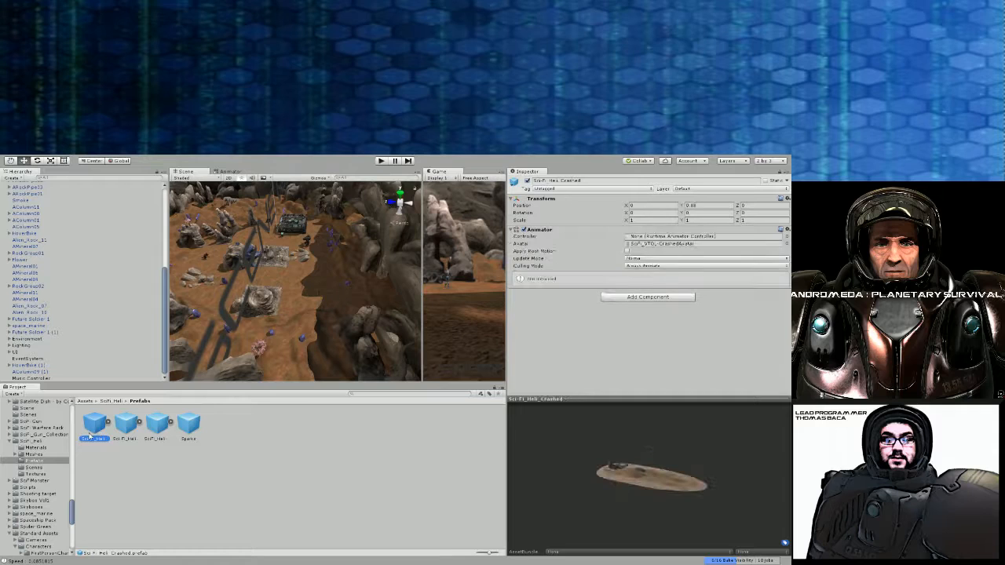
Place the crashed helicopter prefab in the scene and move it onto the desert ground at about X -63.3, Z -52.1
right_drag(243, 330, 227, 338)
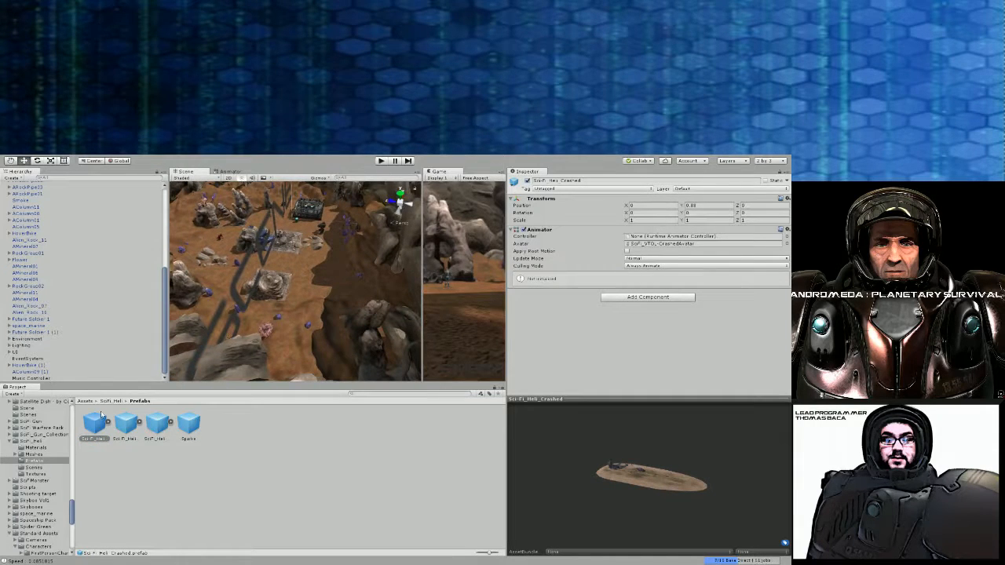
drag(85, 433, 223, 338)
right_drag(223, 338, 179, 303)
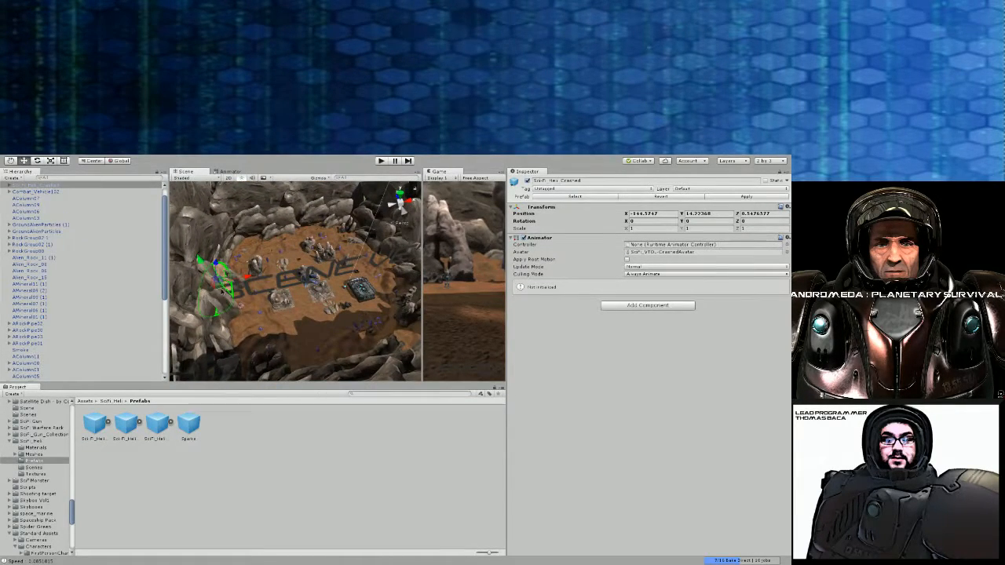
drag(227, 287, 305, 299)
key(w)
right_drag(306, 300, 285, 224)
key(a)
drag(278, 210, 278, 211)
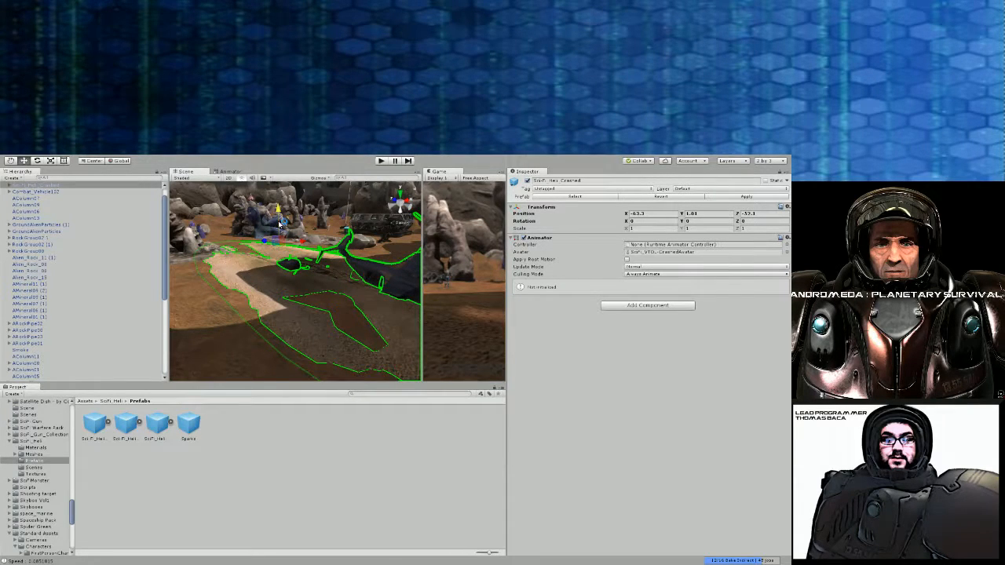
right_drag(230, 198, 179, 254)
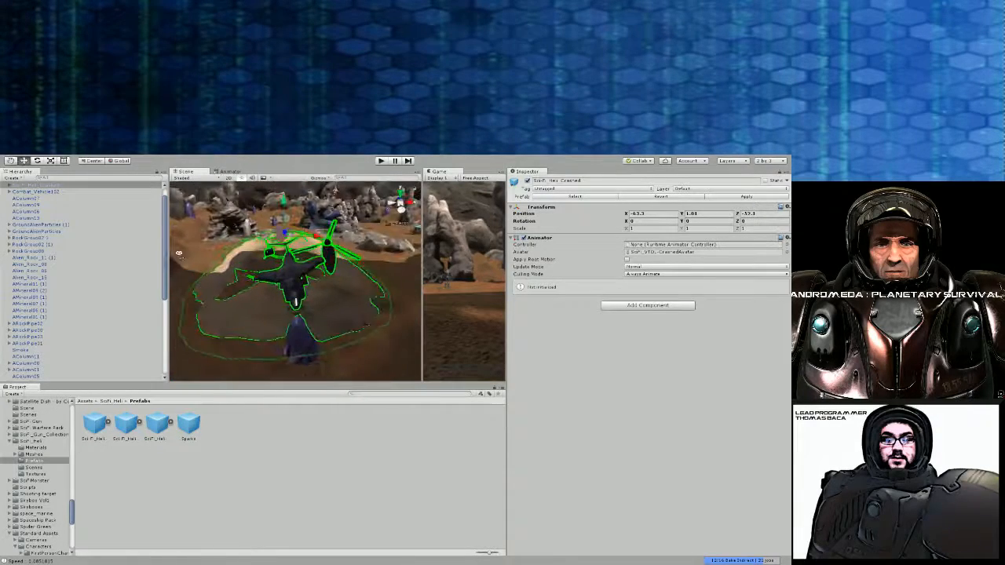
Play the scene again, run the soldier over the desert onto the pale sandy ground, and end the play test
click(381, 161)
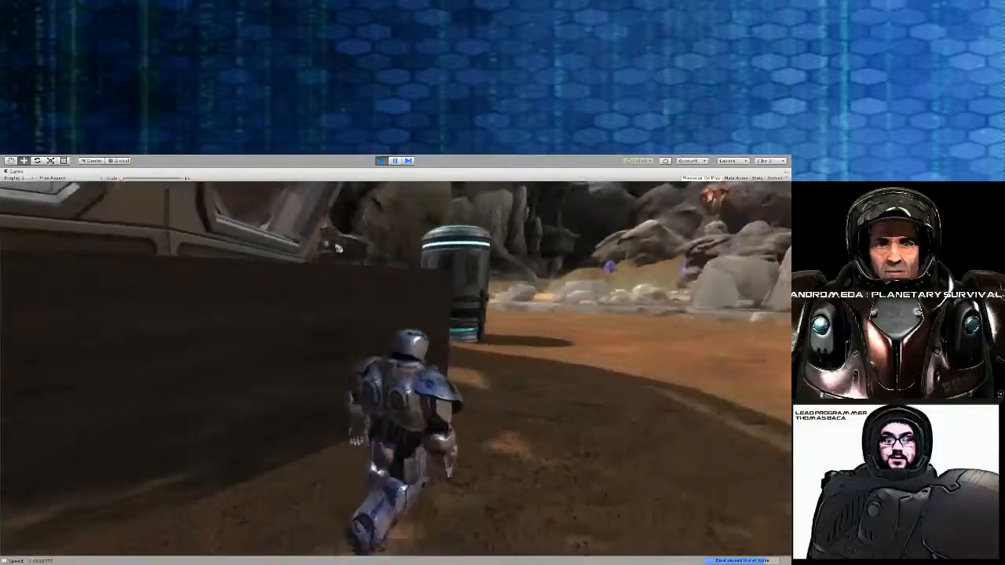
key(w)
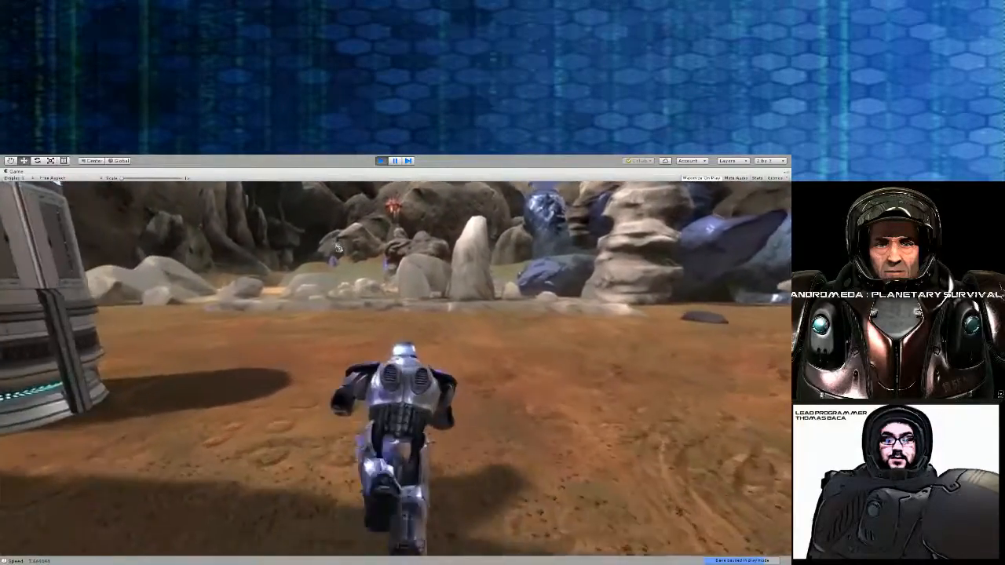
key(a)
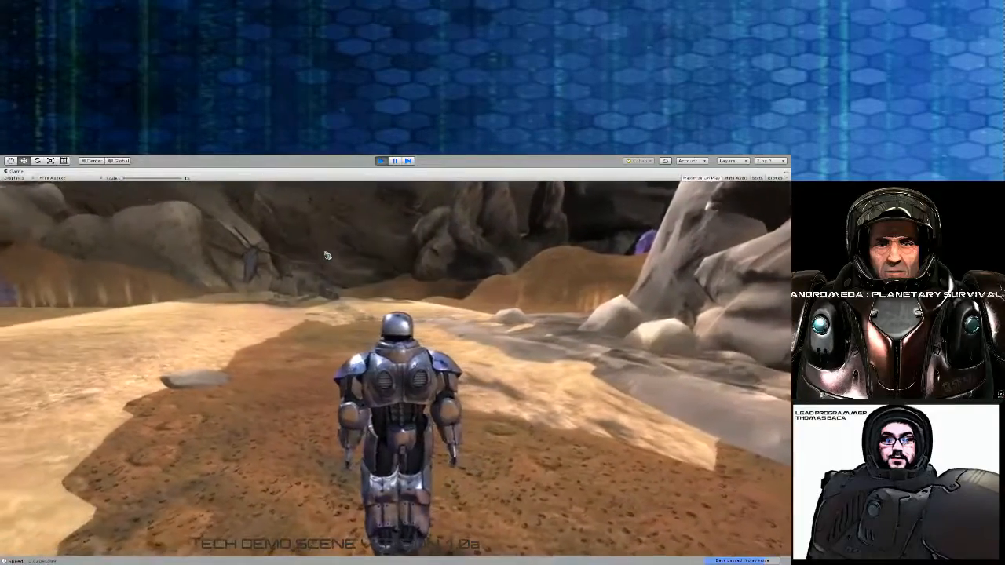
click(381, 161)
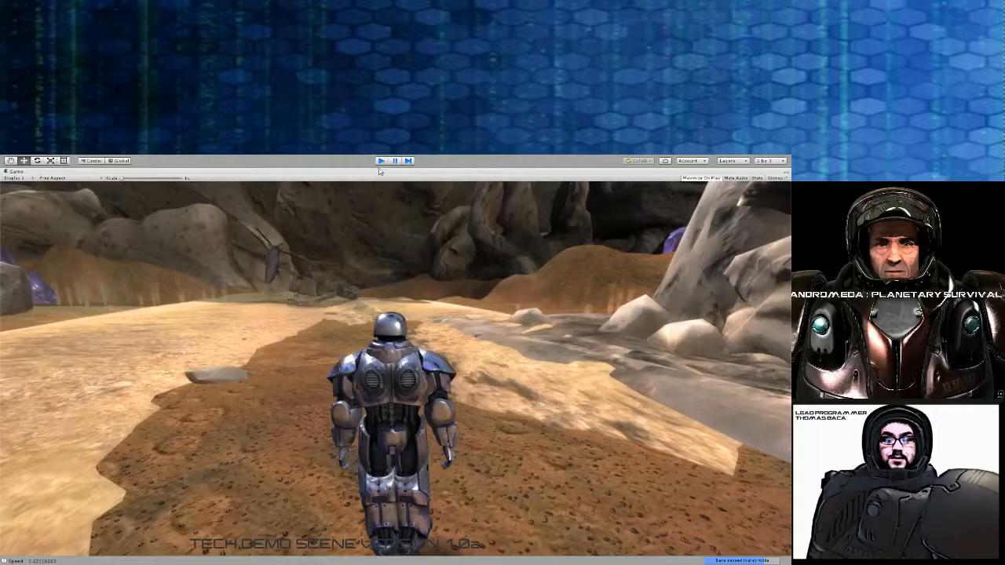